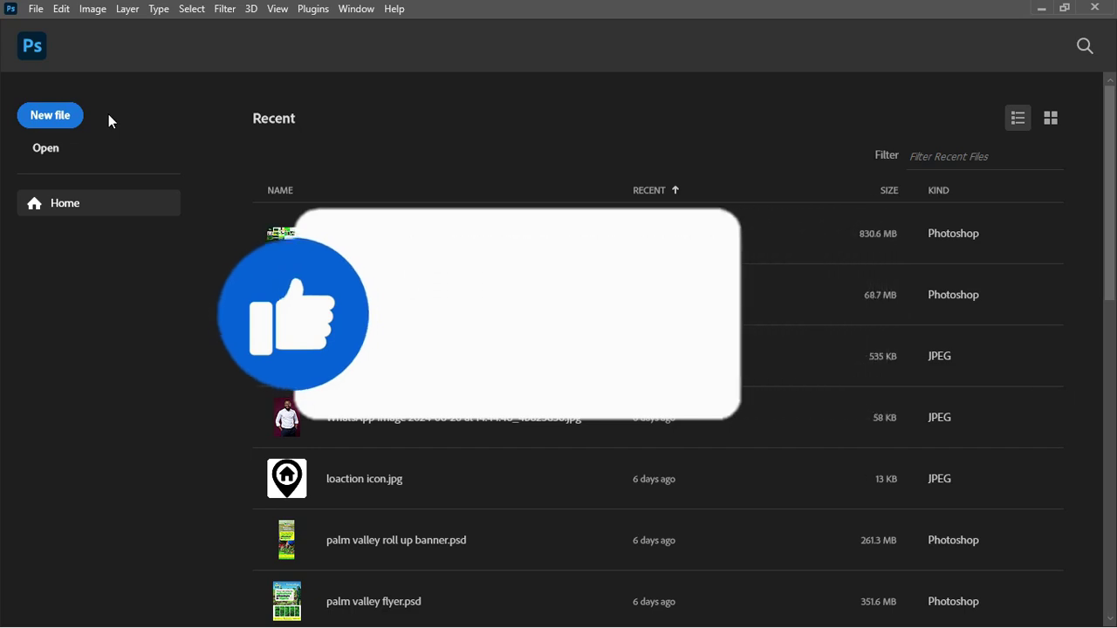
Step: Create a 1080 x 1350 px, 300 ppi RGB document named "church flyer" with a white background and switch to full-screen mode with menu bar
left_click(64, 116)
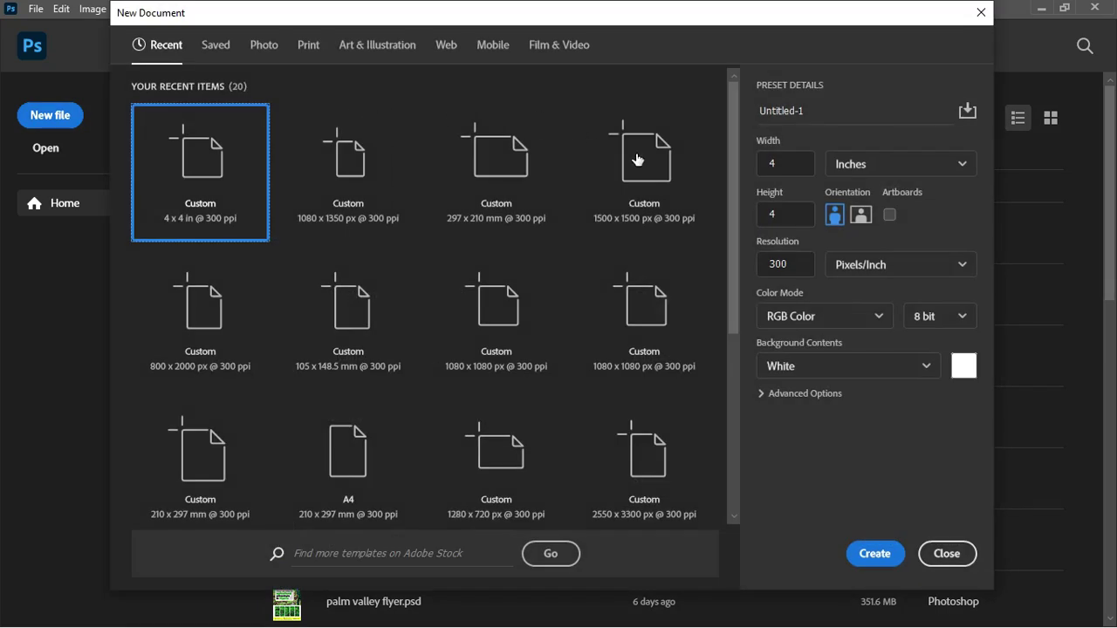
left_click(959, 165)
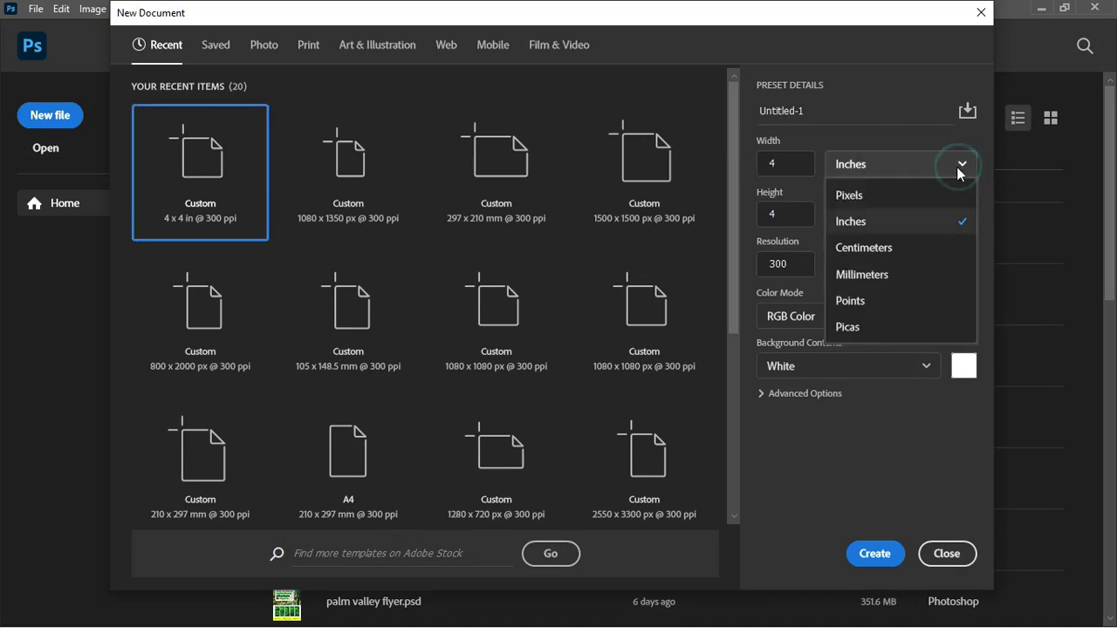
left_click(882, 198)
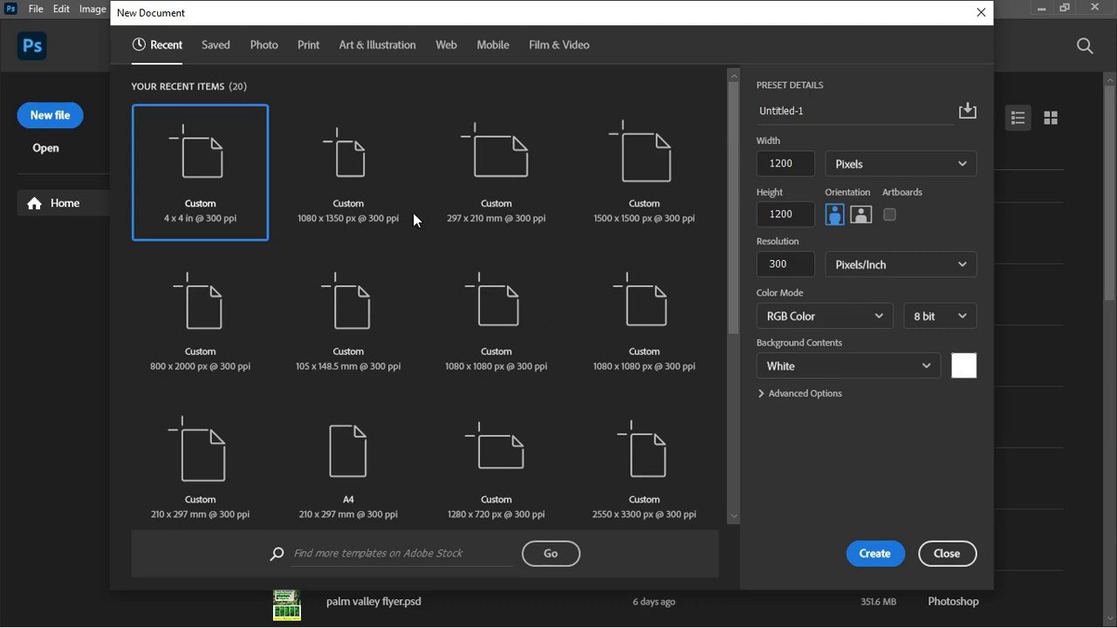
left_click(354, 171)
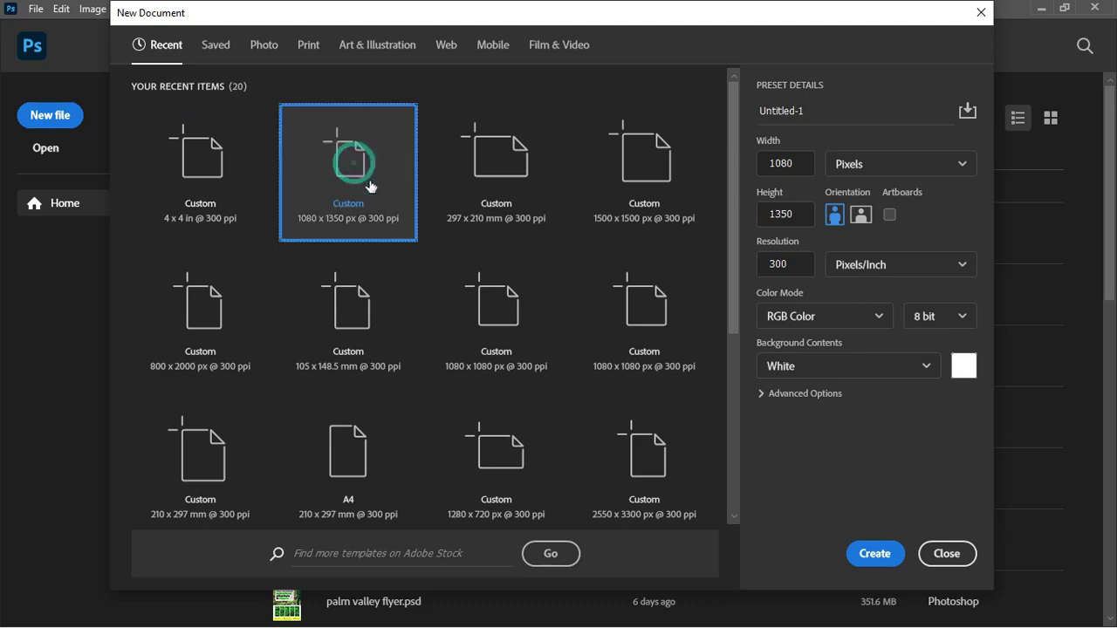
left_click(805, 166)
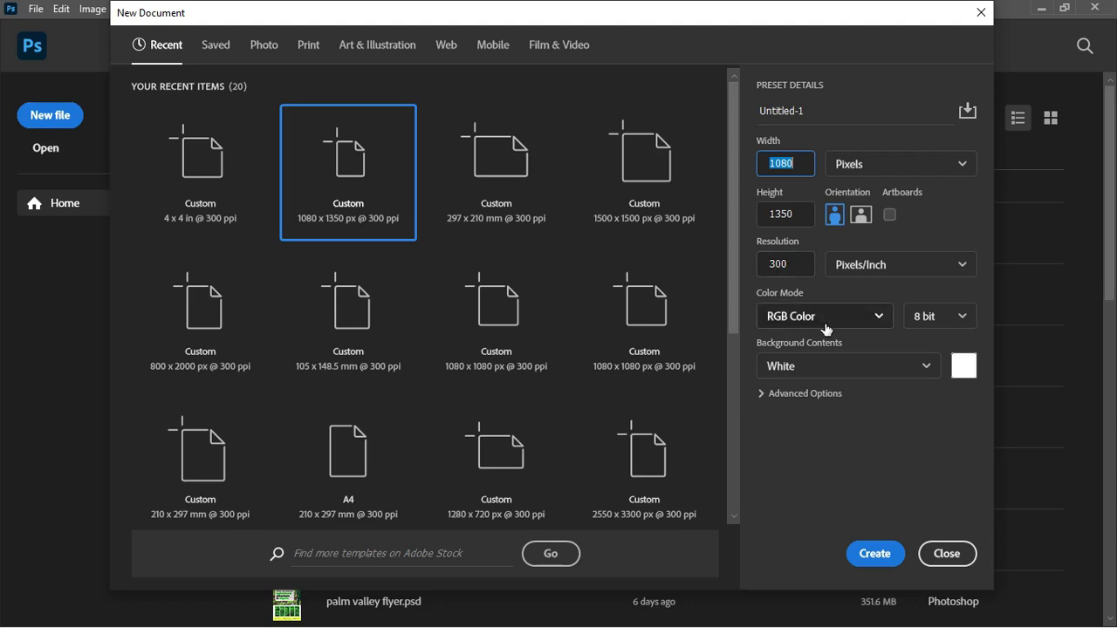
left_click(823, 113)
type("church flyer")
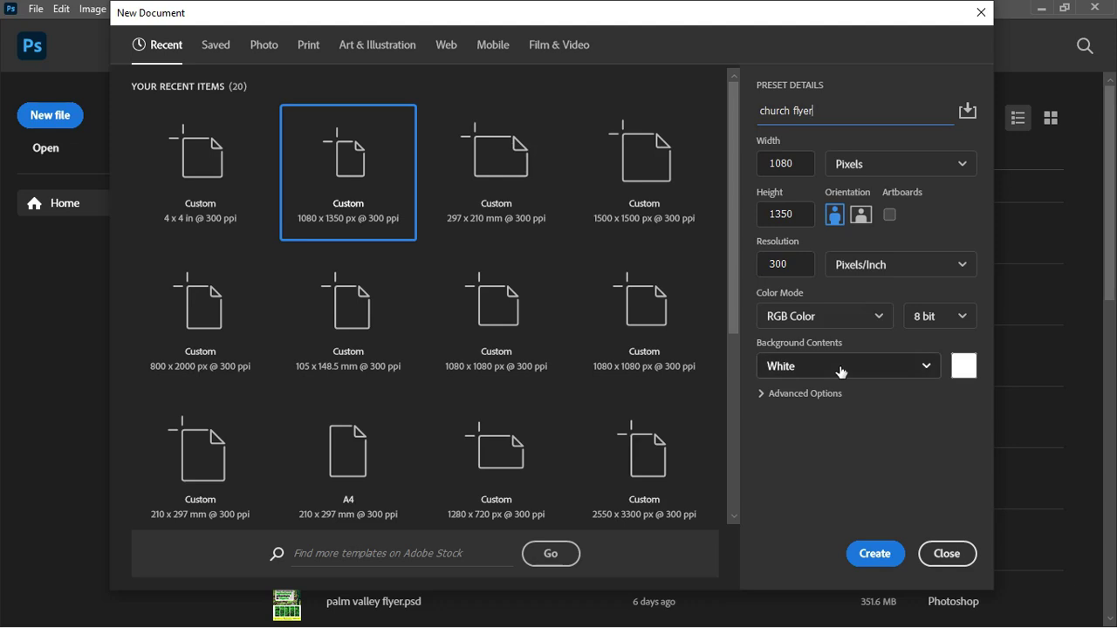
left_click(873, 552)
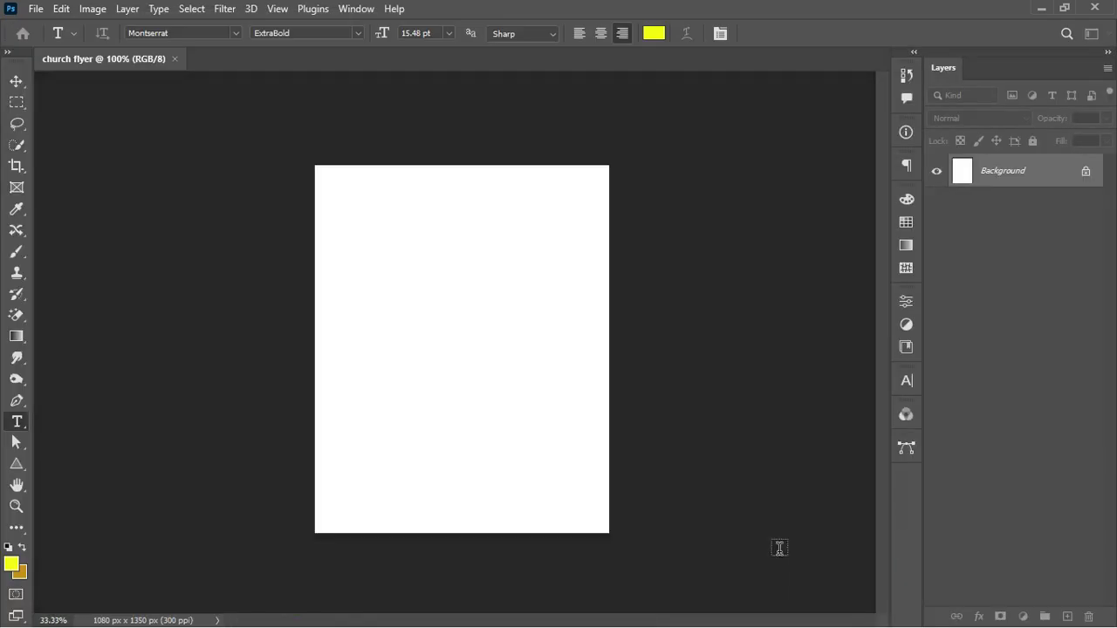
key("f")
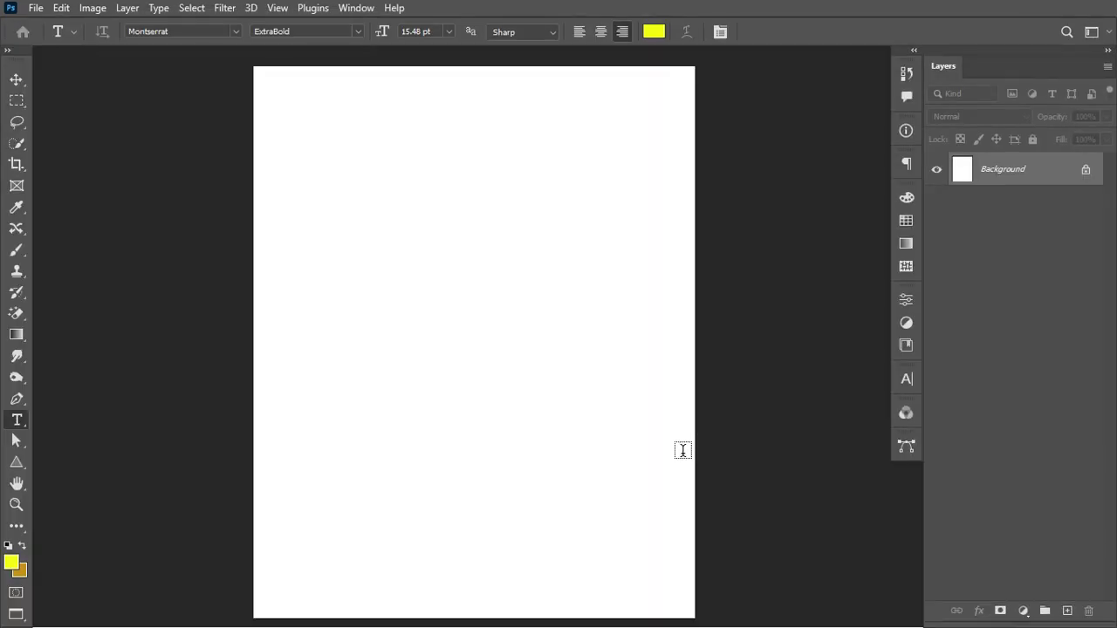
Step: Hide every image layer above the Background, from pastor image through SOCIALS, leaving only the white Background visible
key("v")
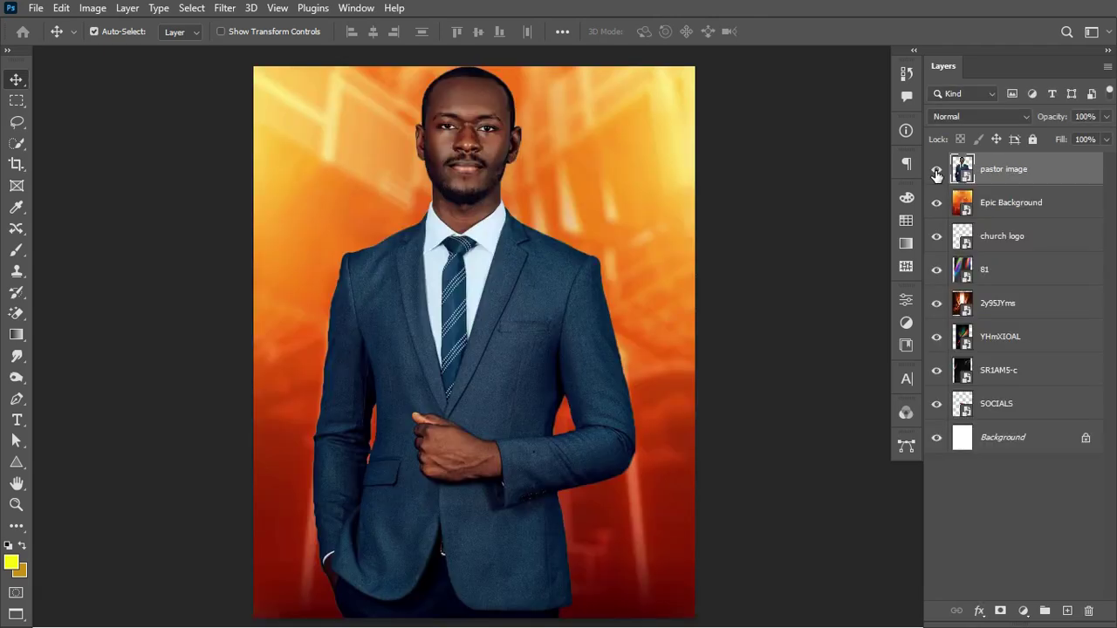
left_click(937, 169)
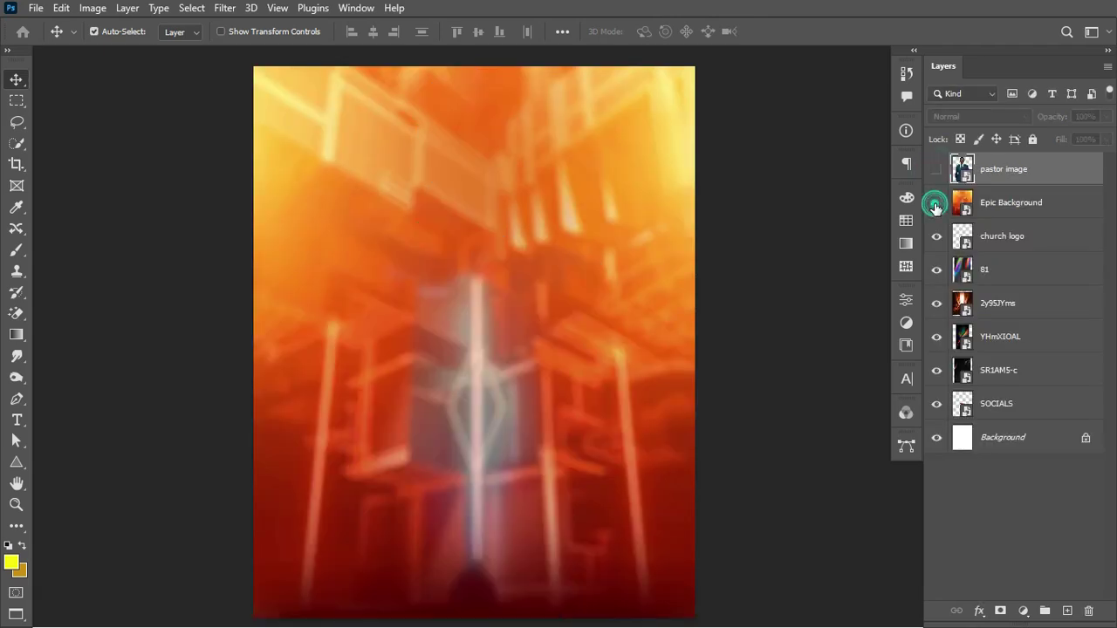
left_click(936, 202)
left_click(936, 236)
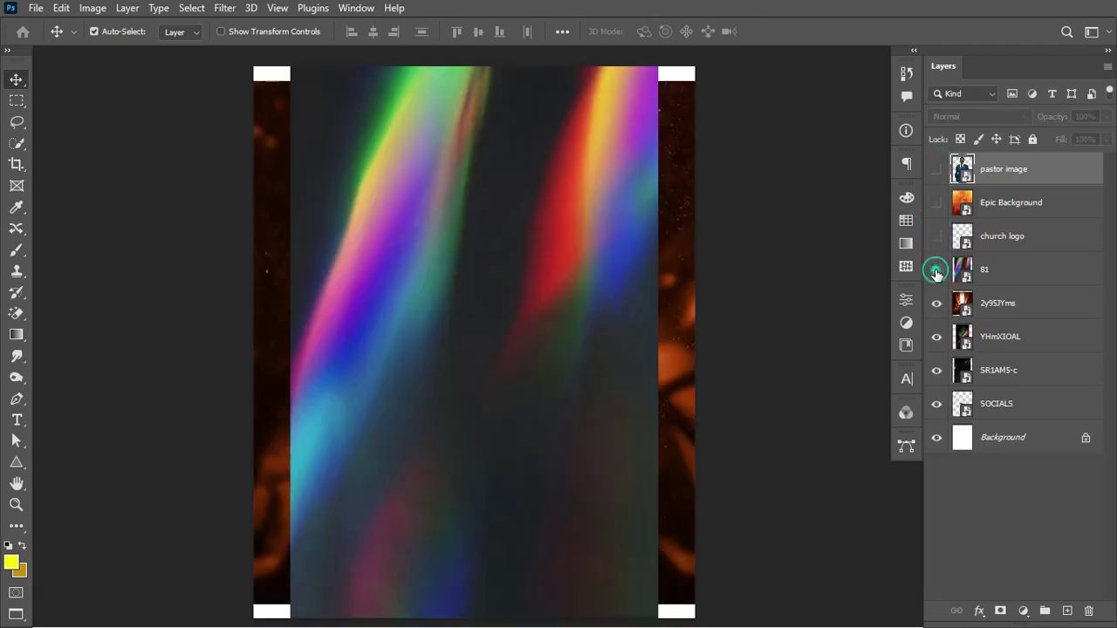
left_click(937, 270)
left_click(936, 302)
left_click(937, 336)
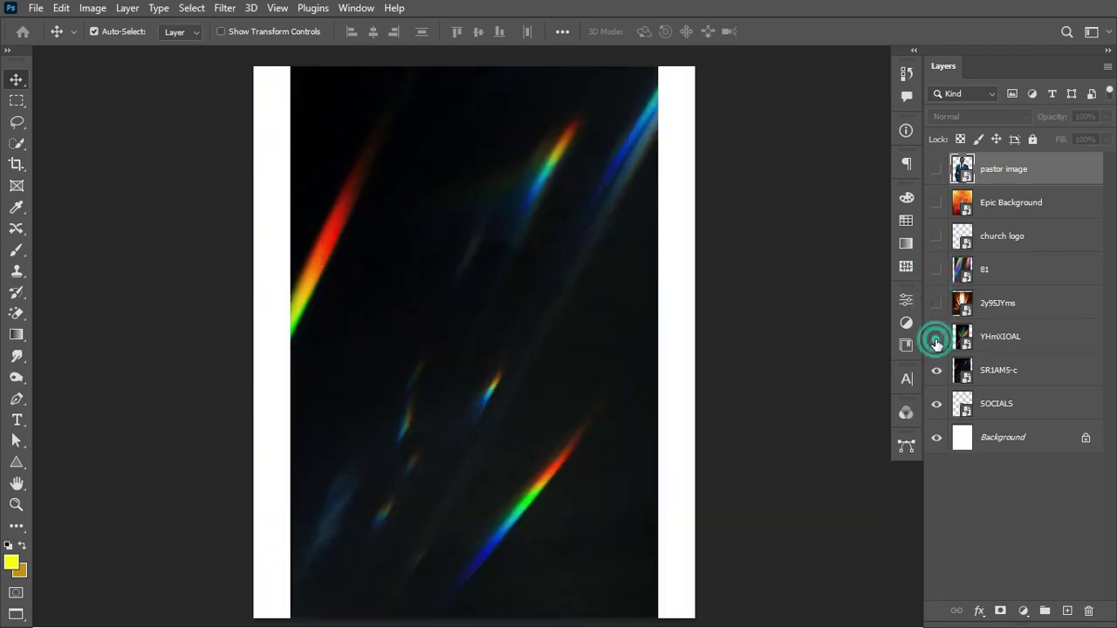
left_click(937, 372)
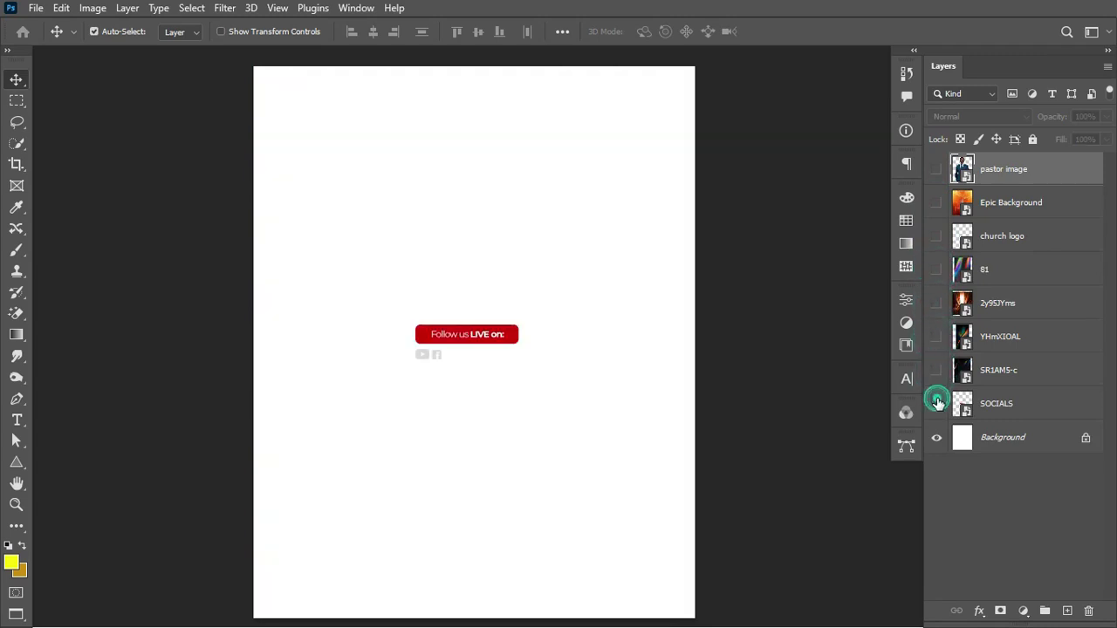
left_click(936, 403)
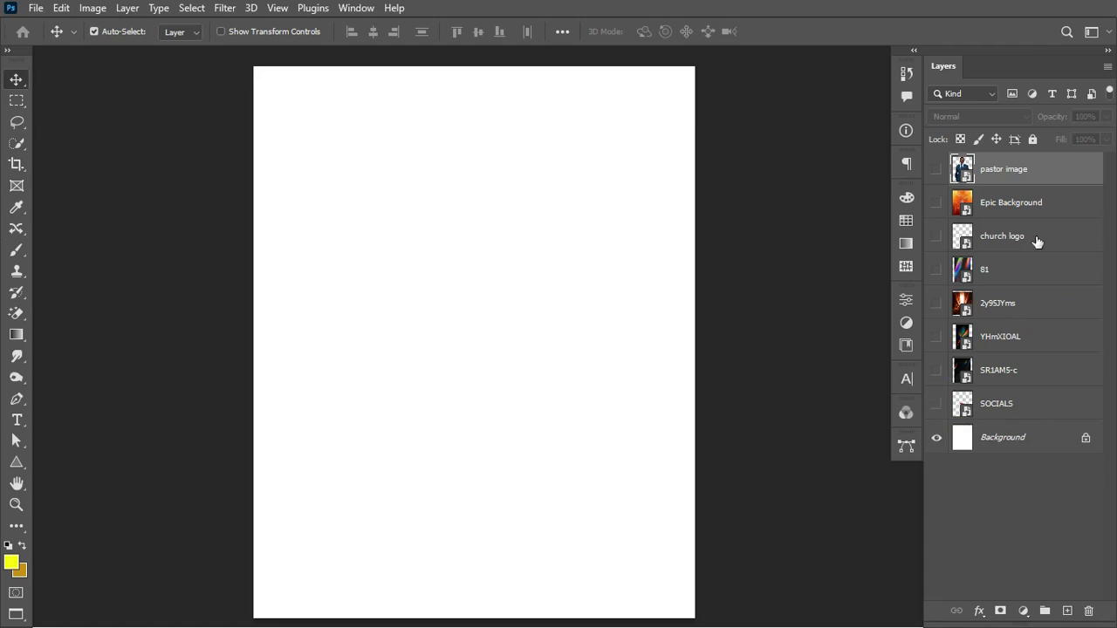
Step: Move the 2y95JYms layer directly above the Background layer and make it visible
left_click_drag(1010, 302, 999, 417)
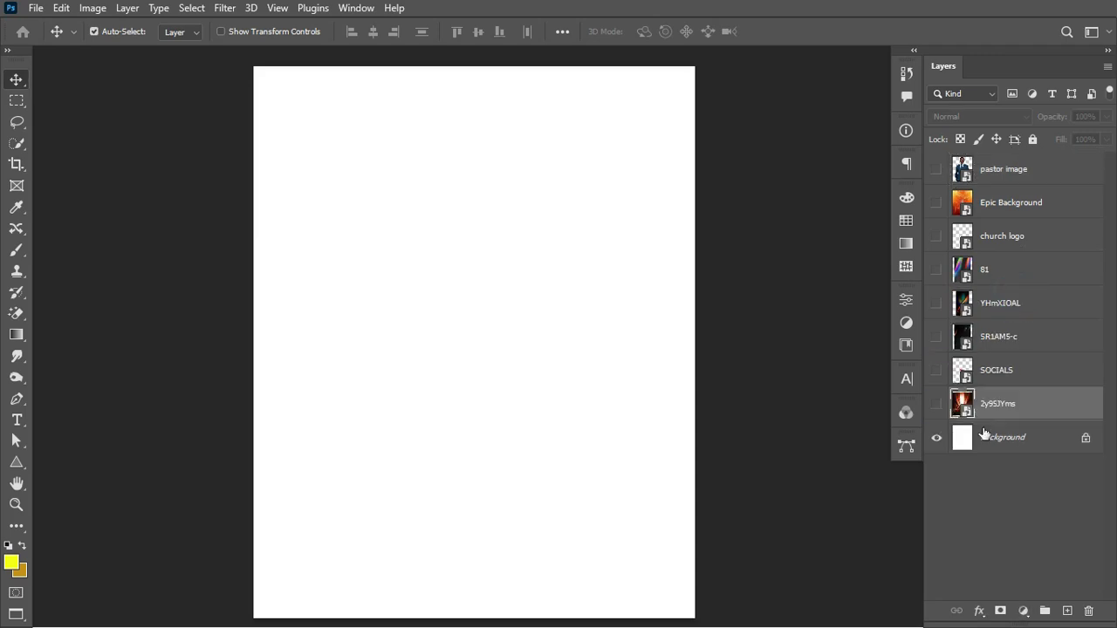
left_click(937, 403)
Step: Enlarge the 2y95JYms image proportionally from its center to about 1320 x 1564 px to cover the canvas, and shift it slightly right
key("ctrl")
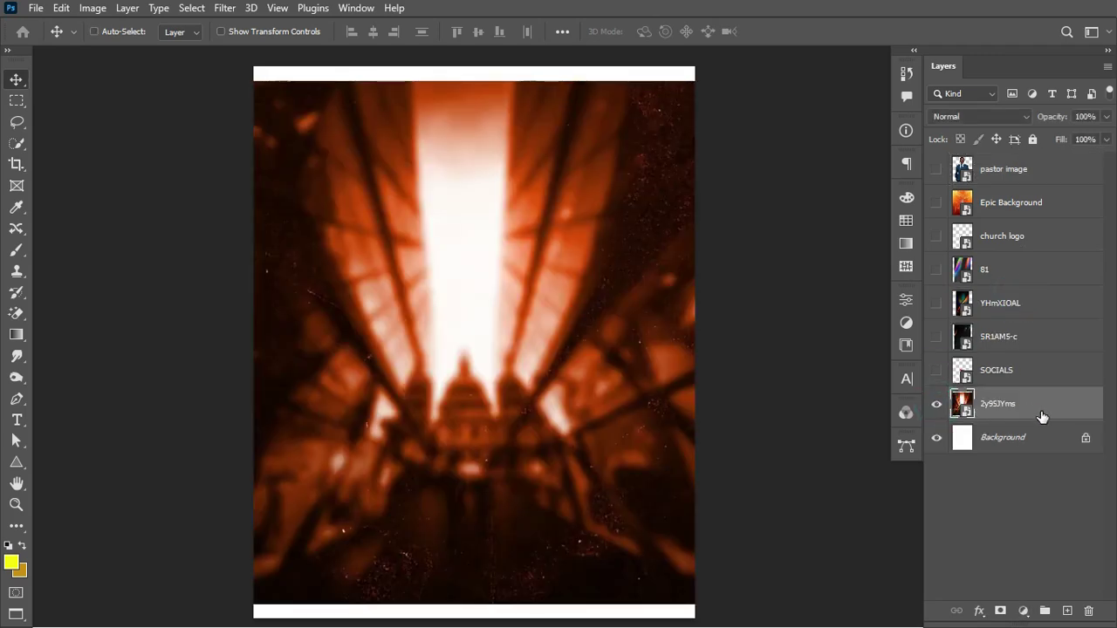
key("ctrl")
key("ctrl+t")
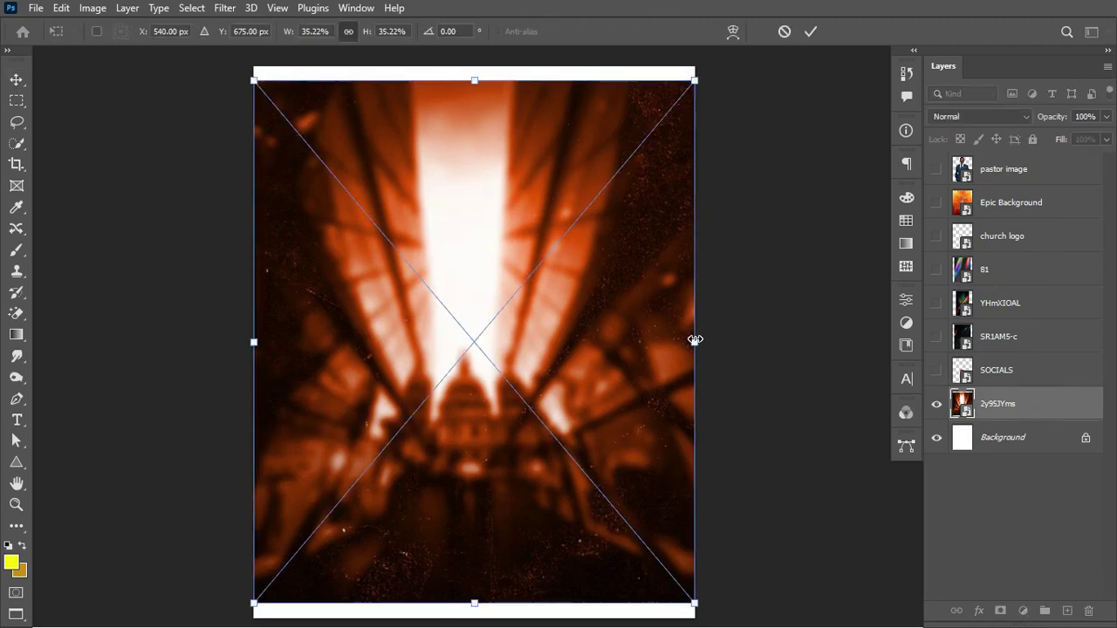
left_click_drag(695, 342, 744, 348)
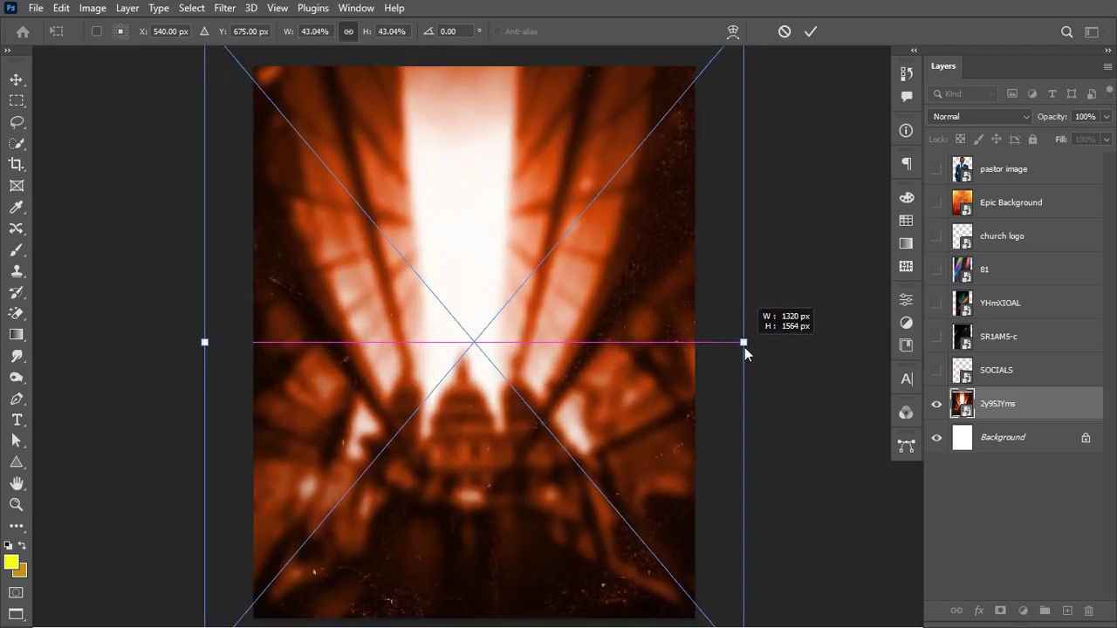
left_click_drag(667, 341, 685, 343)
left_click(811, 31)
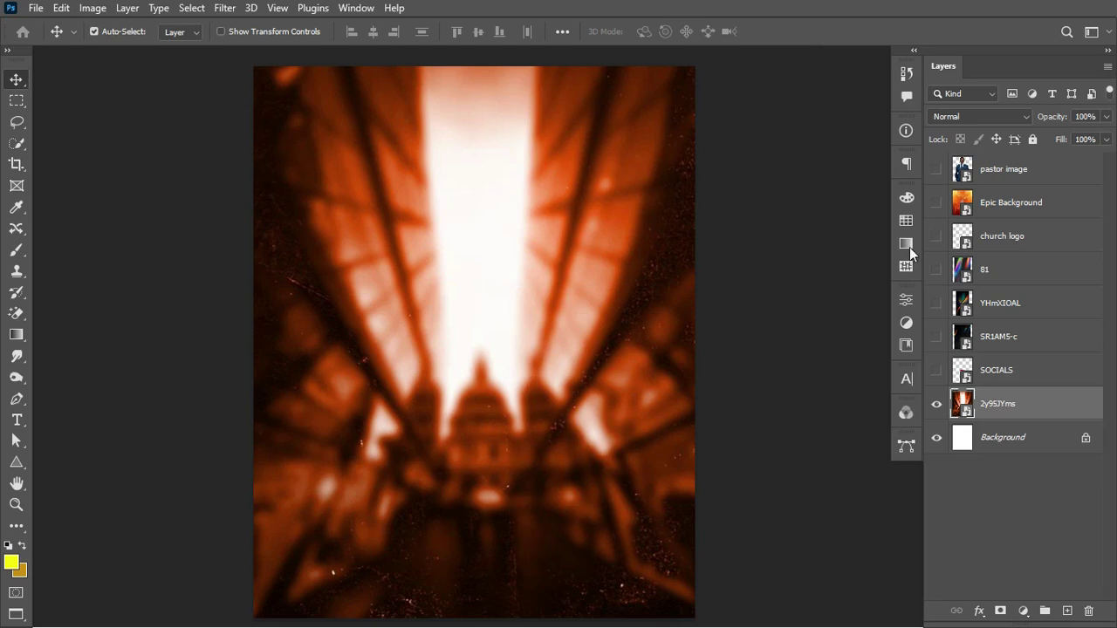
Step: Add a Curves adjustment above the 2y95JYms layer, lower the RGB curve in the shadows to darken the image, and compare before and after
left_click(1025, 612)
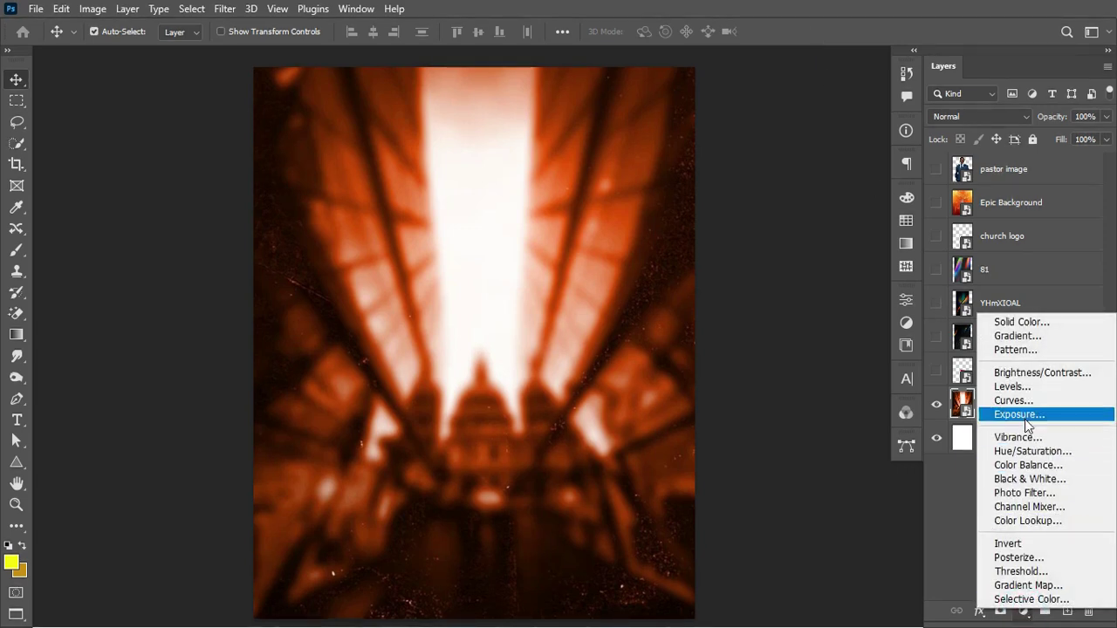
left_click(1020, 400)
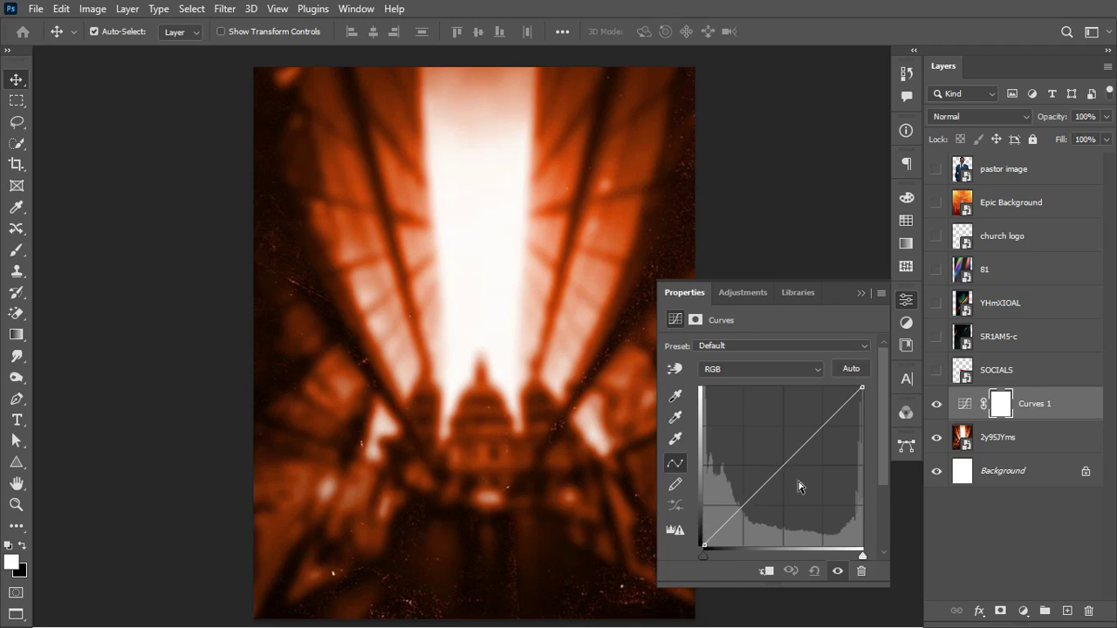
left_click_drag(753, 495, 747, 517)
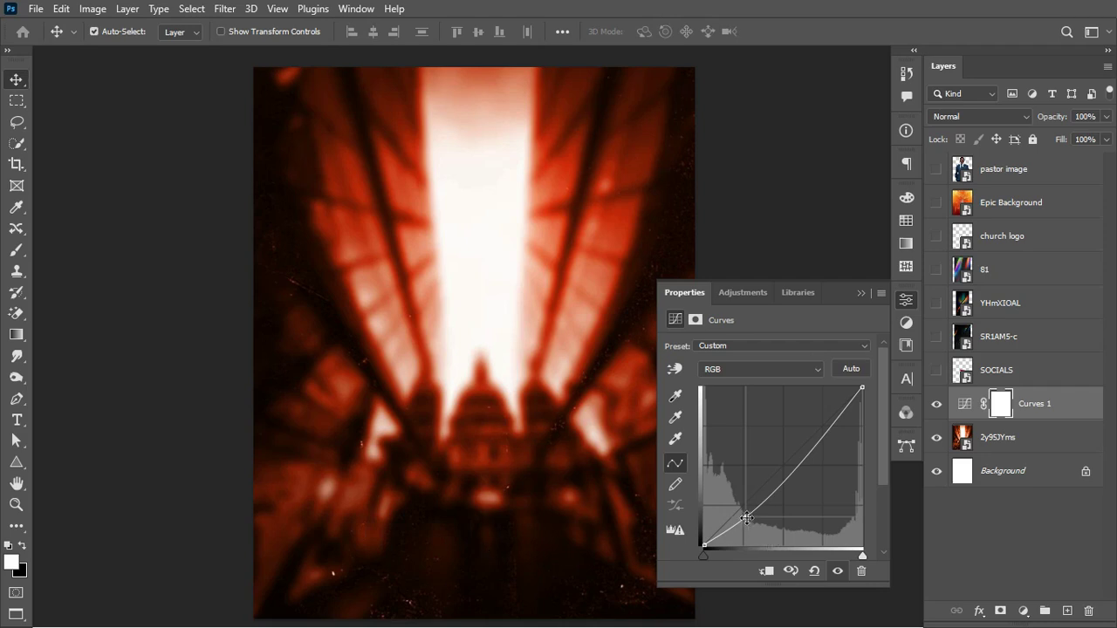
left_click_drag(747, 519, 742, 523)
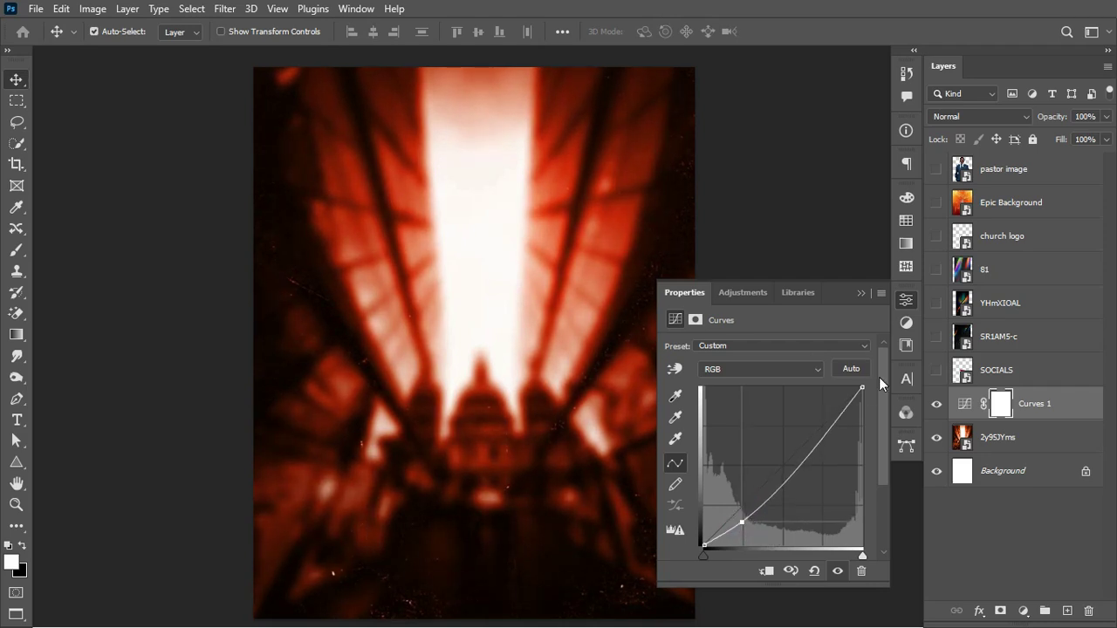
left_click(937, 404)
left_click(937, 405)
left_click(862, 294)
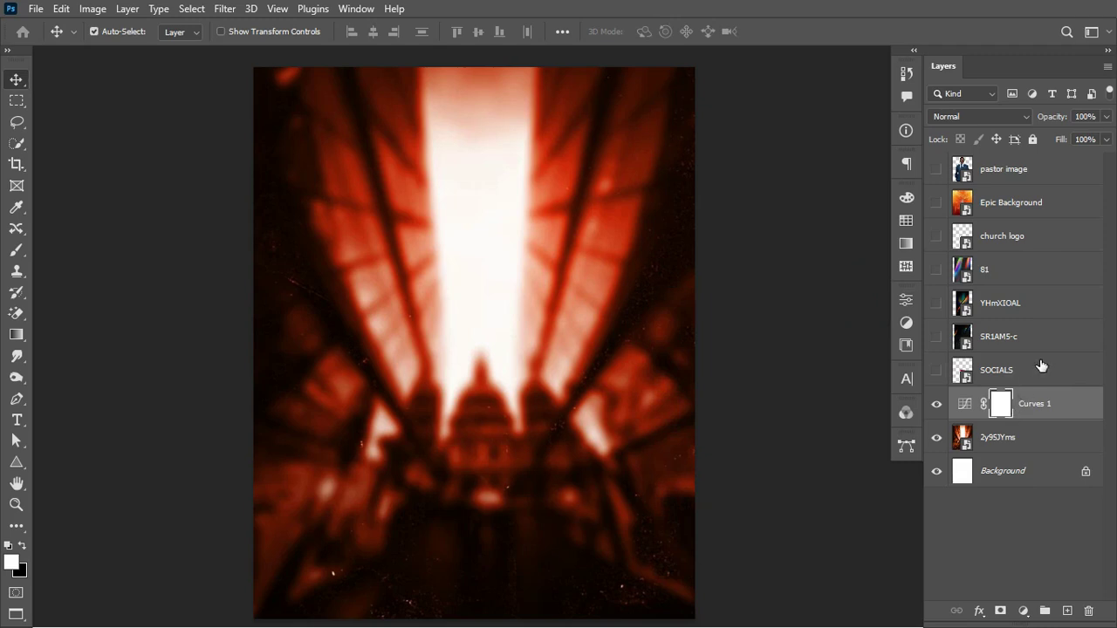
Step: Move the pastor image layer directly above the Curves adjustment layer and make it visible
left_click_drag(1012, 171, 995, 386)
left_click(934, 371)
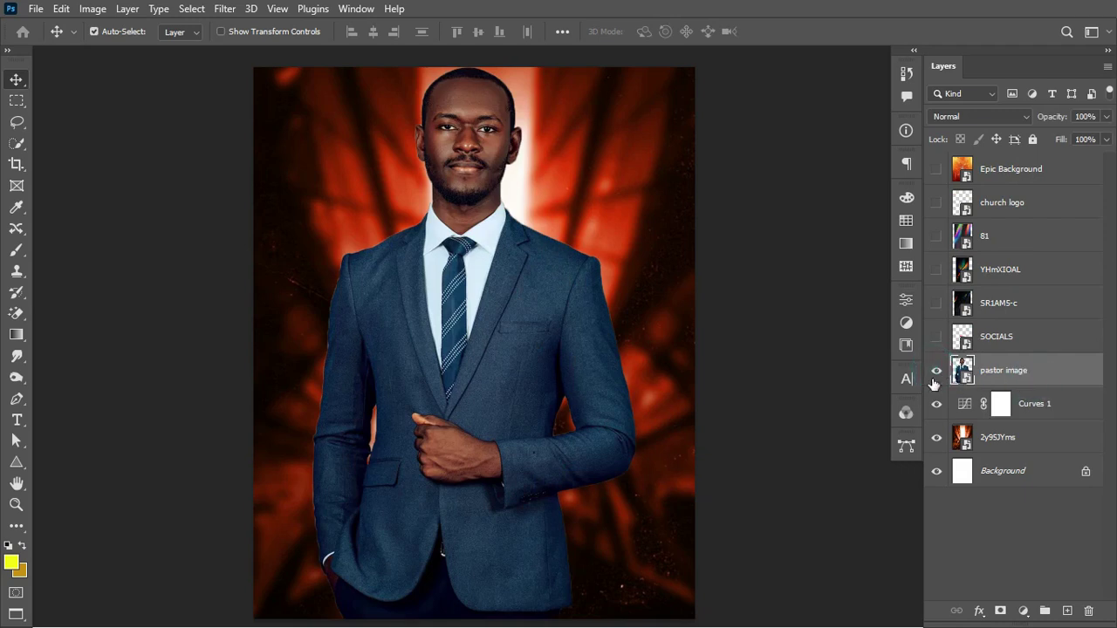
Step: Convert the pastor image layer to a smart object and move the figure toward the lower-right part of the canvas
right_click(1047, 383)
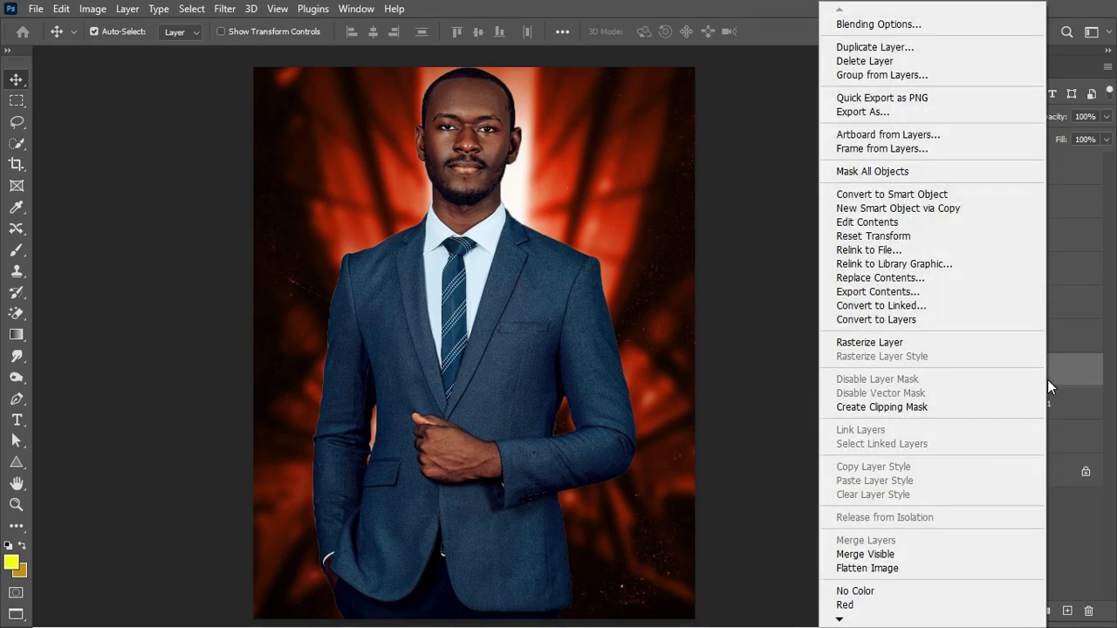
left_click(961, 198)
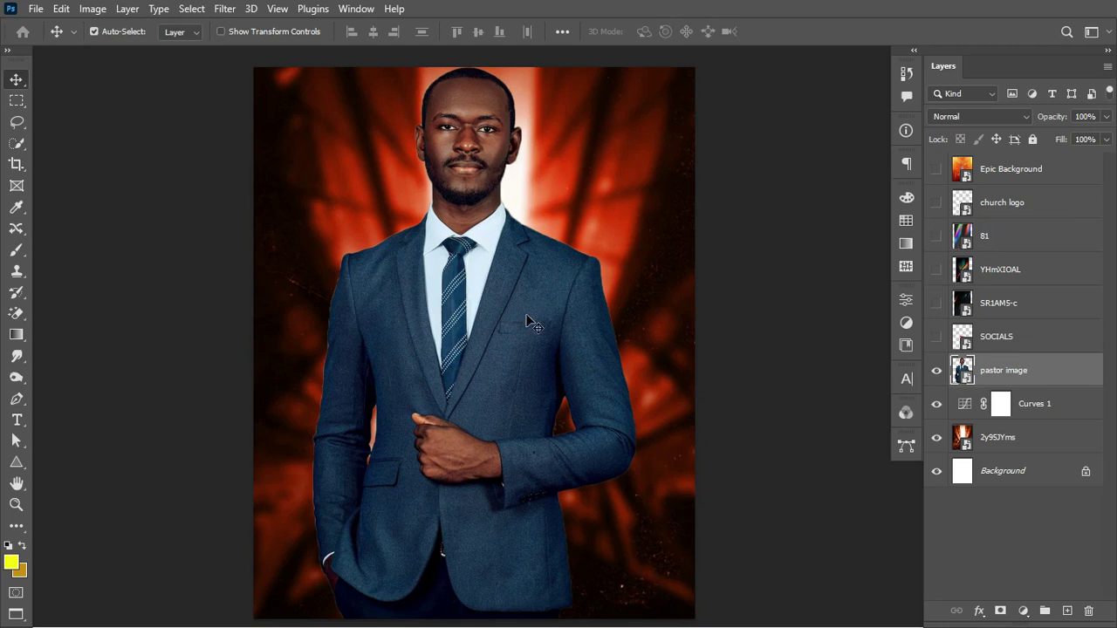
left_click_drag(508, 307, 651, 402)
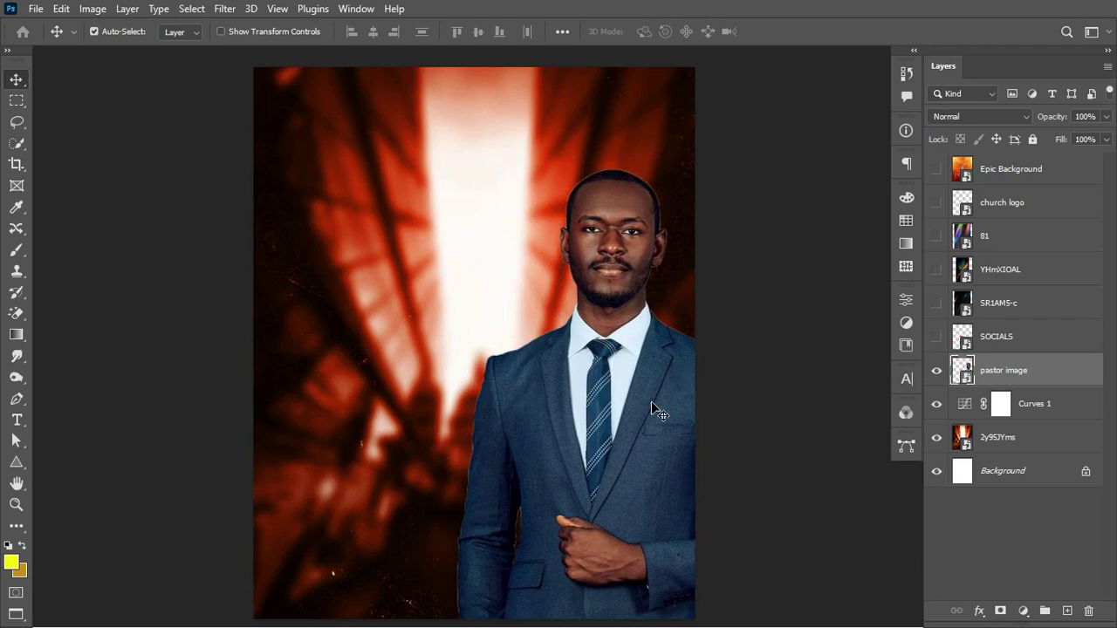
Step: Add a Black & White adjustment layer above the pastor image and clip it to that layer
left_click(1025, 611)
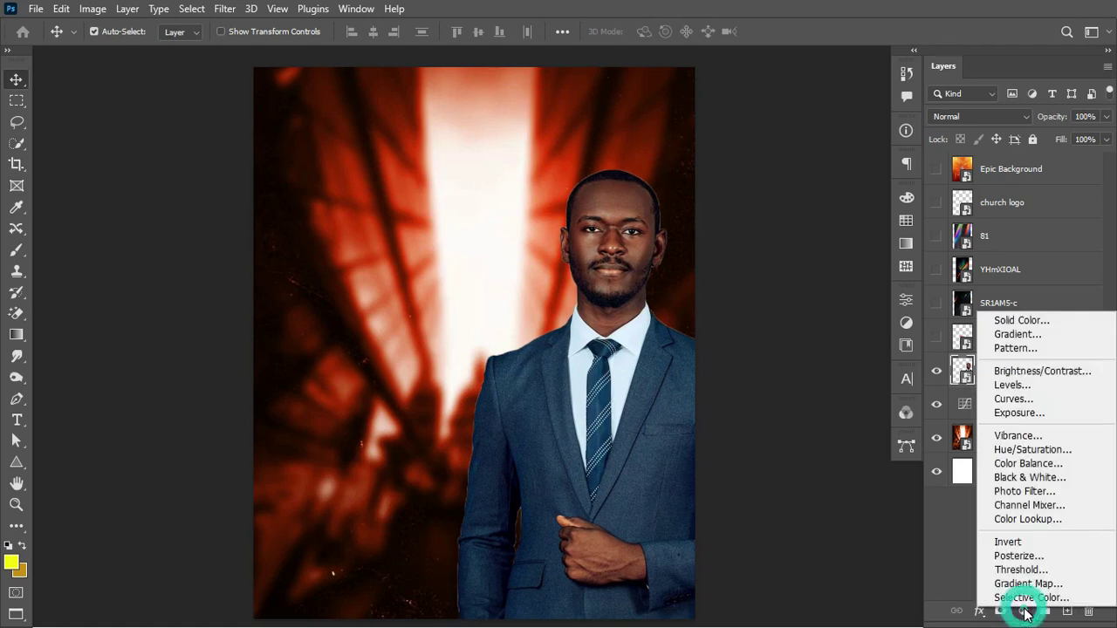
left_click(1033, 478)
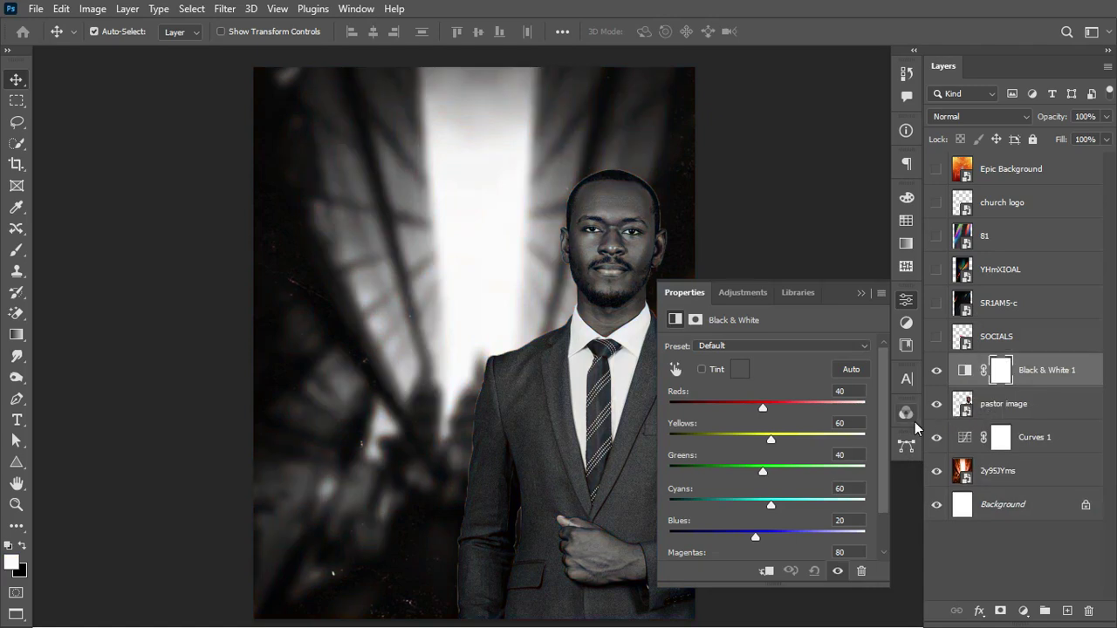
left_click(766, 572)
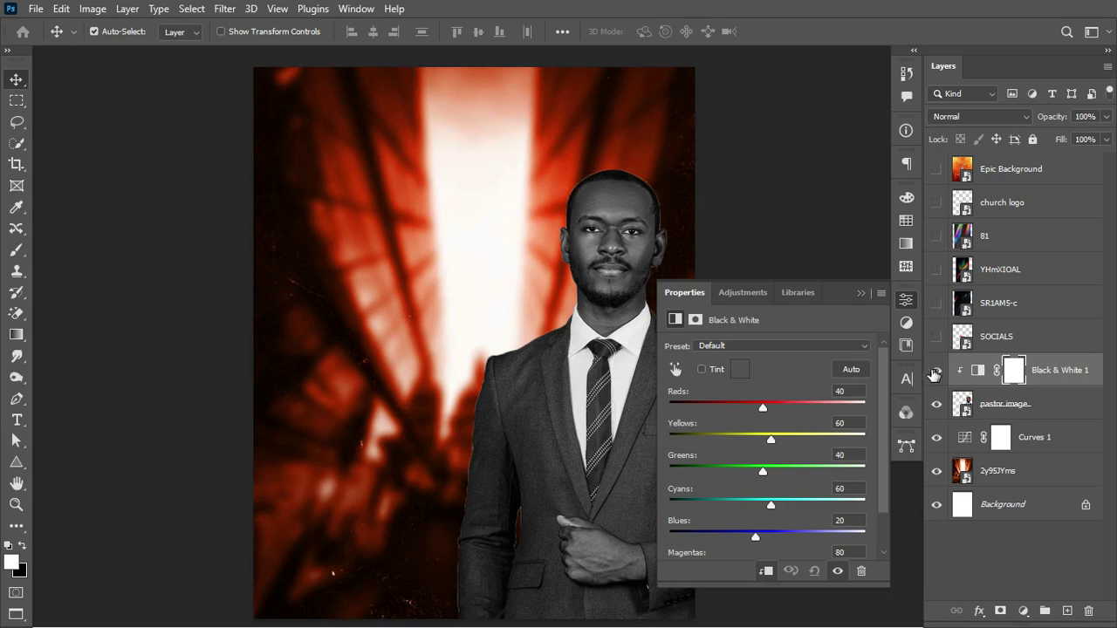
Step: Set the Black & White adjustment's Reds to -37 and Yellows to 185, and compare the pastor image with and without it
left_click_drag(763, 408, 803, 439)
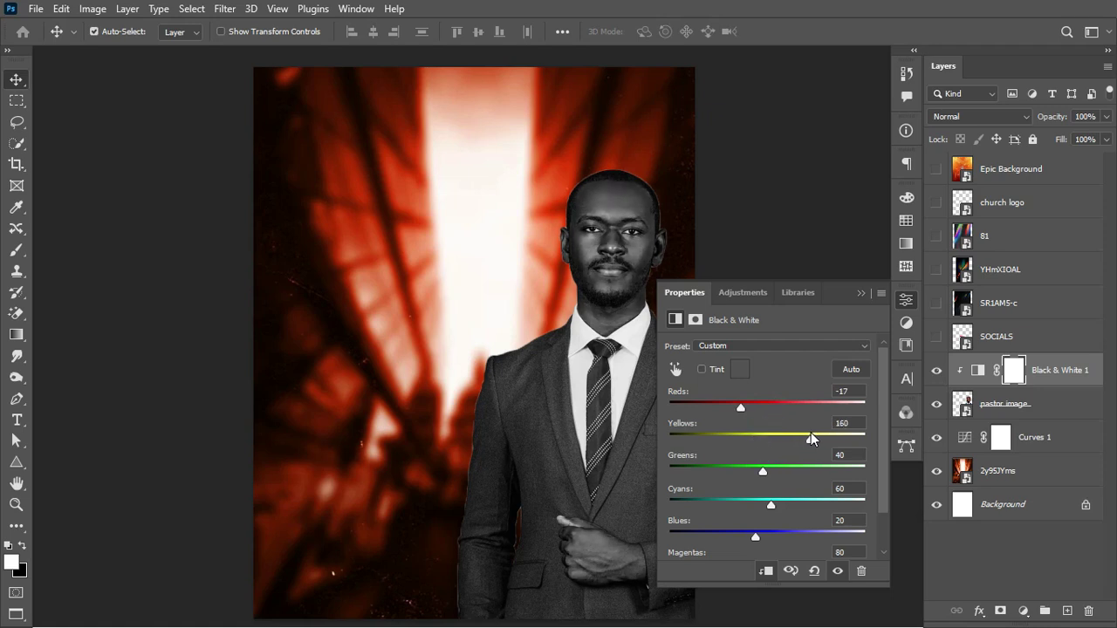
left_click_drag(746, 402, 734, 406)
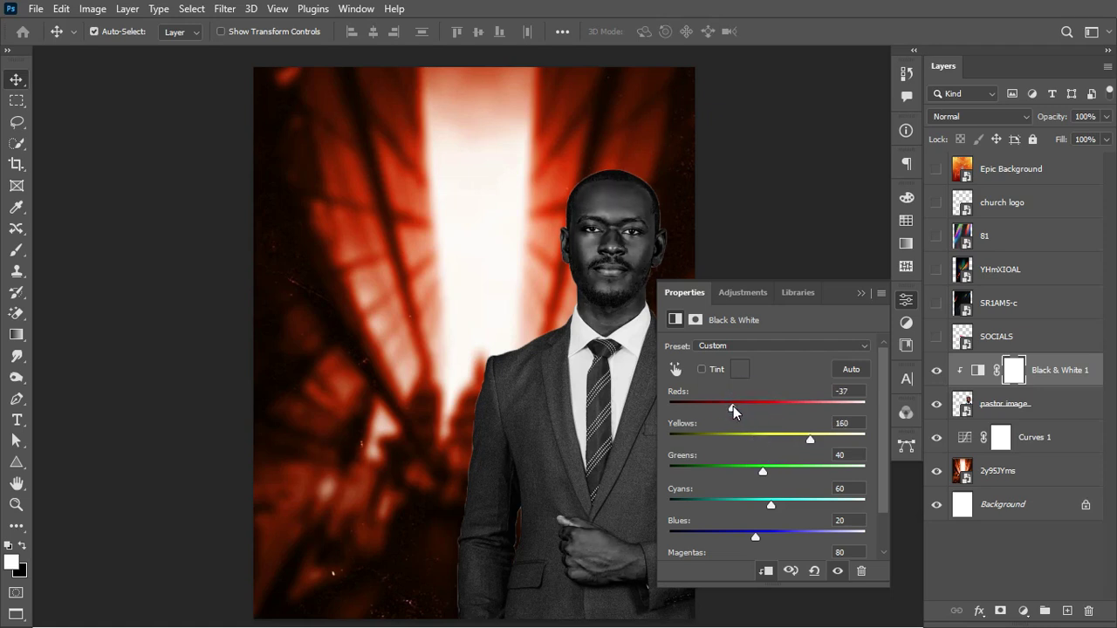
left_click_drag(813, 449, 822, 446)
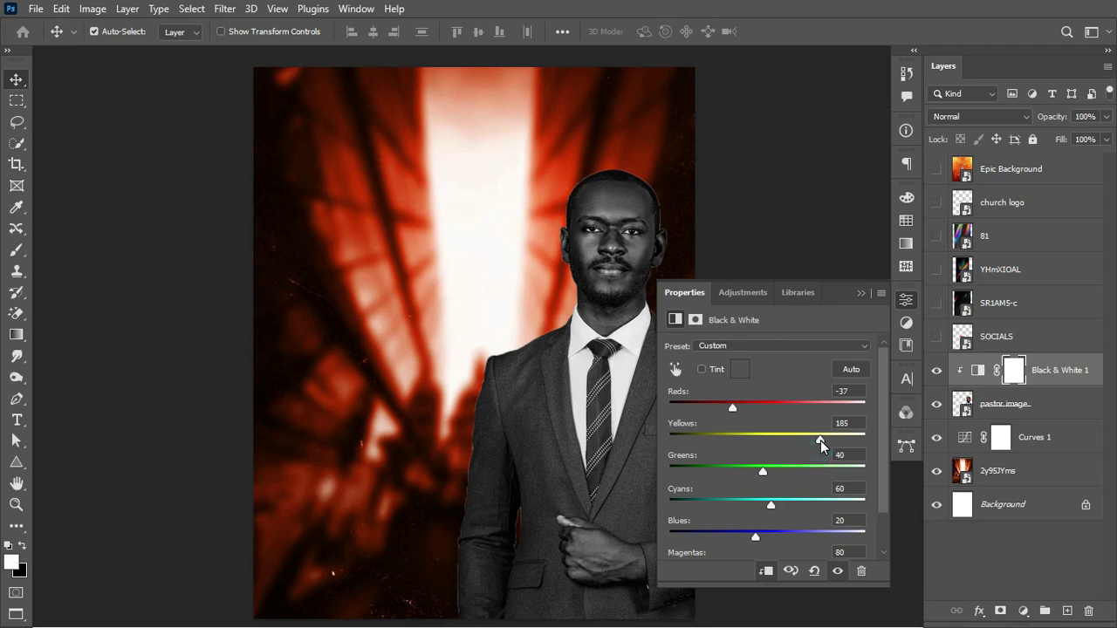
left_click(936, 372)
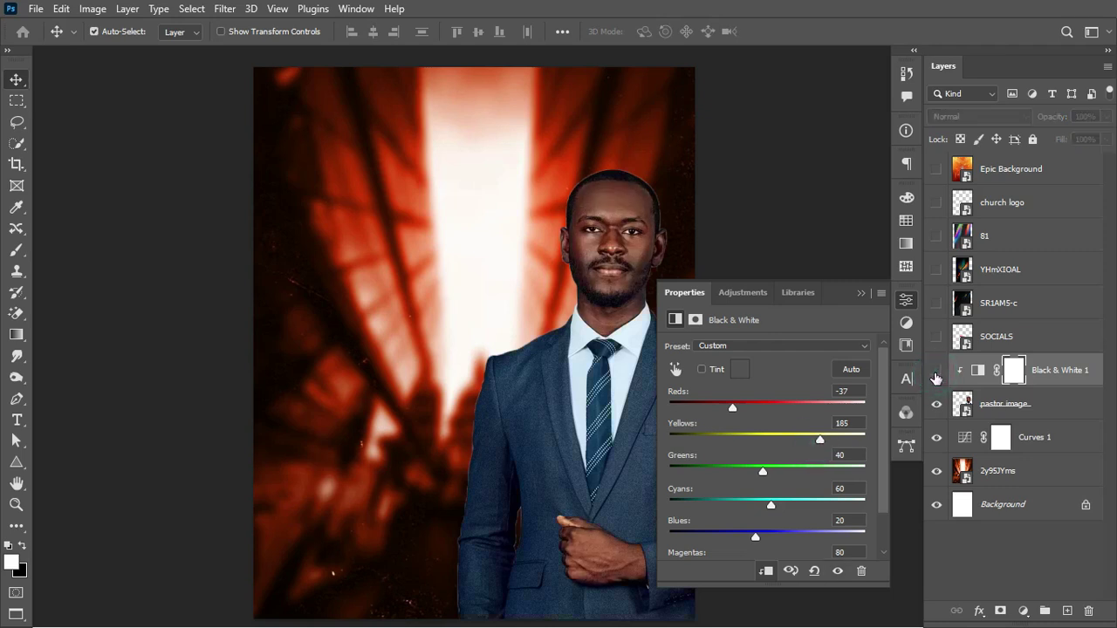
left_click(862, 293)
left_click(937, 370)
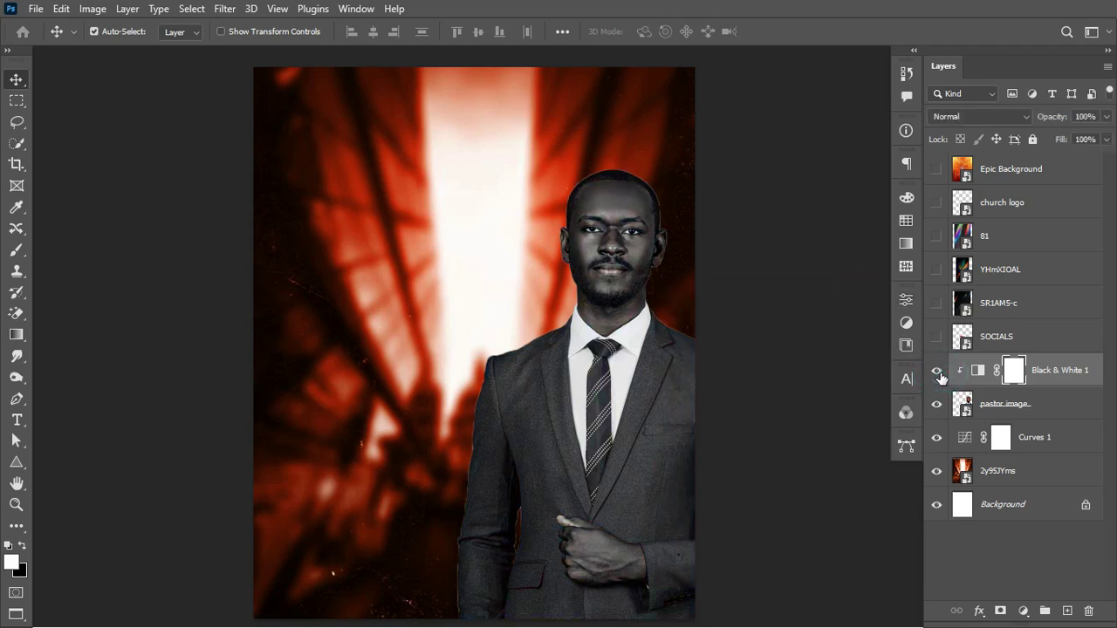
Step: Hide the Black & White adjustment and open the pastor image layer in the Camera Raw Filter with a side-by-side before/after view
left_click(937, 370)
left_click(1041, 406)
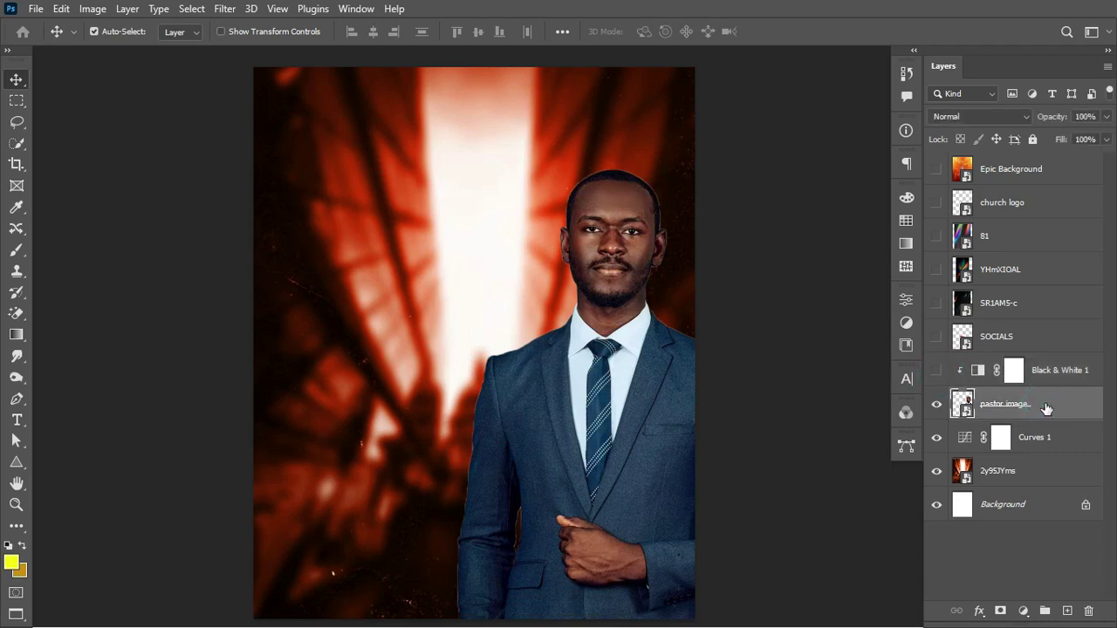
left_click(937, 403)
left_click(937, 403)
left_click(226, 10)
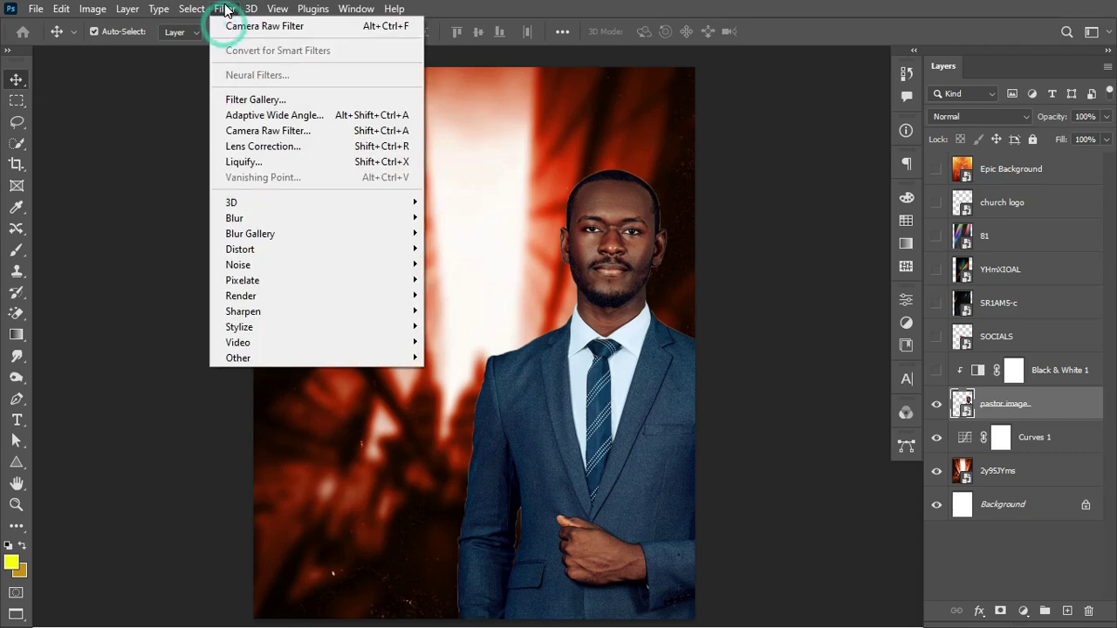
left_click(237, 130)
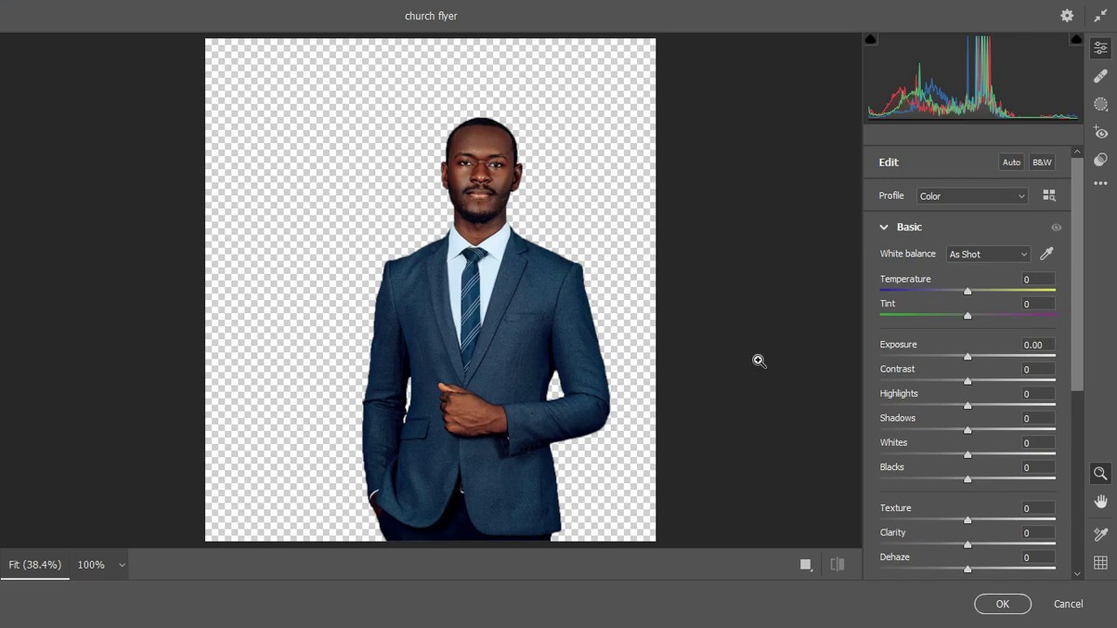
left_click(806, 564)
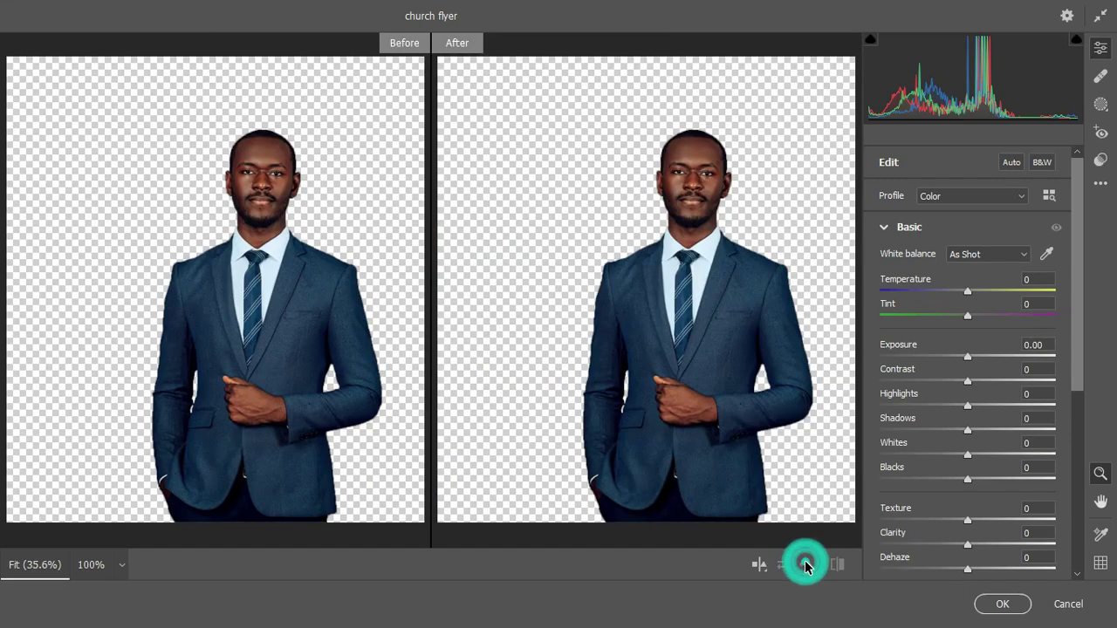
left_click(746, 461)
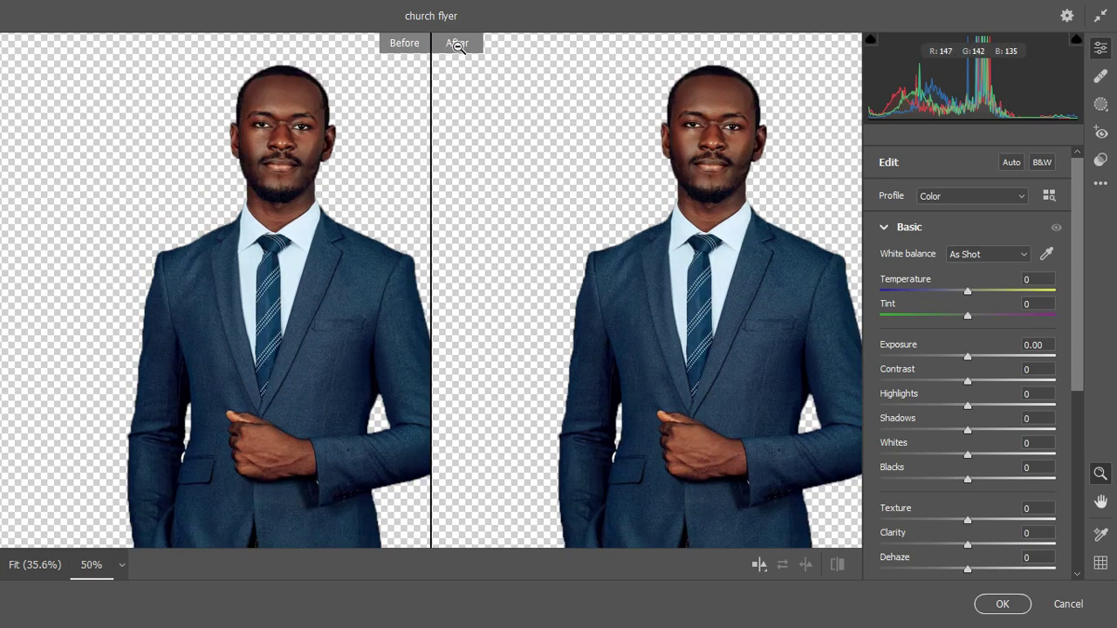
left_click(884, 227)
left_click(884, 228)
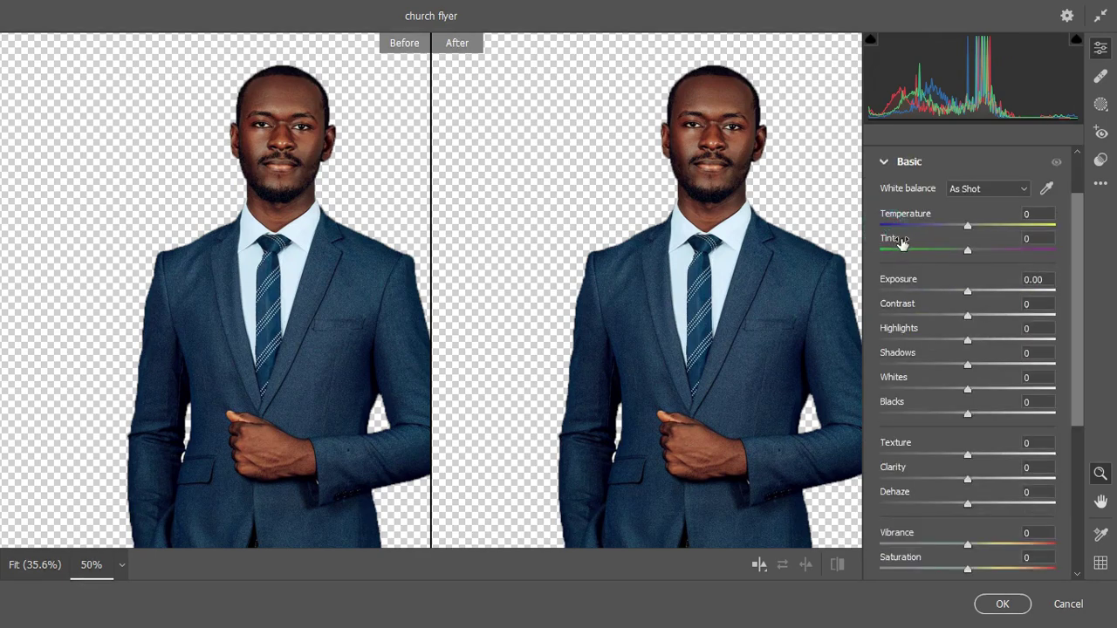
Step: Set the Camera Raw Texture to +100 and Clarity to +97 for the pastor image
left_click_drag(1076, 291, 1078, 370)
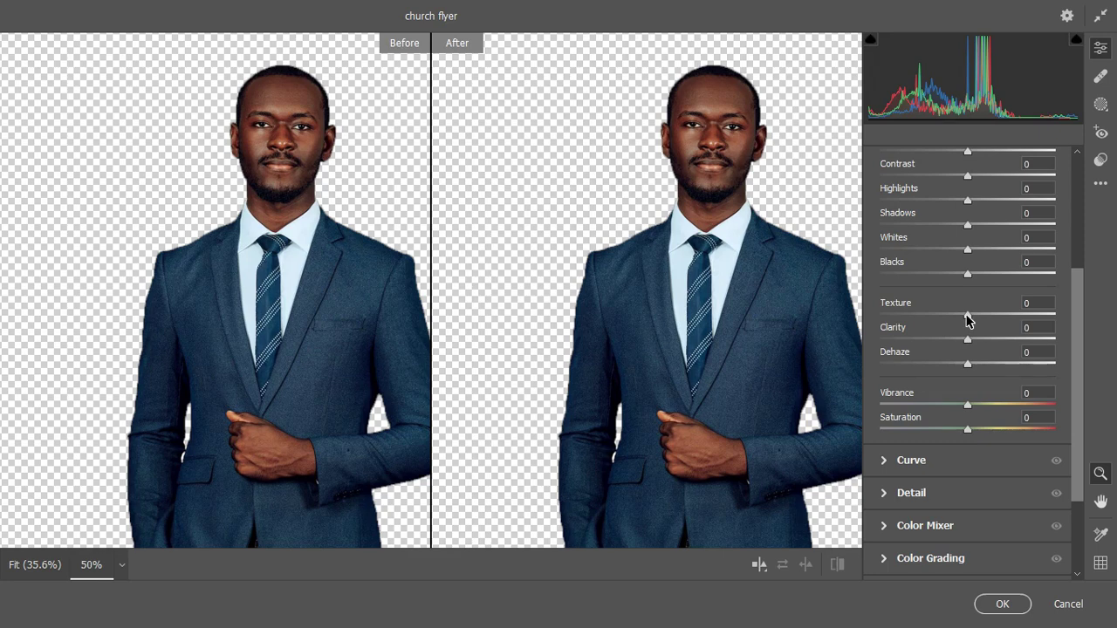
left_click_drag(967, 317, 1054, 322)
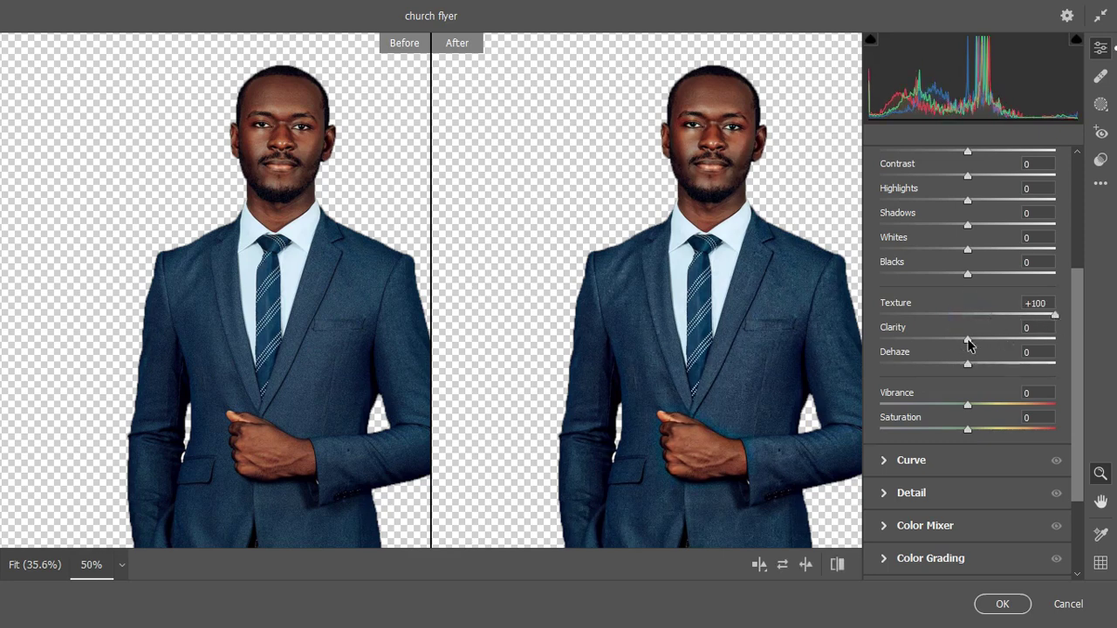
left_click_drag(967, 340, 1052, 342)
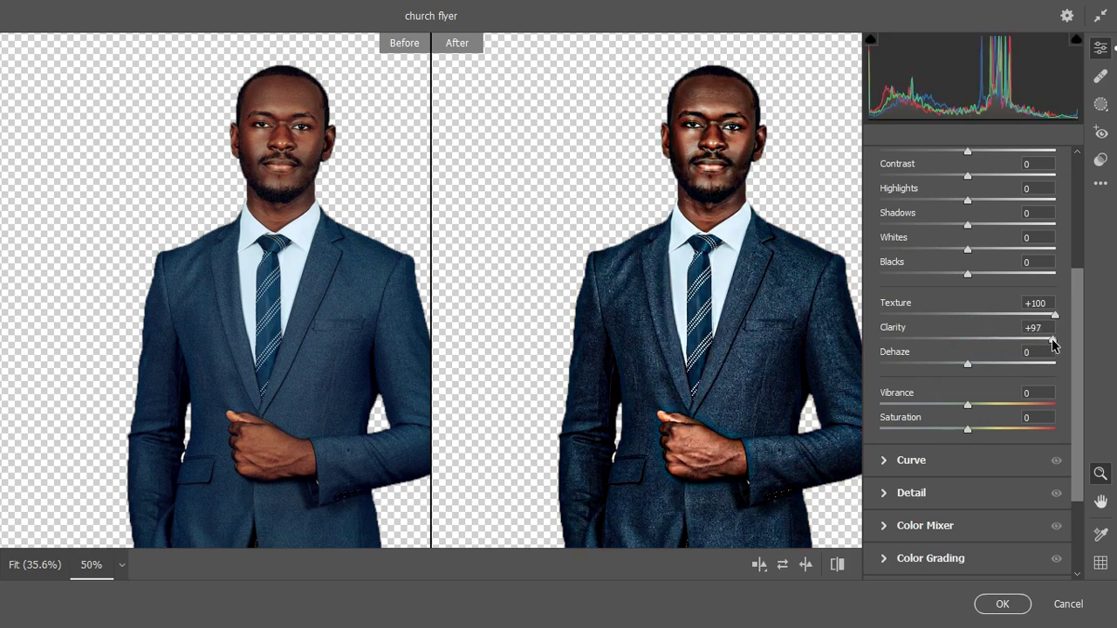
left_click_drag(1081, 377, 1083, 394)
Step: Increase the Sharpening strongly and raise the Noise Reduction slightly in the Camera Raw Detail settings
left_click(887, 470)
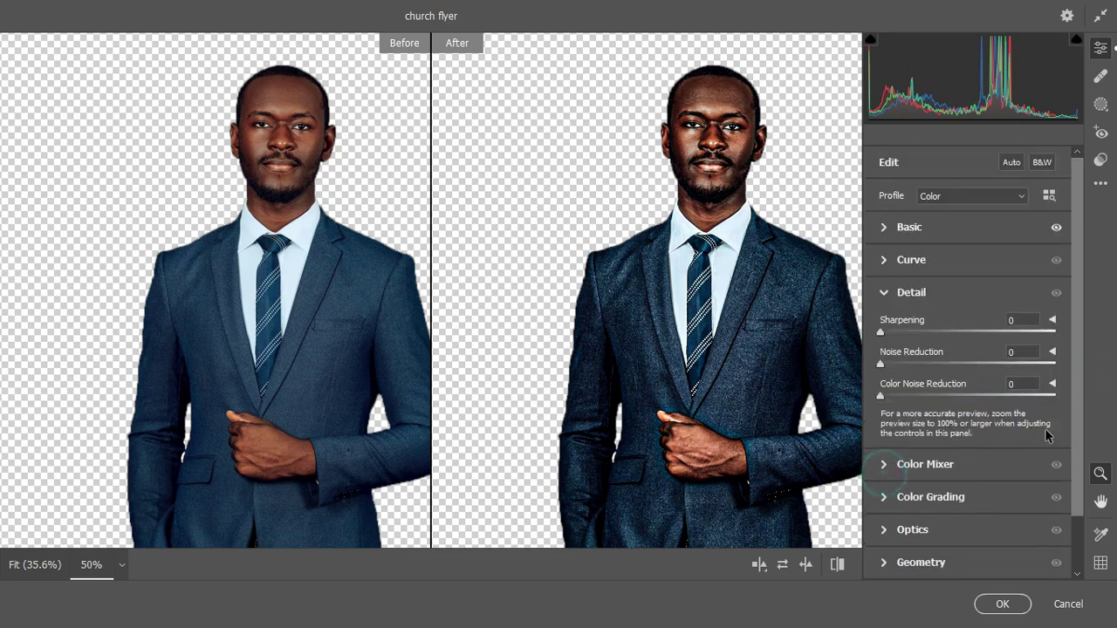
left_click_drag(880, 332, 990, 338)
left_click_drag(879, 364, 902, 365)
Step: Reduce the Camera Raw Clarity to +67
left_click(890, 235)
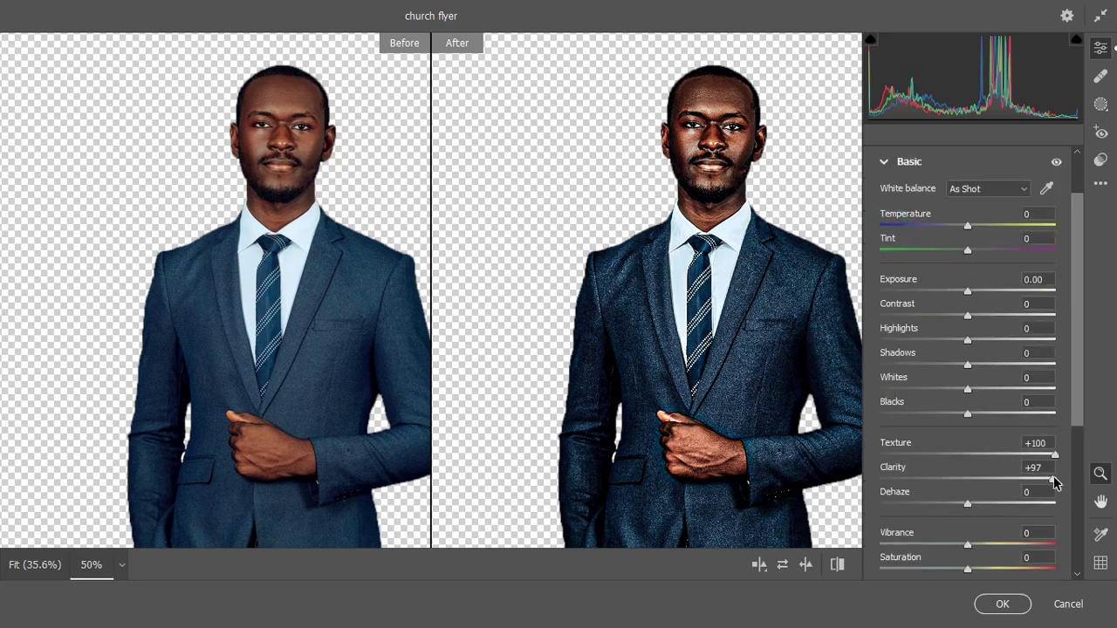
left_click_drag(1053, 481, 1028, 486)
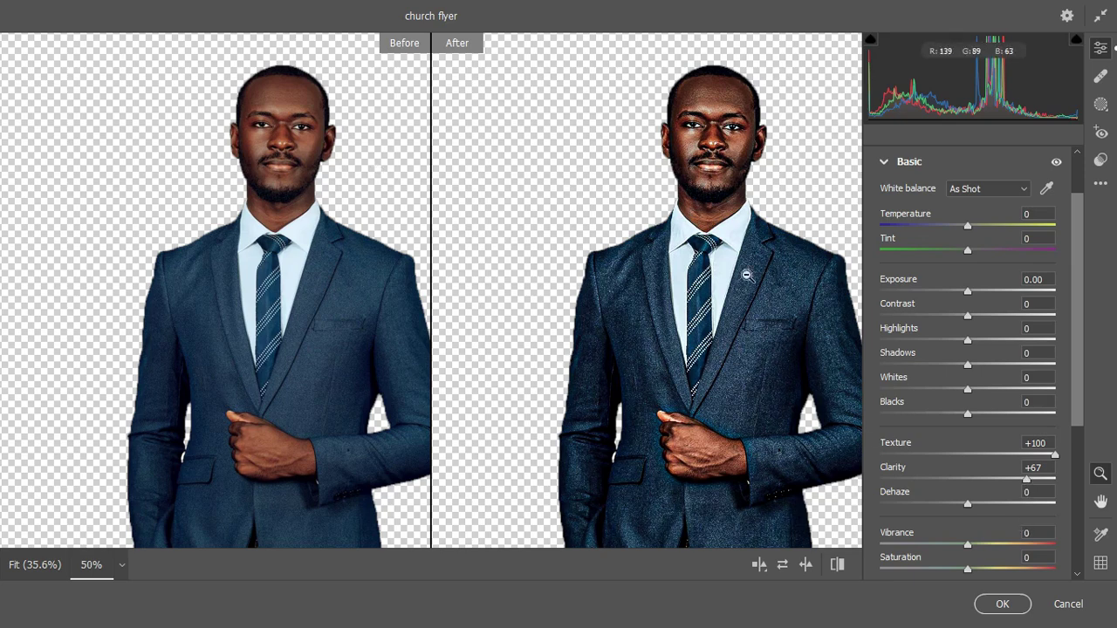
left_click_drag(1078, 373, 1076, 435)
Step: Apply the Camera Raw filter to the pastor image and show the Black & White adjustment again, collapsing the smart filter list
left_click(1000, 603)
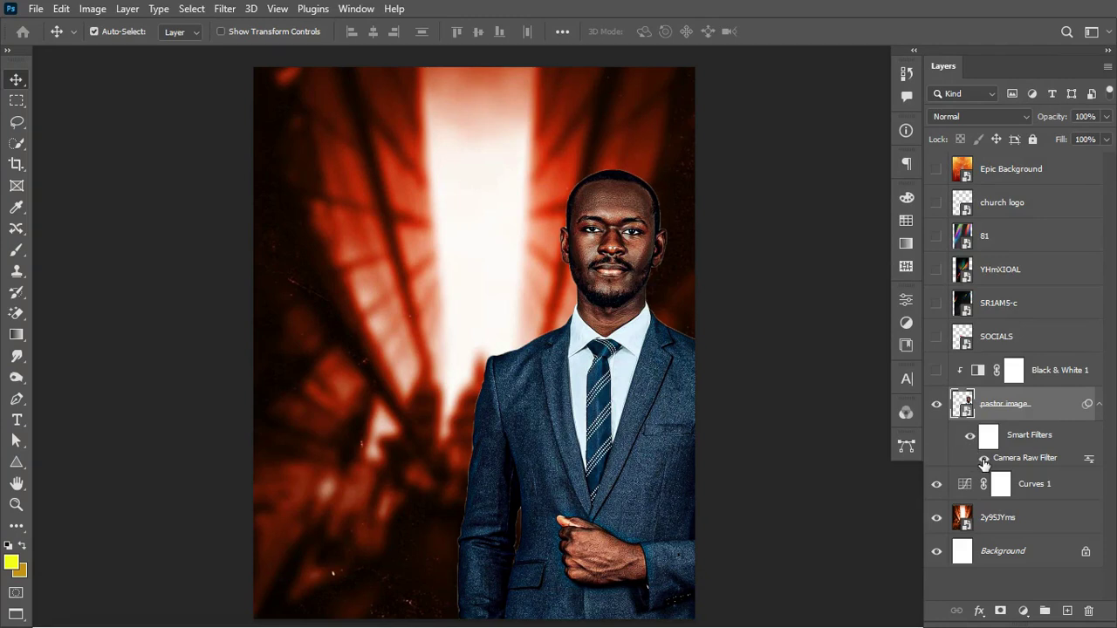
left_click(935, 370)
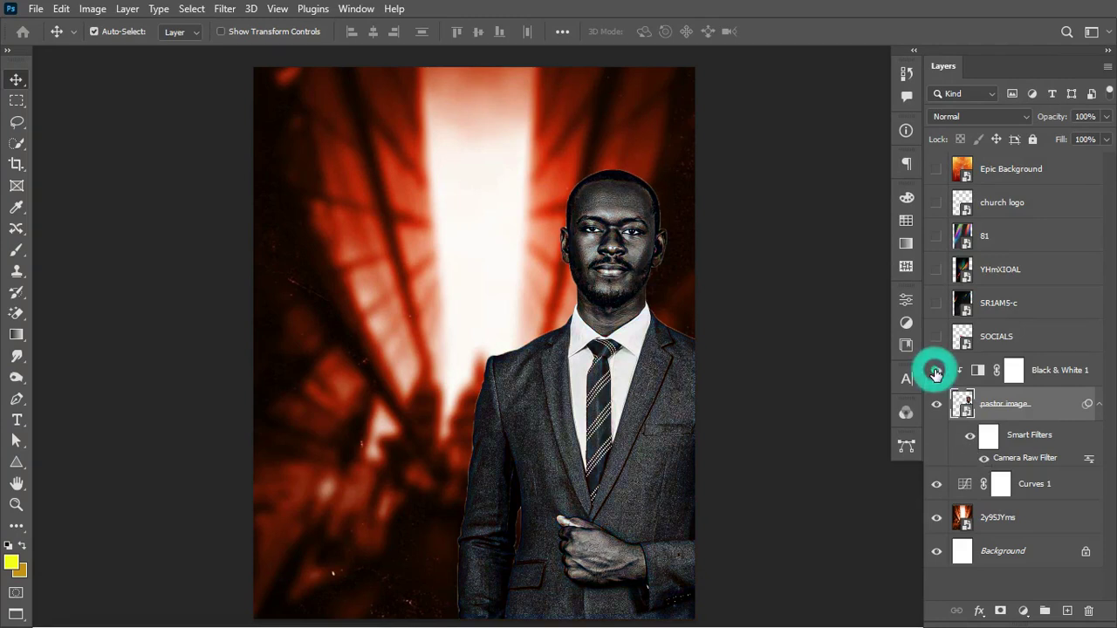
left_click(1098, 404)
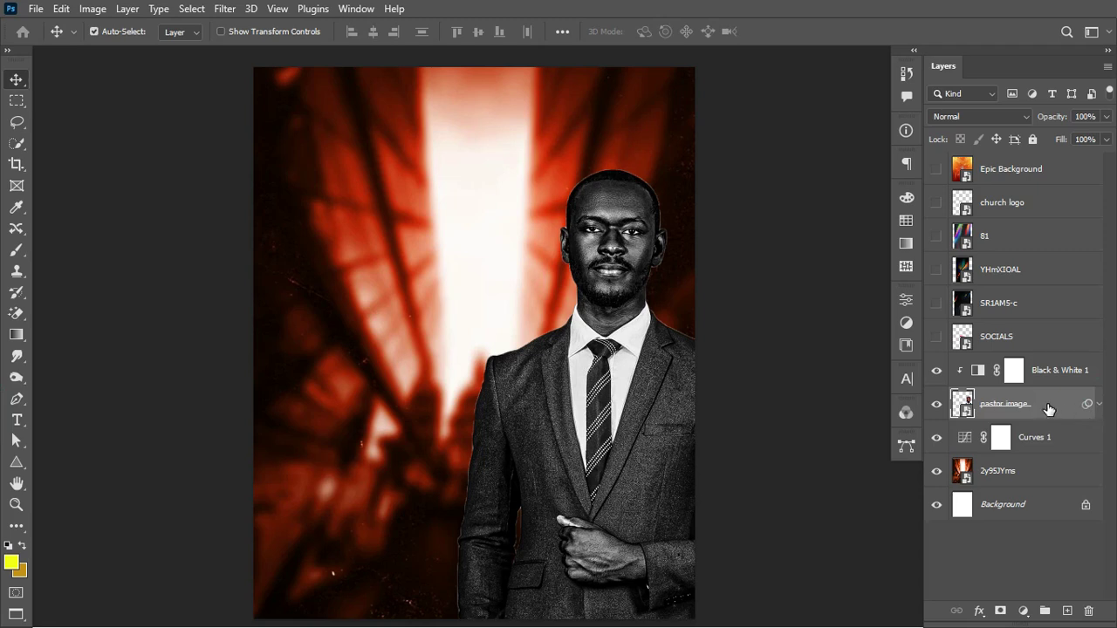
Step: Scale the pastor image to about 115.66% and reposition it at about X 872 px, Y 955 px
key("ctrl+t")
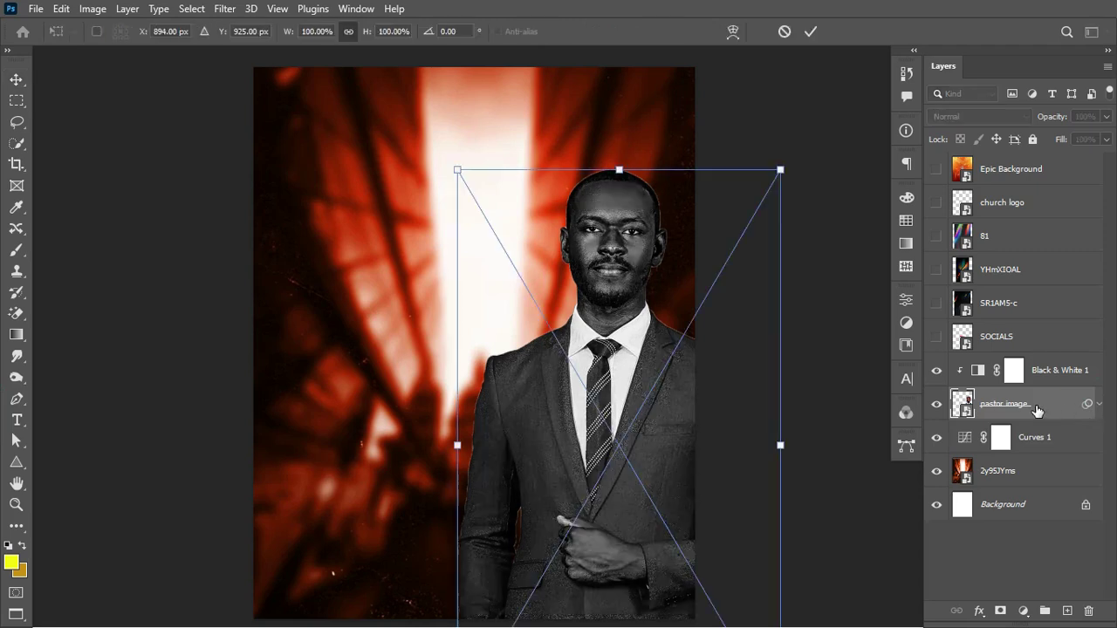
left_click_drag(782, 445, 806, 448)
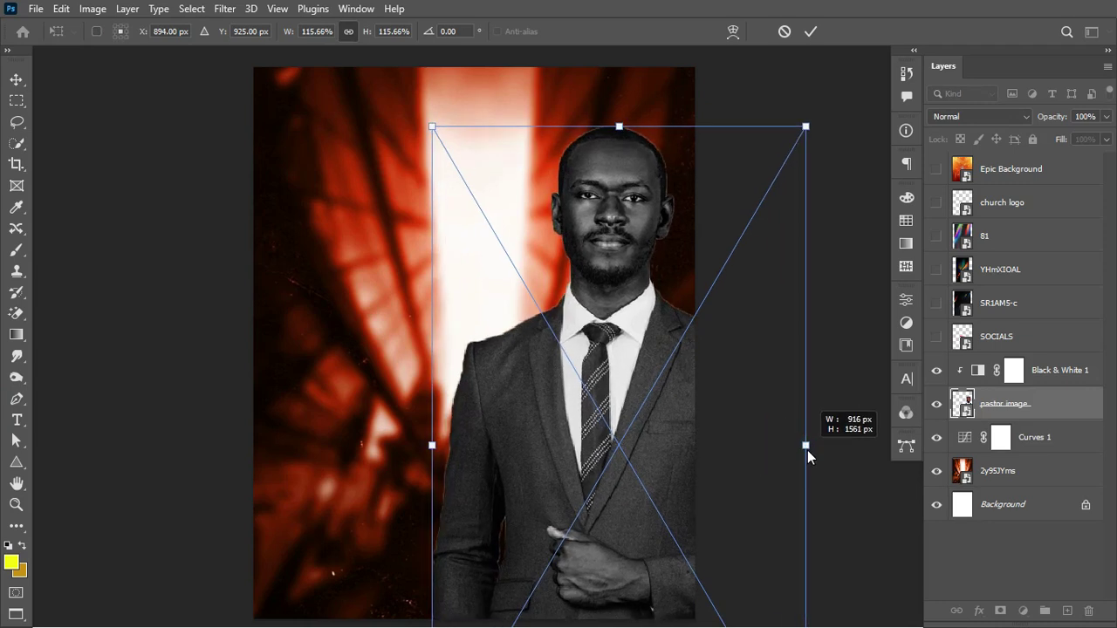
left_click_drag(667, 441, 655, 452)
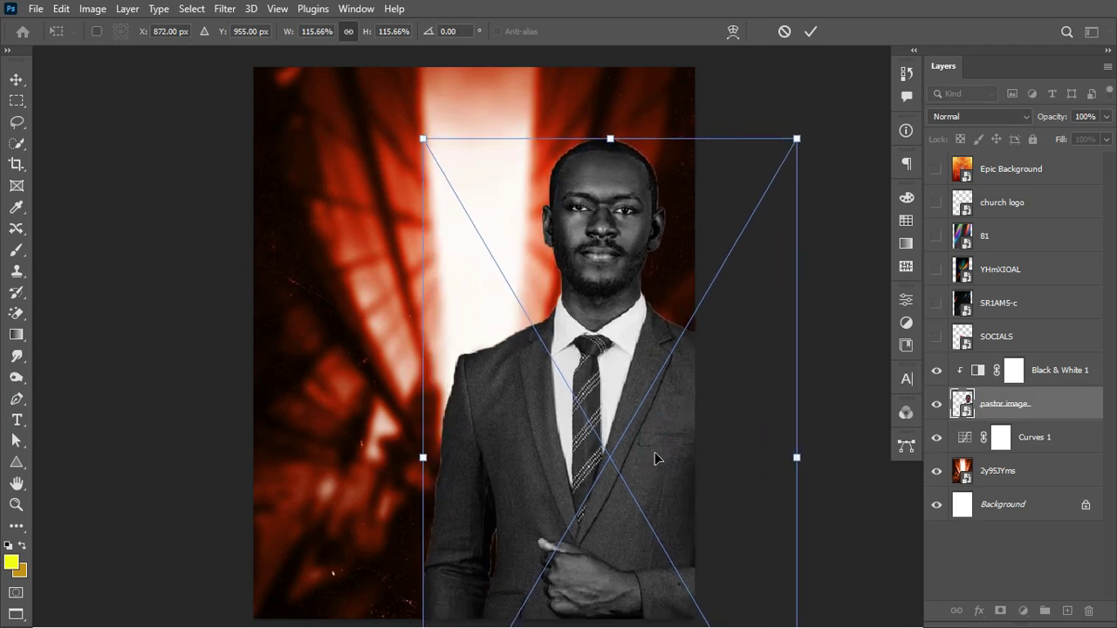
key("Return")
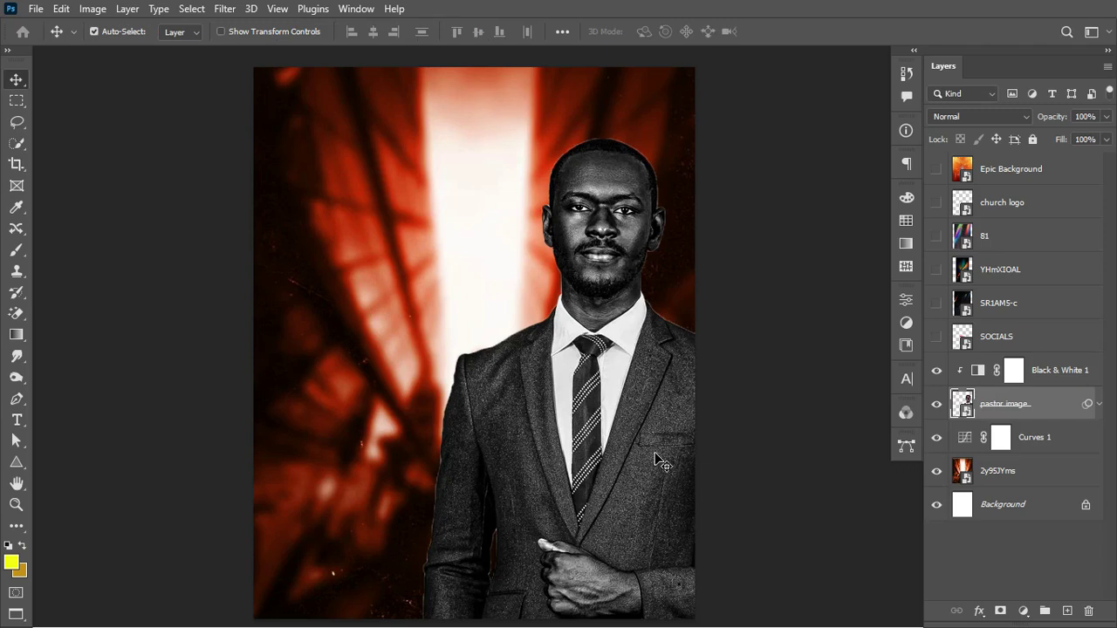
Step: Create a cyan guide layout with 60 px margins on all four sides of the canvas
left_click(279, 9)
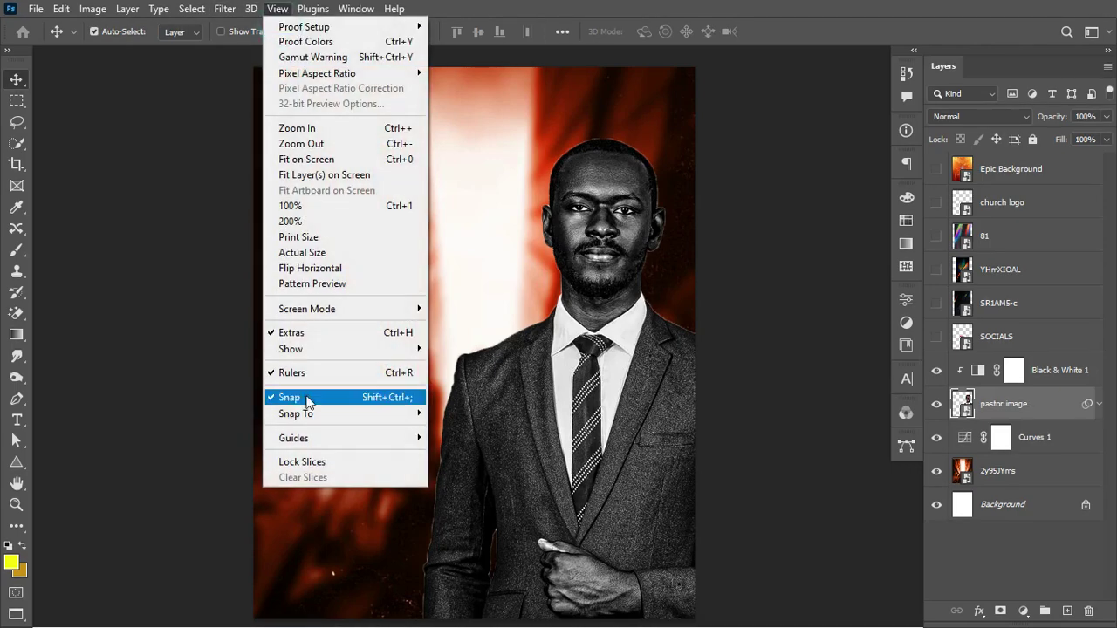
mouse_move(307, 439)
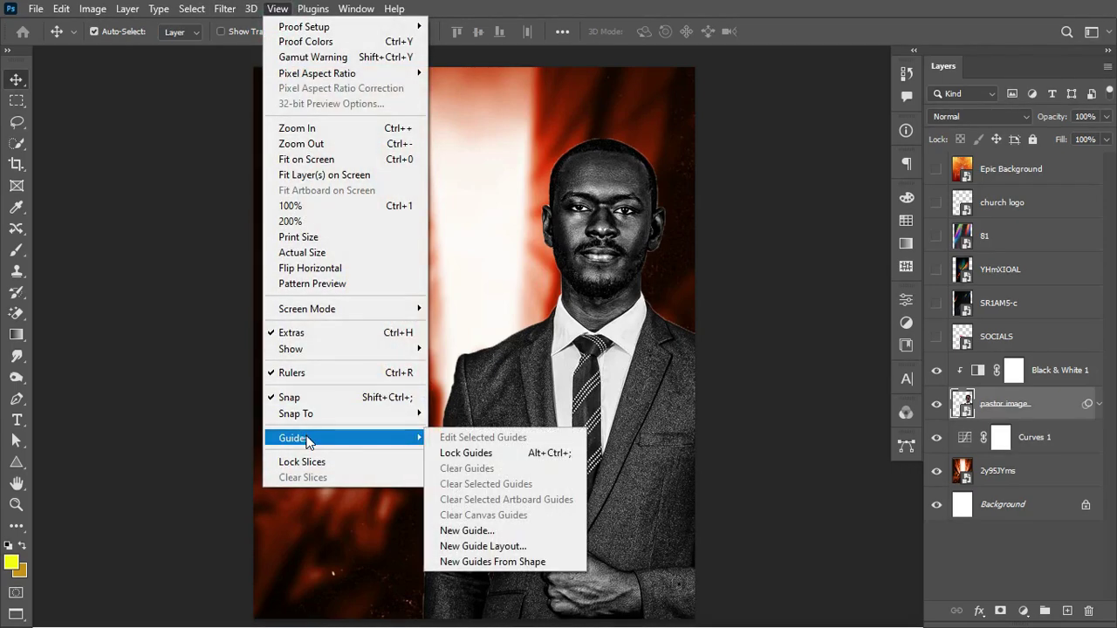
left_click(499, 548)
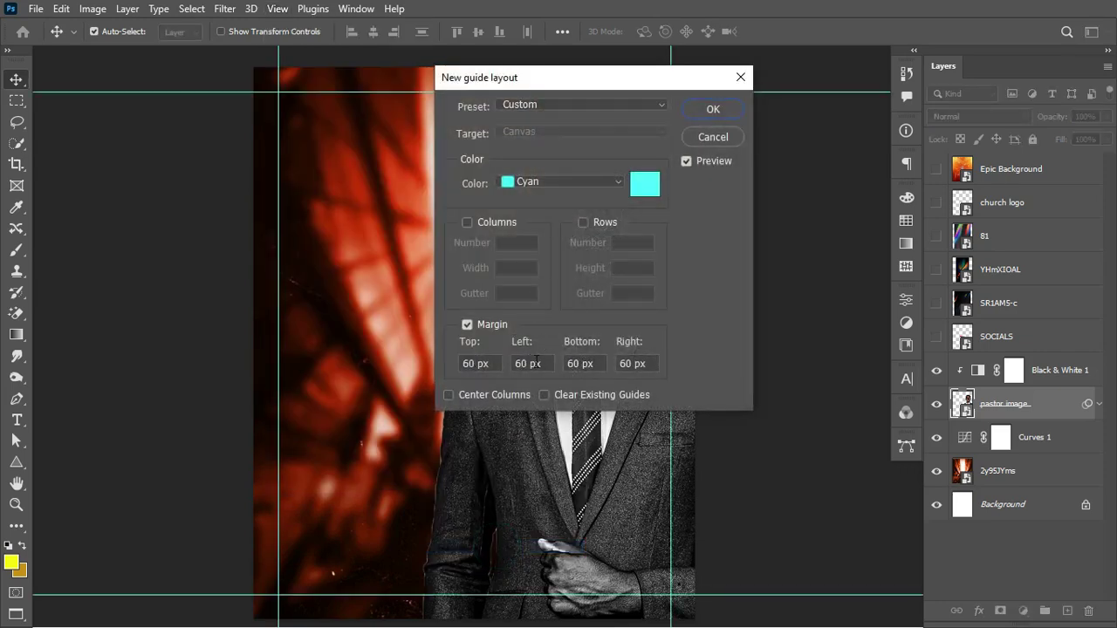
left_click(709, 109)
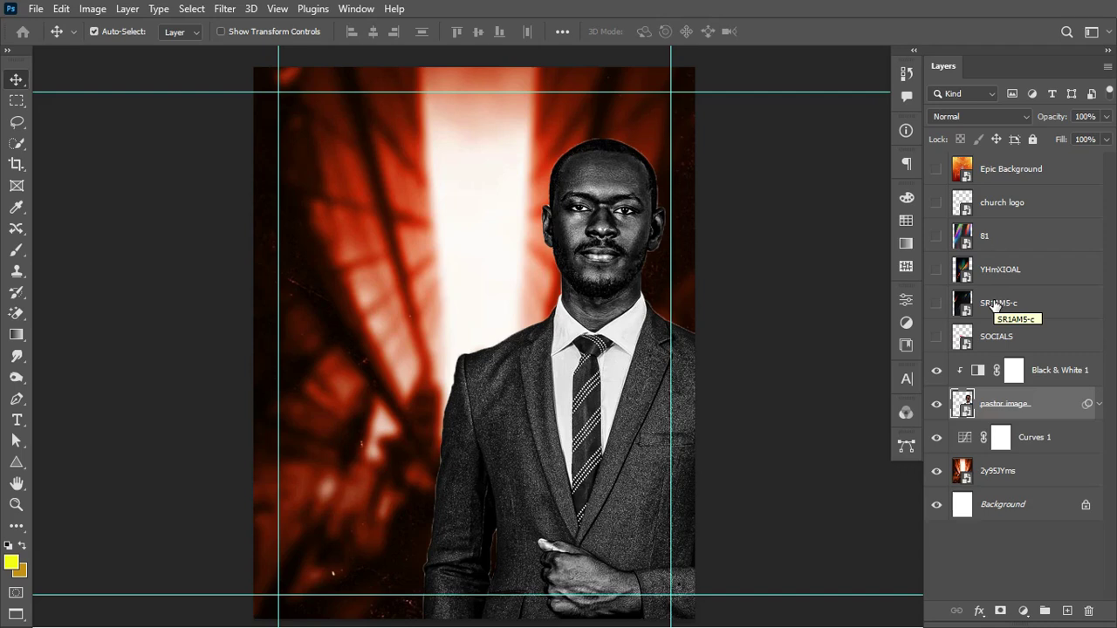
Step: Place the SR1AM5-c layer visibly above the Black & White adjustment and scale it to about 46.88% so it covers the canvas
left_click_drag(1000, 302, 1002, 348)
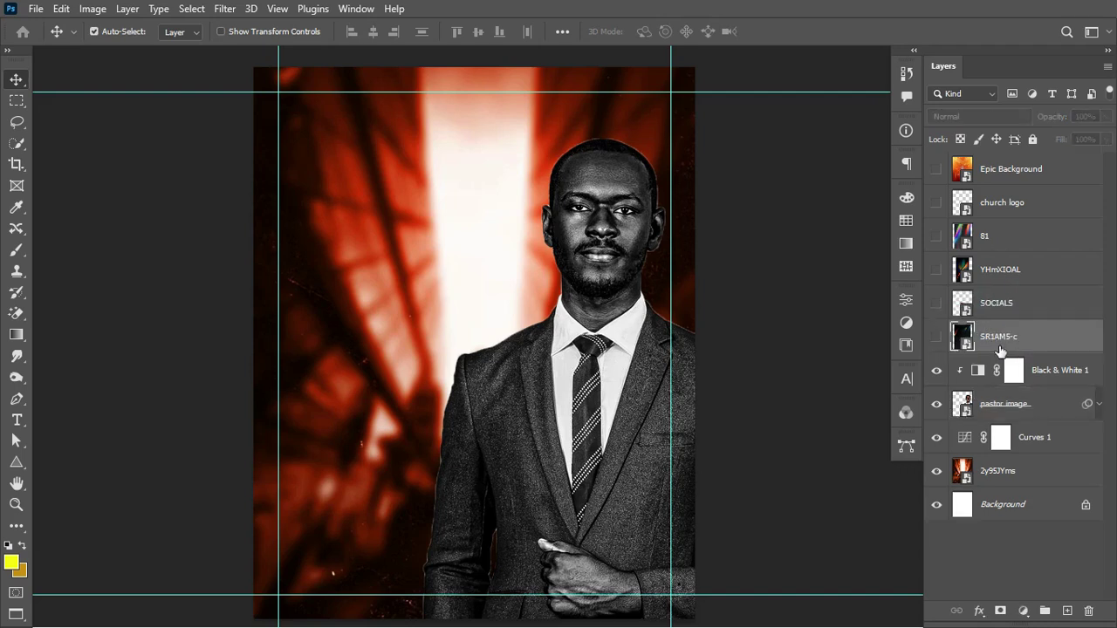
left_click(936, 338)
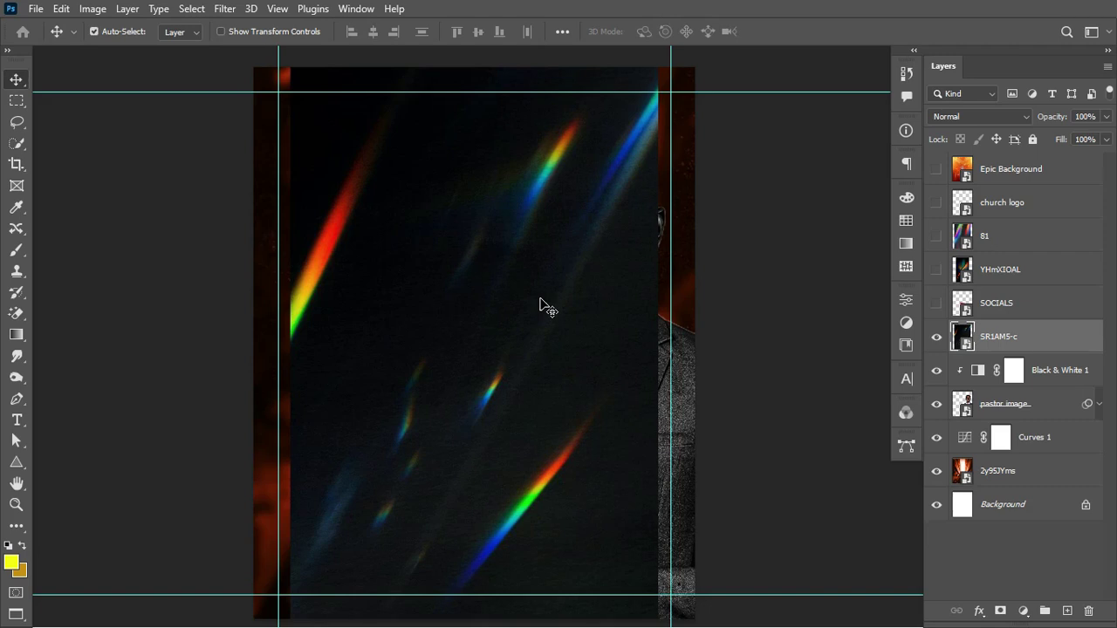
key("ctrl+t")
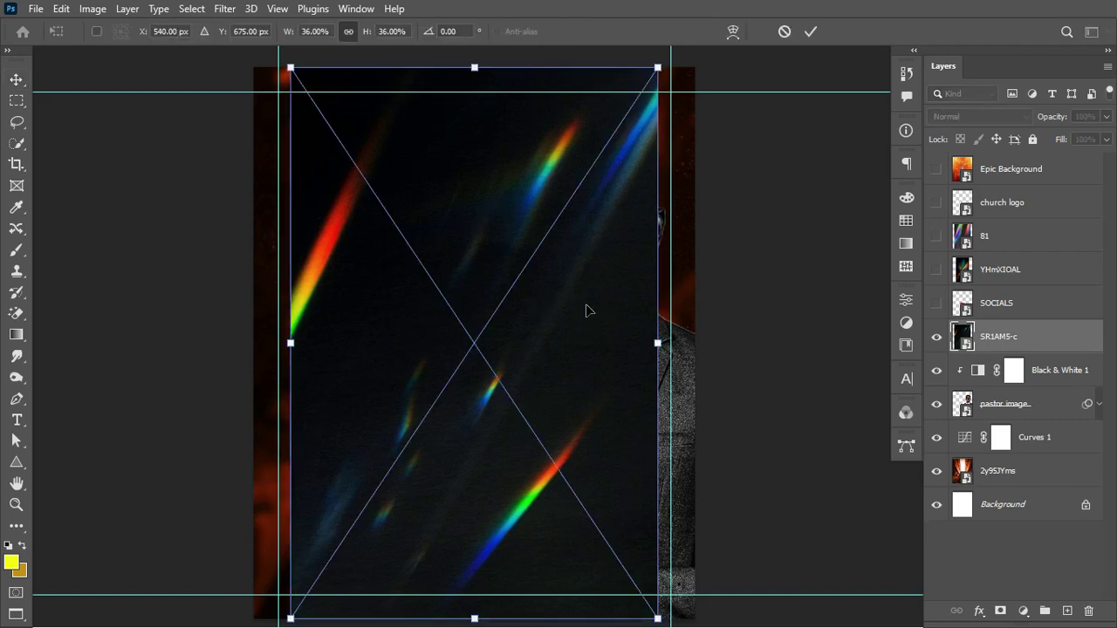
left_click_drag(658, 343, 718, 352)
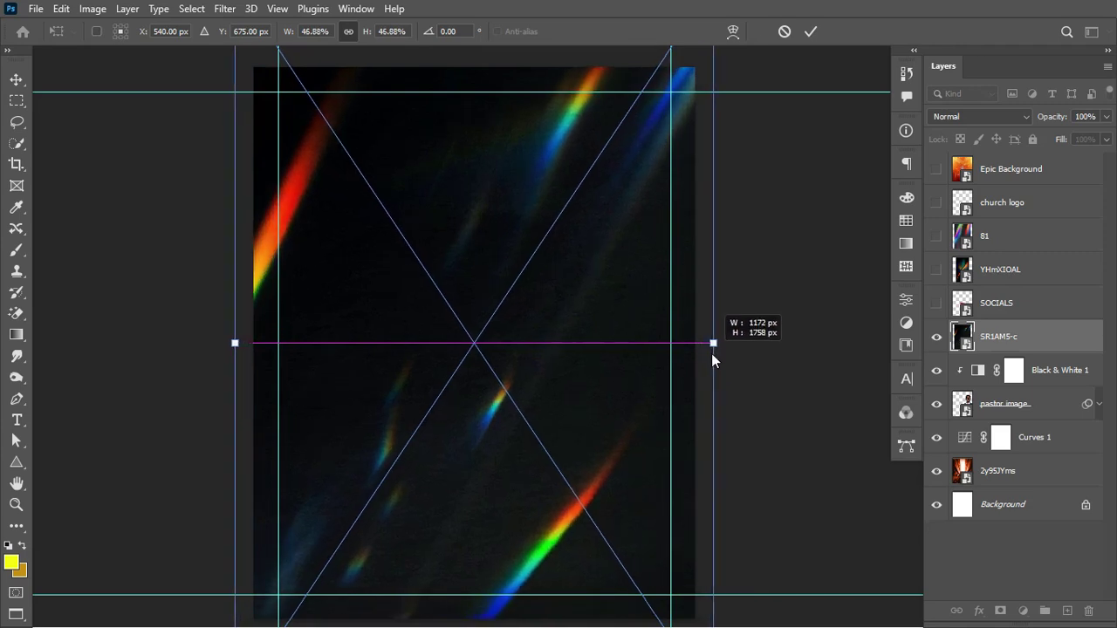
left_click(811, 31)
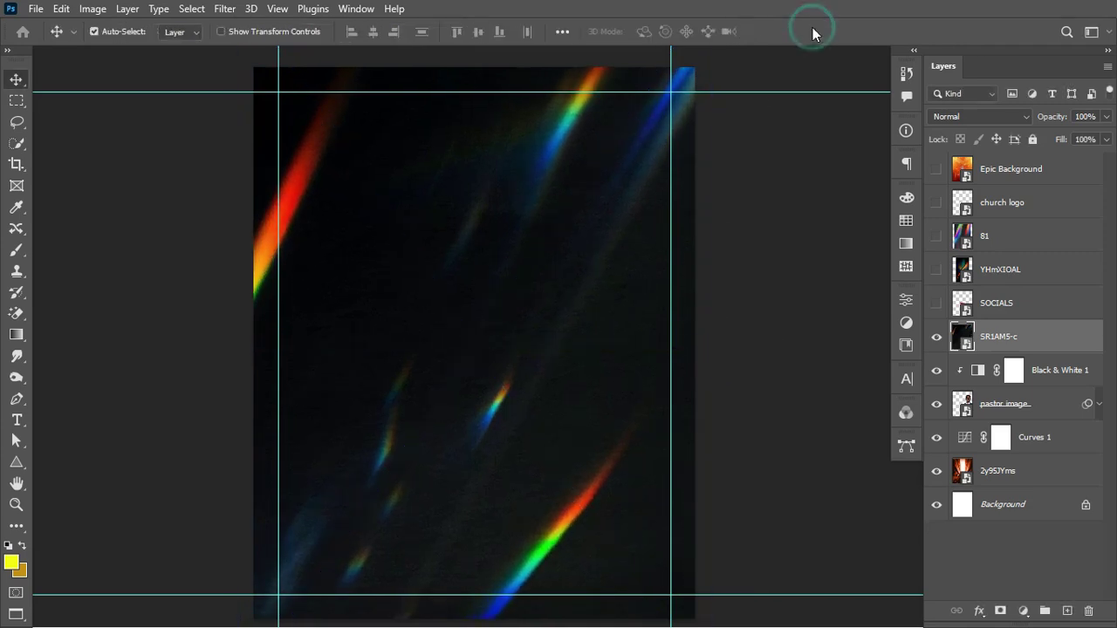
Step: Set the SR1AM5-c light overlay's blend mode to Exclusion and reposition it so the rainbow streaks fall across the canvas edges and suit
left_click(995, 120)
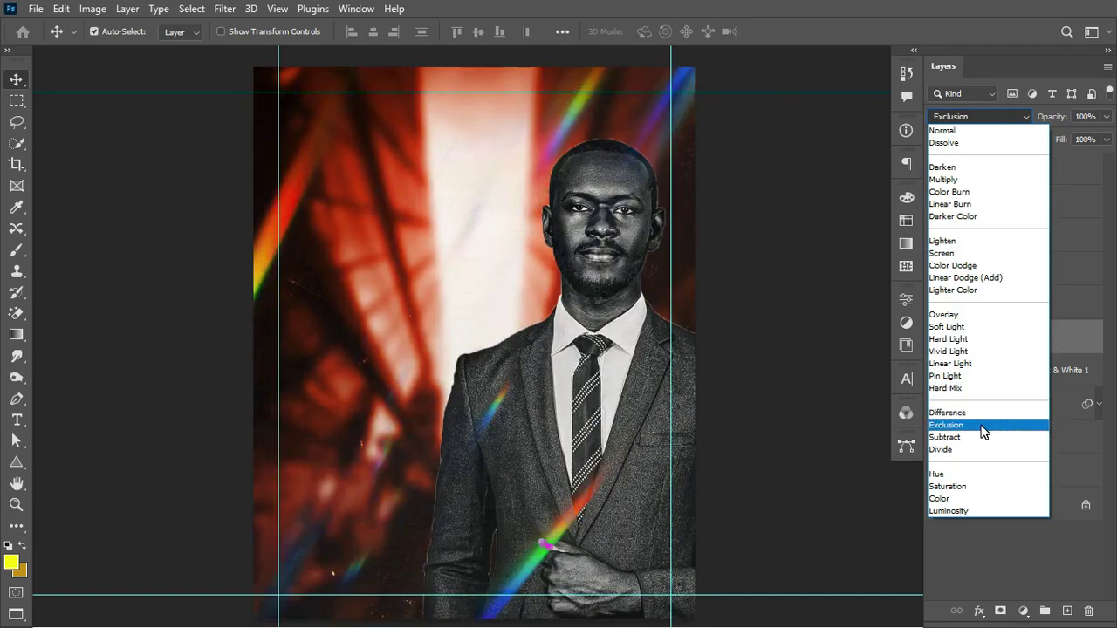
left_click(985, 431)
key("ctrl+t")
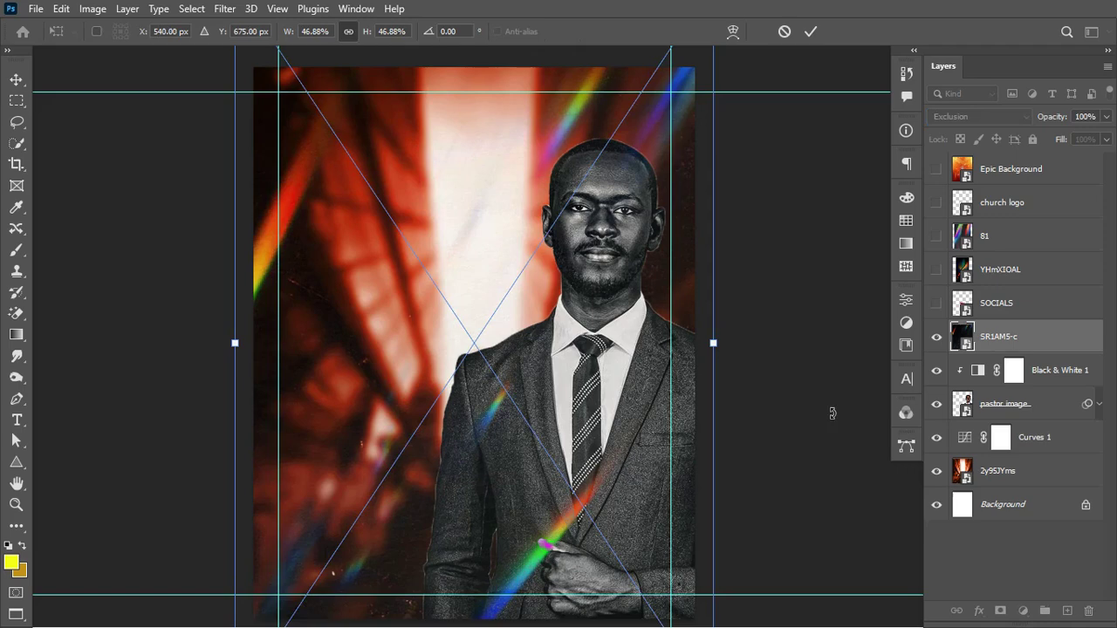
left_click_drag(529, 426, 544, 461)
key("Return")
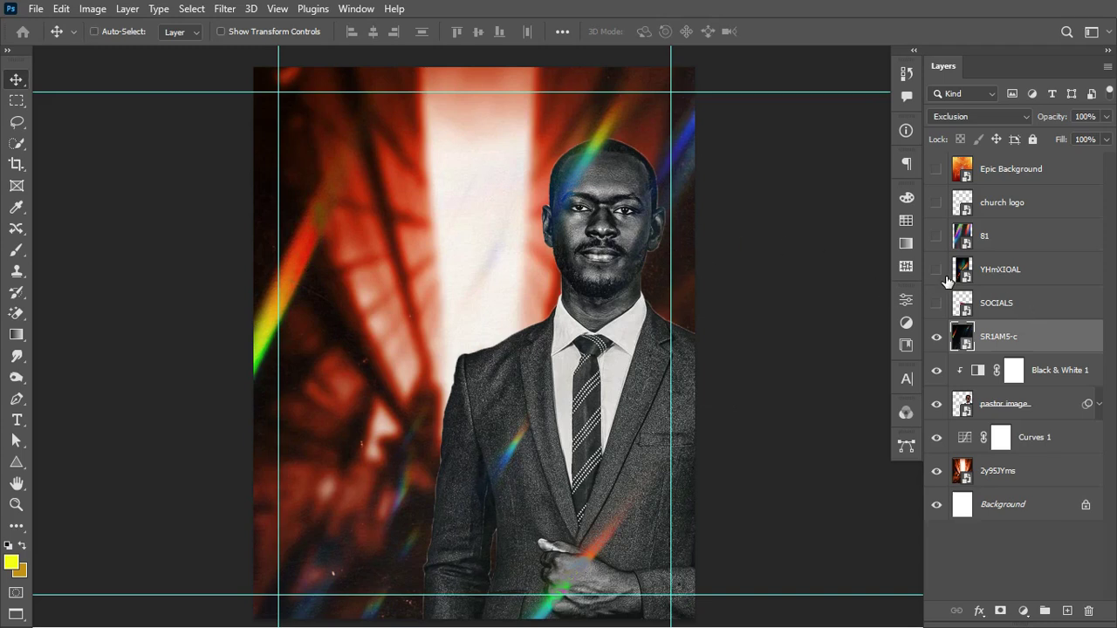
key("ctrl+t")
left_click_drag(731, 381, 764, 384)
key("Return")
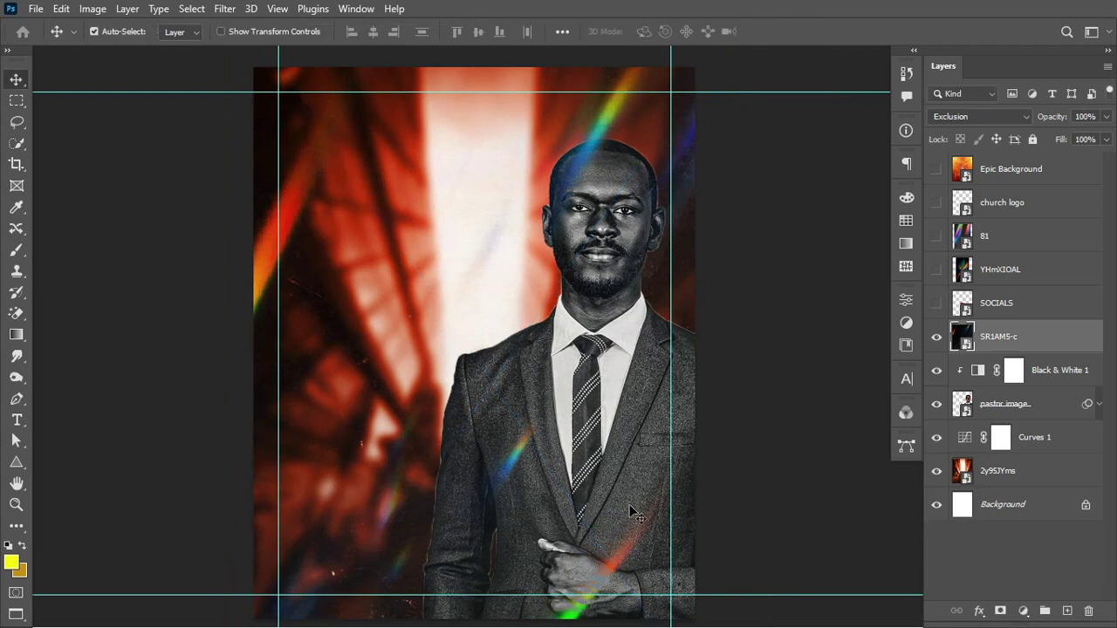
left_click_drag(629, 504, 635, 455)
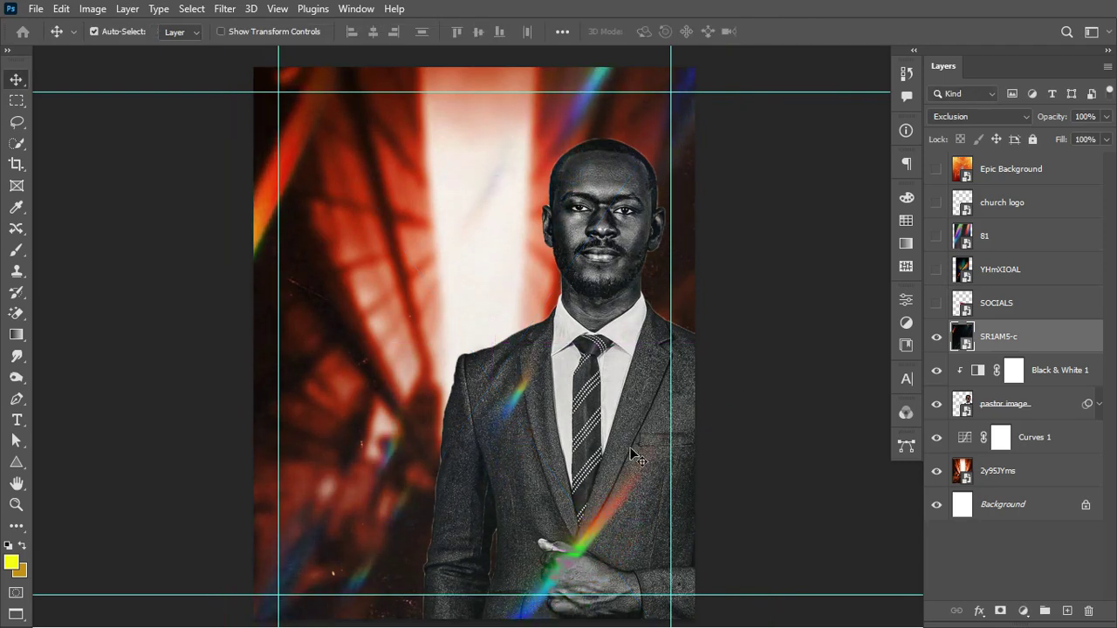
Step: Overlay the YHmXIOAL layer directly above SR1AM5-c, scaled to about 51.37% to cover the canvas, in Soft Light blend mode
left_click_drag(1019, 262, 991, 322)
left_click(936, 303)
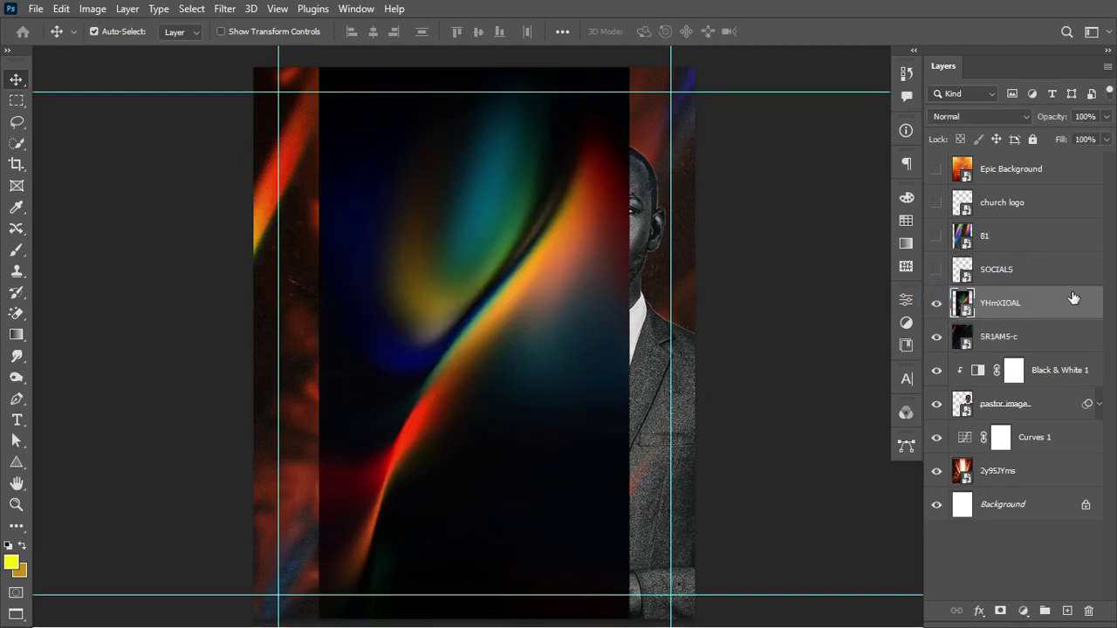
key("ctrl+t")
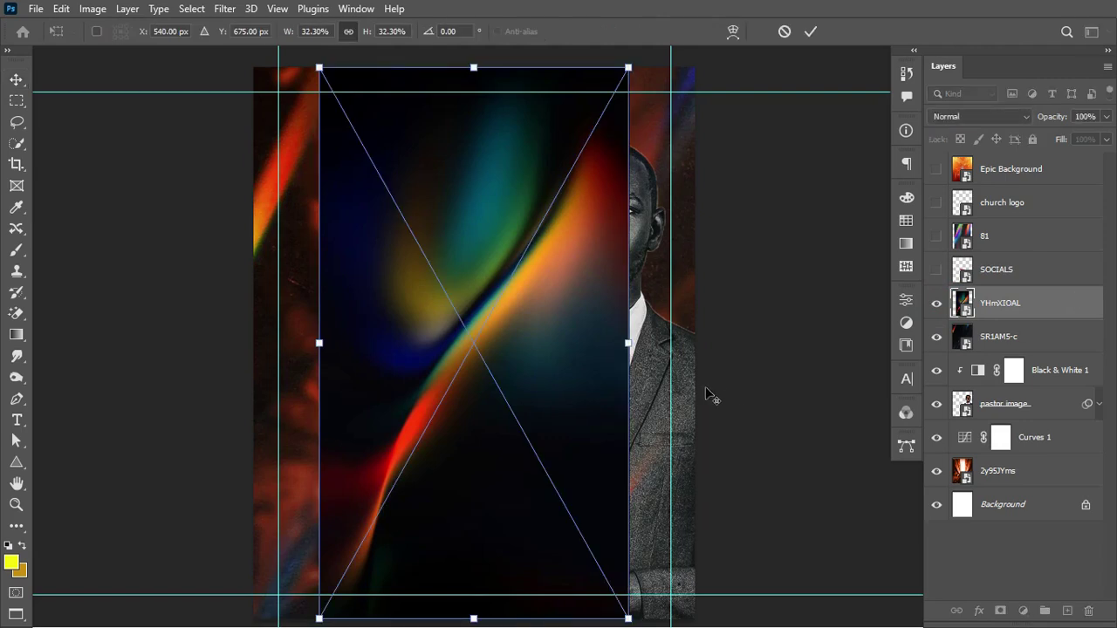
left_click_drag(628, 343, 723, 371)
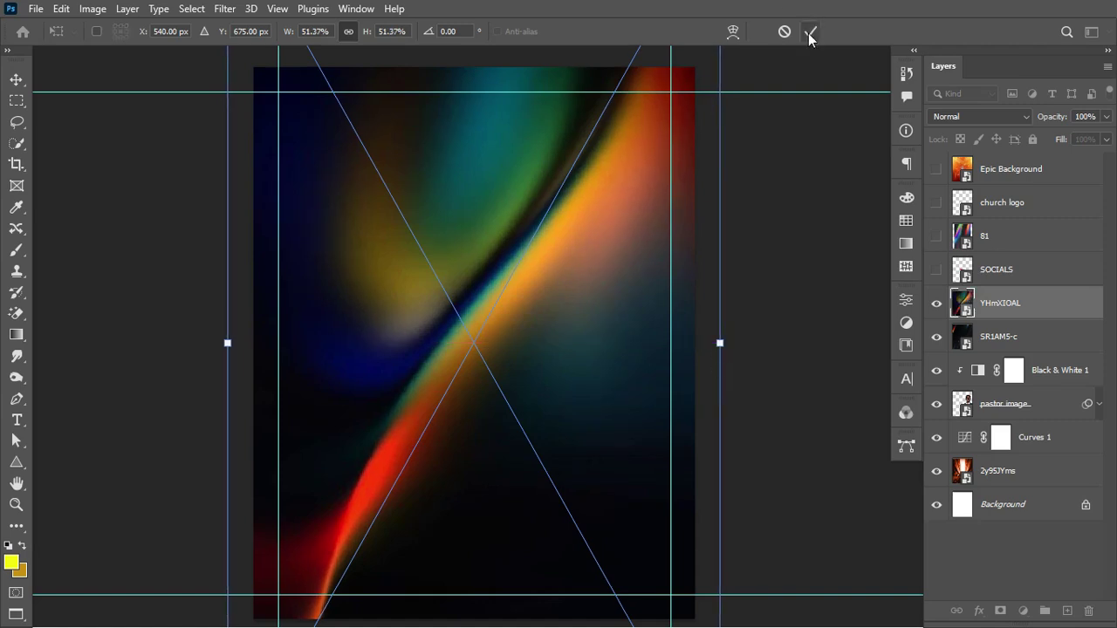
left_click(810, 33)
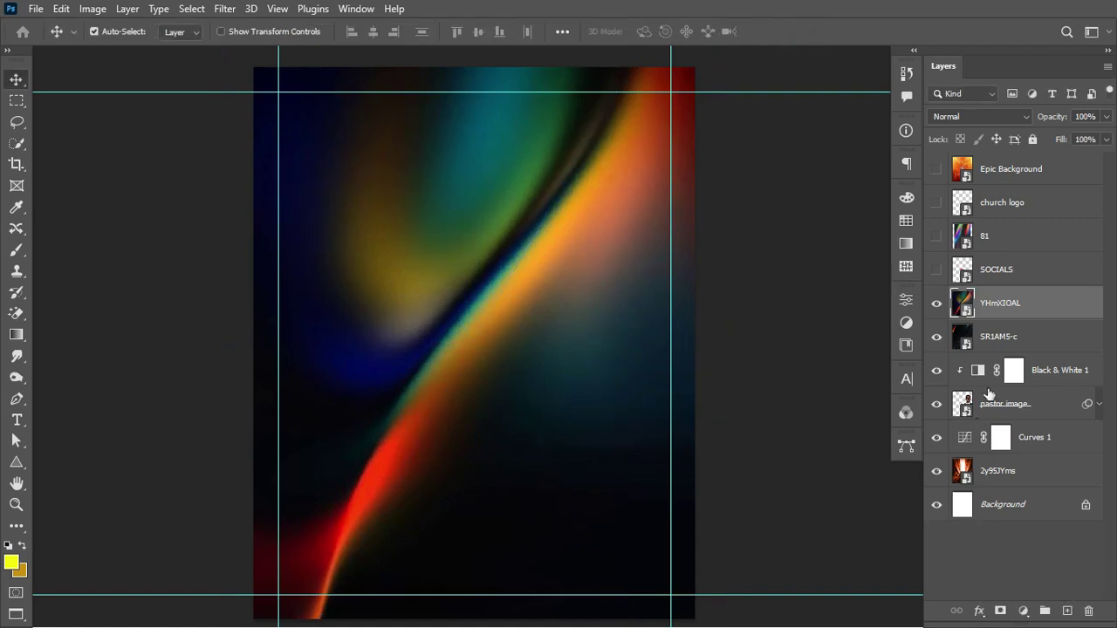
left_click(1005, 116)
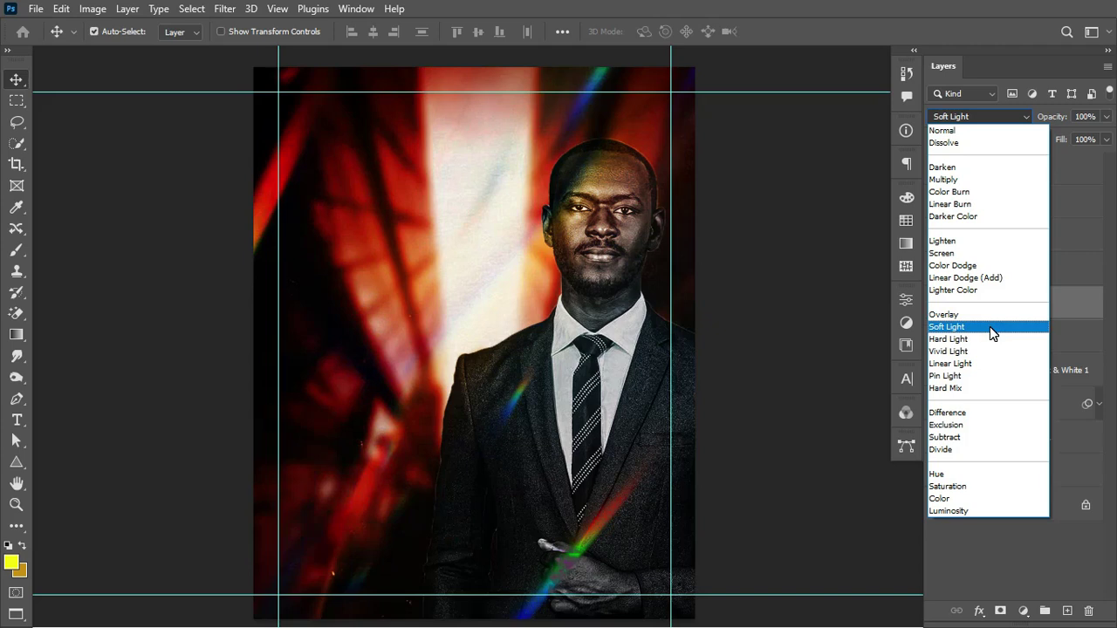
left_click(990, 326)
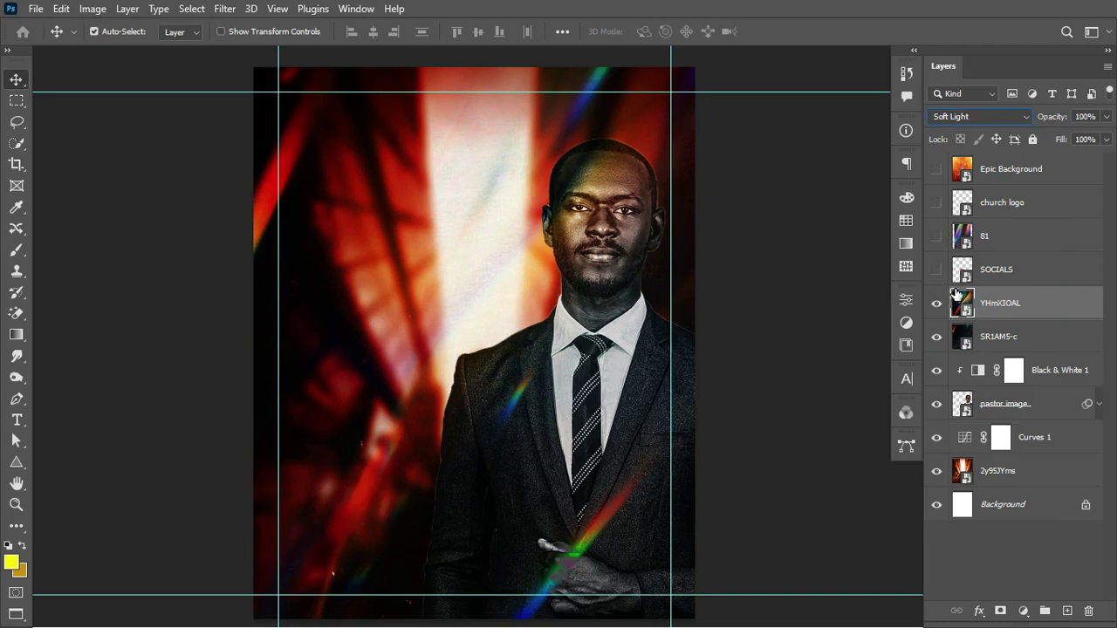
Step: Show the church logo layer above YHmXIOAL and move the logo to the flyer's upper-left area inside the margin guides
left_click(938, 204)
left_click_drag(1034, 200, 1027, 282)
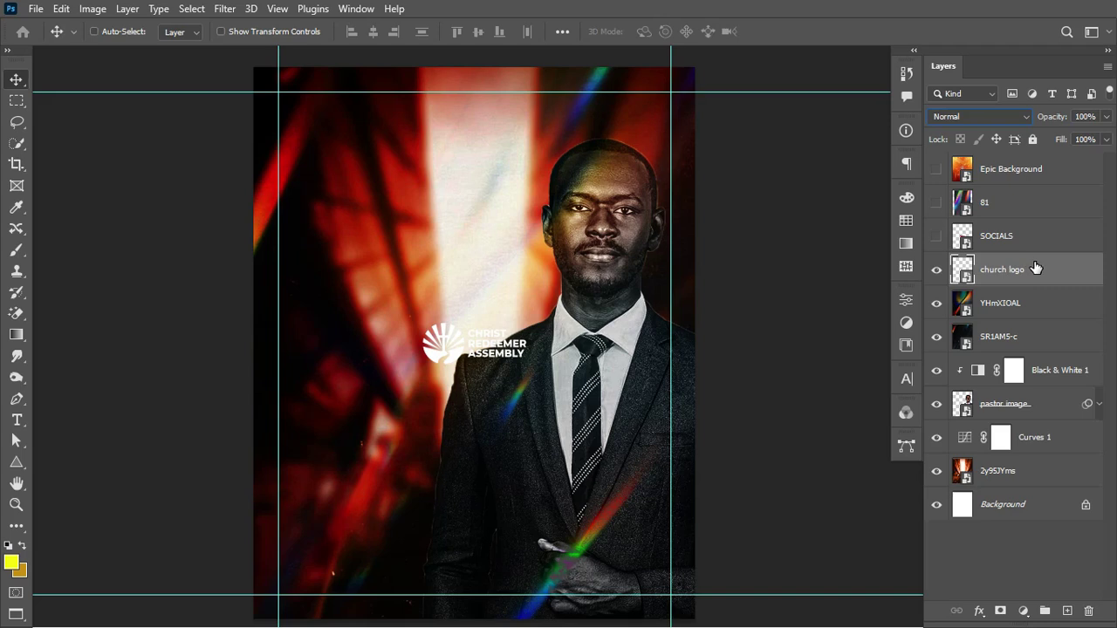
key("ctrl+t")
left_click_drag(487, 341, 364, 145)
key("Return")
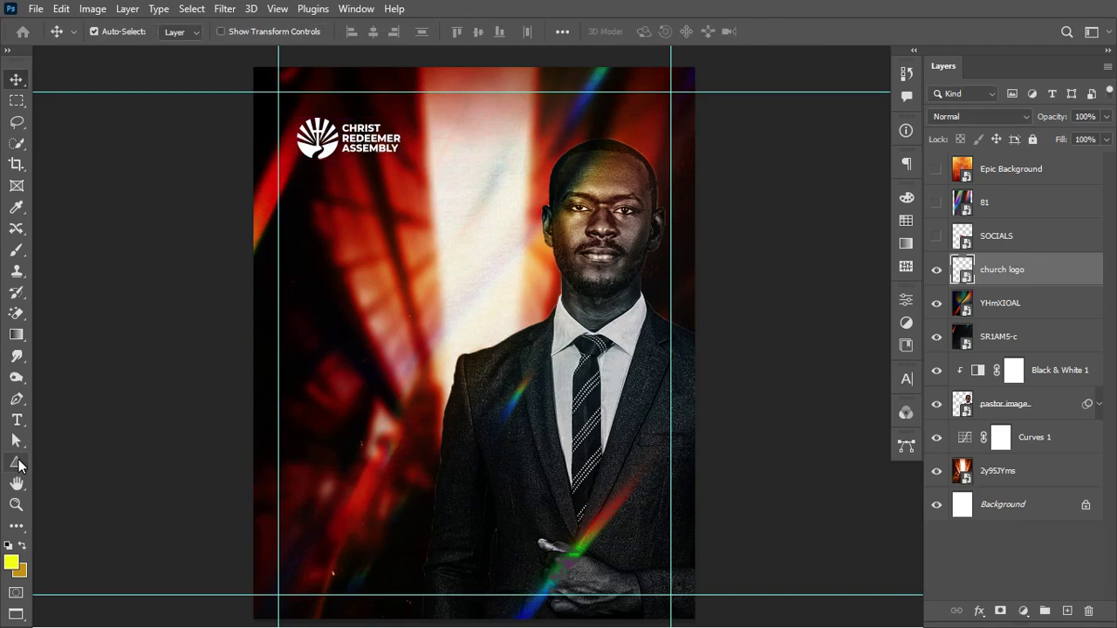
Step: Draw a 524 x 524 px rectangle shape below the church logo with the Rectangle Tool
left_click(17, 465)
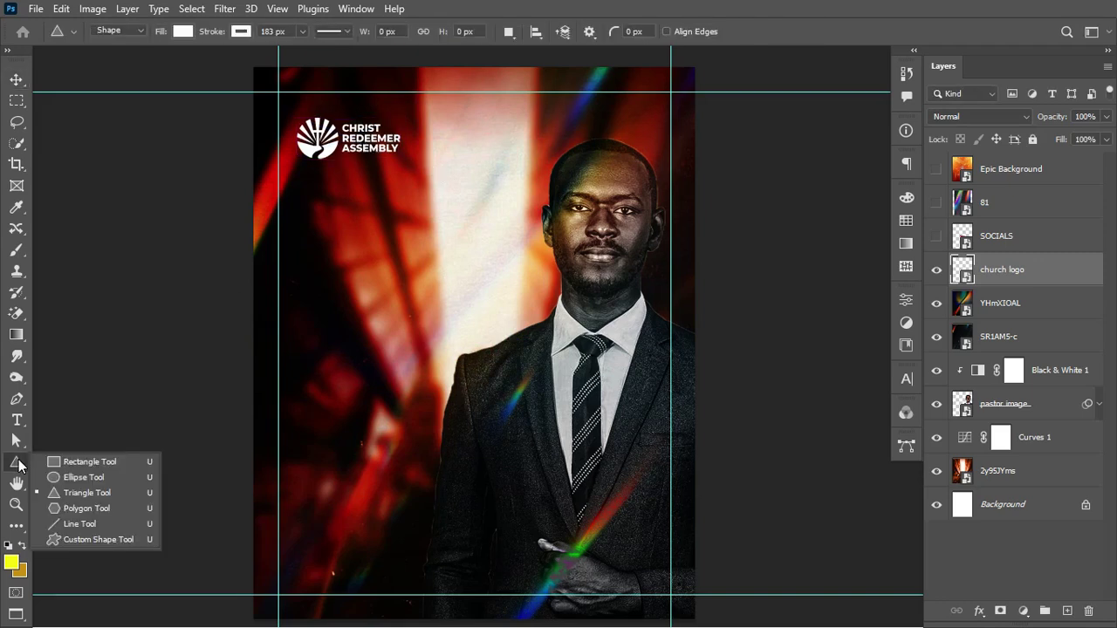
left_click(87, 462)
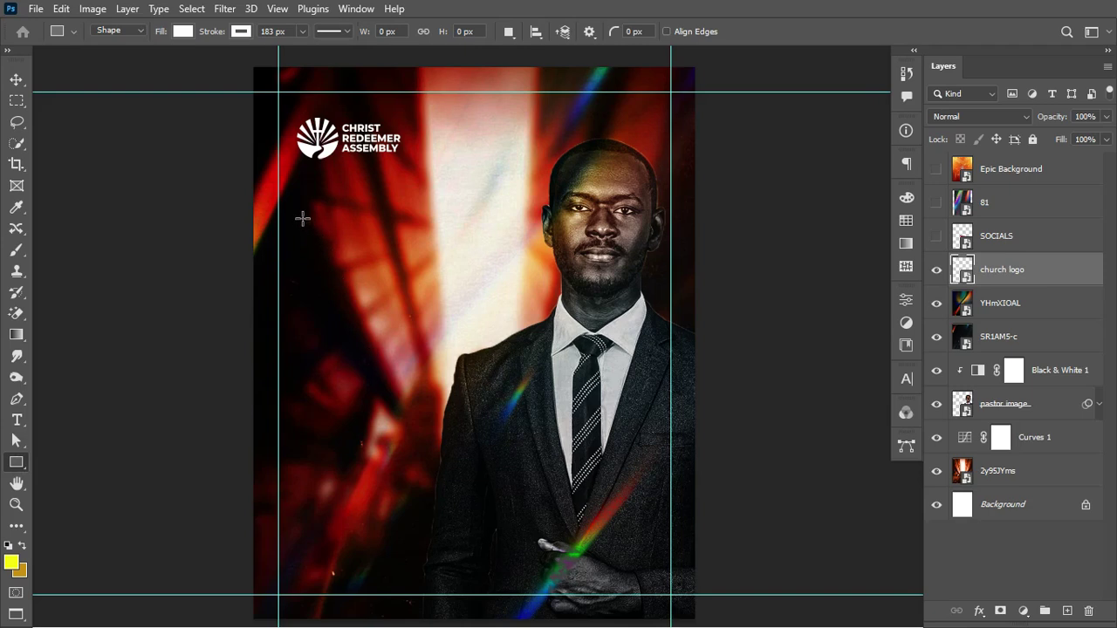
left_click_drag(291, 211, 507, 440)
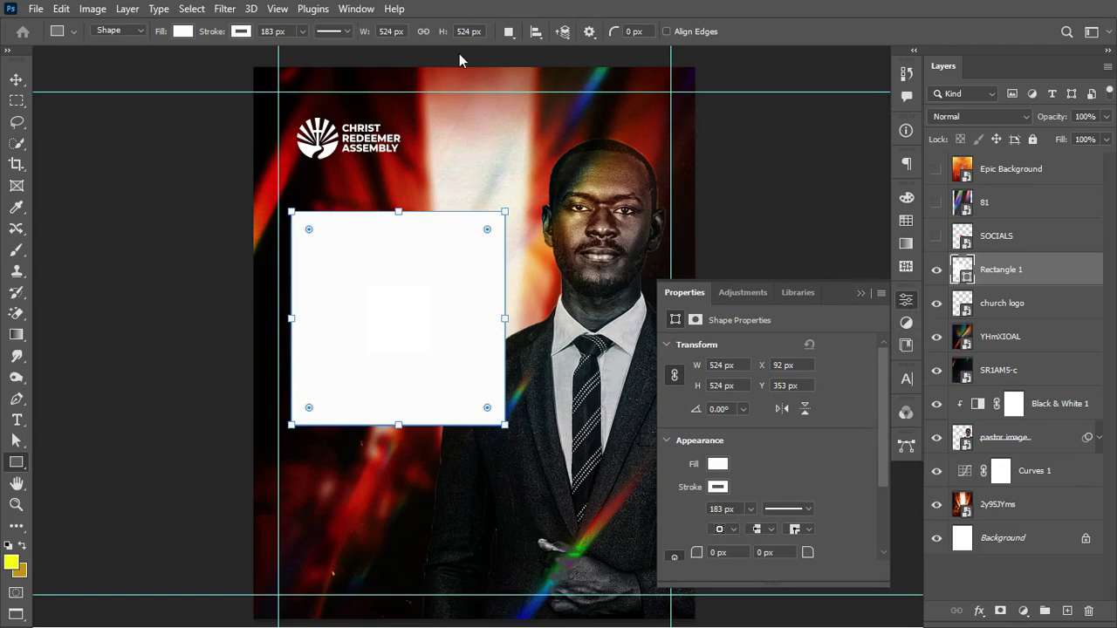
Step: Round all four corners of the rectangle to a 61 px radius
left_click(357, 8)
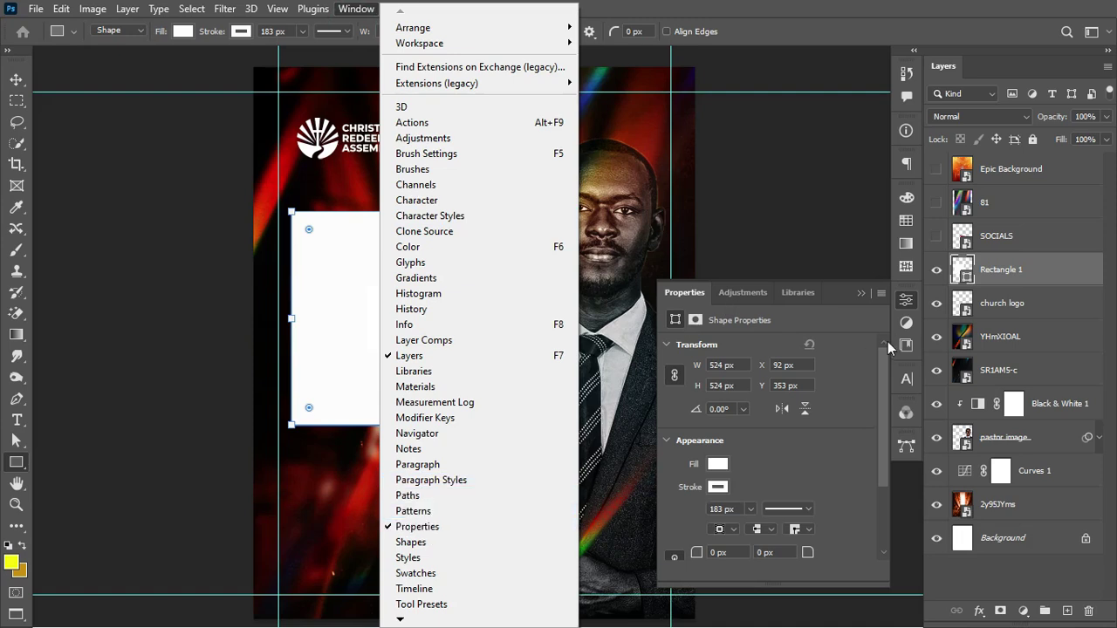
left_click_drag(884, 368, 724, 454)
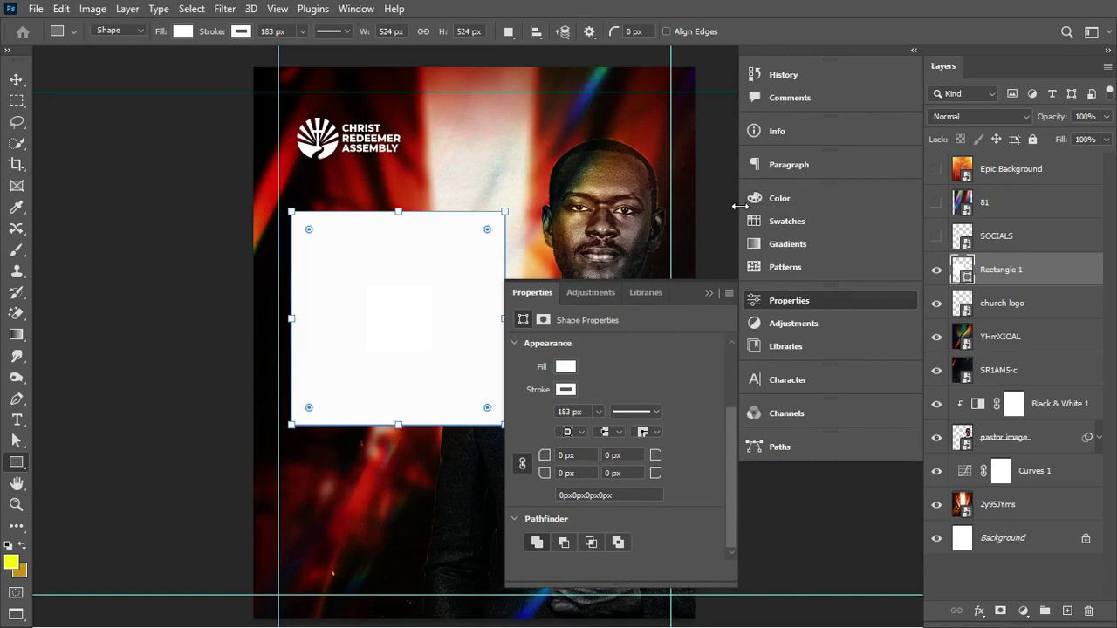
left_click_drag(740, 206, 959, 241)
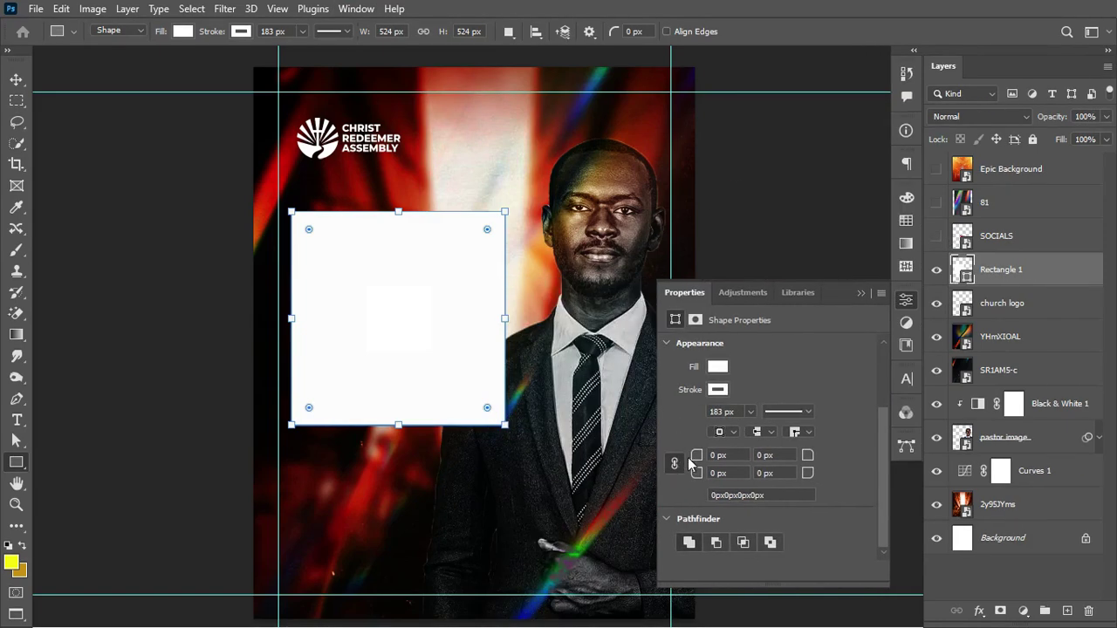
left_click_drag(696, 456, 748, 459)
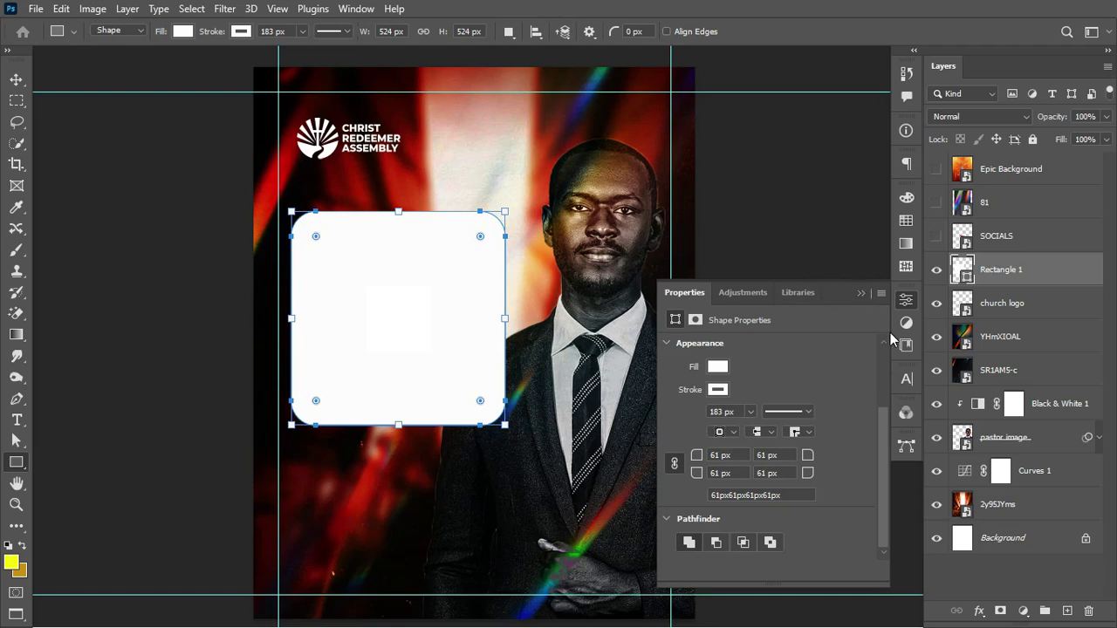
Step: Remove the rectangle's stroke, fill it with dark brown 331208, and check the colour code without changing it
left_click(718, 391)
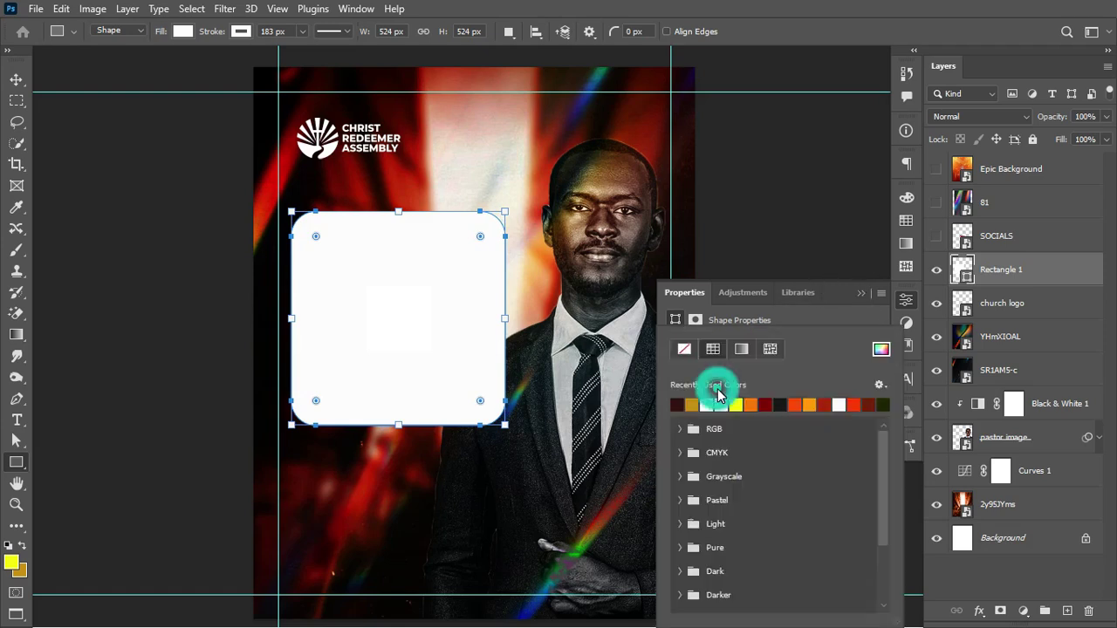
left_click(684, 350)
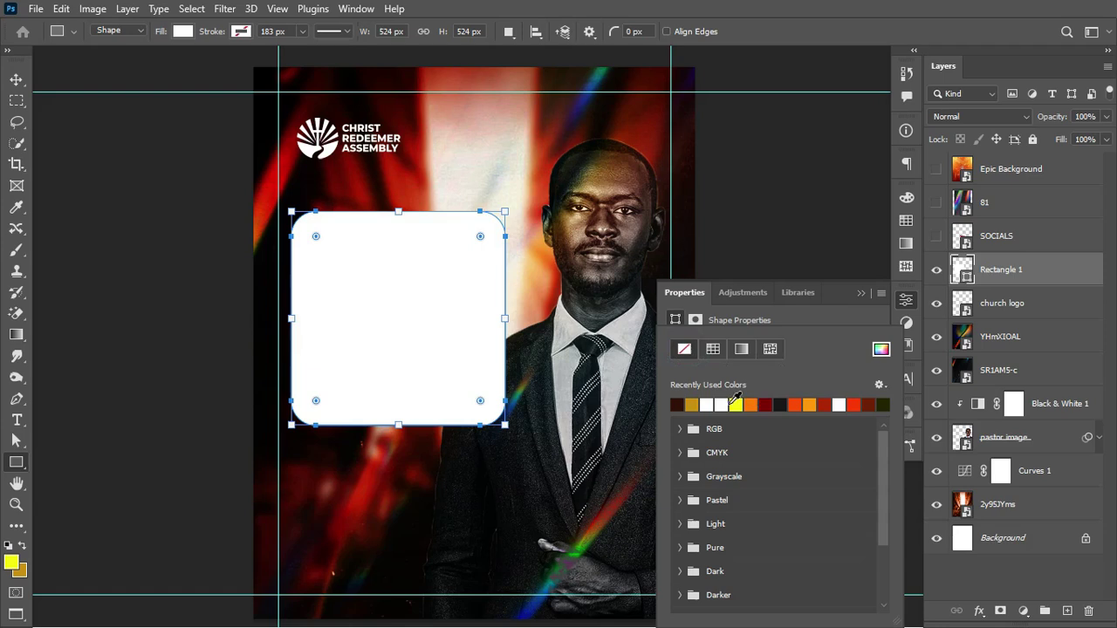
left_click(846, 315)
left_click(712, 365)
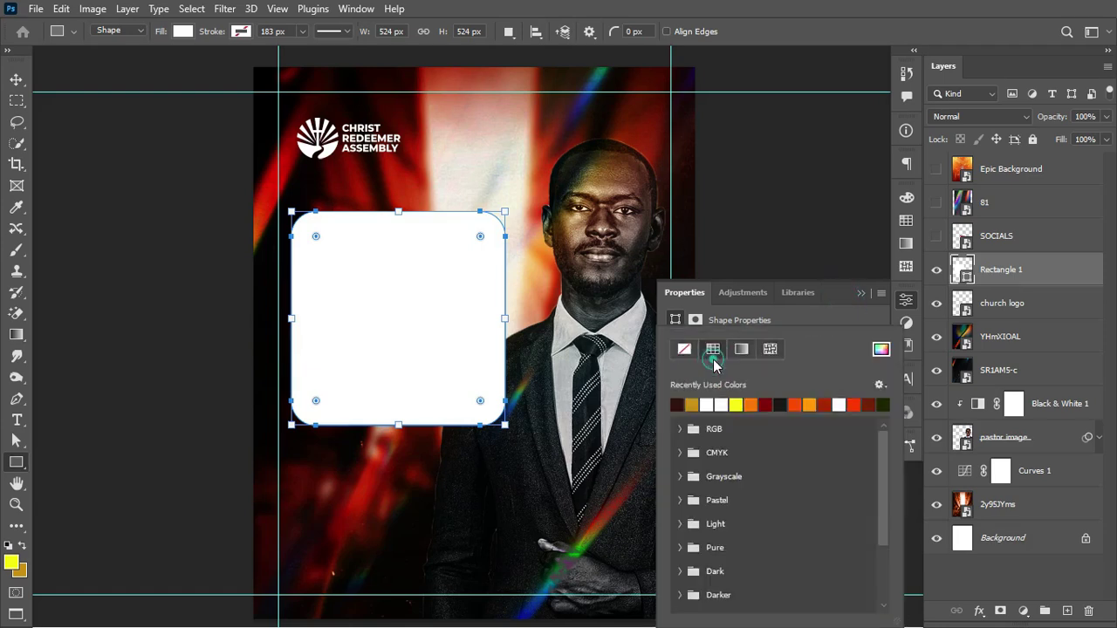
left_click(677, 404)
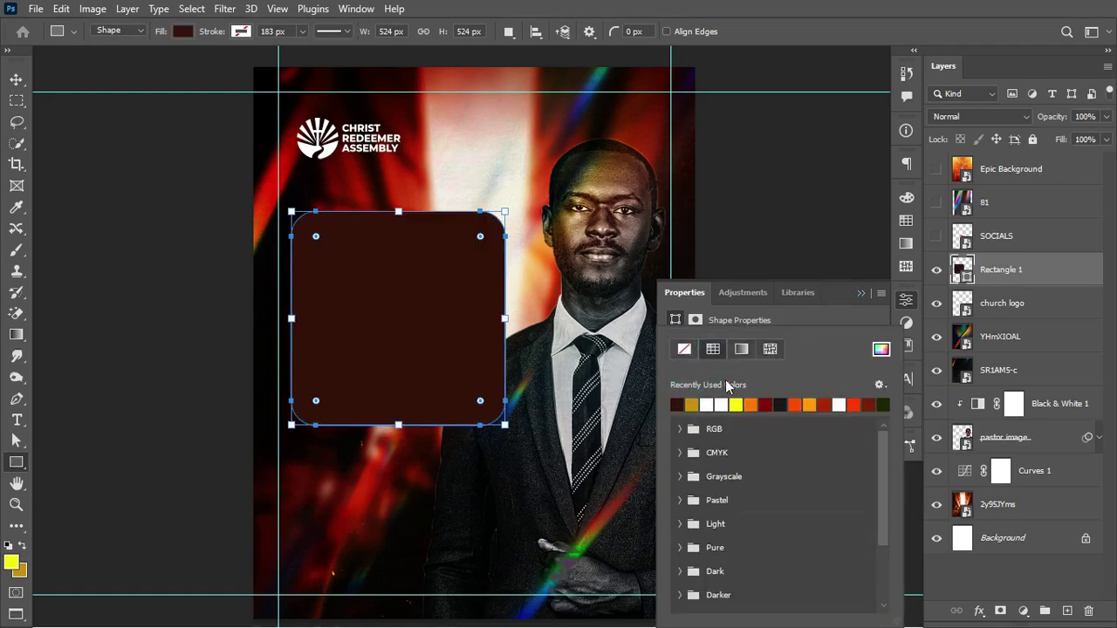
double_click(965, 271)
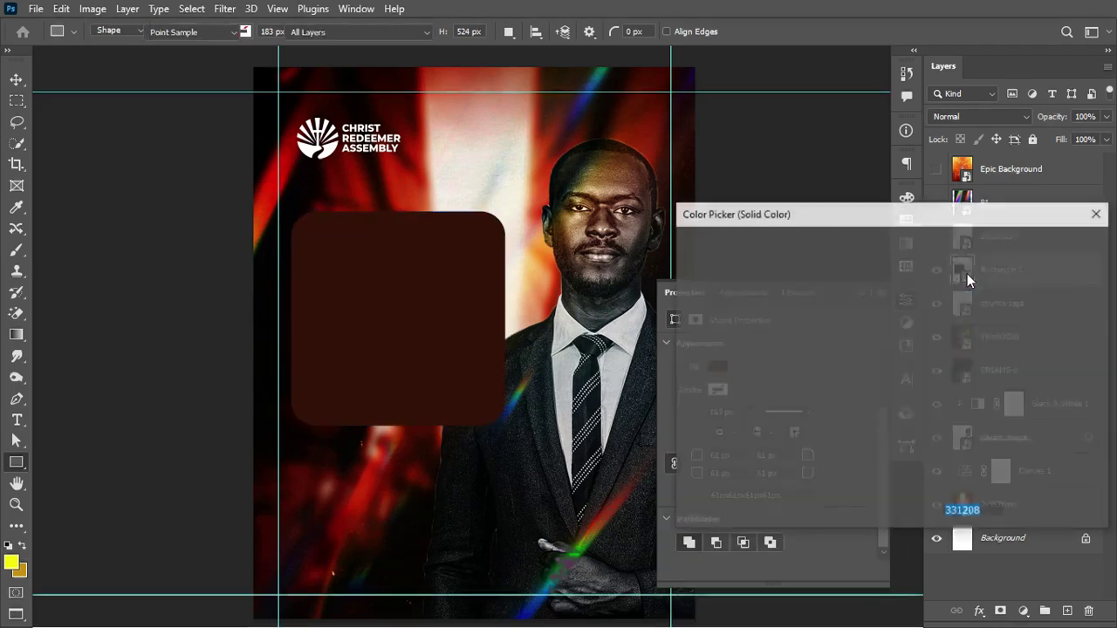
left_click(988, 511)
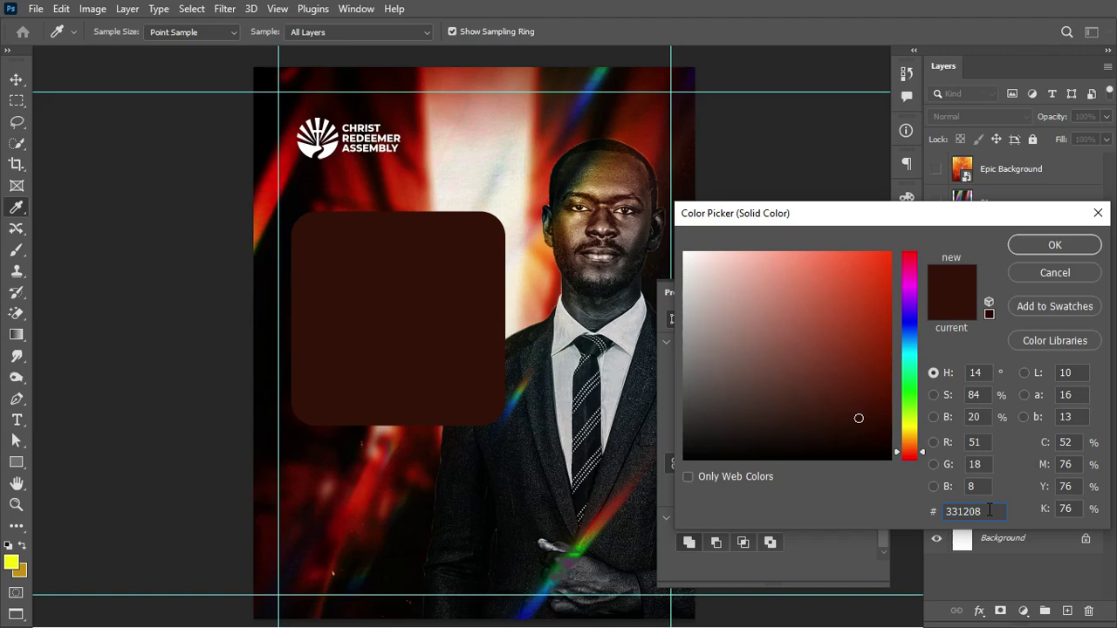
left_click(1067, 273)
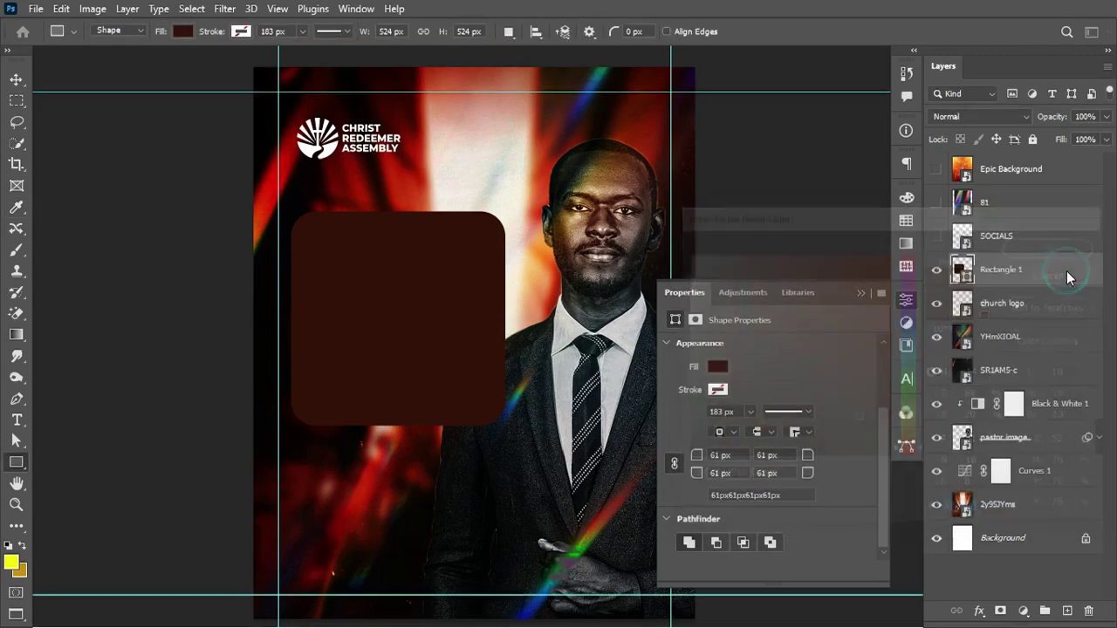
left_click(859, 295)
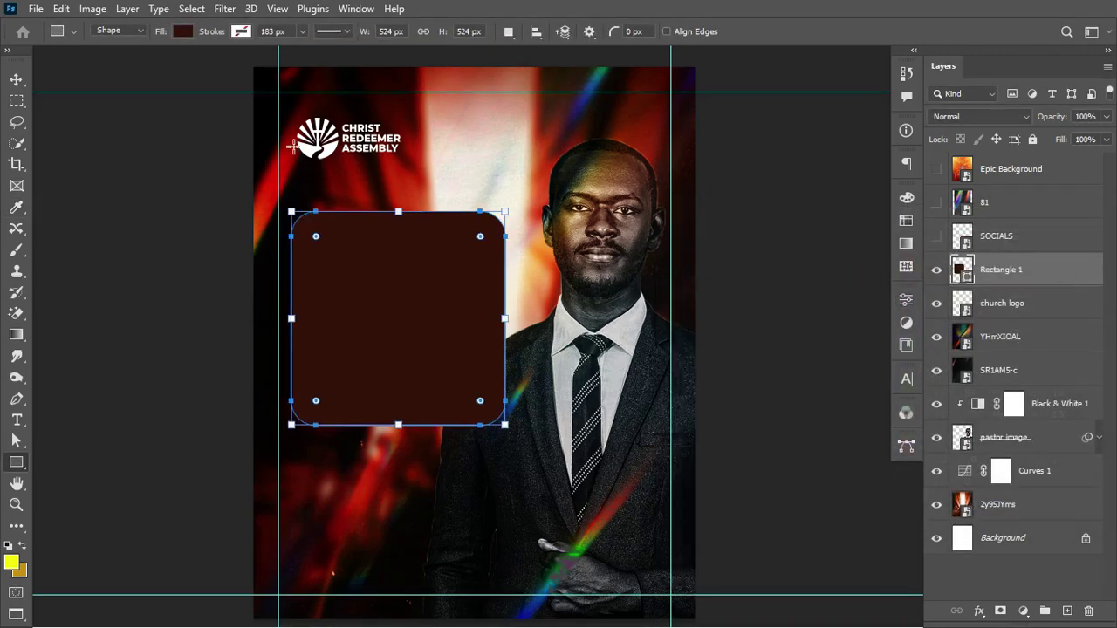
Step: Move the brown rectangle up against the left margin guide below the logo and enlarge it slightly
left_click(16, 80)
left_click_drag(428, 328, 409, 295)
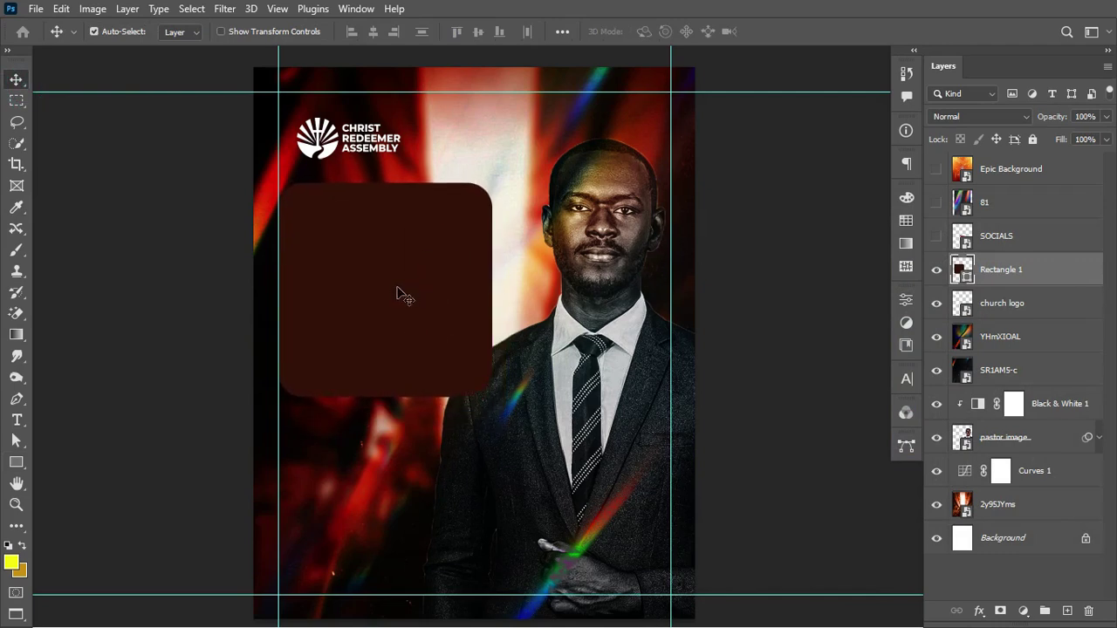
key("ctrl+t")
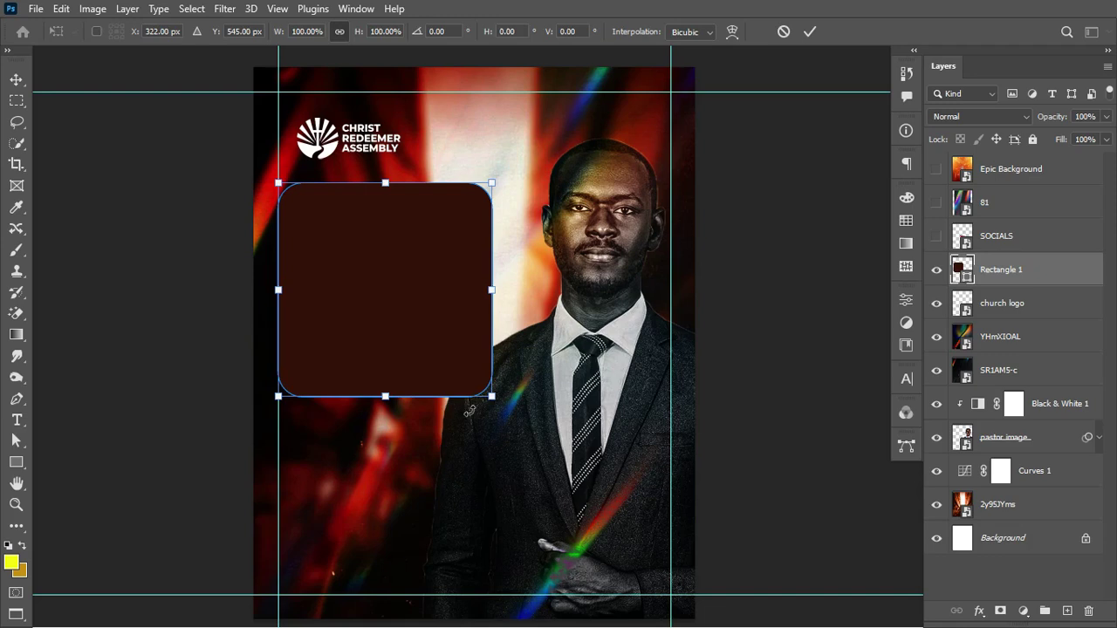
mouse_move(496, 401)
left_mouse_down()
mouse_move(518, 422)
mouse_move(494, 418)
left_mouse_up()
key("Return")
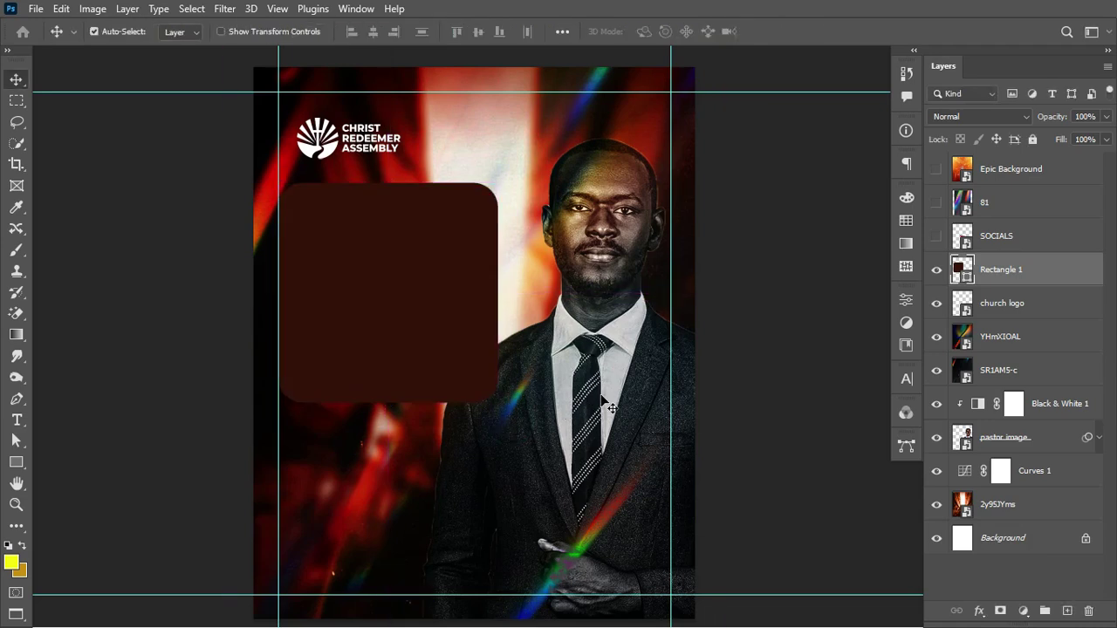
Step: Scale the pastor image up to 127.27% and reposition it lower, centred at about X 833, Y 1084 px
left_click_drag(607, 400, 590, 400)
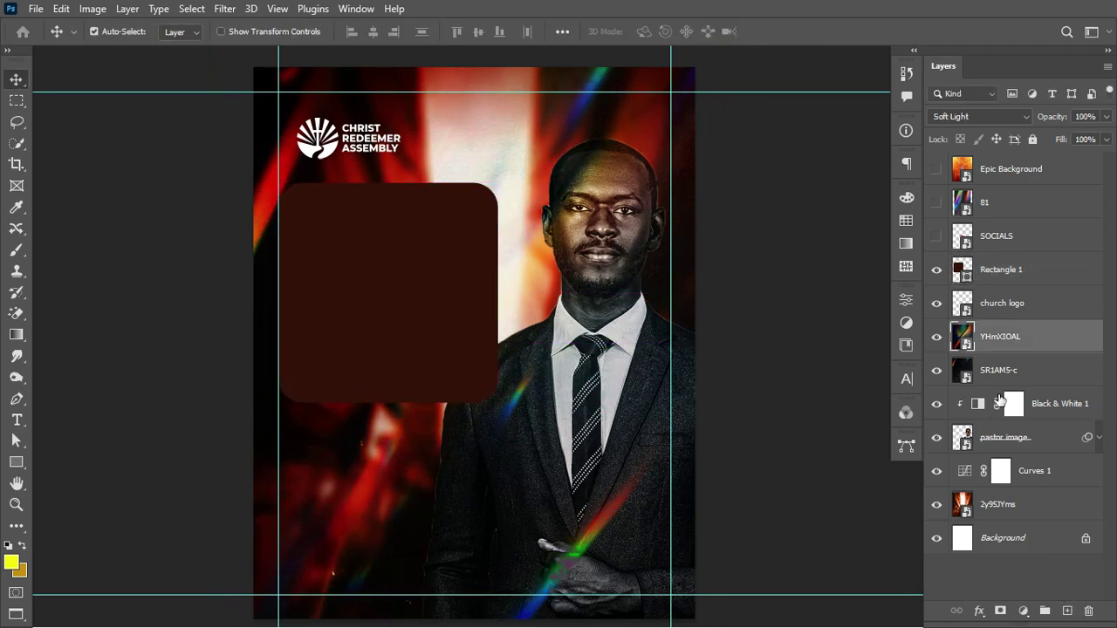
left_click(997, 437)
key("ctrl+t")
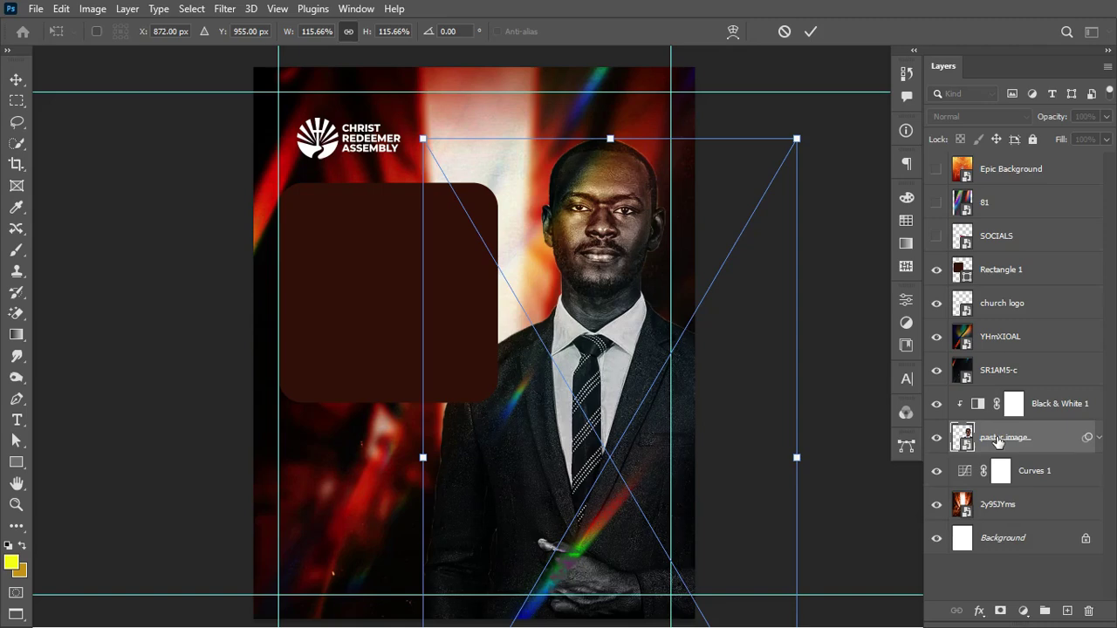
left_click_drag(796, 457, 822, 458)
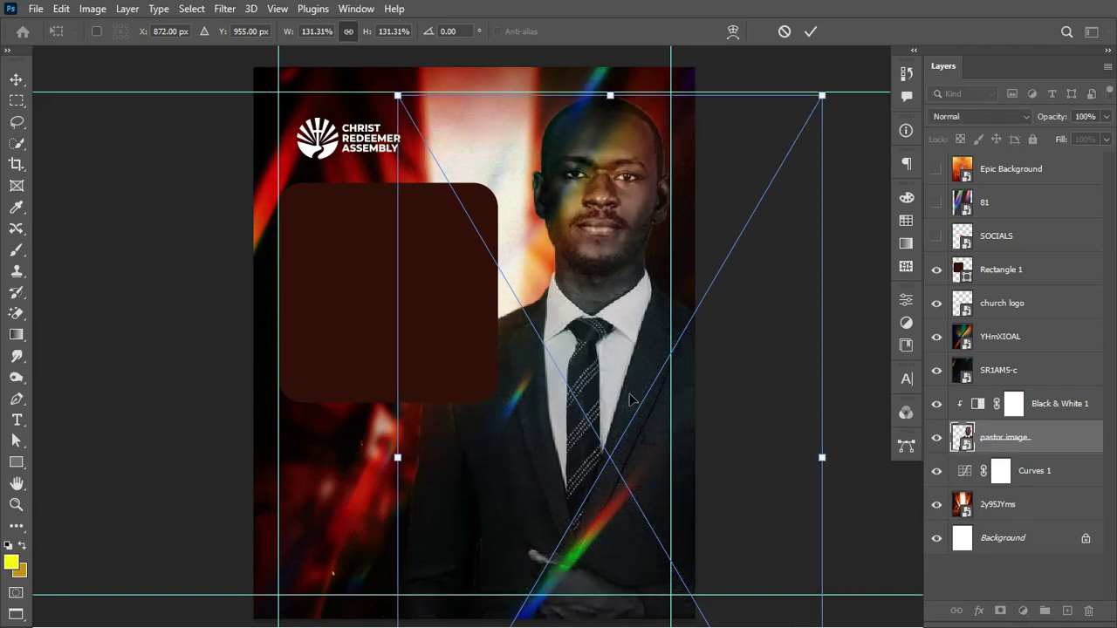
left_click_drag(586, 348, 560, 434)
left_click_drag(808, 526, 794, 522)
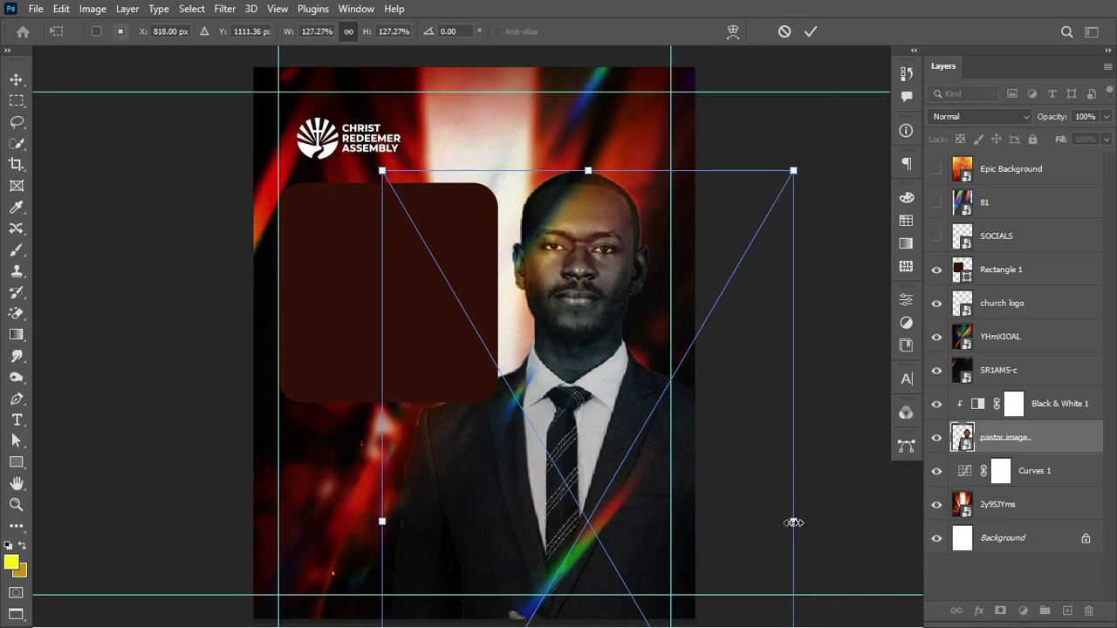
left_click_drag(616, 437, 619, 445)
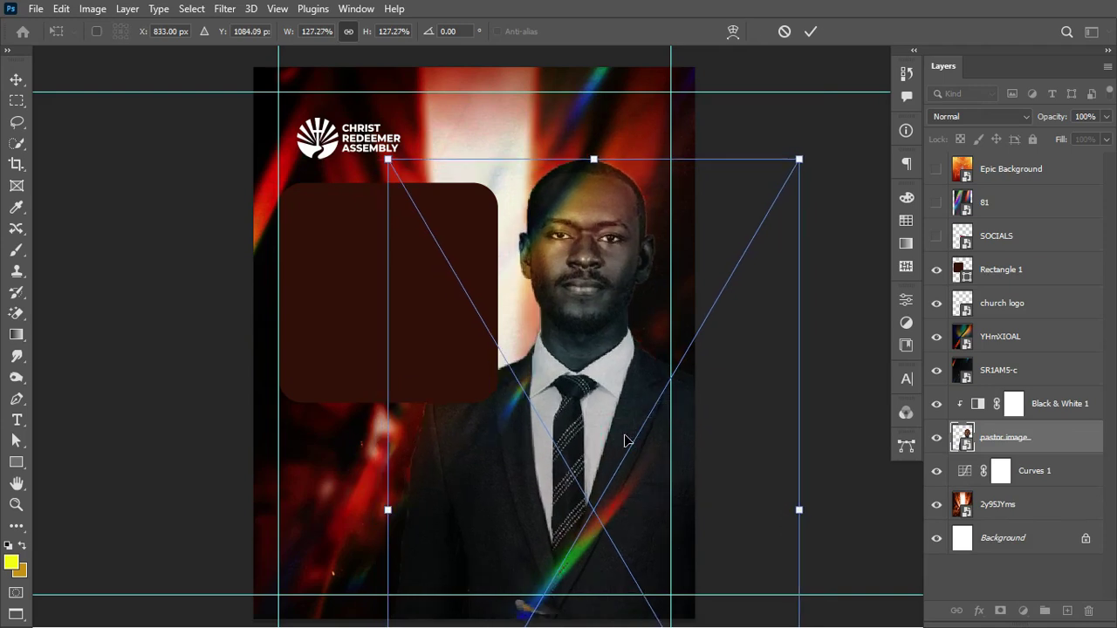
key("Return")
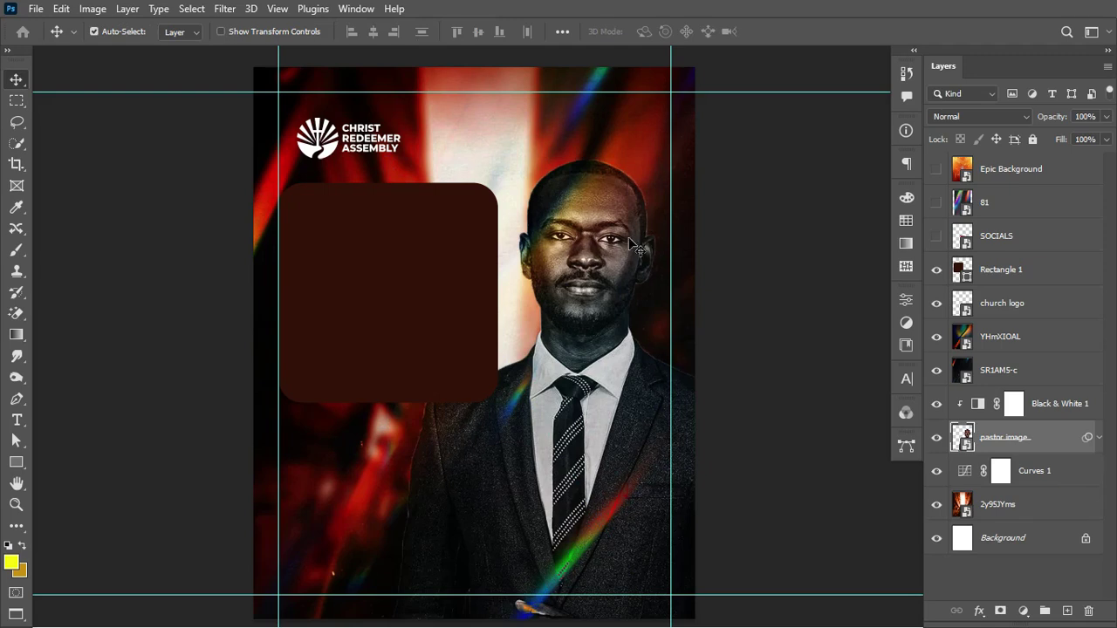
Step: Place layer 81 directly above Rectangle 1, make it visible and shift its rainbow light up and left over the brown panel
left_click(395, 270)
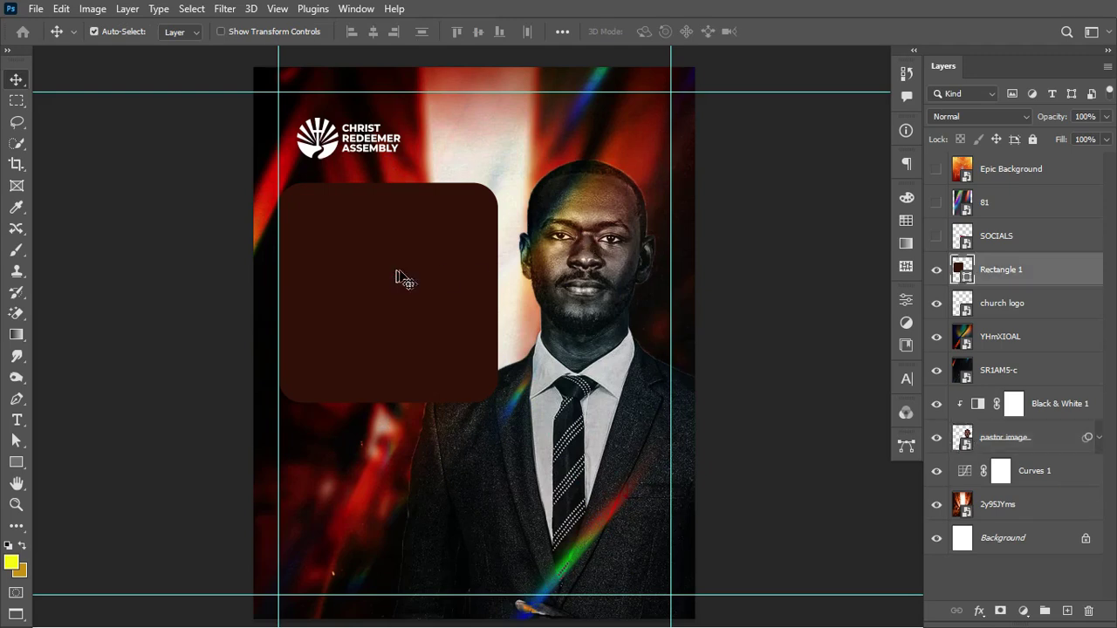
left_click_drag(1020, 198, 986, 248)
left_click(936, 236)
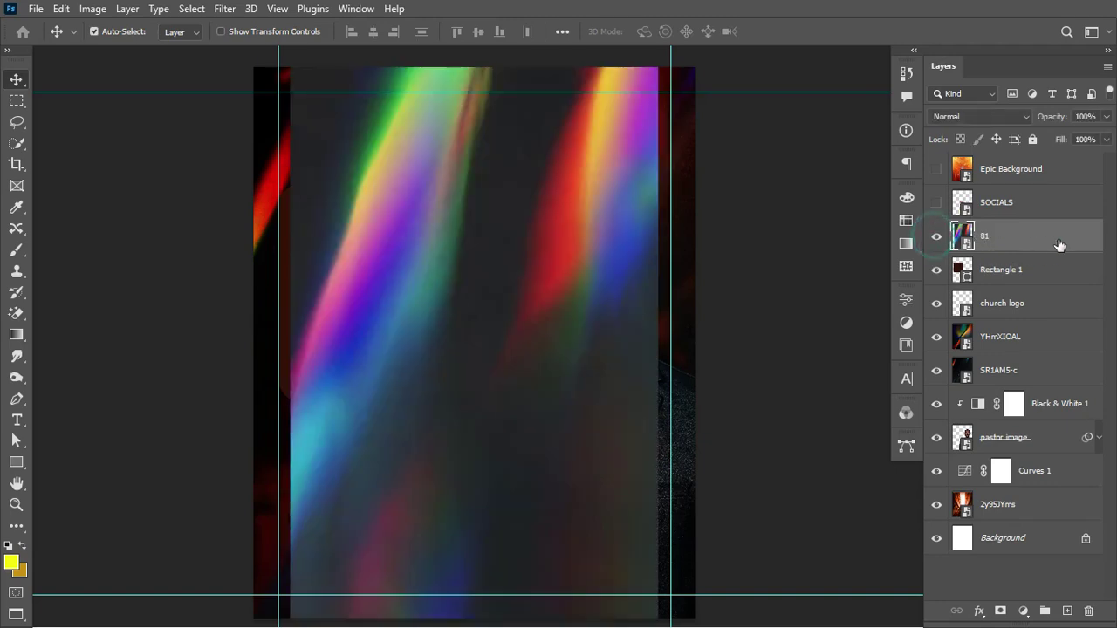
key("ctrl+t")
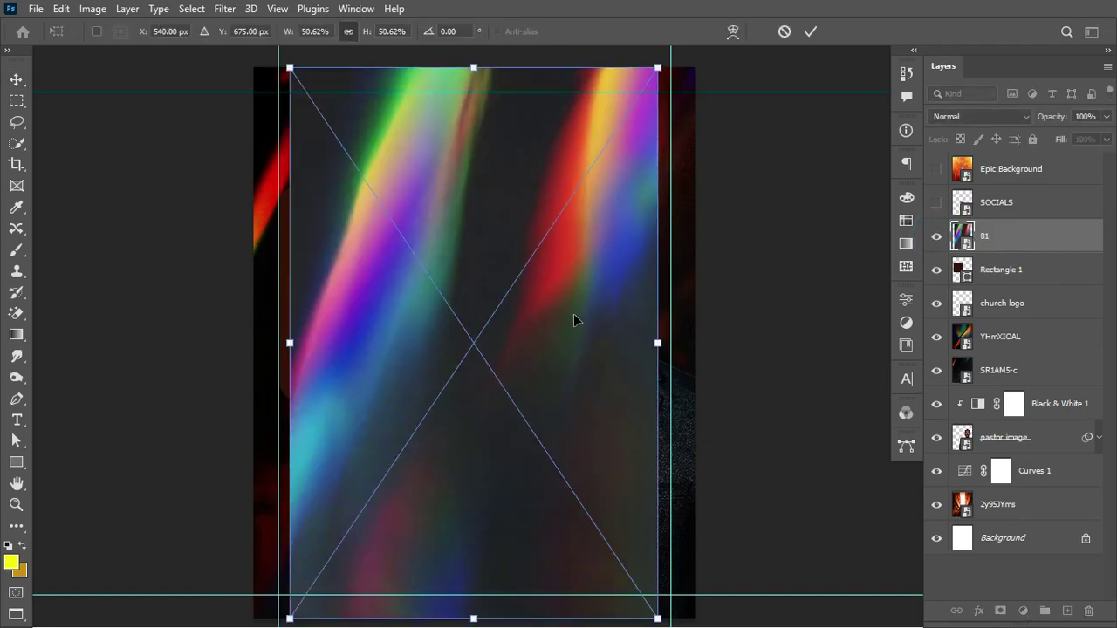
left_click_drag(576, 319, 504, 277)
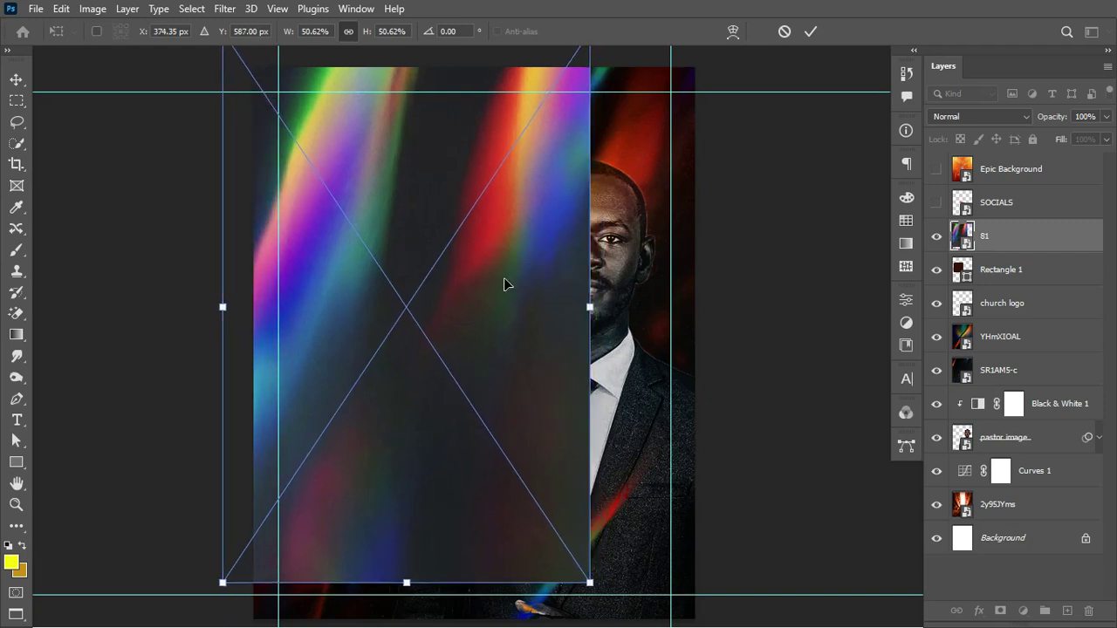
key("Return")
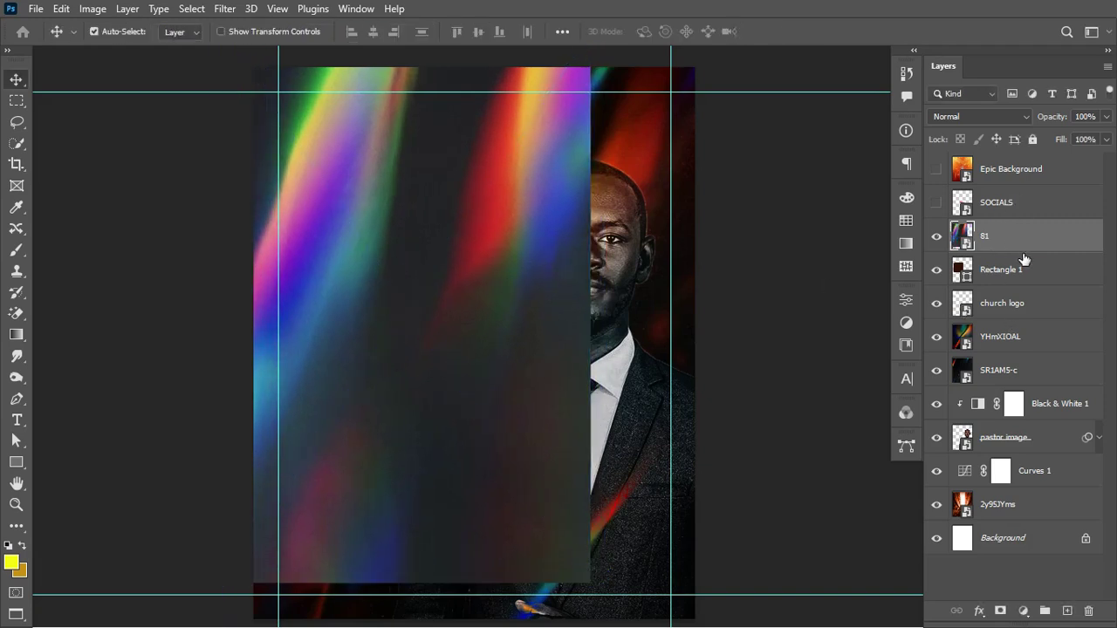
Step: Clip layer 81 to the brown rectangle, set its blend mode to Color Dodge and check the effect without the guides
left_click_drag(1010, 252, 1005, 262)
left_click(1009, 252, "alt")
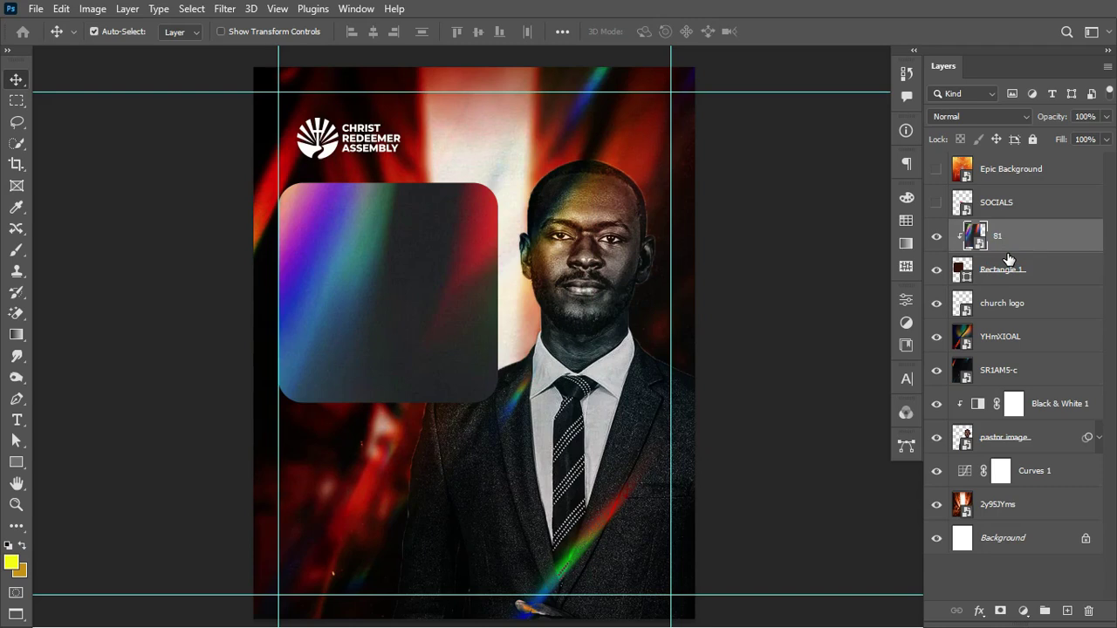
left_click(1012, 117)
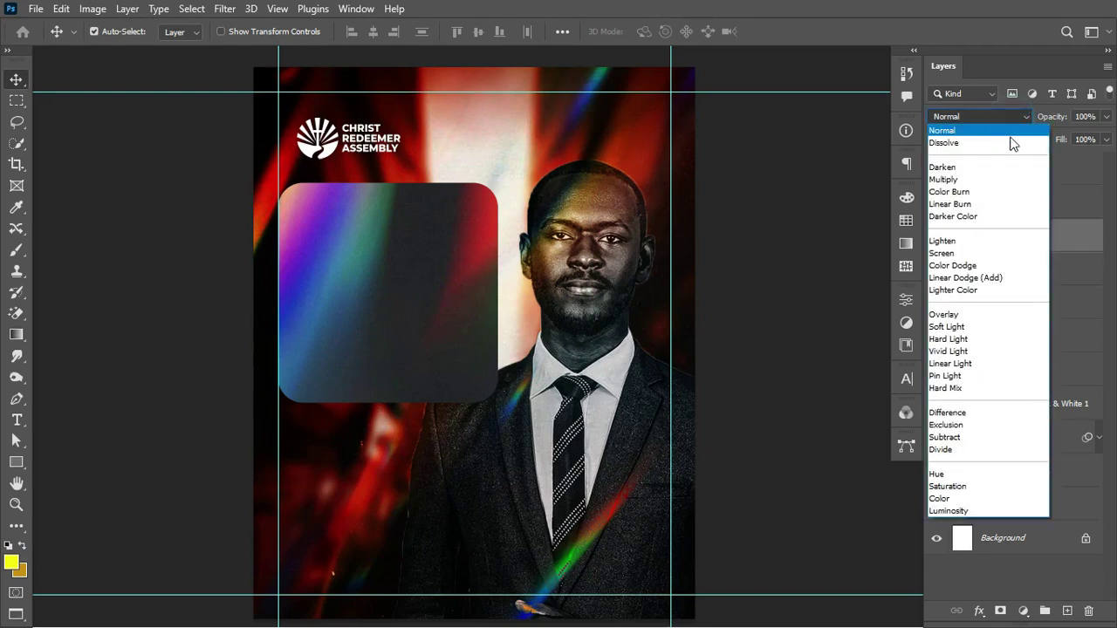
left_click(990, 264)
key("ctrl+semicolon")
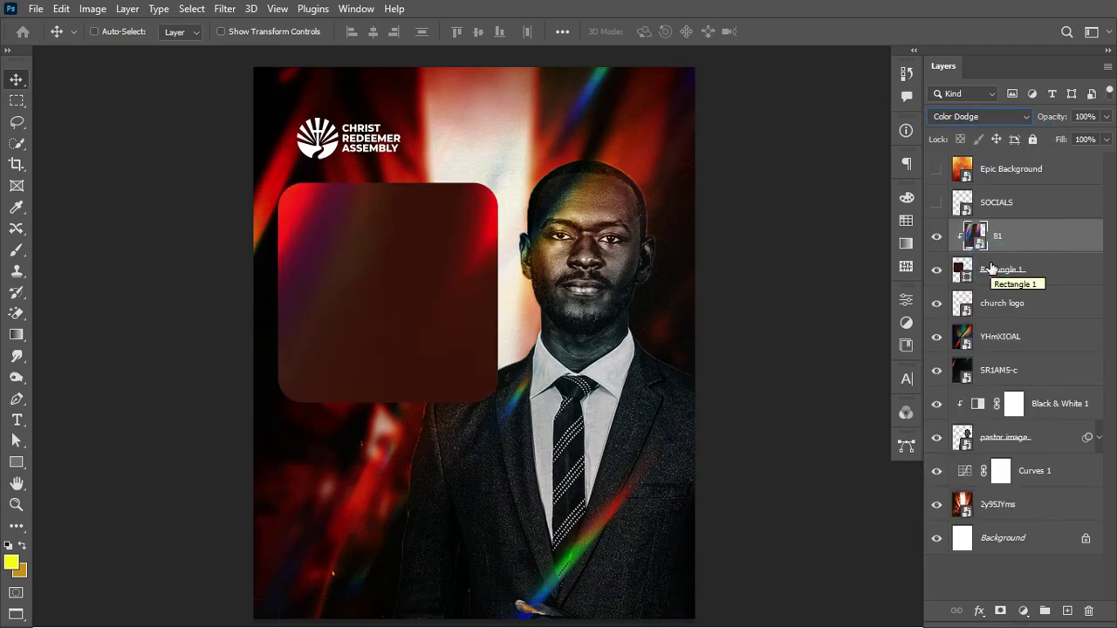
key("ctrl+semicolon")
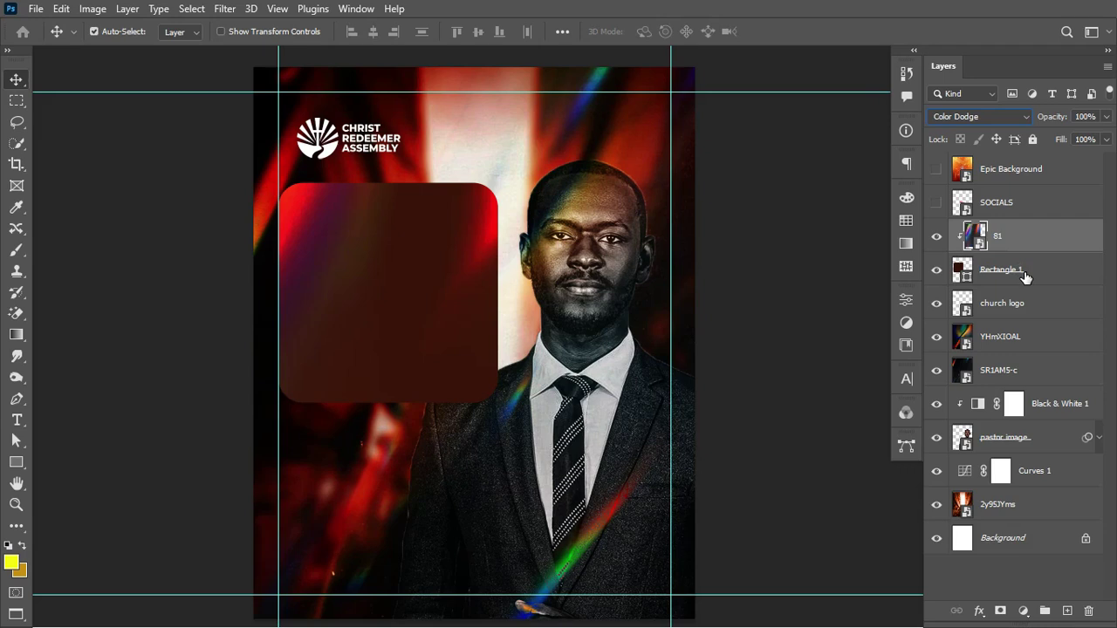
Step: Duplicate the brown rectangle and place the unclipped copy above layer 81
left_click(1033, 274)
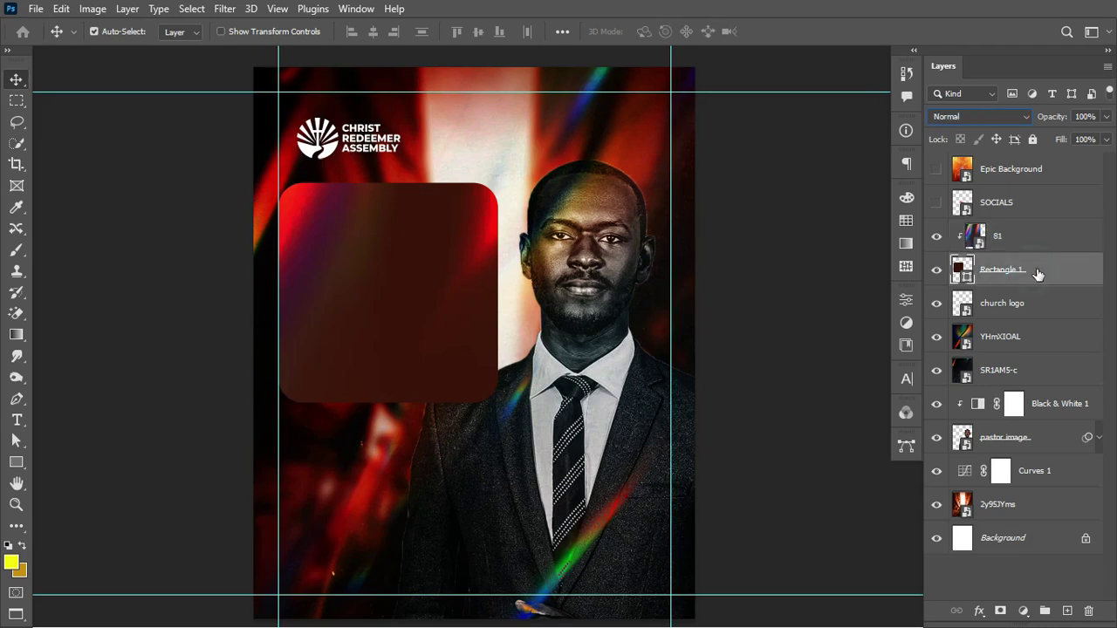
double_click(1041, 272)
left_click_drag(1040, 271, 1038, 223)
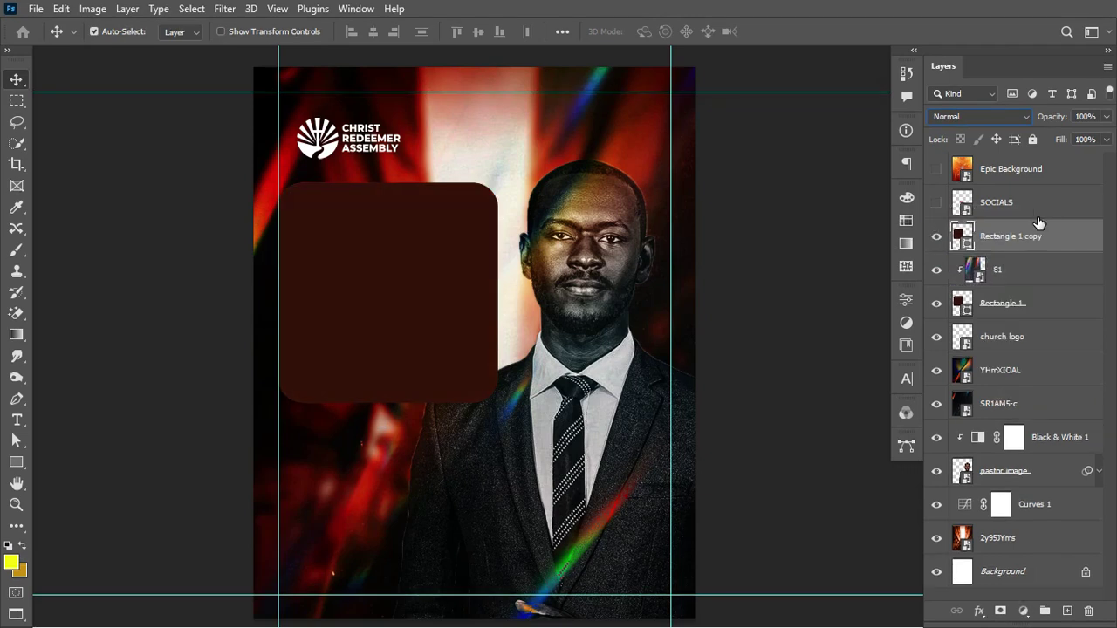
Step: Move the rectangle copy just below the brown panel and reduce its height to 26.58%, keeping the full width
key("ctrl+t")
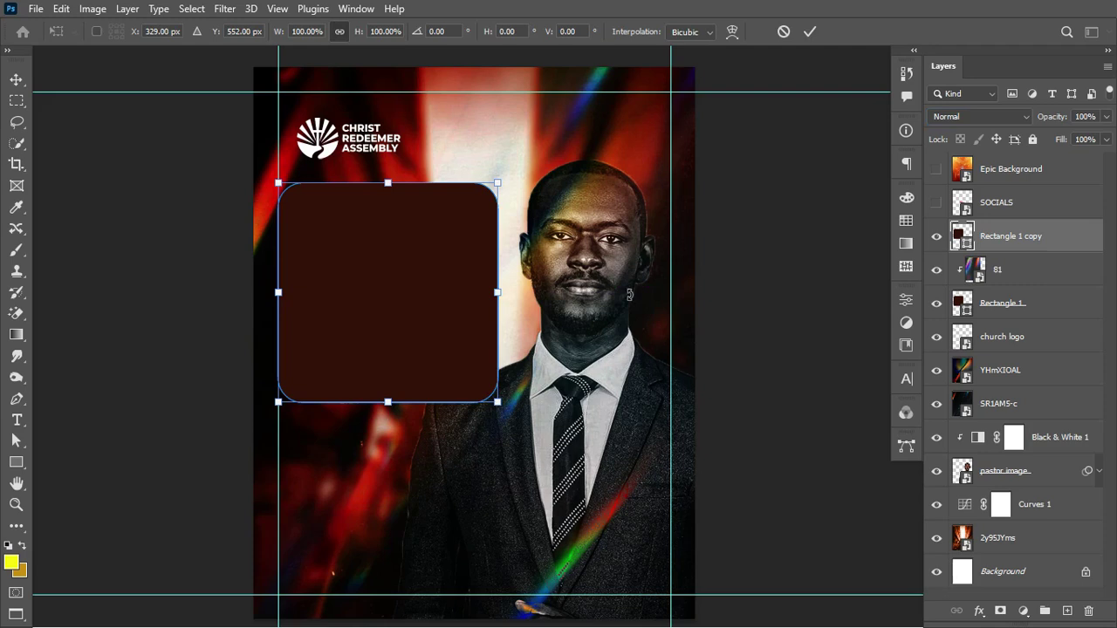
left_click_drag(341, 276, 339, 516)
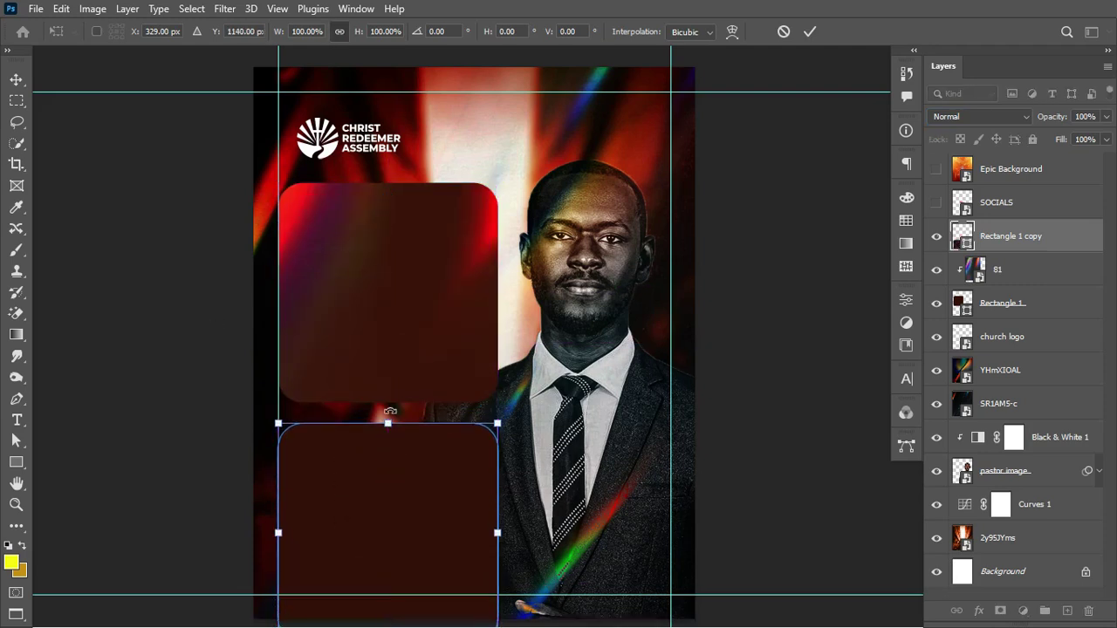
left_click_drag(387, 425, 392, 352)
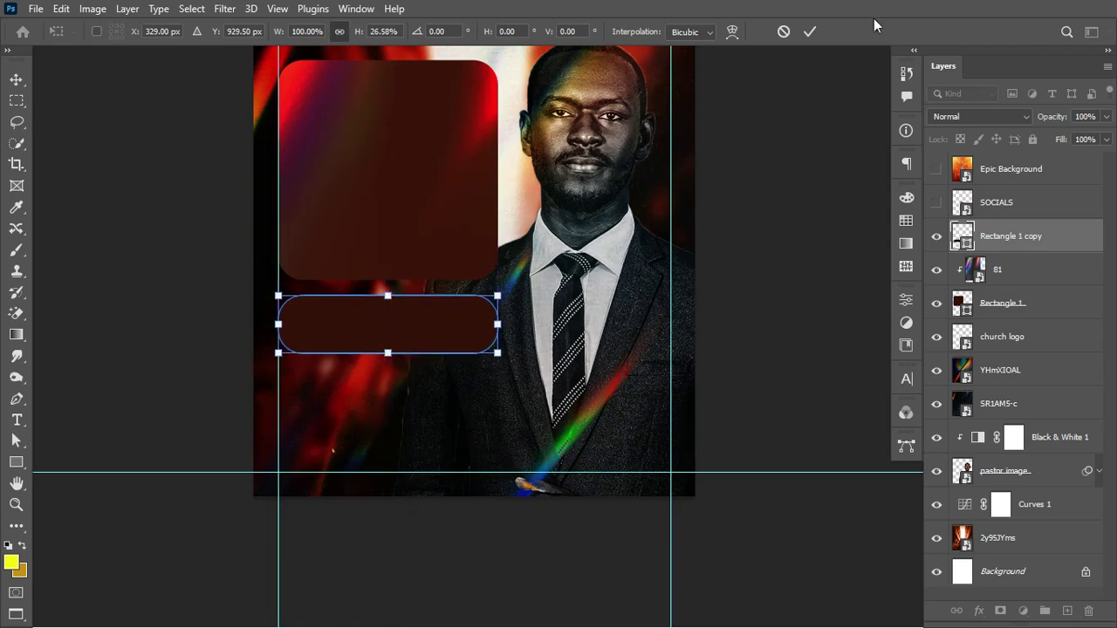
left_click(810, 31)
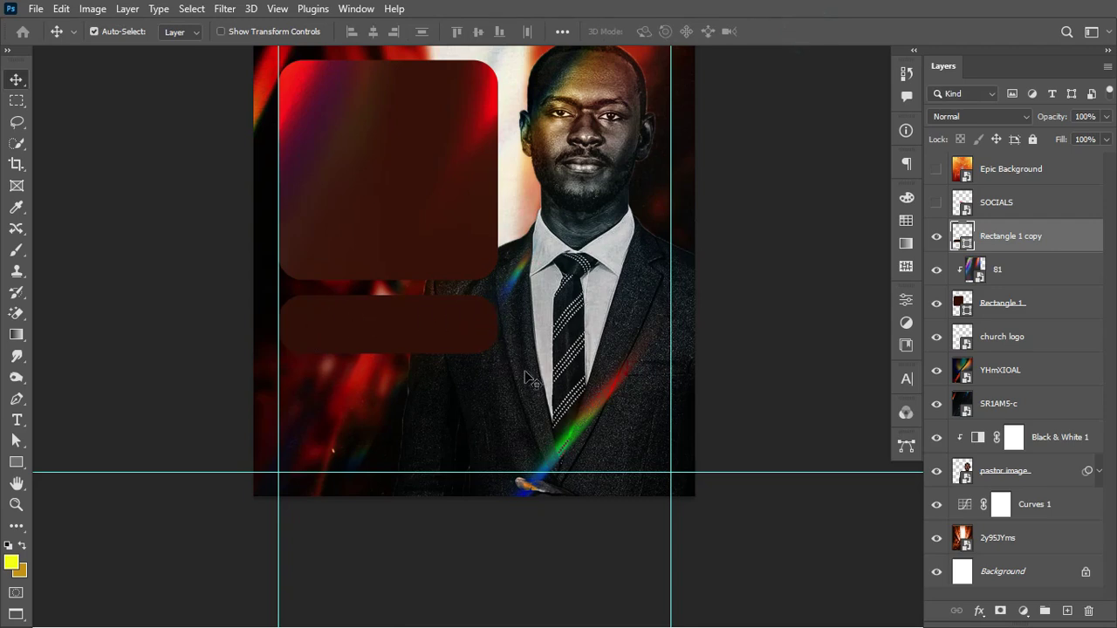
Step: Reduce the corner radius of the short rectangle below the panel so its corners are only slightly rounded
left_click(906, 299)
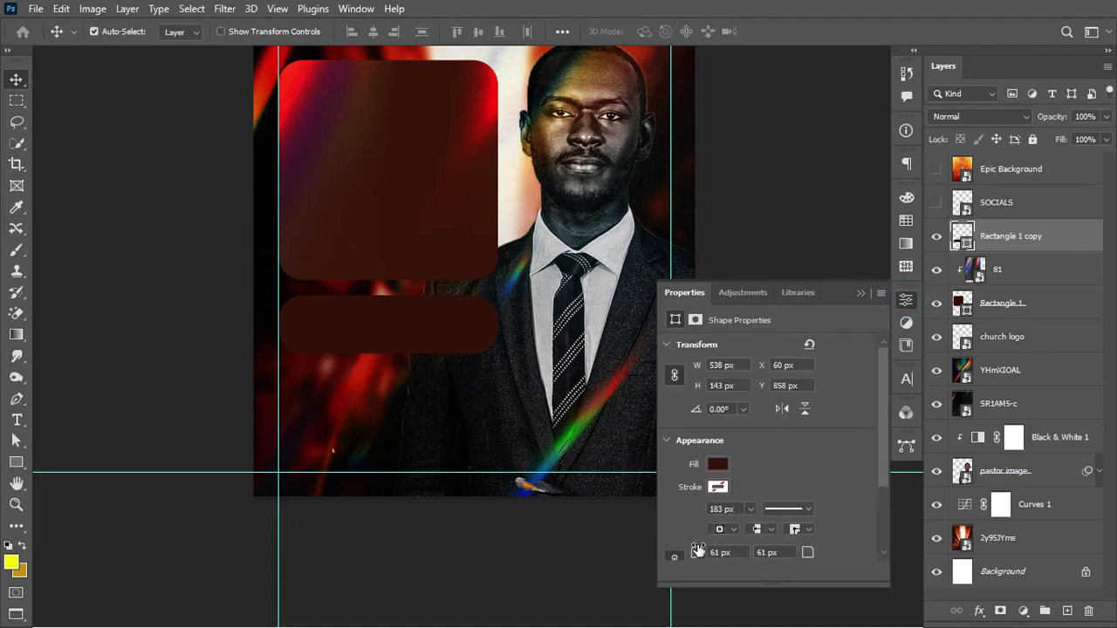
left_click_drag(698, 551, 669, 553)
left_click(863, 294)
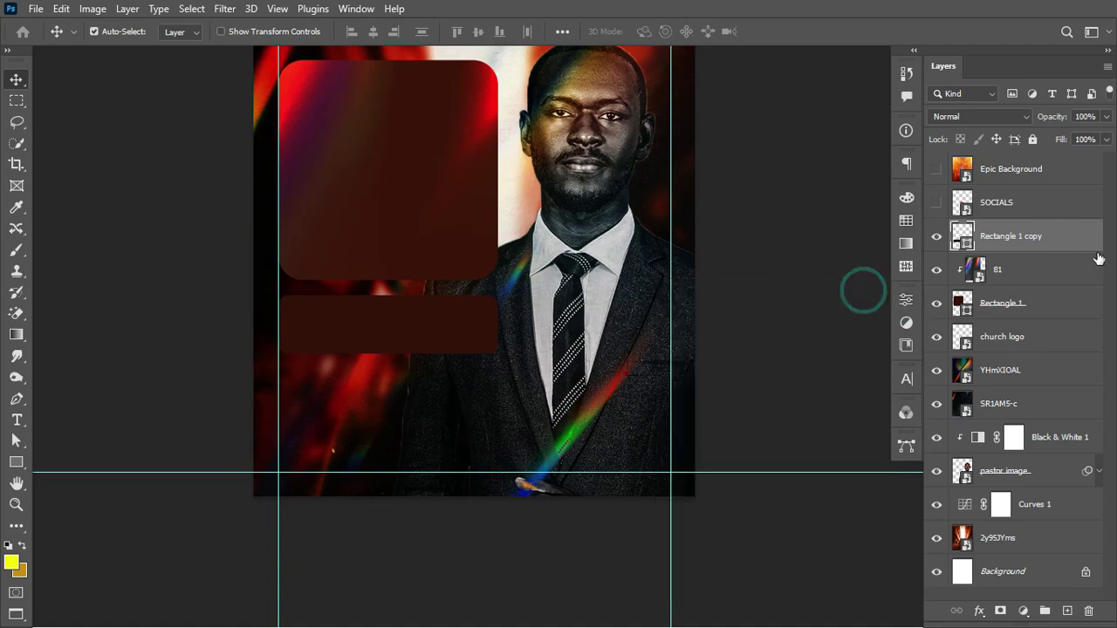
Step: Add a Gradient Overlay to the short rectangle and open its yellow - orange gradient for editing
left_click(1076, 235)
double_click(1076, 235)
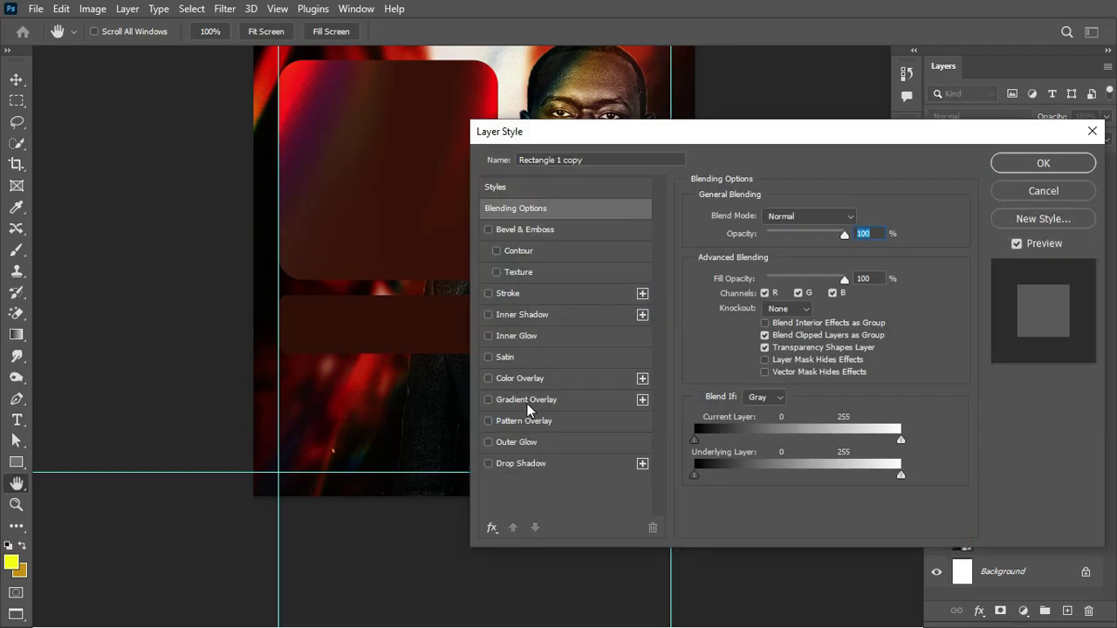
left_click(530, 399)
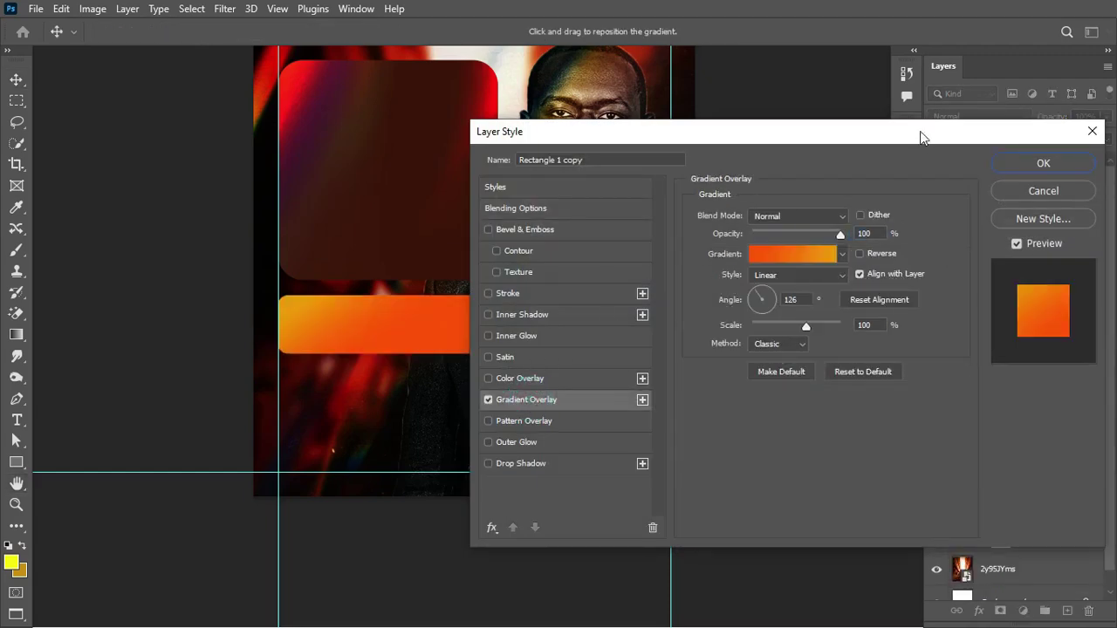
left_click(812, 258)
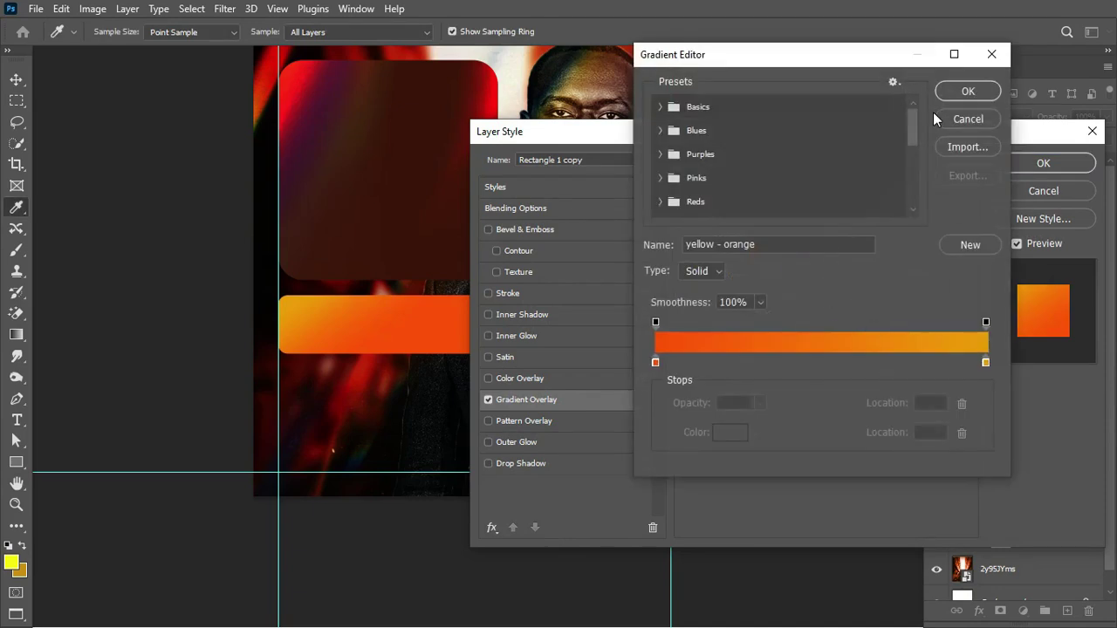
left_click_drag(912, 112, 913, 183)
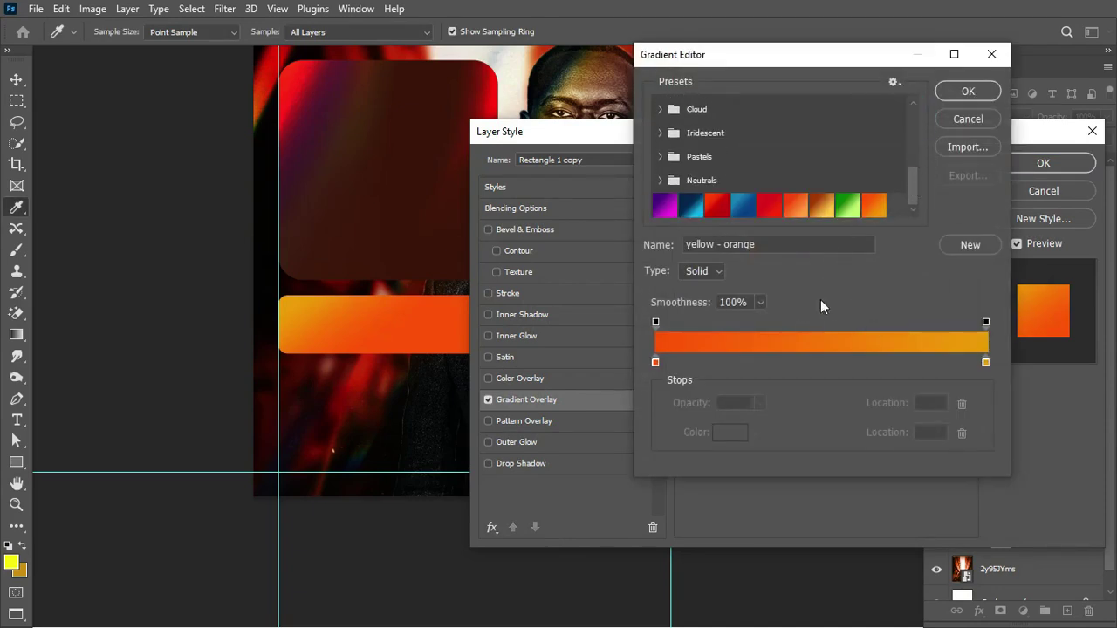
Step: Check the colour codes of the gradient's orange and yellow stops without changing them
left_click(657, 361)
left_click(730, 433)
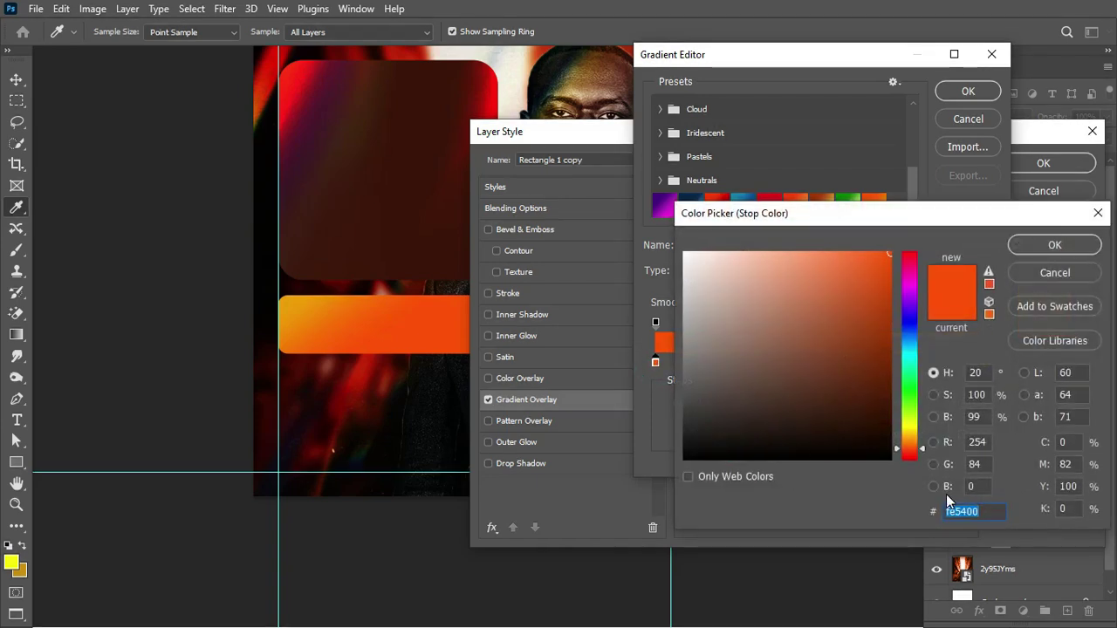
left_click(995, 512)
left_click(1076, 248)
left_click(987, 362)
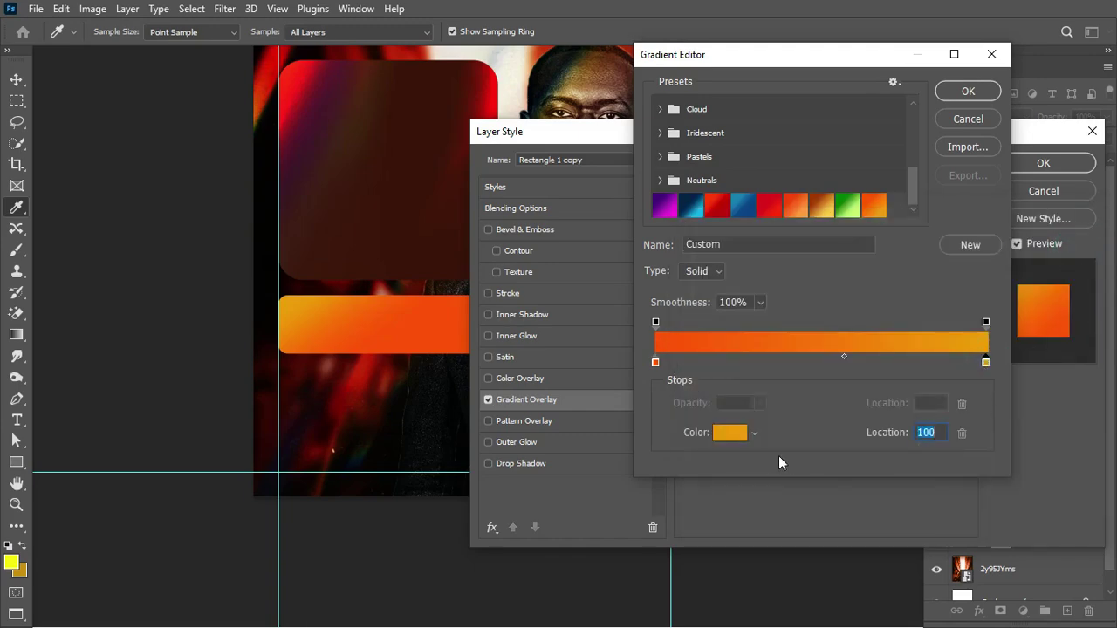
left_click(731, 434)
double_click(986, 507)
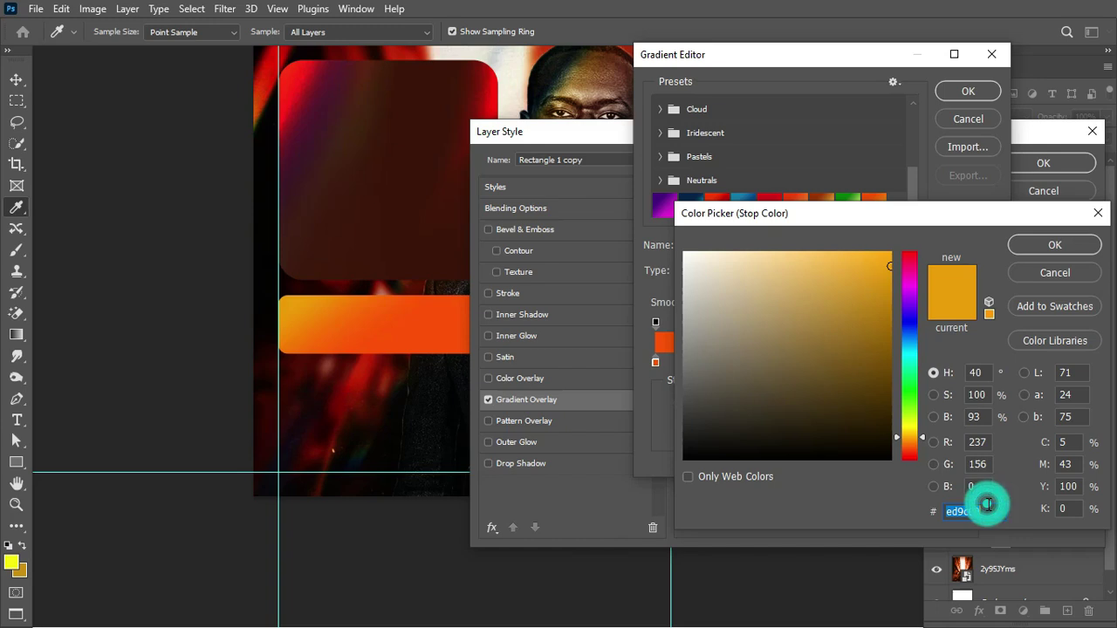
double_click(988, 505)
left_click(990, 512)
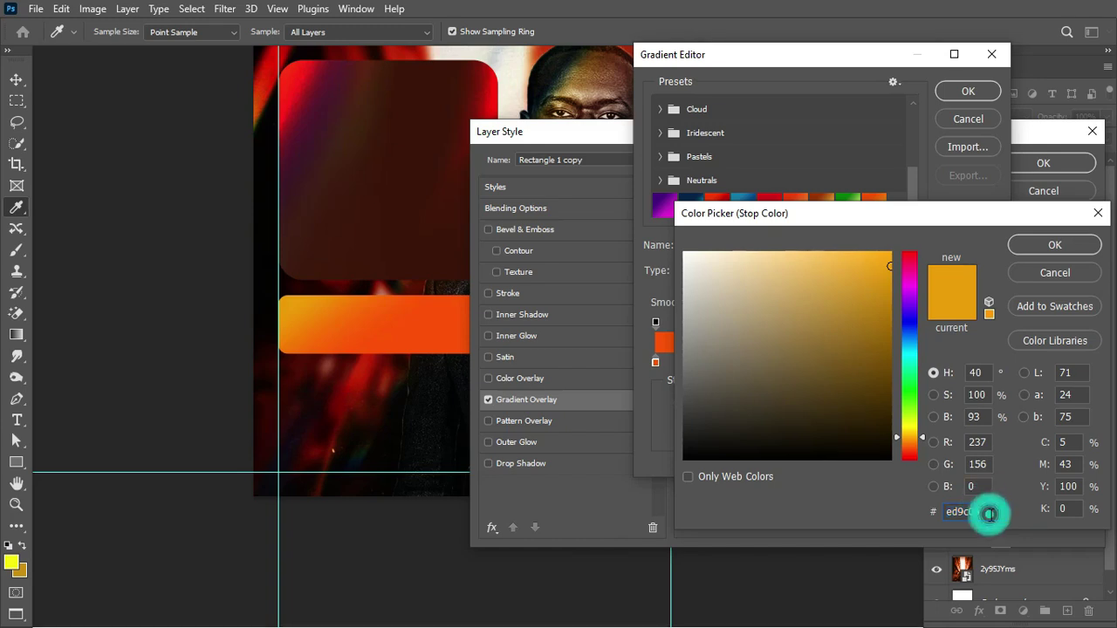
left_click(1051, 247)
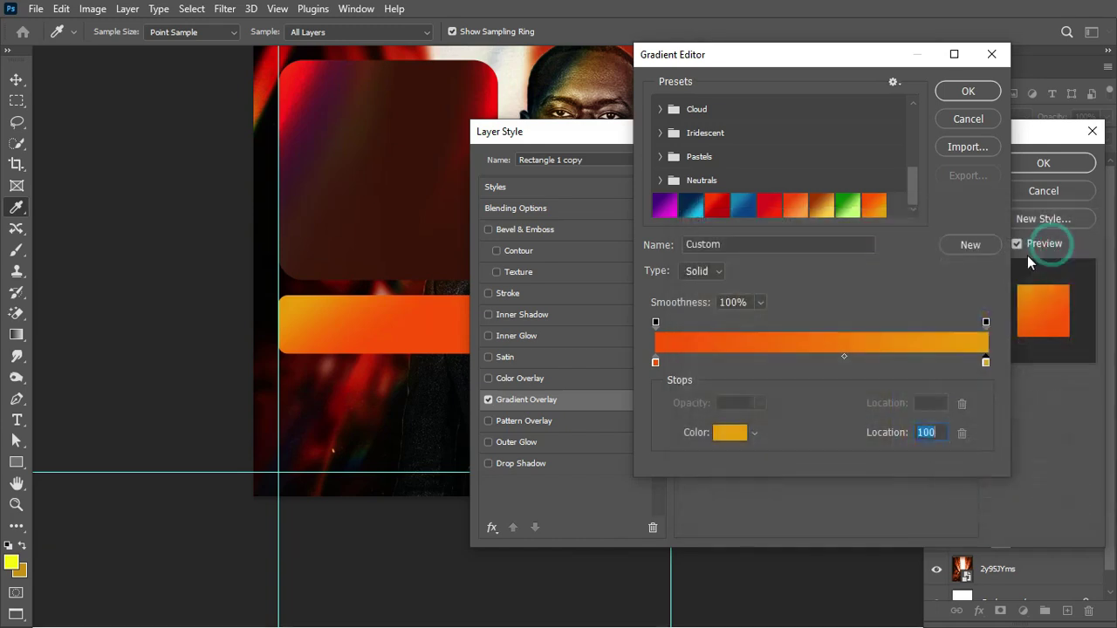
Step: Check the gradient's two opacity stops and apply the linear yellow-to-orange overlay at a 126° angle to the short rectangle
left_click(656, 322)
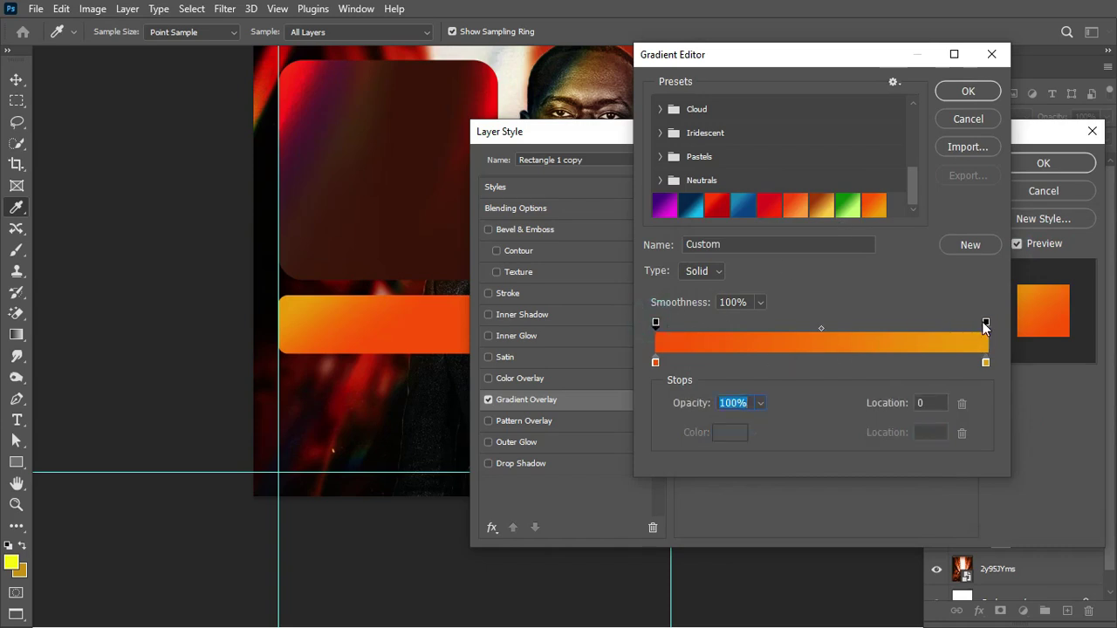
left_click_drag(985, 324, 987, 322)
left_click(969, 91)
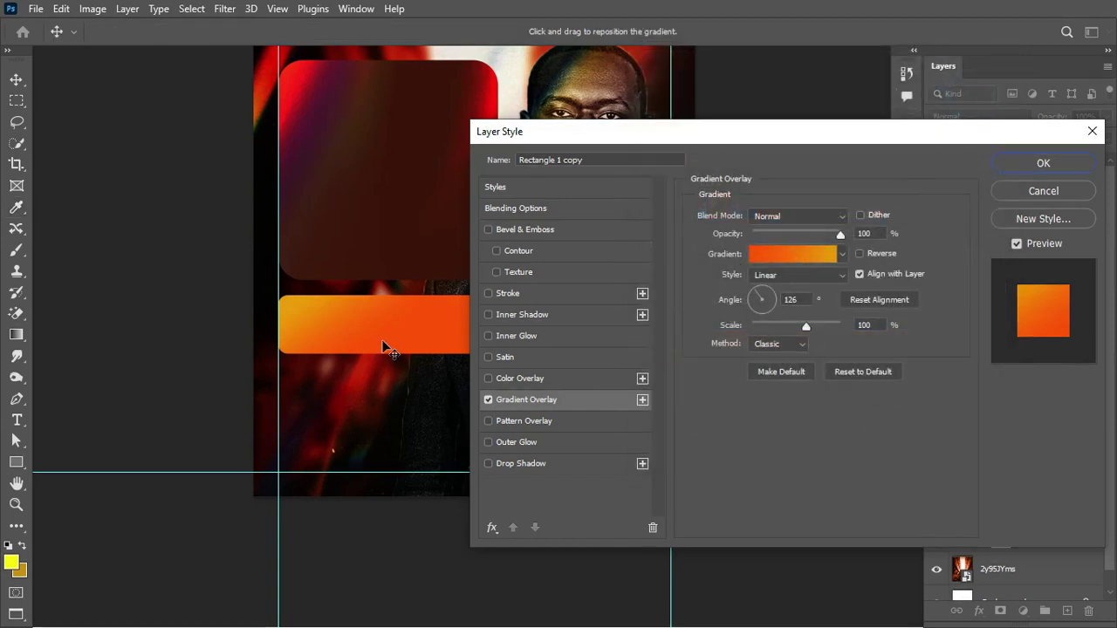
mouse_move(392, 339)
left_mouse_down()
mouse_move(374, 333)
mouse_move(413, 344)
mouse_move(399, 337)
mouse_move(405, 358)
mouse_move(401, 341)
mouse_move(370, 337)
mouse_move(380, 334)
mouse_move(300, 359)
mouse_move(386, 351)
left_mouse_up()
key("Return")
left_click(1034, 165)
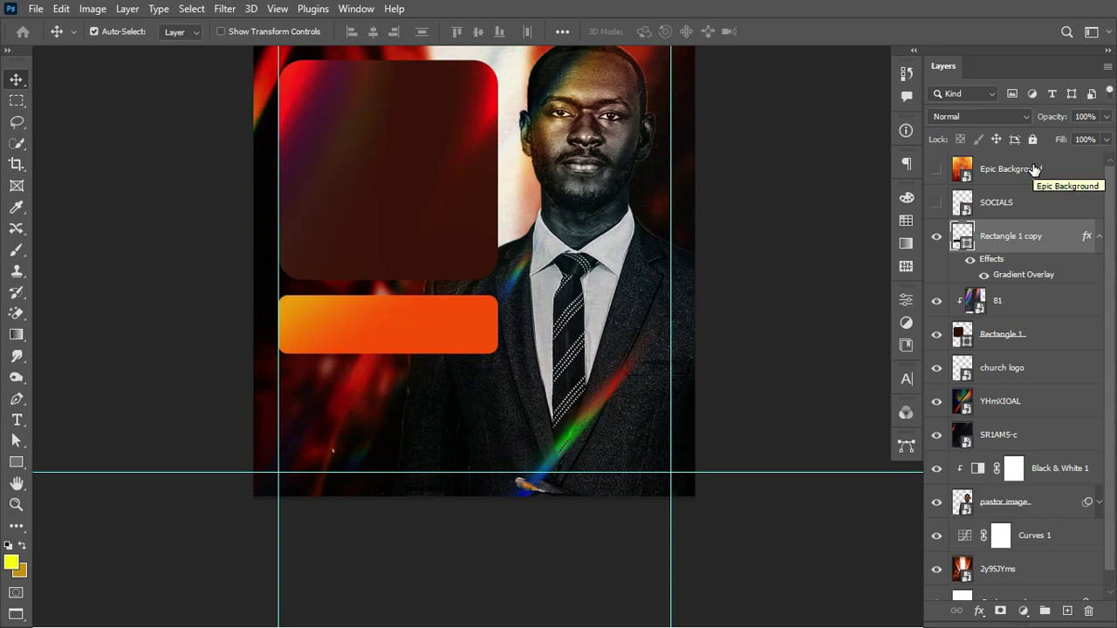
Step: Show the SOCIALS layer and move it to the flyer's lower-left corner, flush with the left vertical guide
left_click(1099, 235)
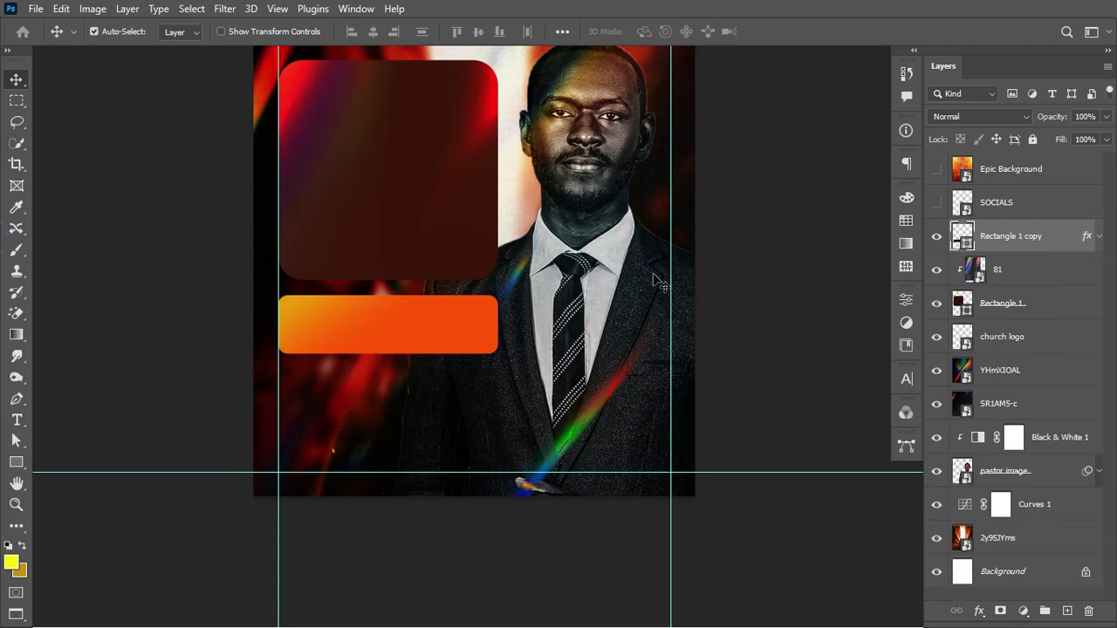
scroll(659, 282, "up", 2)
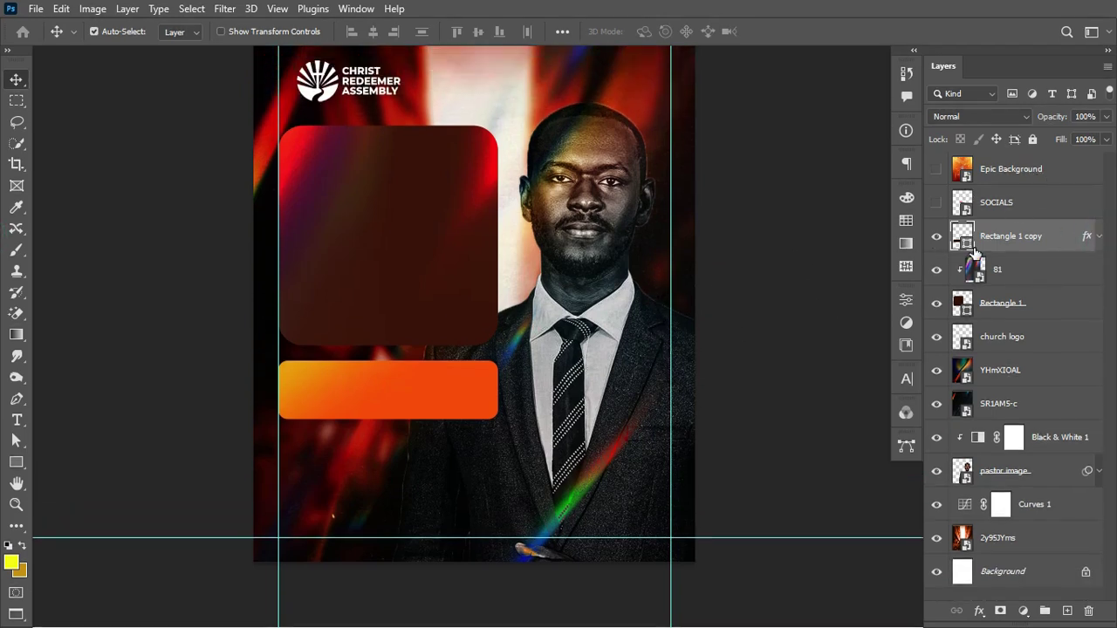
left_click(937, 202)
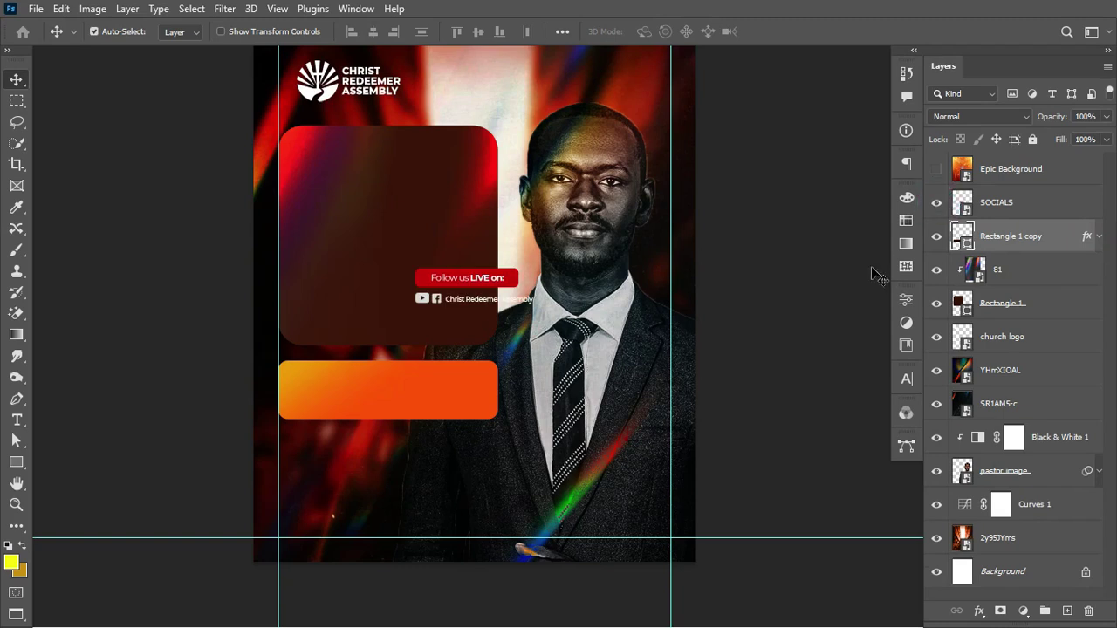
left_click(513, 288)
left_click_drag(515, 290, 372, 497)
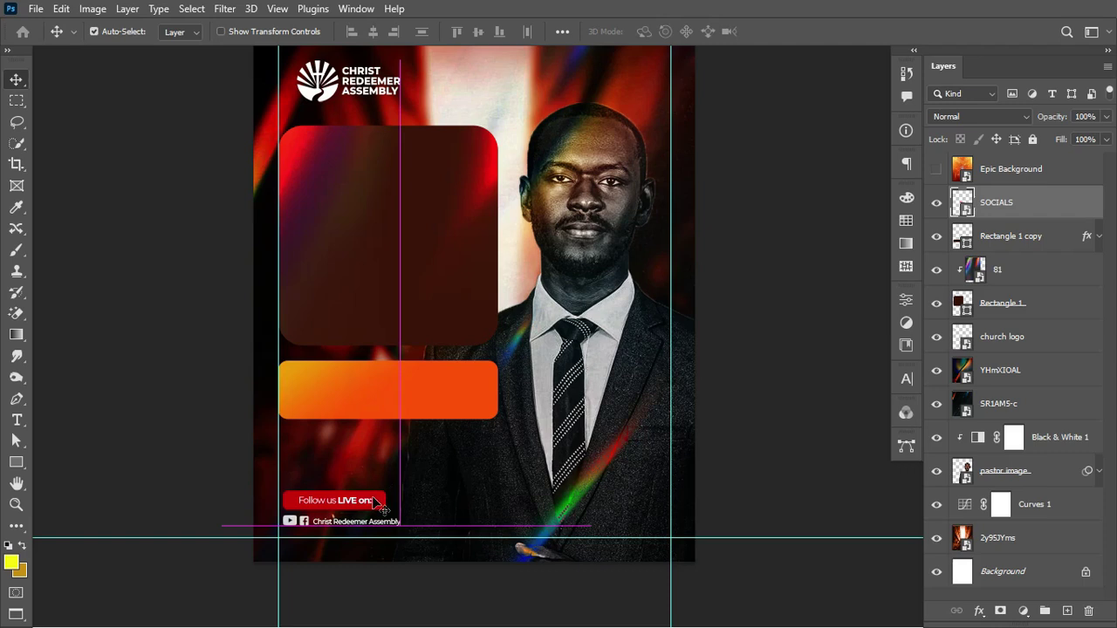
key("Left")
key("Left")
key("Left")
key("Left")
key("Left")
key("Left")
key("Left")
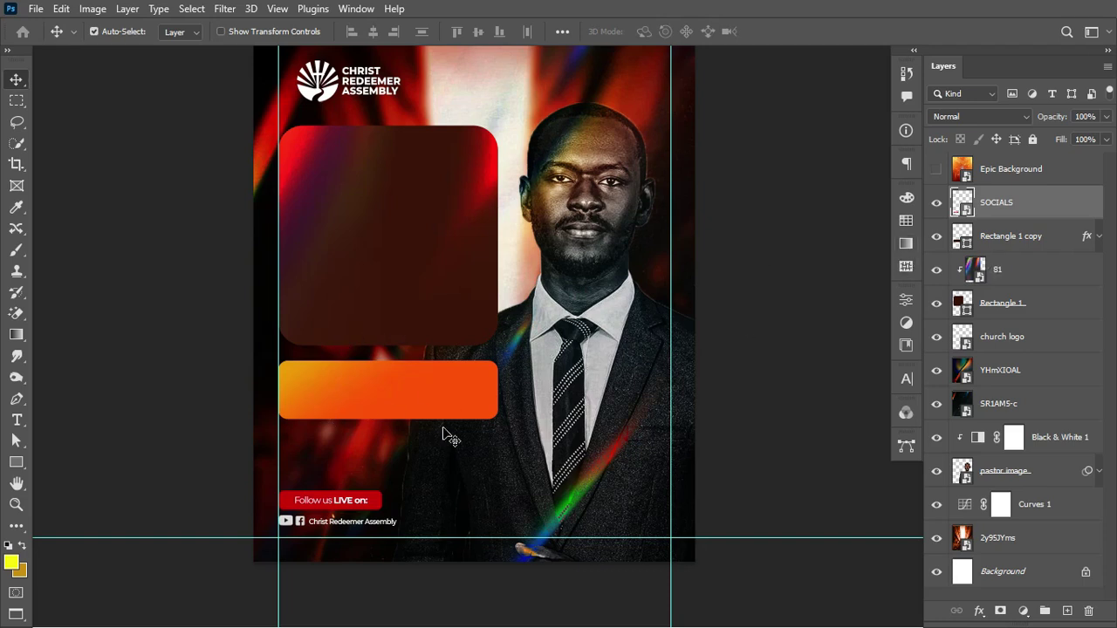
Step: Paste the event details as a text layer over the pastor's suit and add a separate text "JOIN US FOR" above his head
key("ctrl+v")
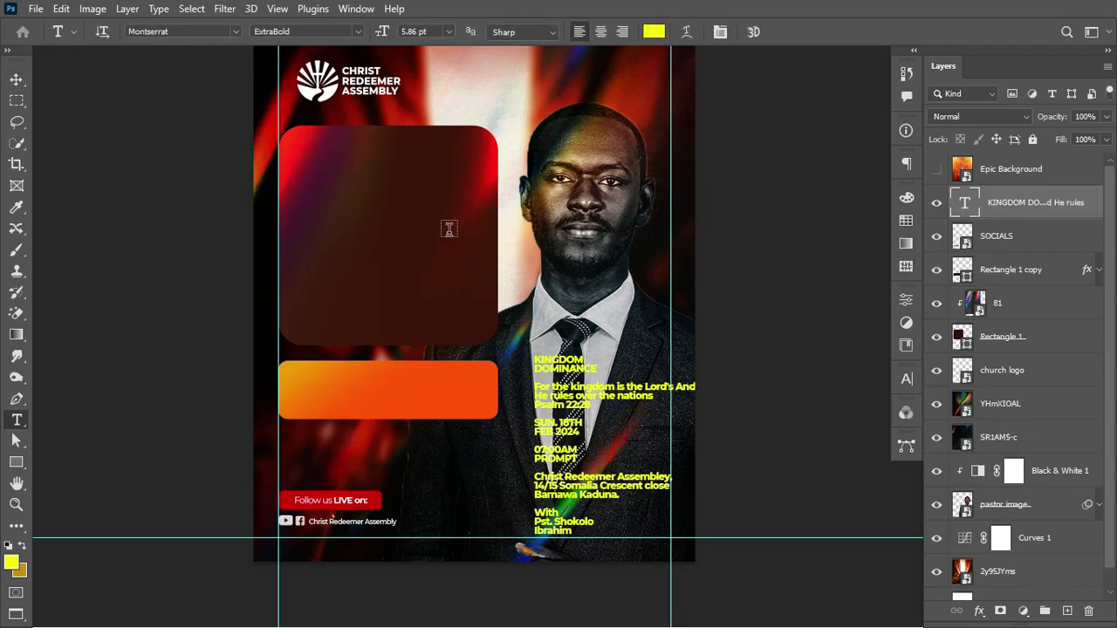
left_click(518, 111)
type("JOIN US FOR")
left_click(528, 126)
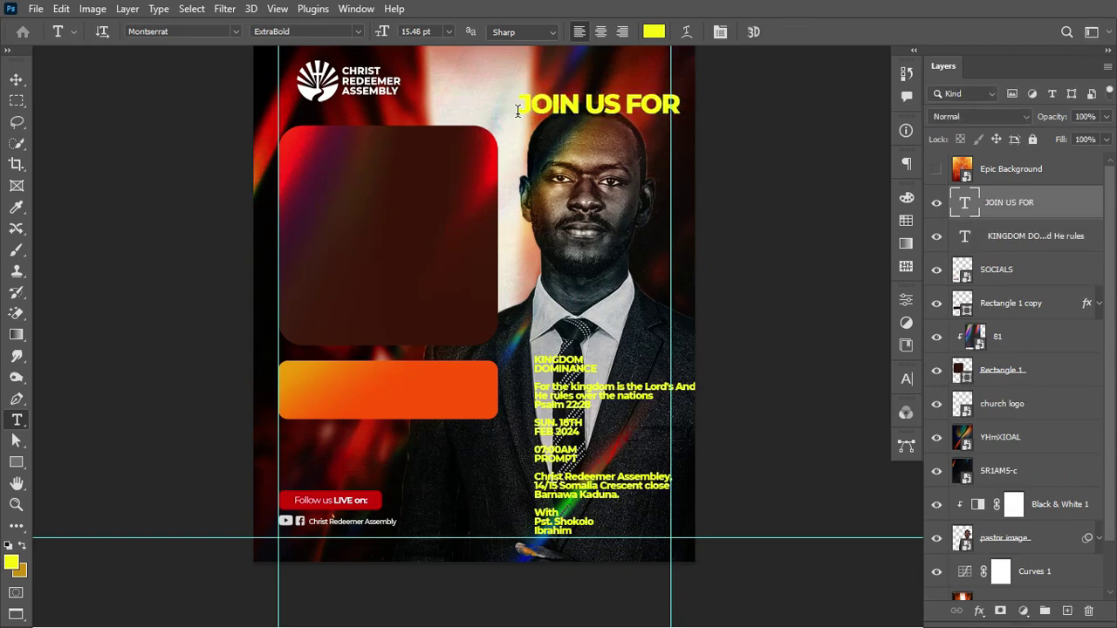
Step: Set the "JOIN US FOR" text to Montserrat Regular and colour it white
left_click(332, 33)
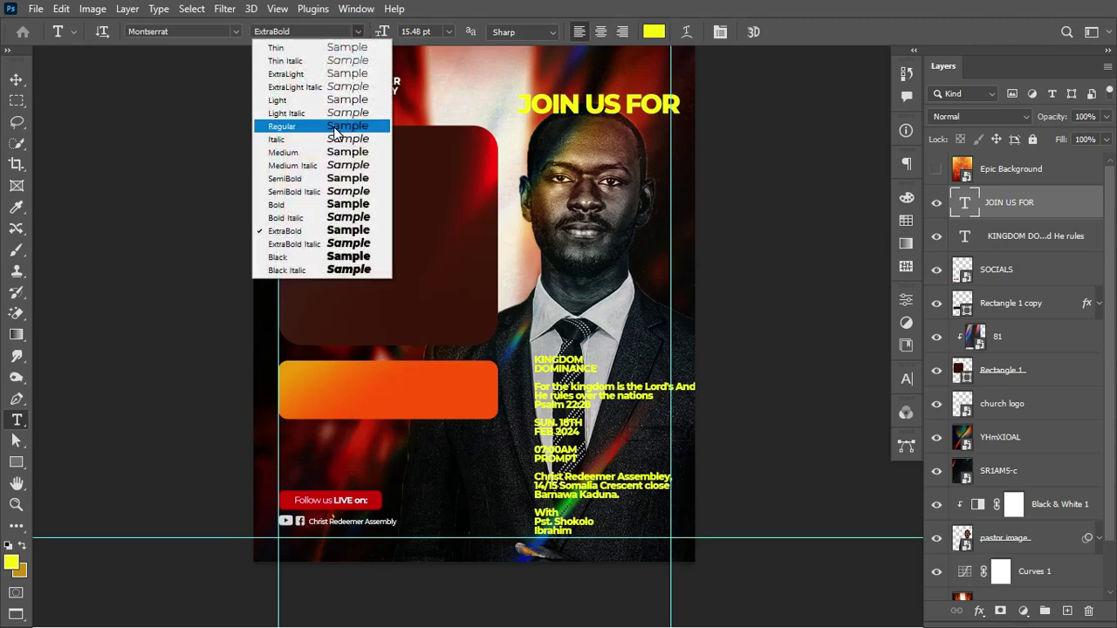
left_click(334, 131)
left_click(654, 31)
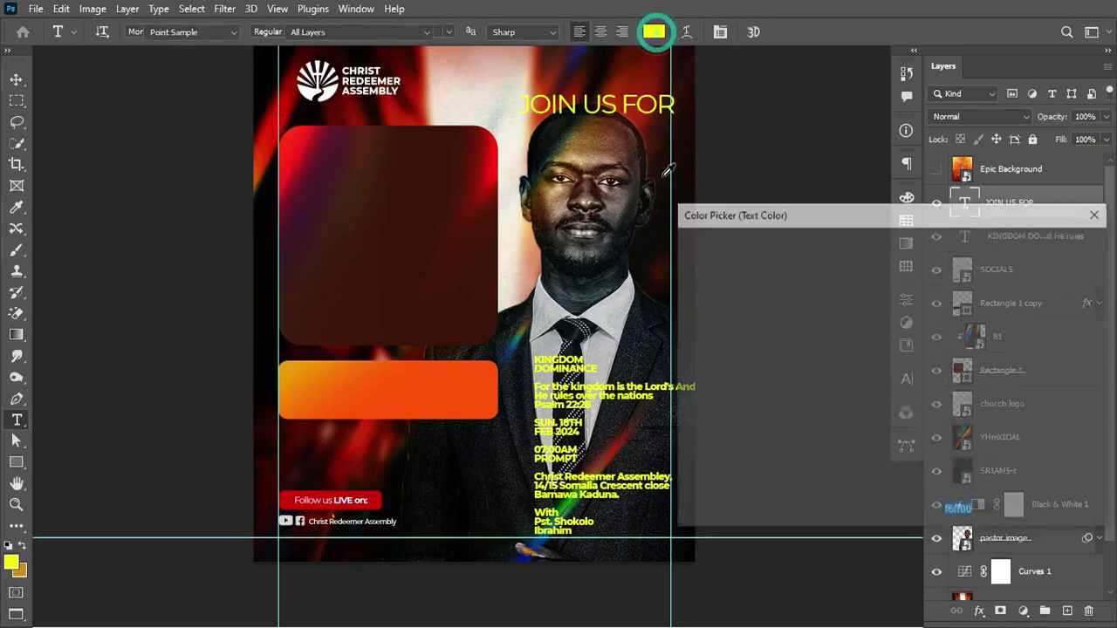
left_click(701, 264)
left_click(1055, 245)
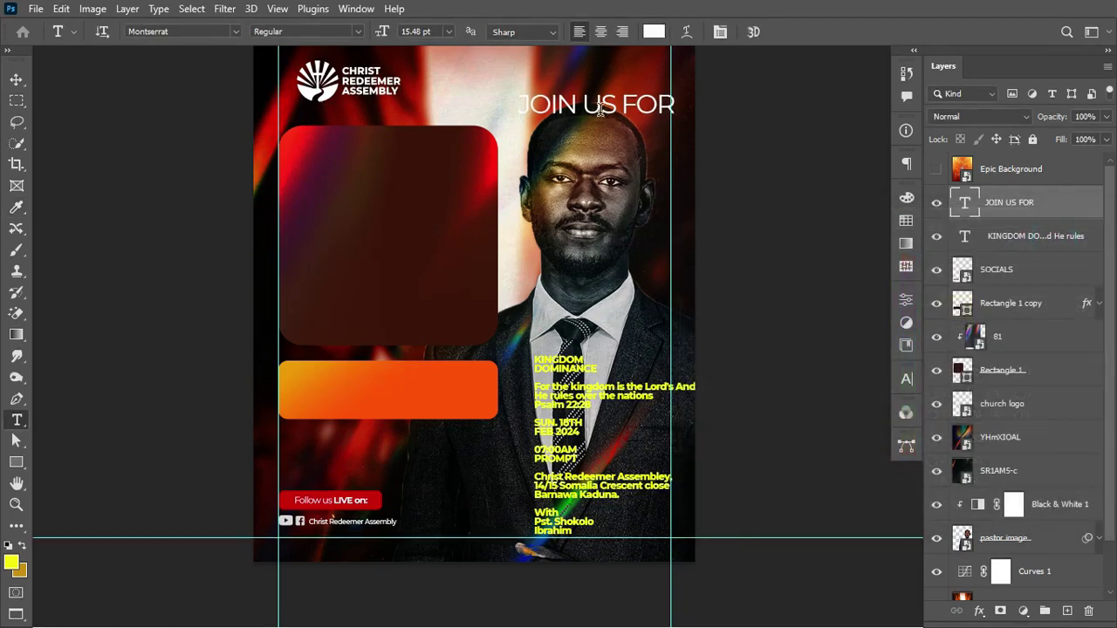
Step: Move "JOIN US FOR" to the top of the brown panel and scale it to about 50%
key("v")
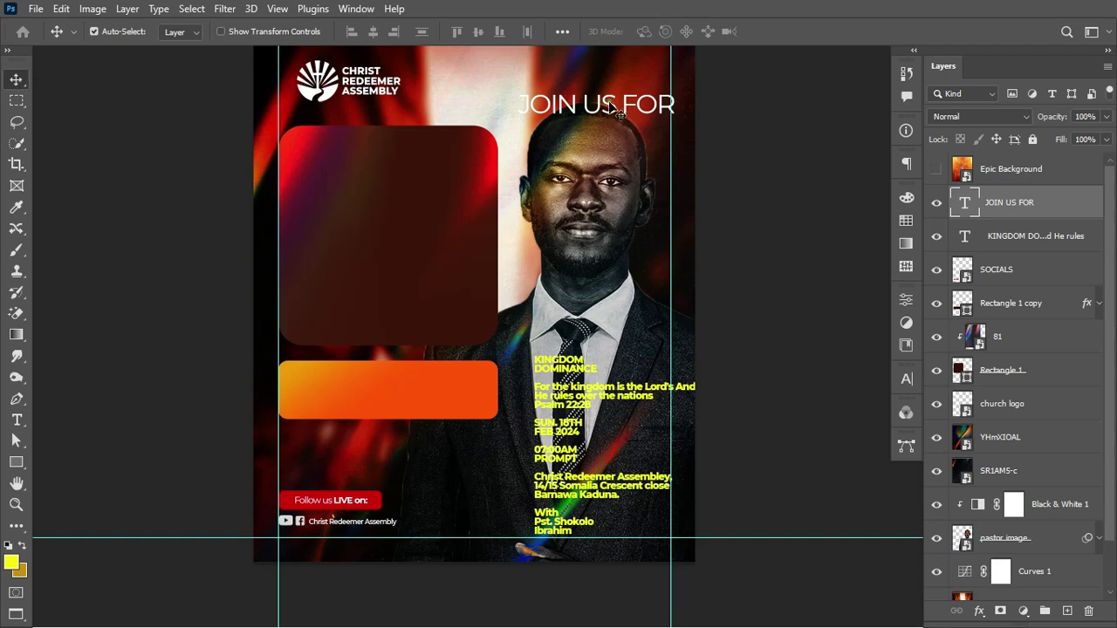
left_click_drag(611, 107, 425, 168)
key("ctrl+t")
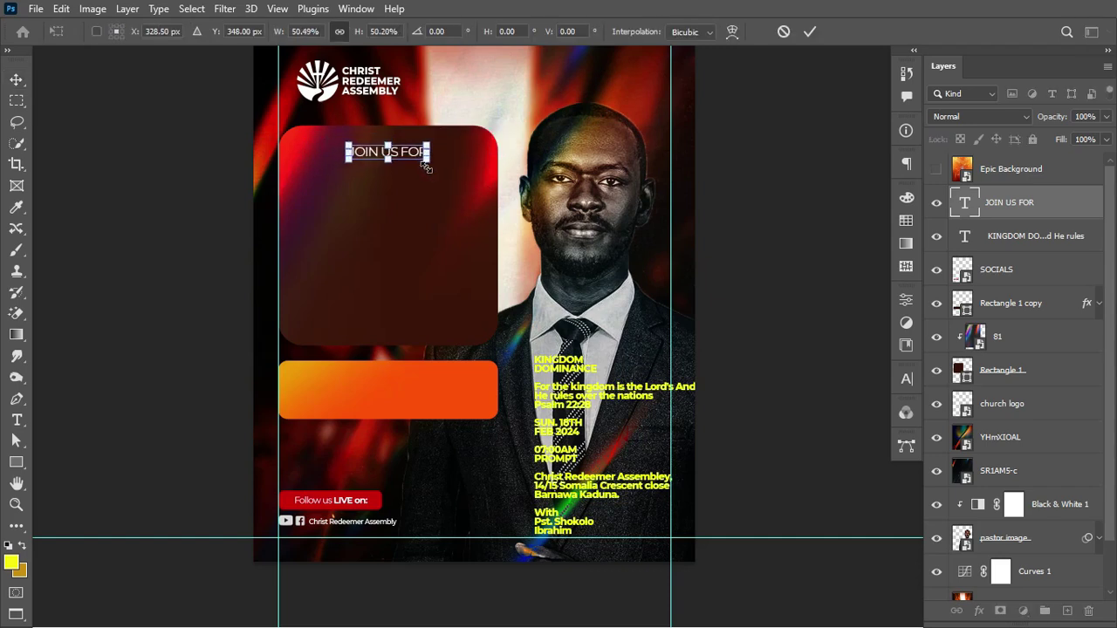
key("Return")
Step: Set "JOIN US FOR" to centred paragraph alignment and centre it horizontally on the brown panel
key("t")
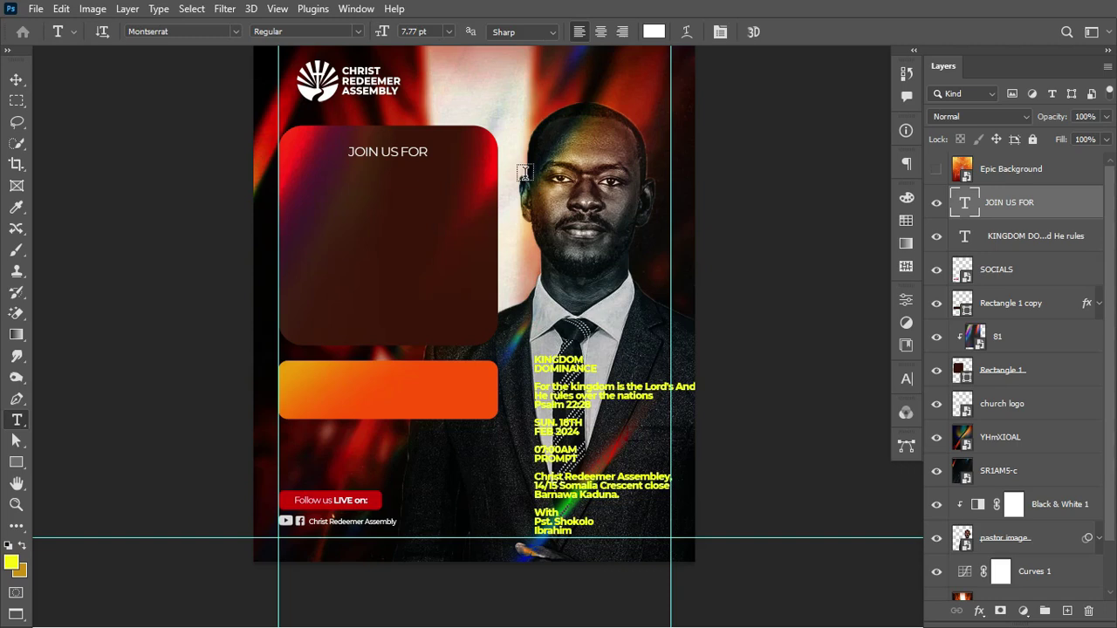
left_click(601, 31)
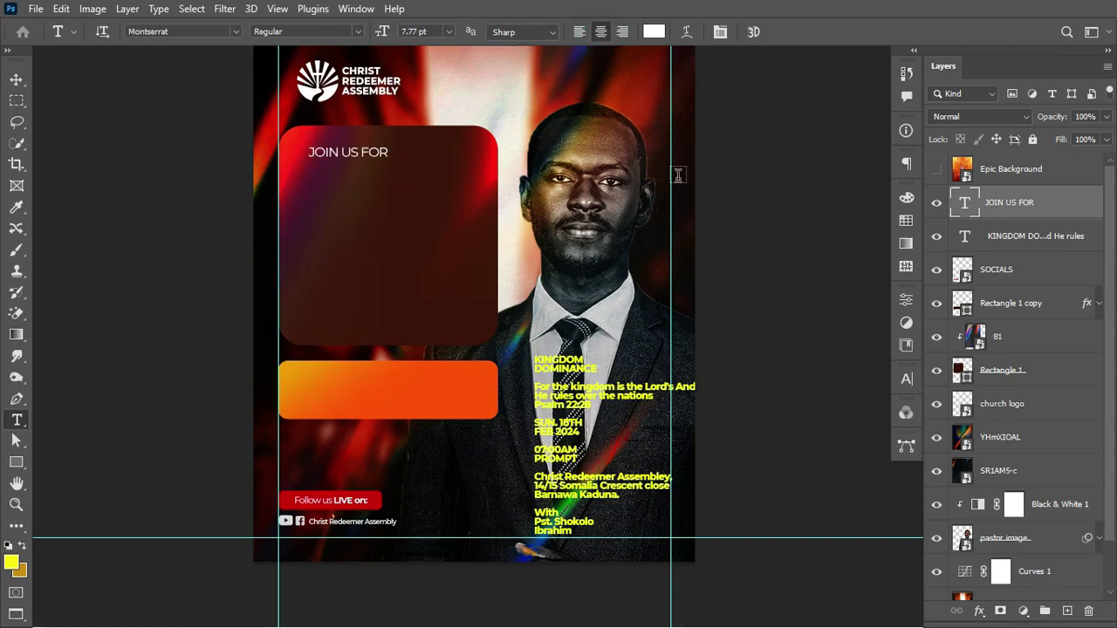
left_click(962, 371, "ctrl")
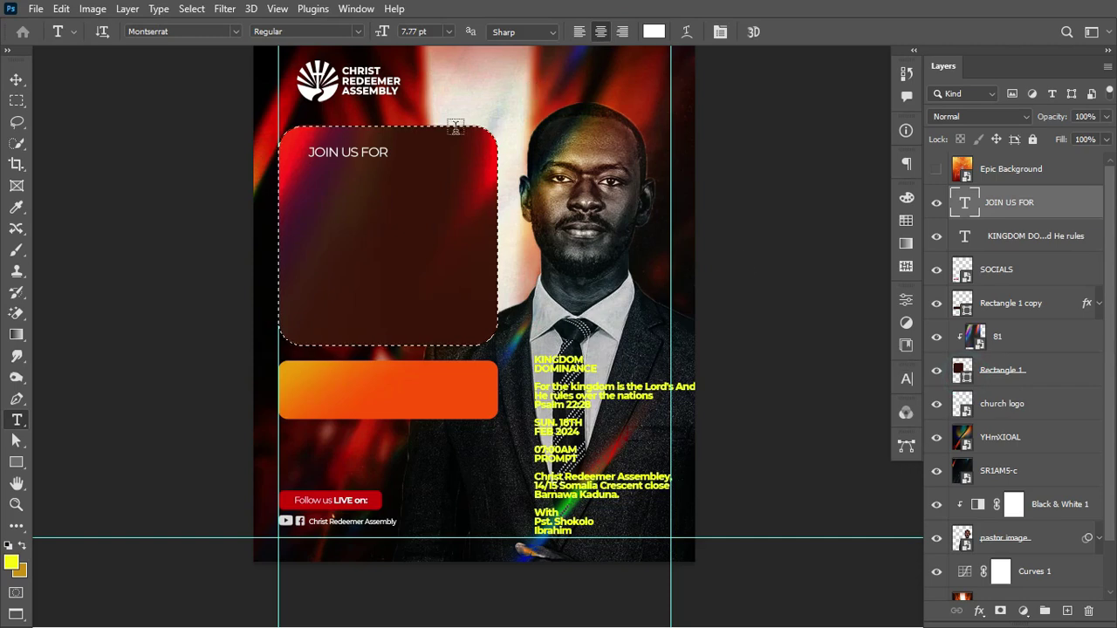
left_click(16, 80)
left_click(372, 32)
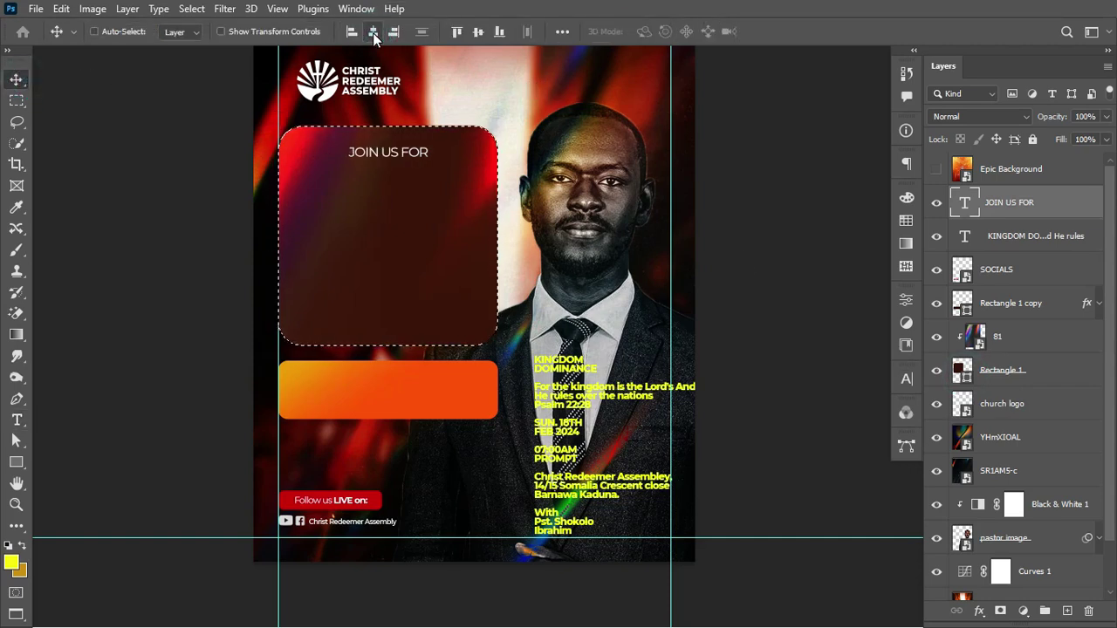
key("ctrl+d")
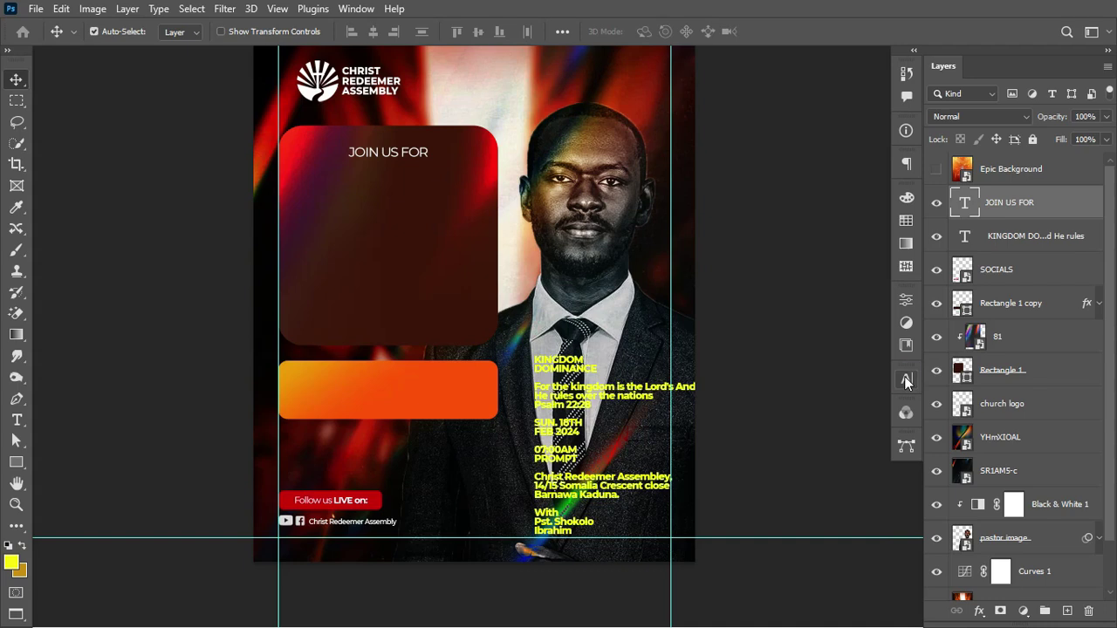
Step: Increase the tracking of "JOIN US FOR" so its letters are widely spaced
left_click(906, 381)
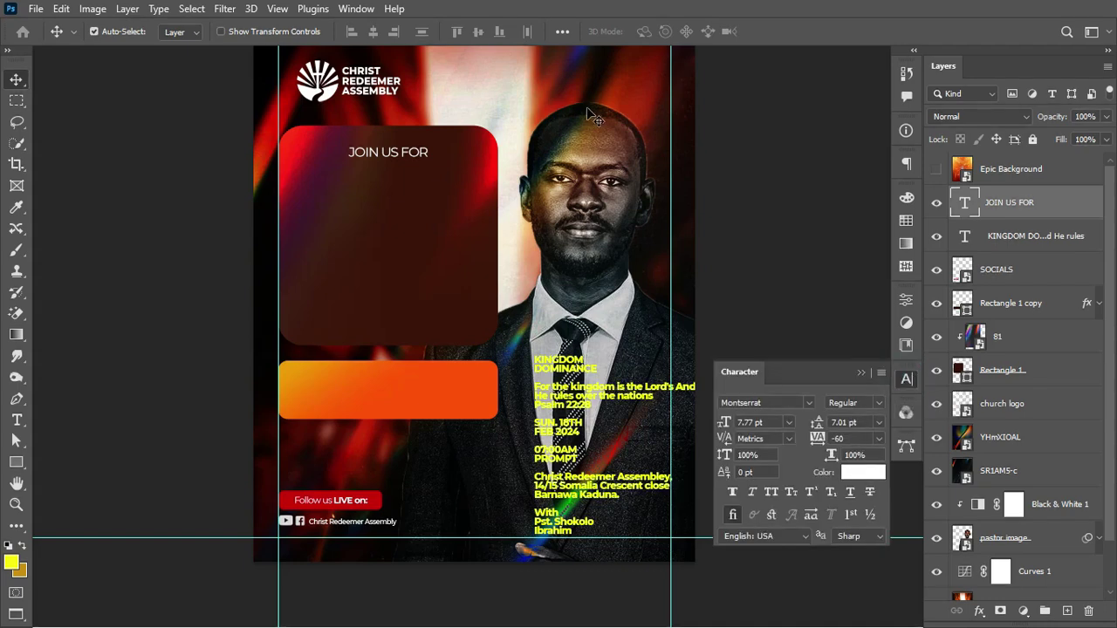
left_click(356, 9)
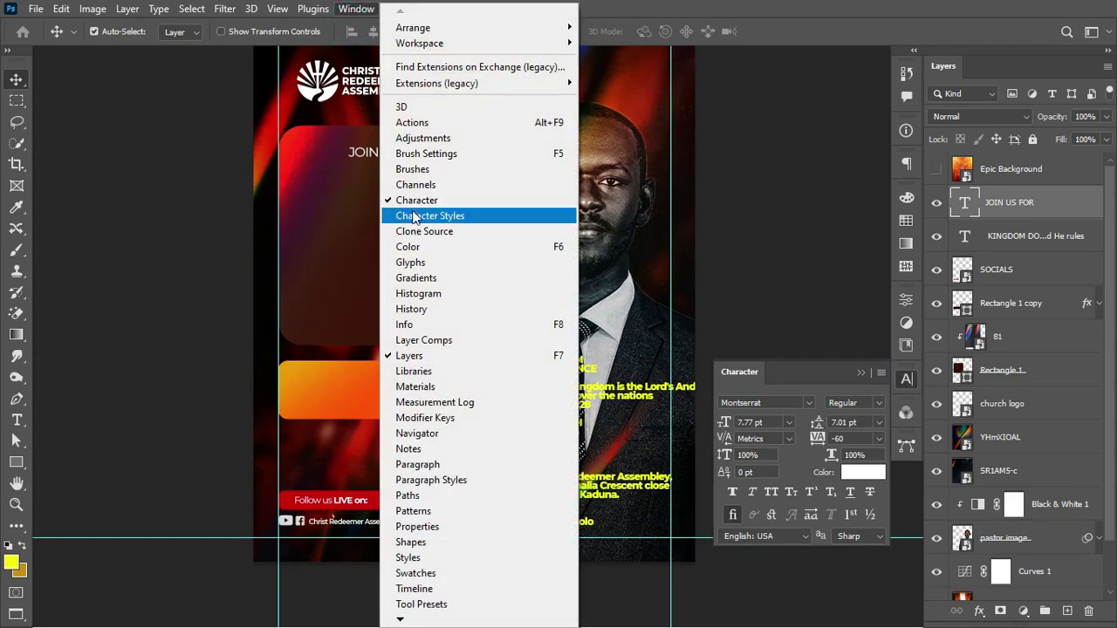
left_click(905, 380)
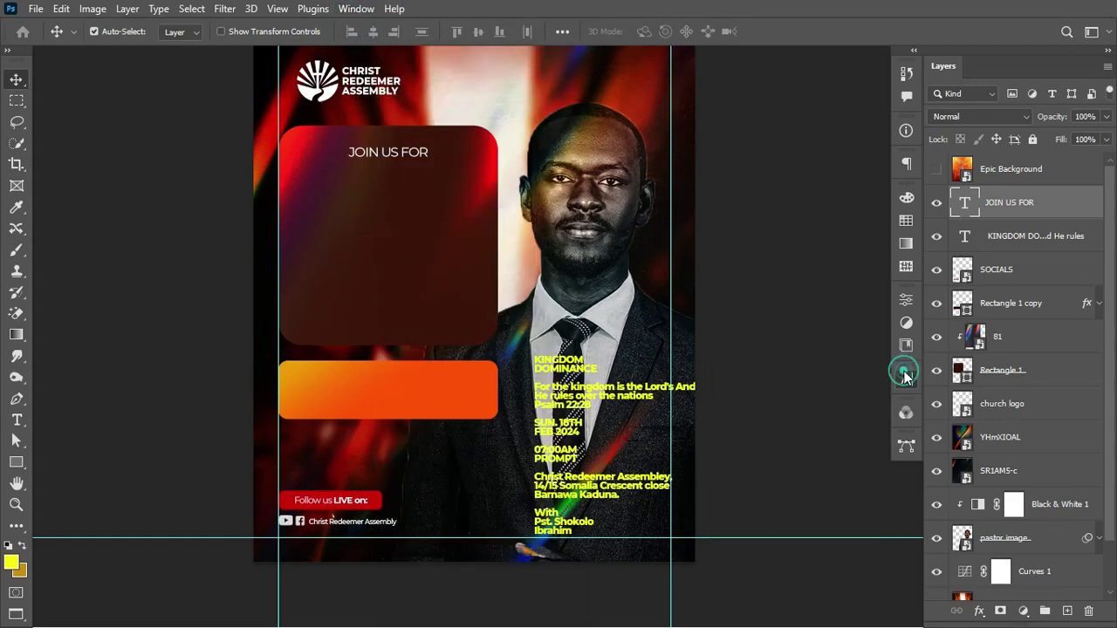
left_click(906, 380)
left_click(812, 437)
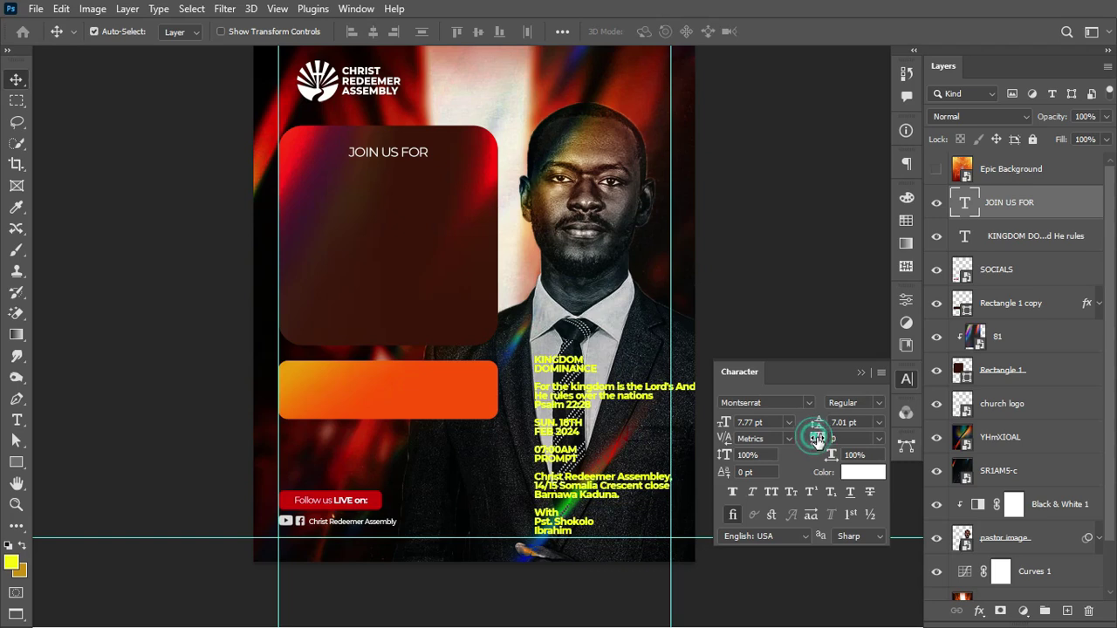
mouse_move(819, 438)
left_mouse_down()
mouse_move(830, 439)
mouse_move(818, 441)
left_mouse_up()
left_click(861, 372)
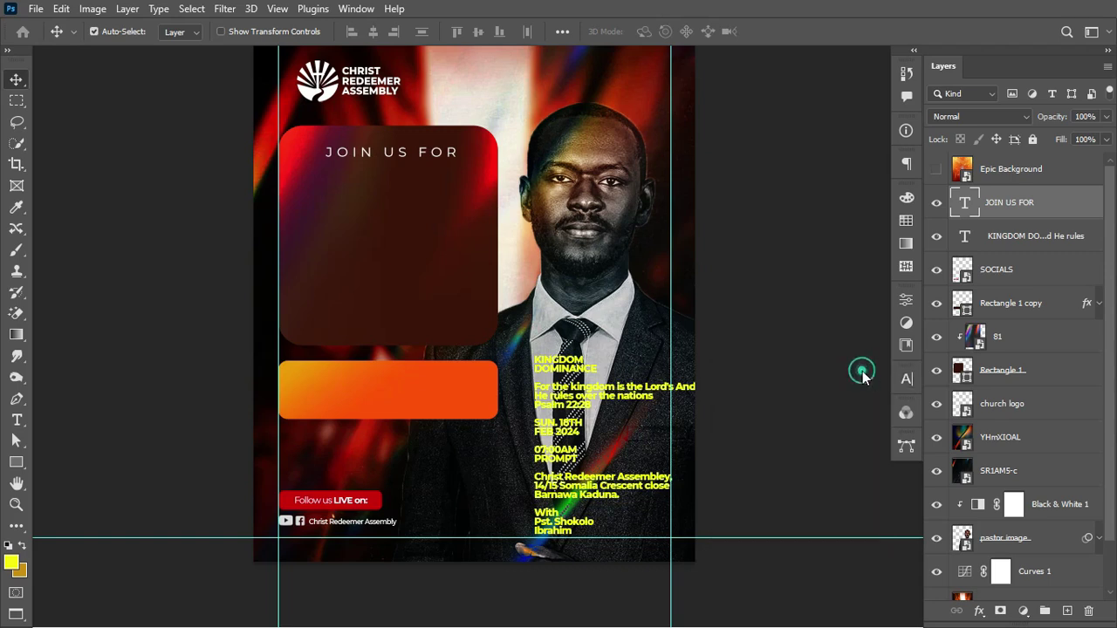
Step: Scale the widely spaced "JOIN US FOR" text down about its centre to about 6 pt
key("ctrl+t")
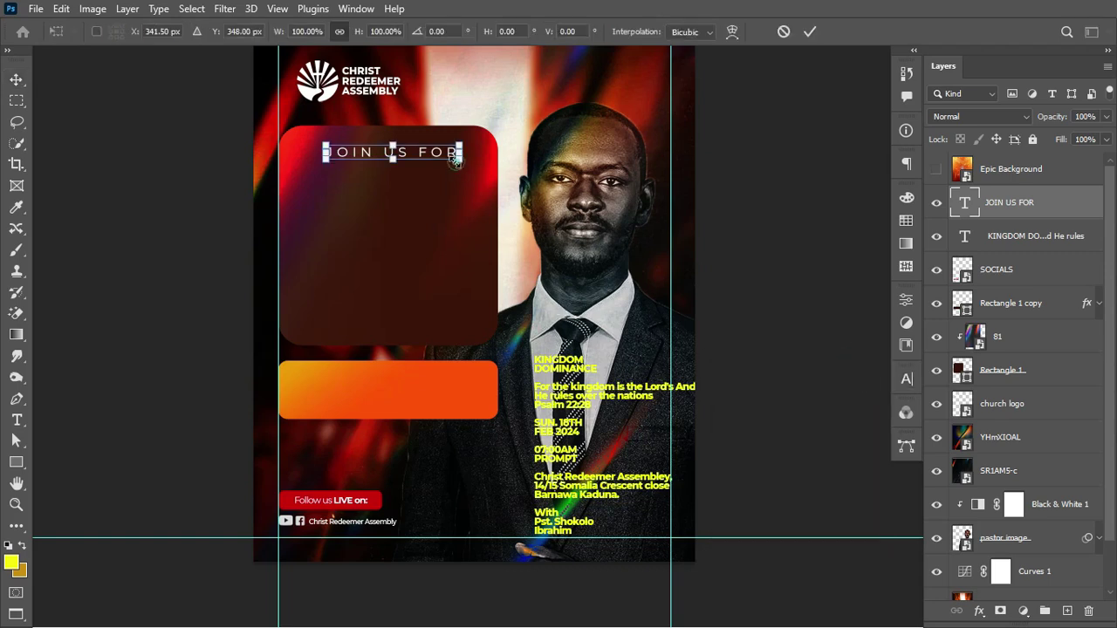
left_click_drag(457, 163, 442, 166)
key("Return")
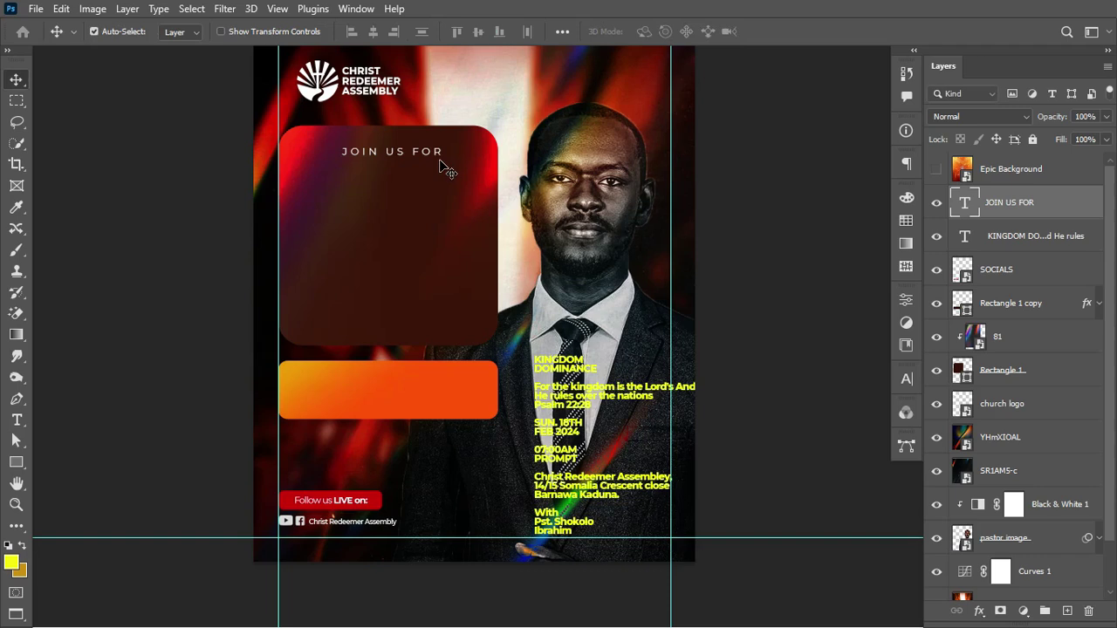
Step: Cut "KINGDOM DOMINANCE" out of the event details and paste it into its own text layer over the pastor's face
key("t")
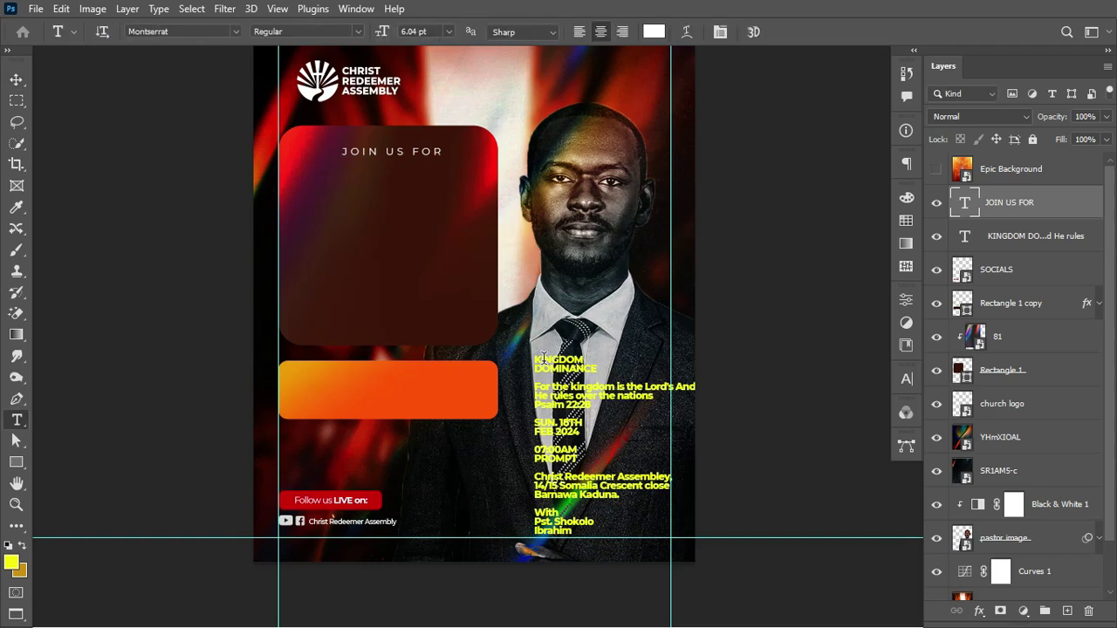
left_click_drag(536, 359, 601, 367)
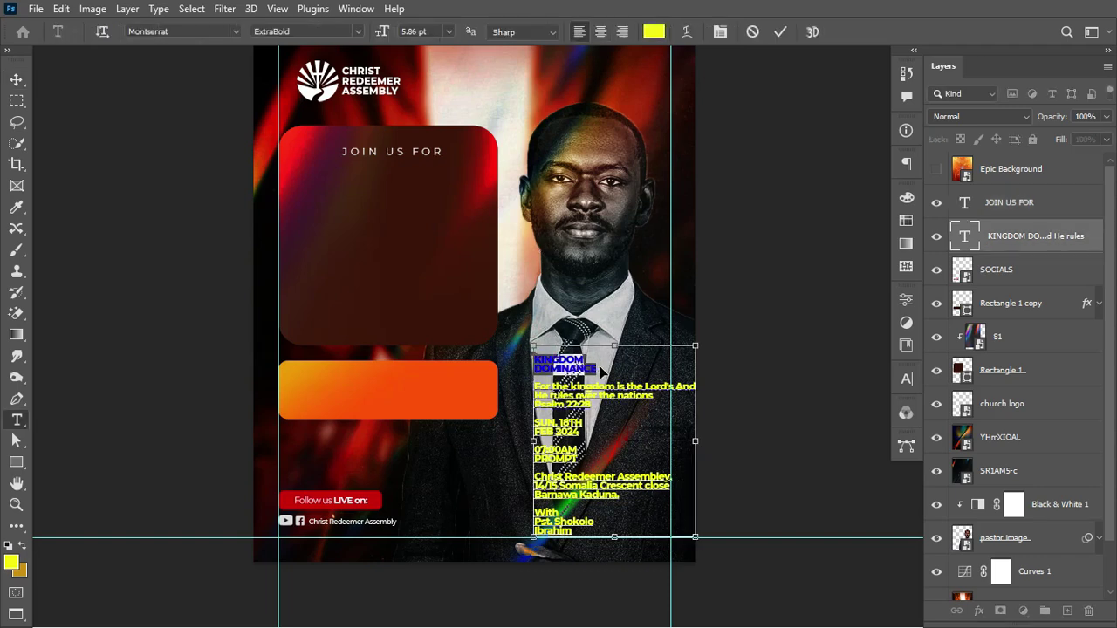
key("ctrl+x")
left_click(533, 171)
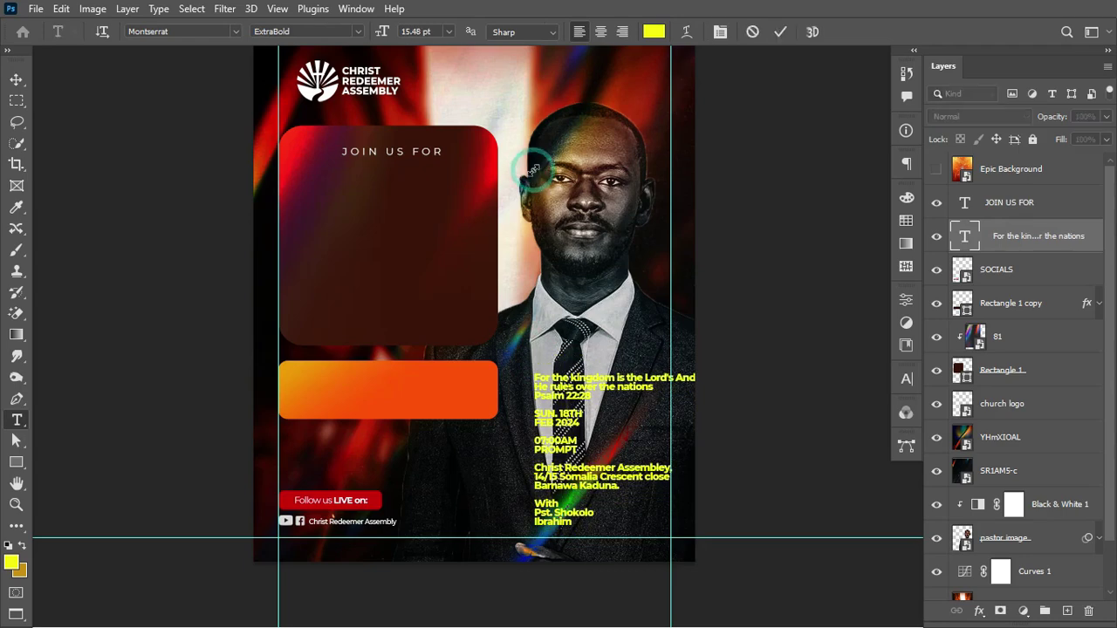
key("ctrl+v")
key("ctrl+Return")
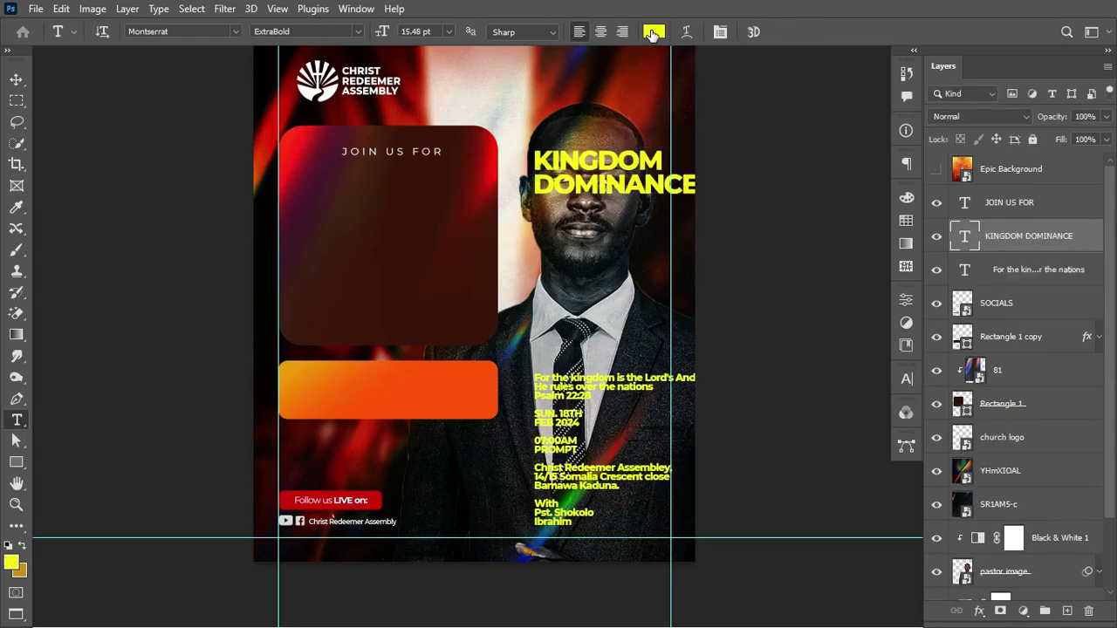
Step: Colour the "KINGDOM DOMINANCE" title white (ffffff) and change its font to Bebas Neue Regular
left_click(654, 31)
left_click(686, 254)
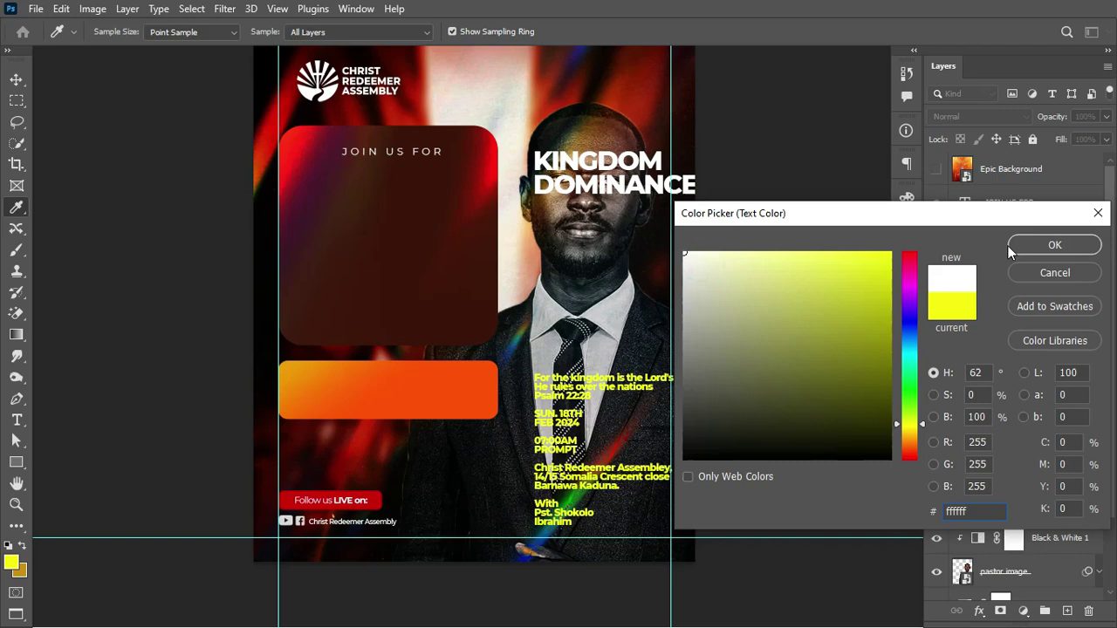
left_click(1047, 247)
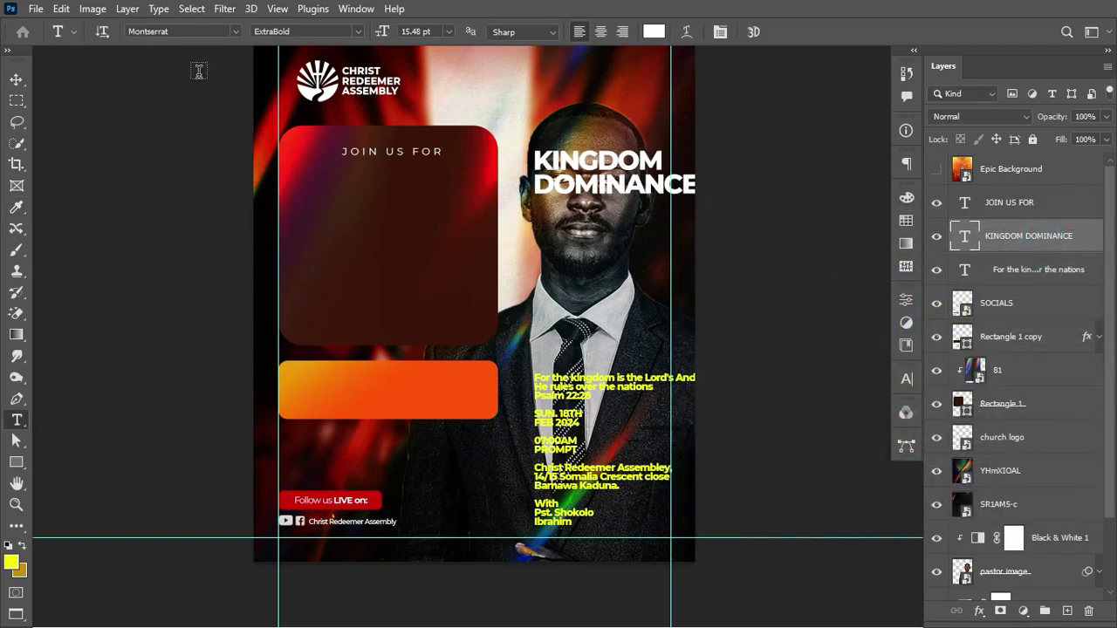
left_click(189, 32)
type("beb")
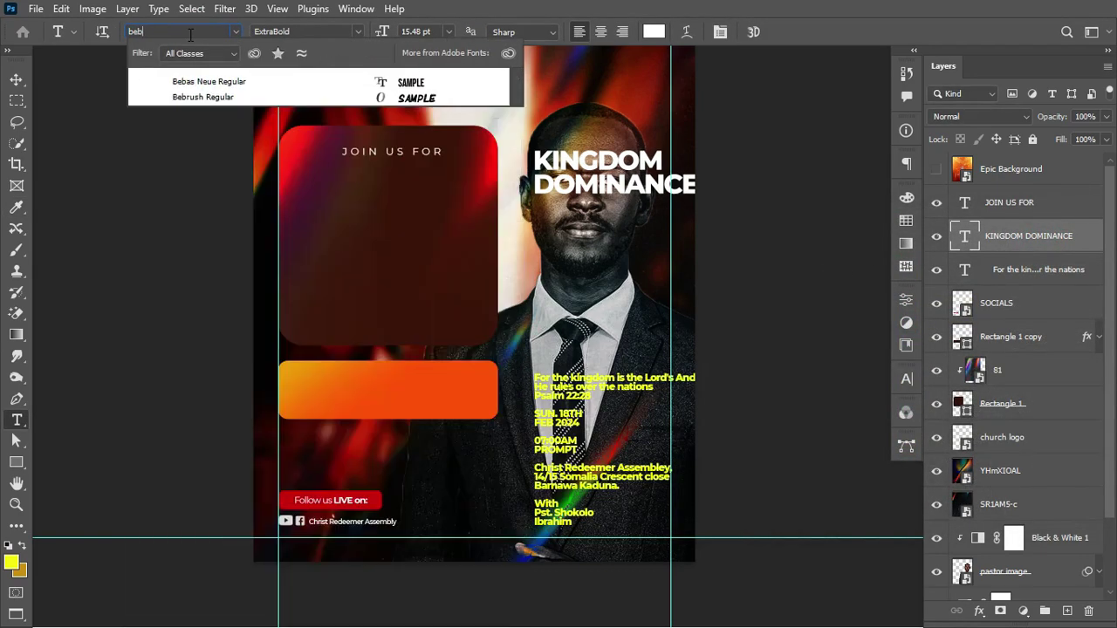
type("as Neue")
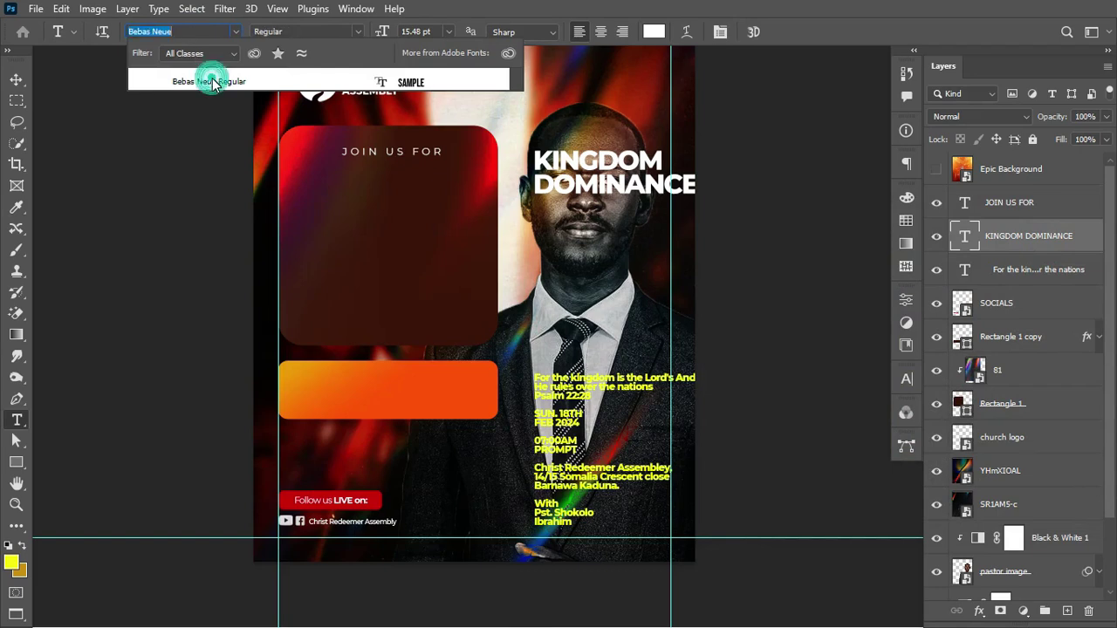
left_click(210, 81)
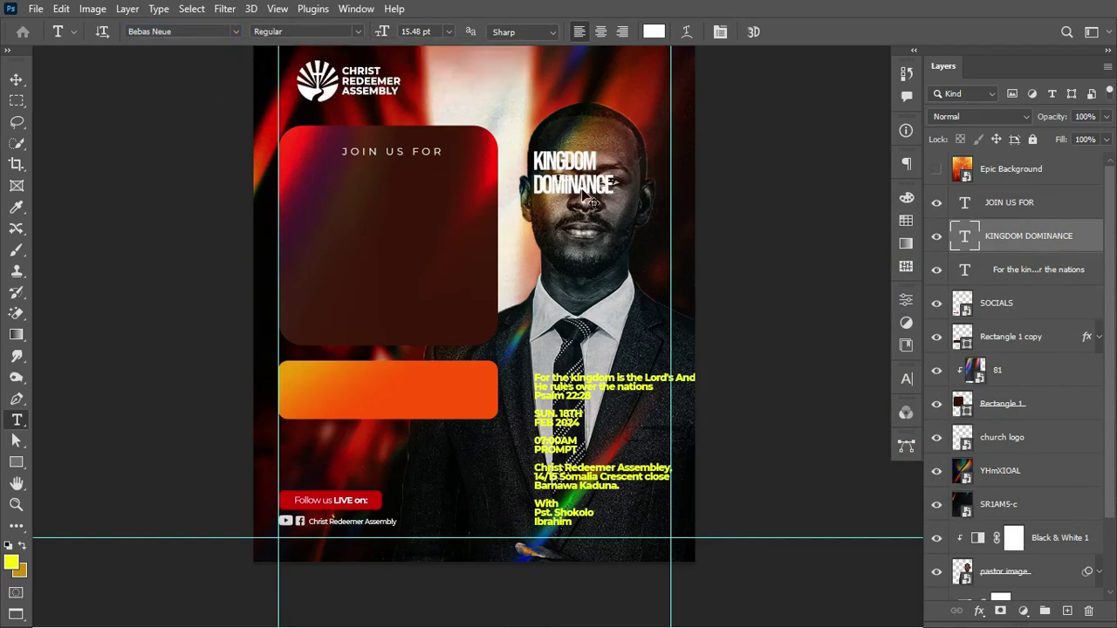
Step: Enlarge "KINGDOM DOMINANCE" to about 35.4 pt and place it on the brown panel beneath "JOIN US FOR"
key("ctrl+t")
left_click_drag(569, 169, 483, 274)
key("Return")
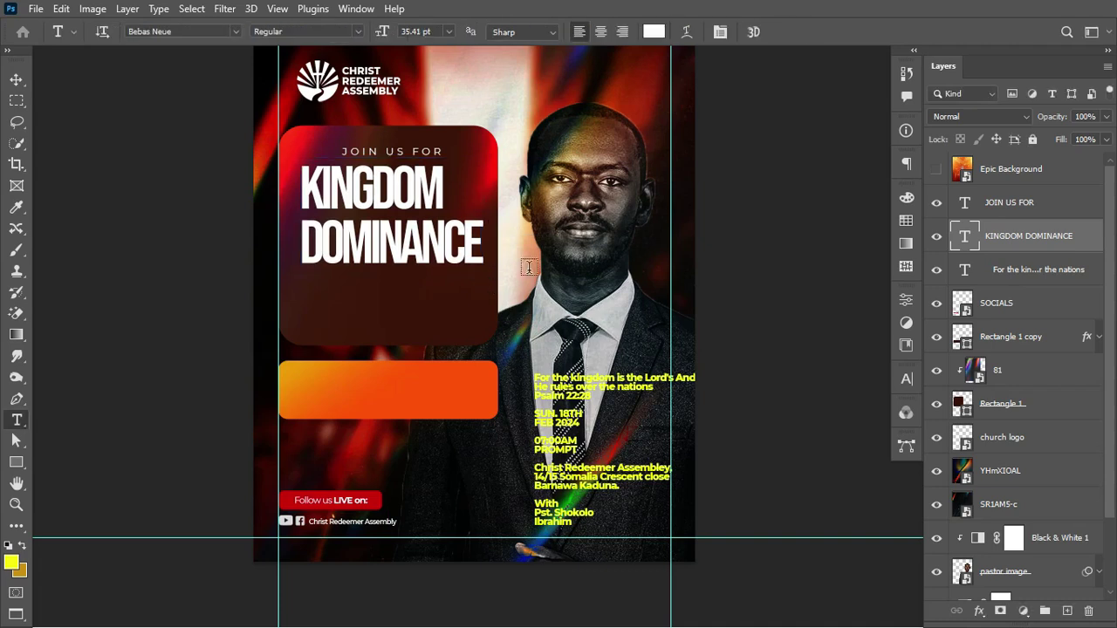
Step: Set the line spacing of the "KINGDOM DOMINANCE" title to 29 pt
left_click(907, 378)
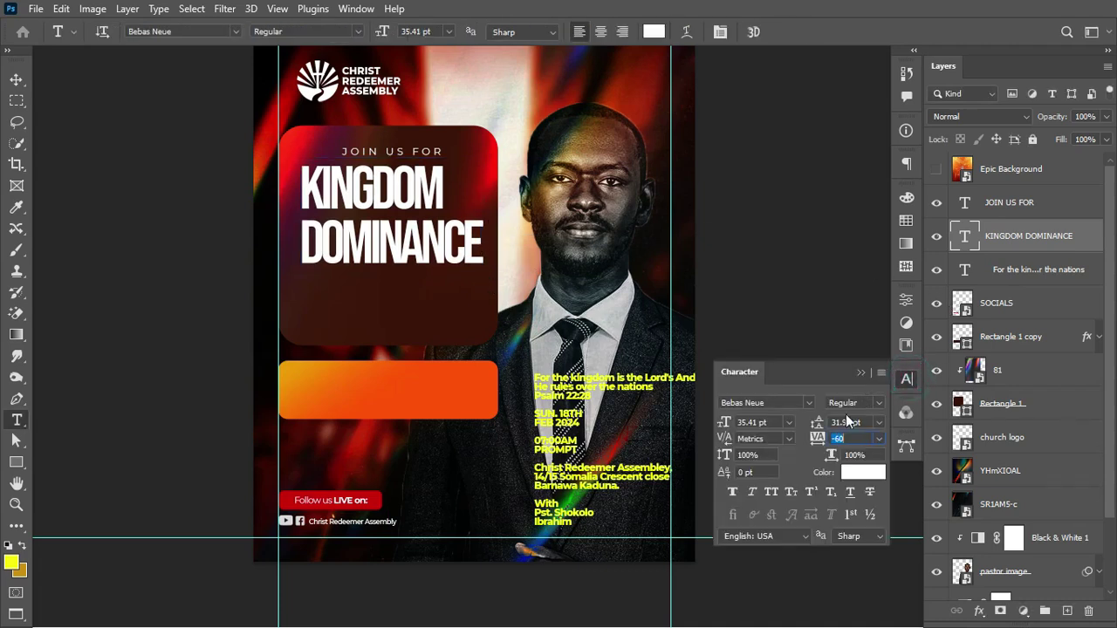
left_click_drag(811, 419, 813, 420)
key("Tab")
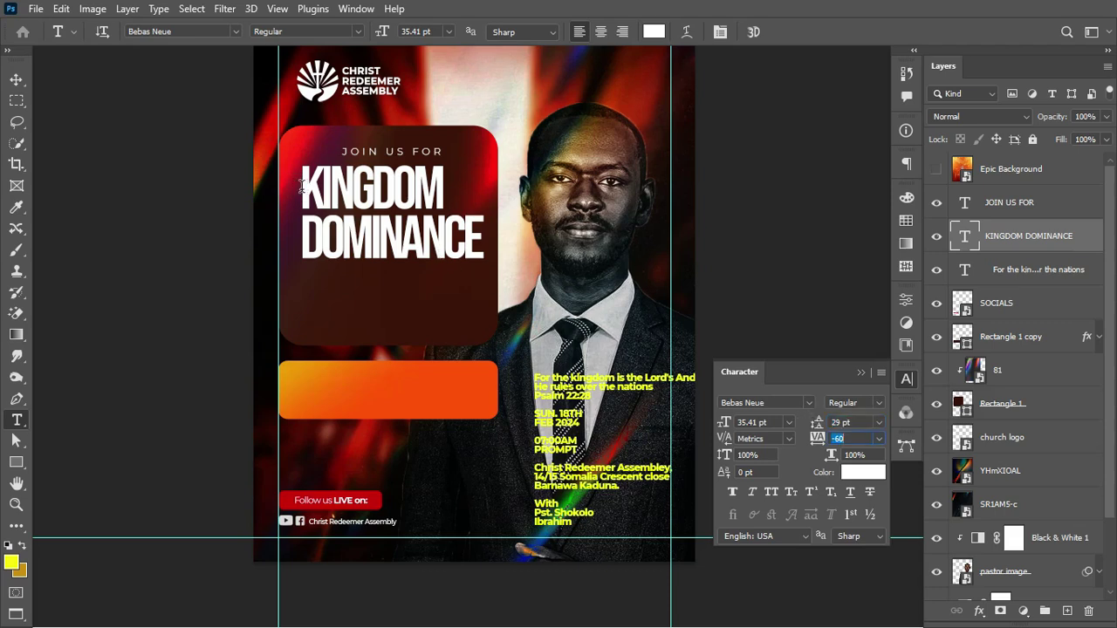
Step: Enlarge only the word "KINGDOM" to 45 pt so its width matches "DOMINANCE" beneath it
left_click_drag(302, 186, 476, 195)
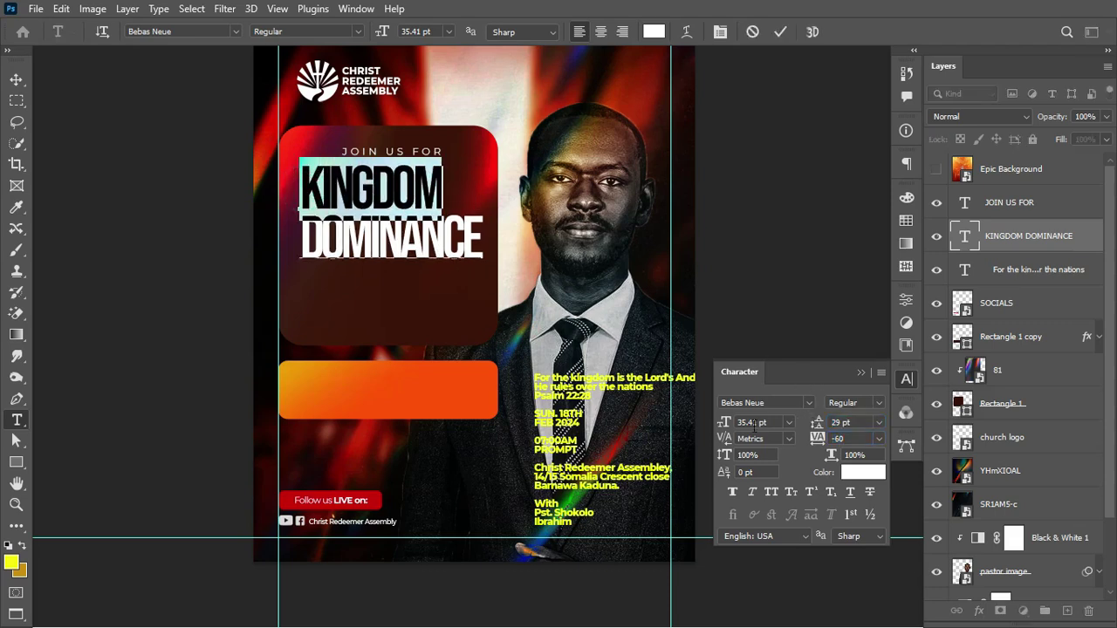
left_click_drag(721, 428, 732, 426)
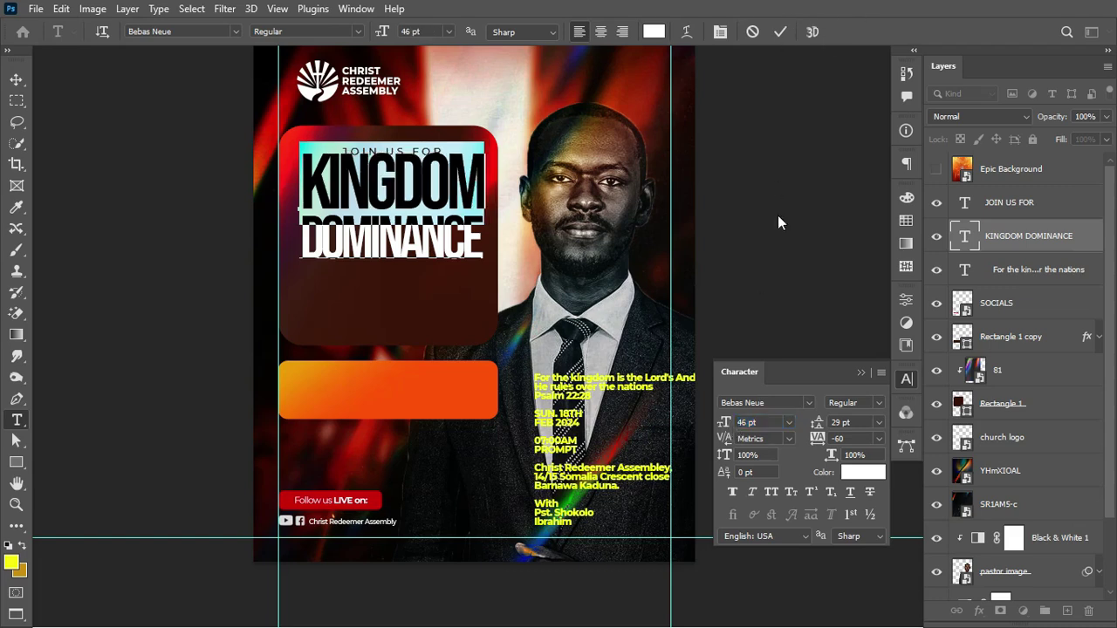
left_click(741, 422)
key("Return")
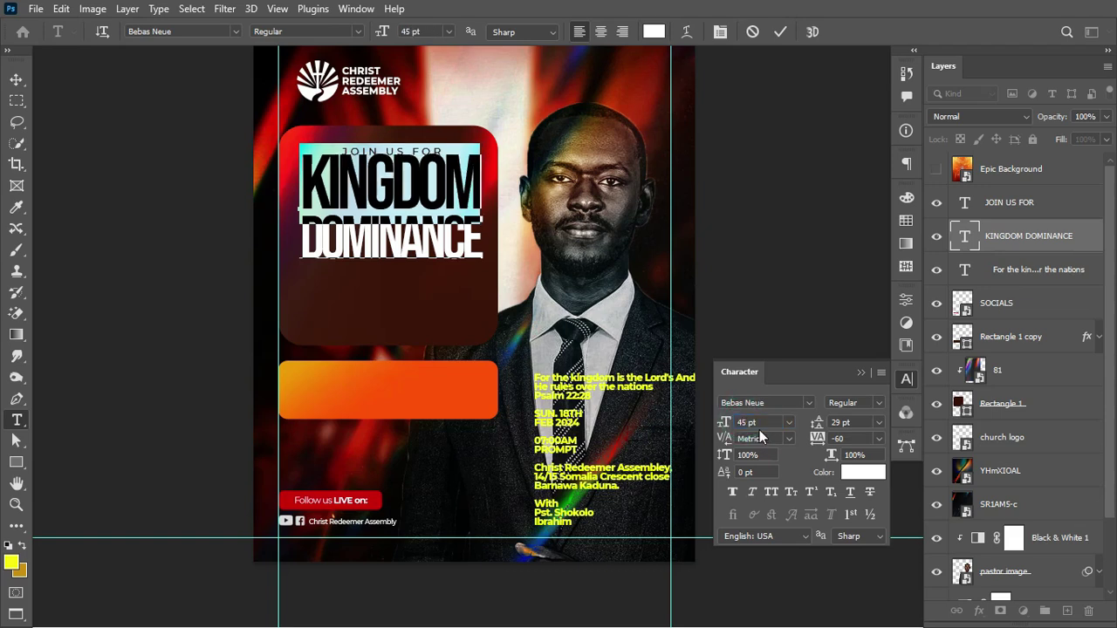
left_click(777, 31)
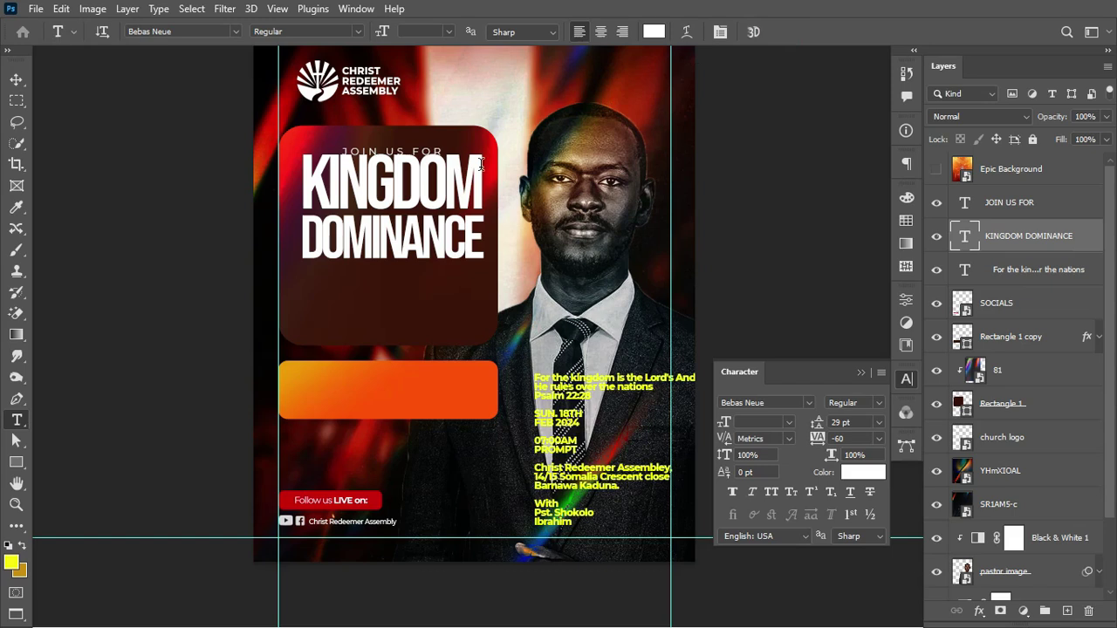
Step: Centre the "KINGDOM DOMINANCE" title horizontally on the brown rounded panel, using the panel's outline as a temporary selection
left_click(962, 405, "ctrl")
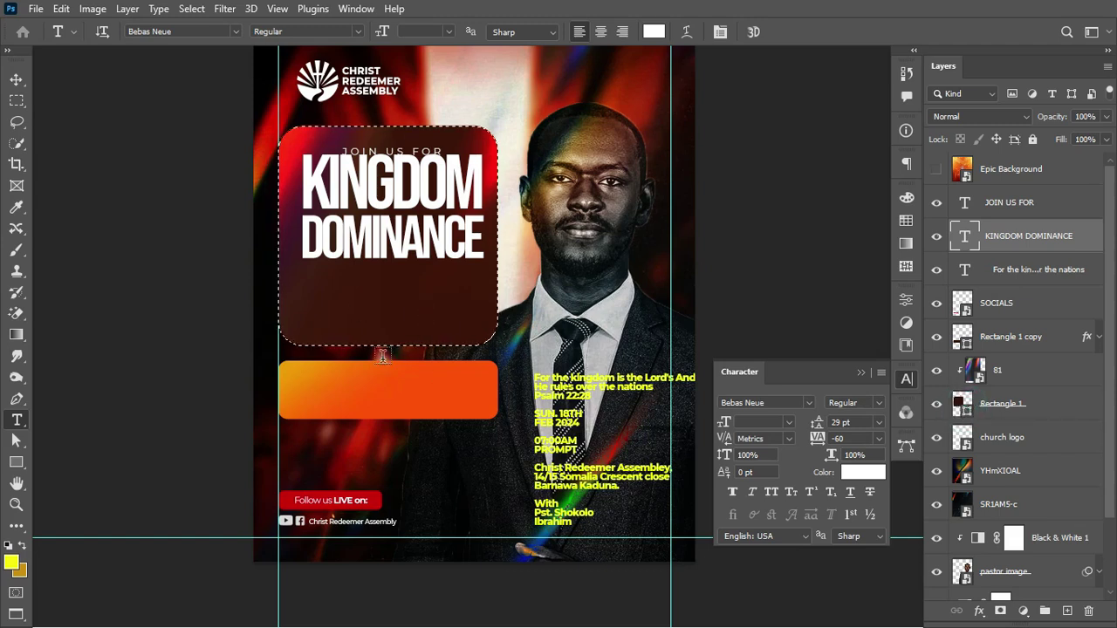
left_click(16, 78)
left_click(375, 35)
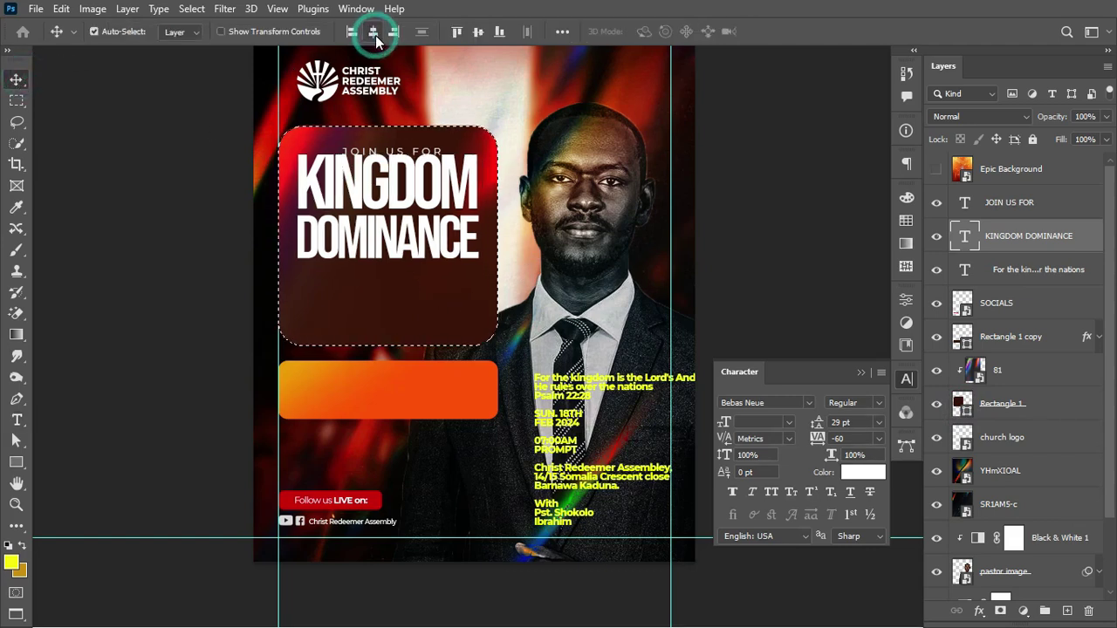
key("ctrl+d")
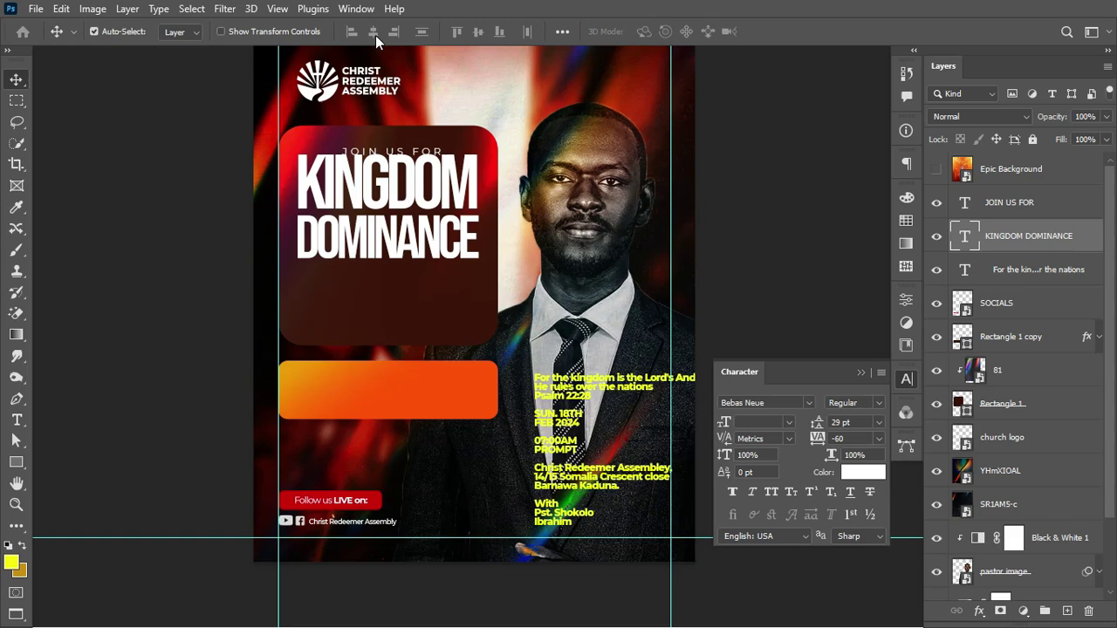
Step: Nudge the "KINGDOM DOMINANCE" title down until it clears the "JOIN US FOR" line
key("Down")
key("Down")
key("shift+Down")
key("shift+Down")
key("shift+Down")
key("shift+Down")
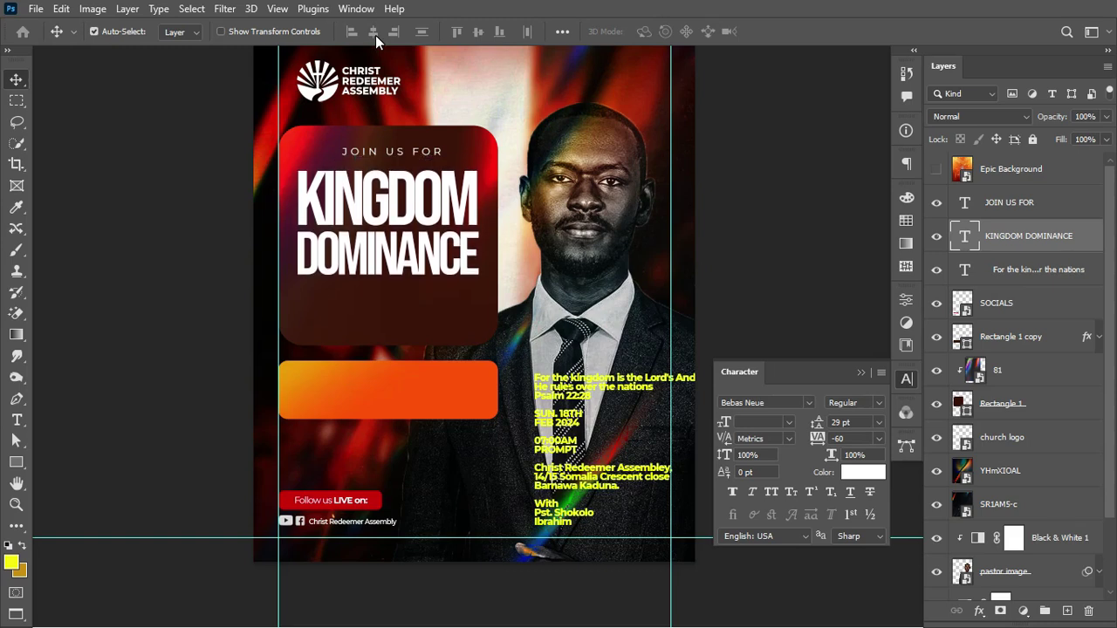
Step: Cut the Psalm 22:28 verse out of the yellow event details and paste it into its own text layer
key("t")
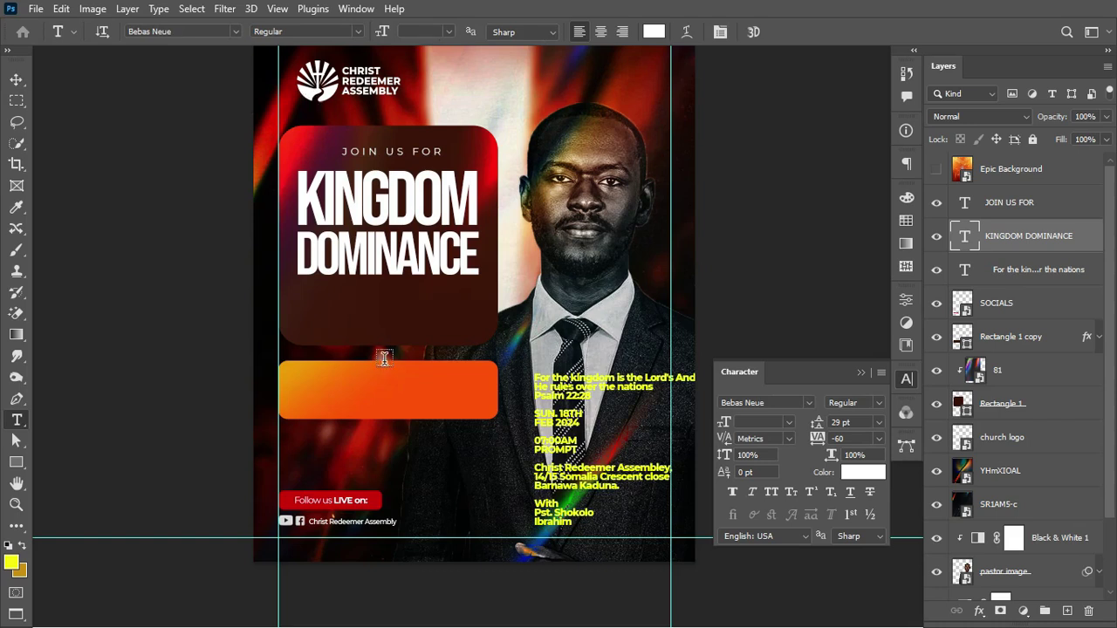
left_click_drag(532, 376, 642, 404)
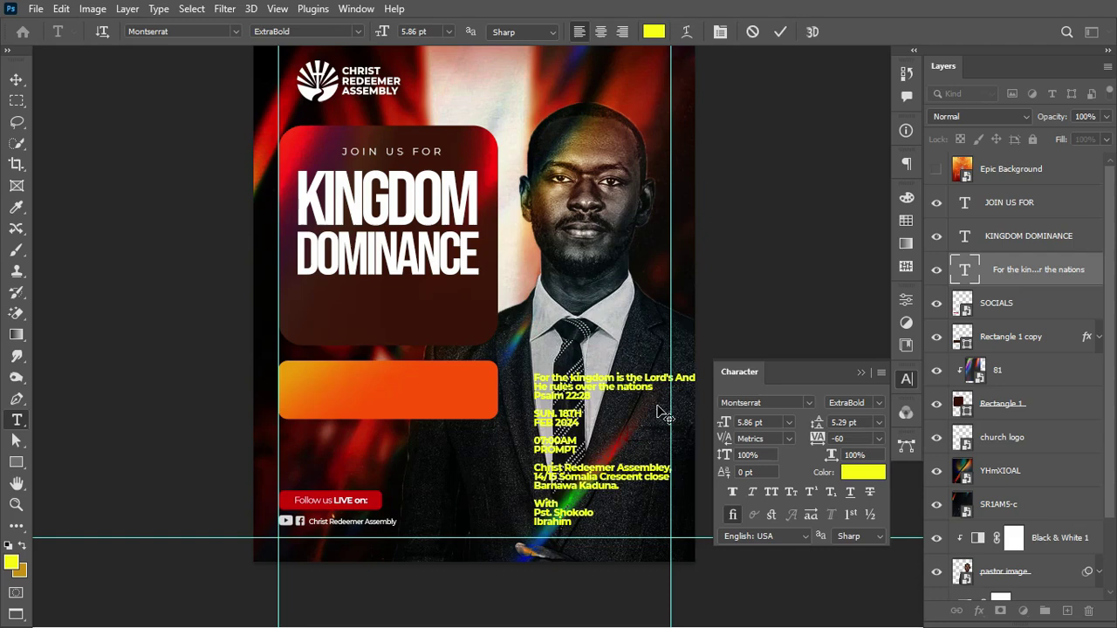
key("BackSpace")
left_click(538, 187)
key("ctrl+v")
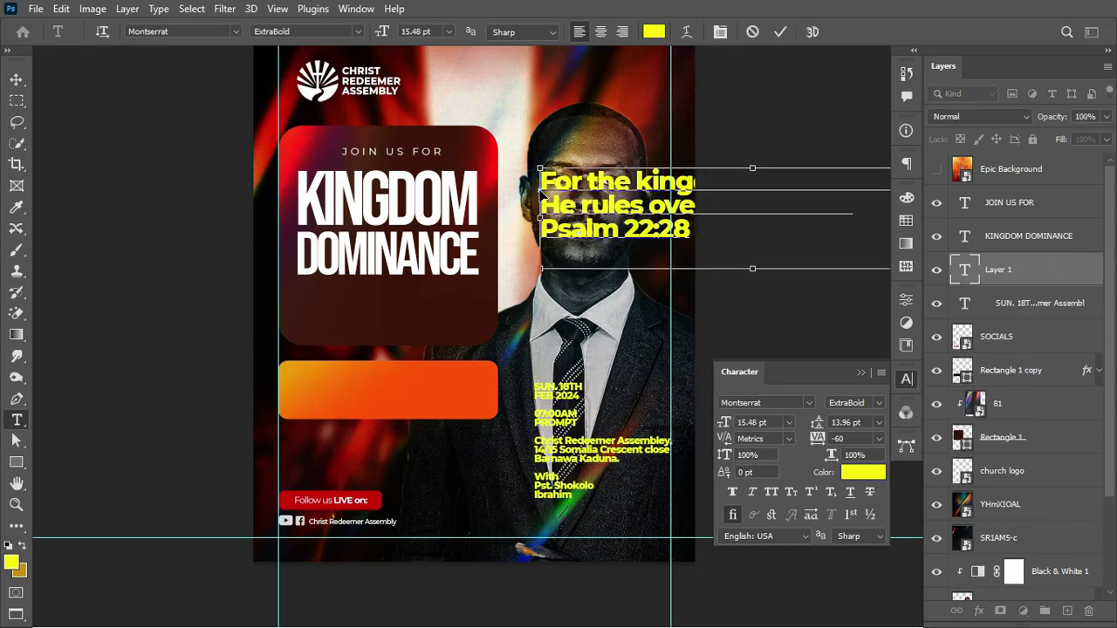
key("ctrl+Return")
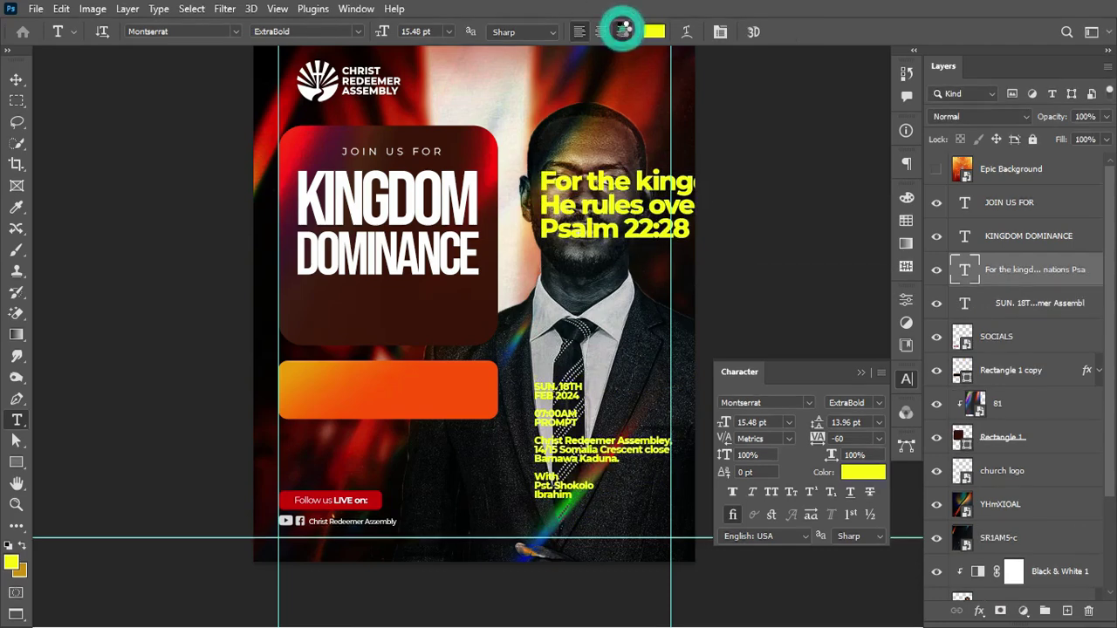
Step: Right-align the Psalm verse, change it to Montserrat Regular and colour it white (ffffff)
left_click(623, 32)
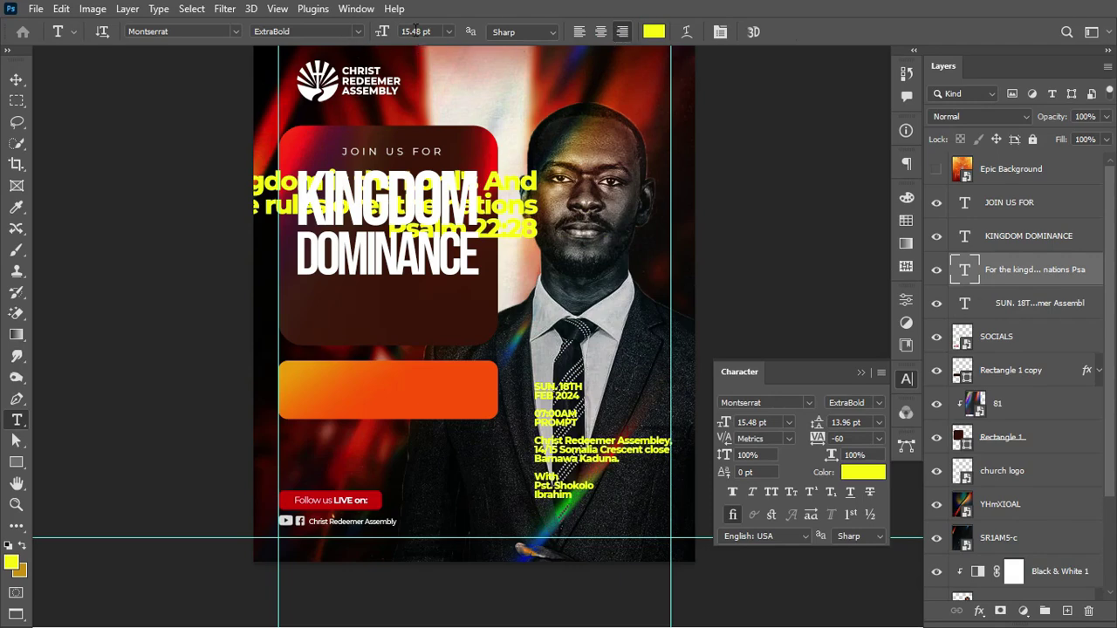
left_click(340, 33)
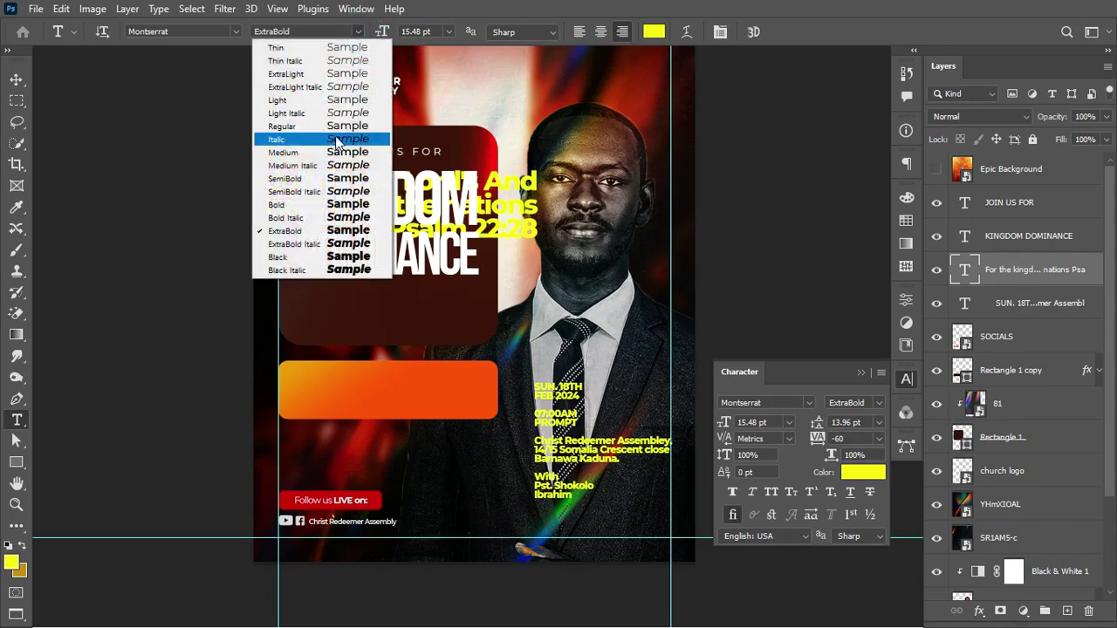
left_click(340, 126)
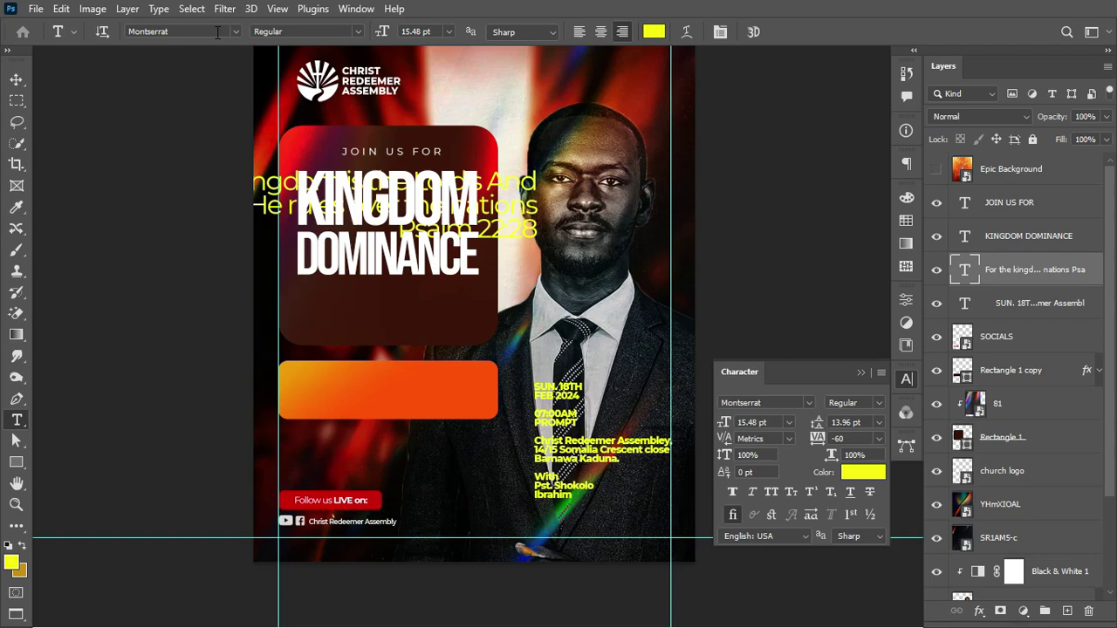
left_click(655, 35)
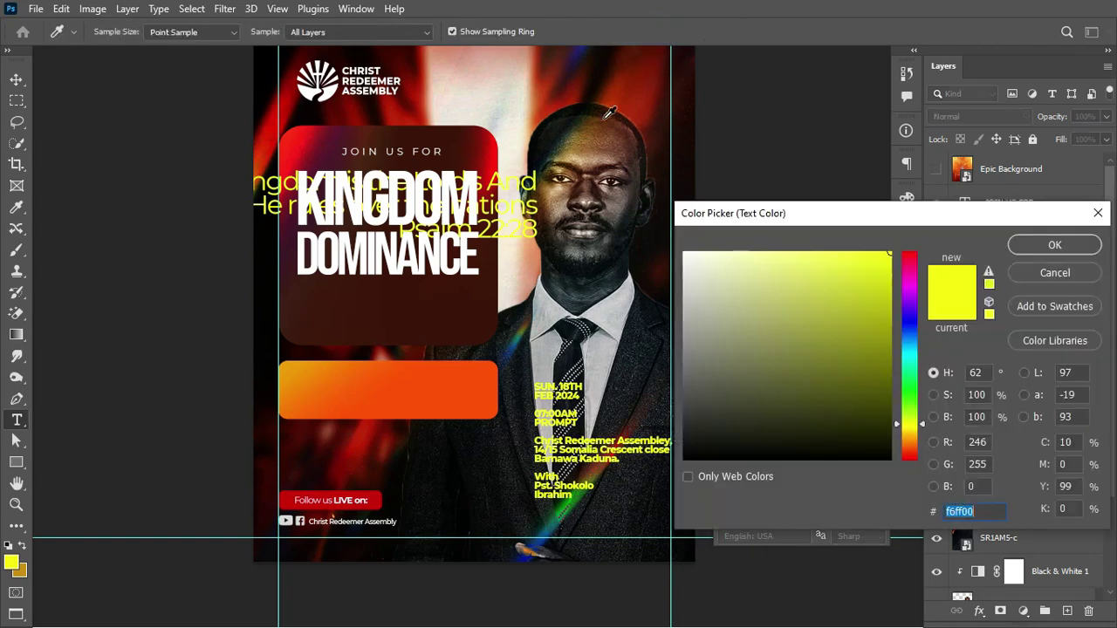
left_click_drag(700, 262, 685, 252)
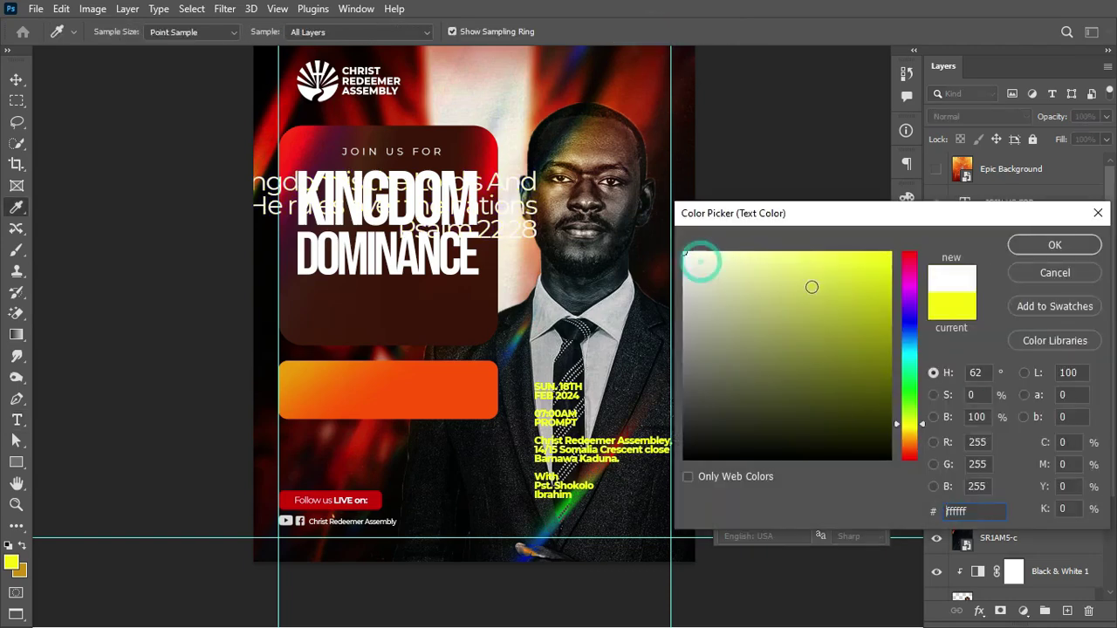
left_click(1054, 246)
Step: Scale the Psalm verse down to about 45.8% (7.1 pt) and place it directly beneath "DOMINANCE", matching the title's width
key("ctrl+t")
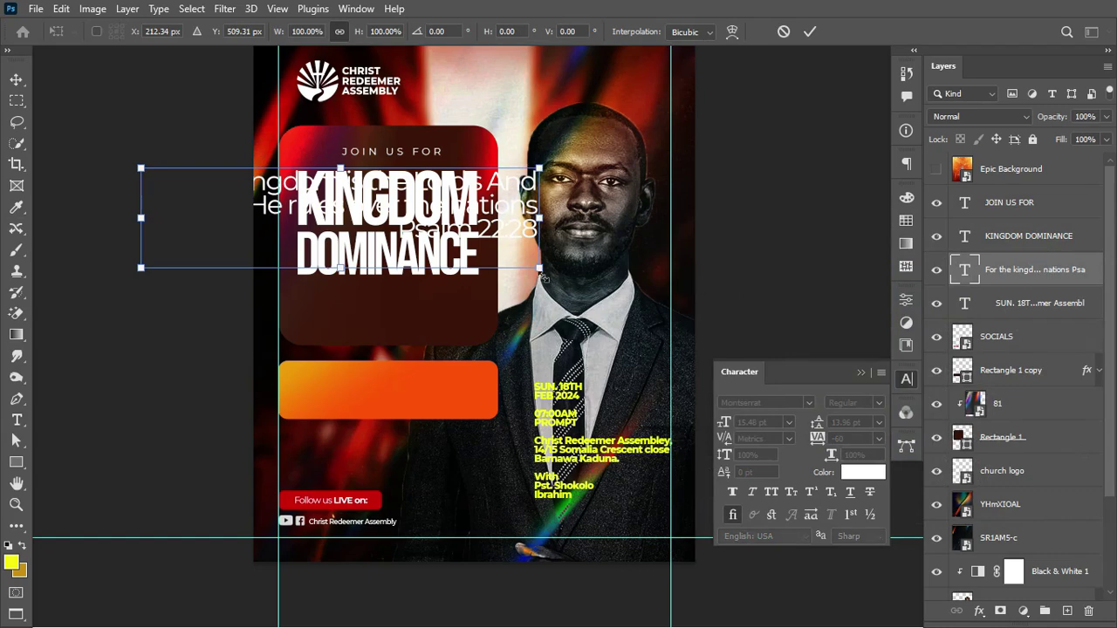
left_click_drag(543, 276, 450, 309)
key("Up")
key("Up")
key("Up")
key("Up")
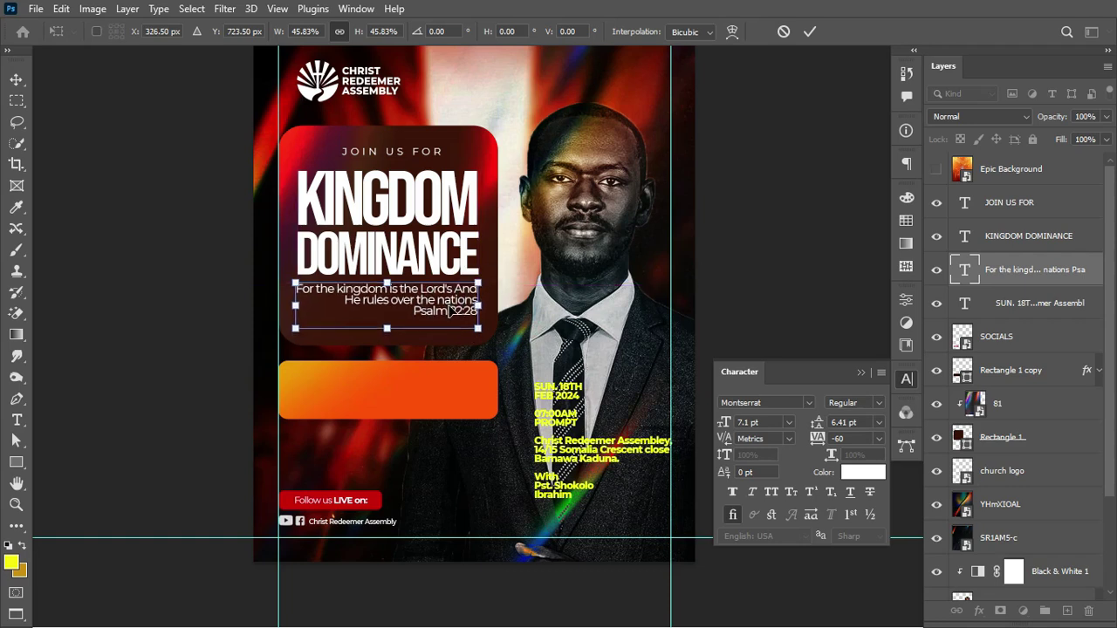
key("Return")
Step: Make the "Psalm 22:28" reference line Montserrat Bold
key("t")
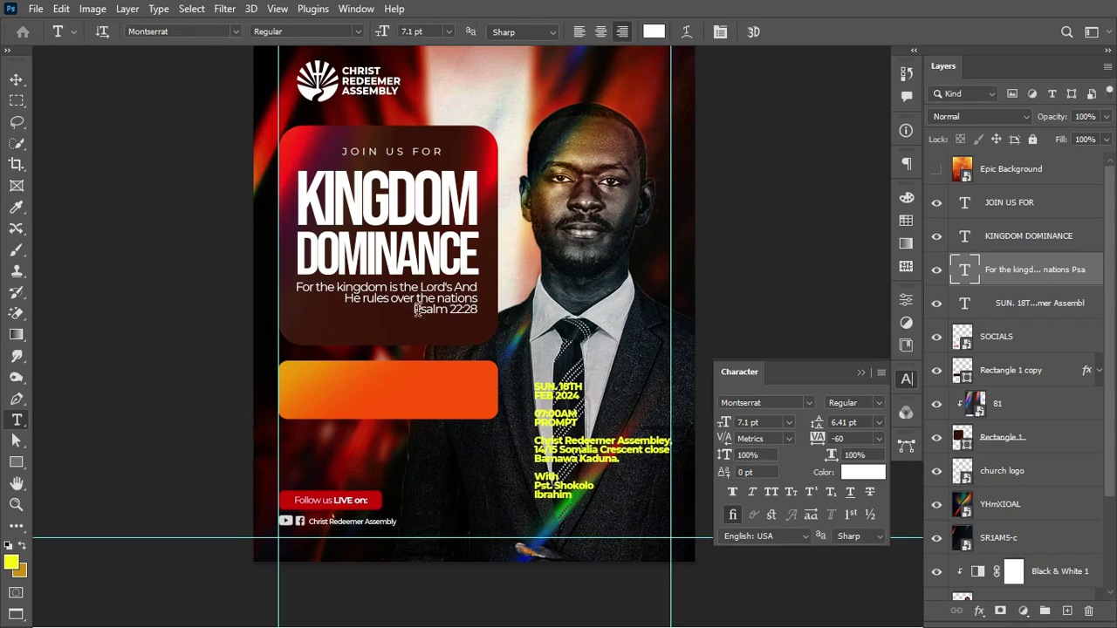
left_click_drag(415, 310, 487, 315)
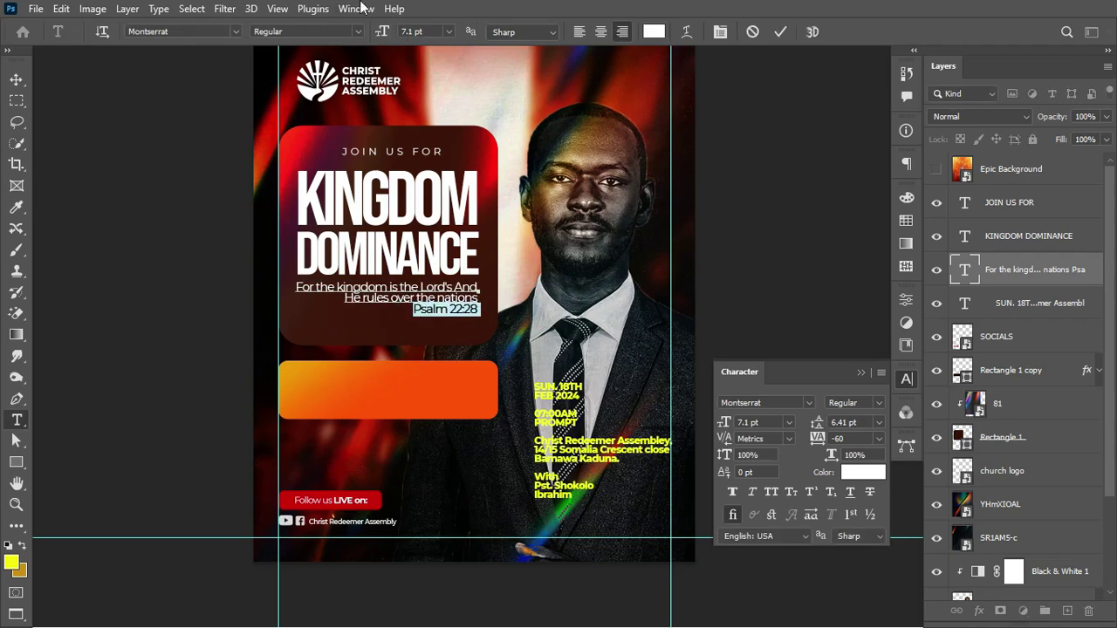
left_click(358, 32)
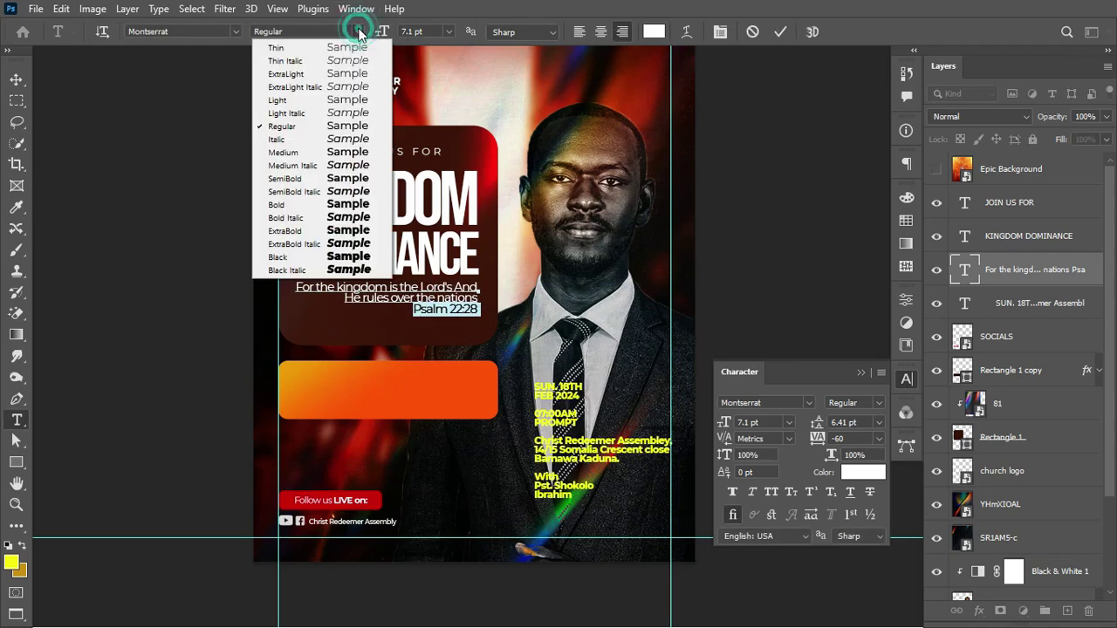
left_click(313, 212)
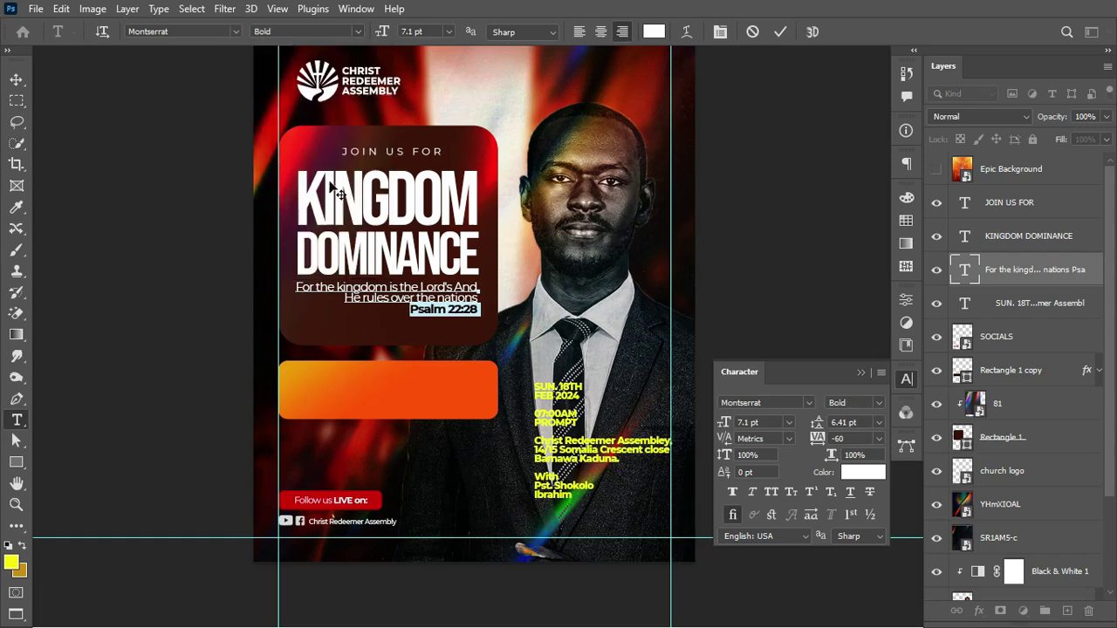
left_click(781, 31)
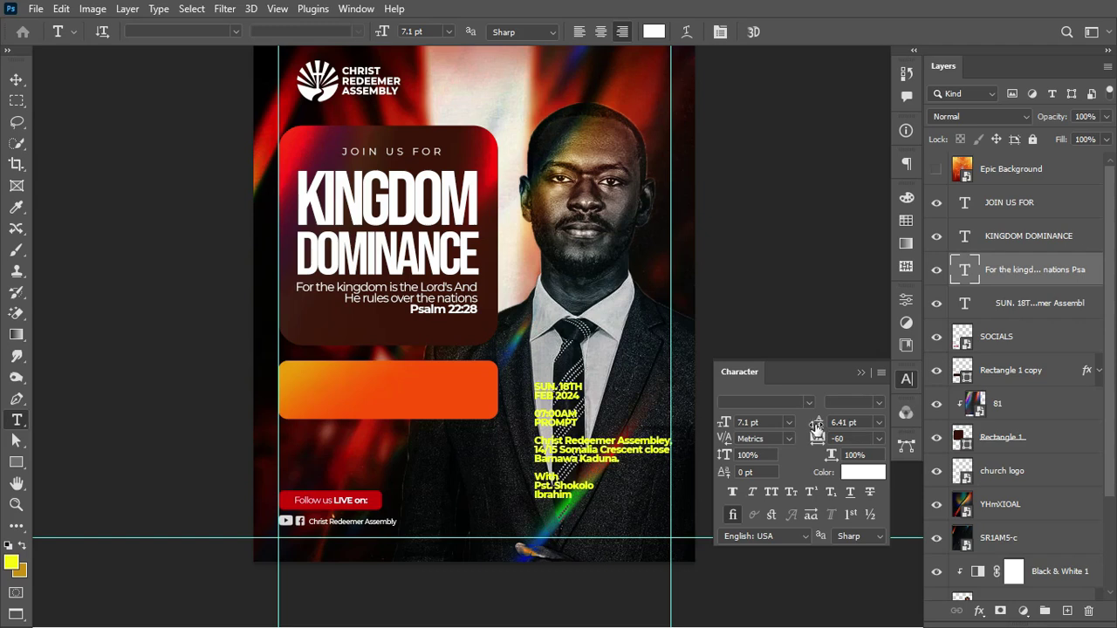
Step: Set the verse's line spacing to 8 pt, then scale it to about 87% (6.19 pt), keeping its right edge flush with the title
left_click_drag(813, 426, 812, 422)
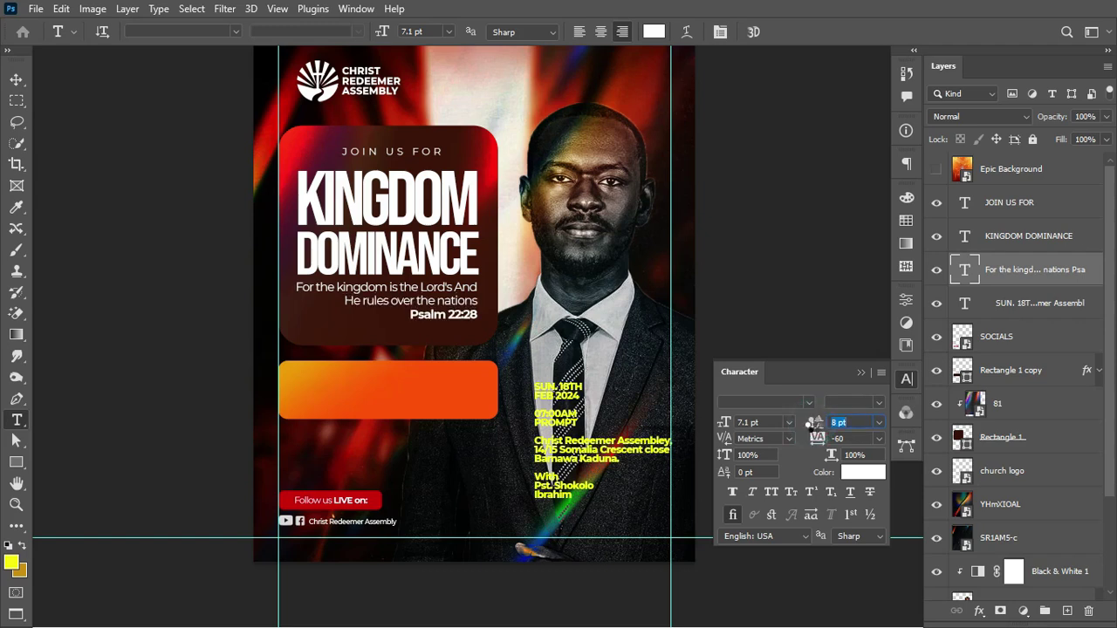
left_click(872, 373)
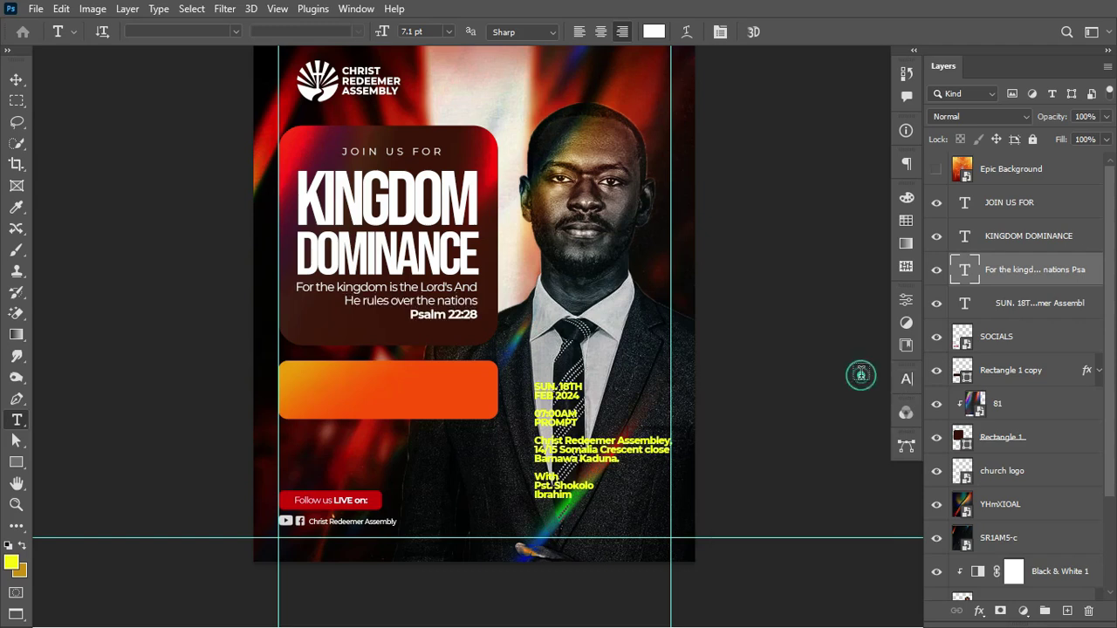
key("ctrl+t")
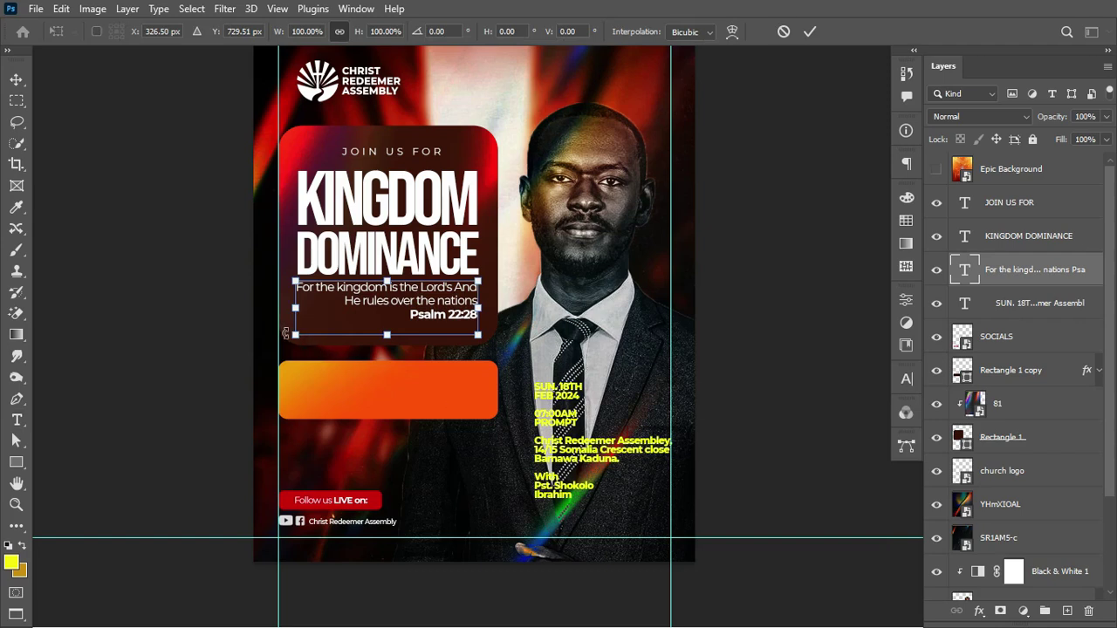
left_click_drag(293, 333, 325, 327)
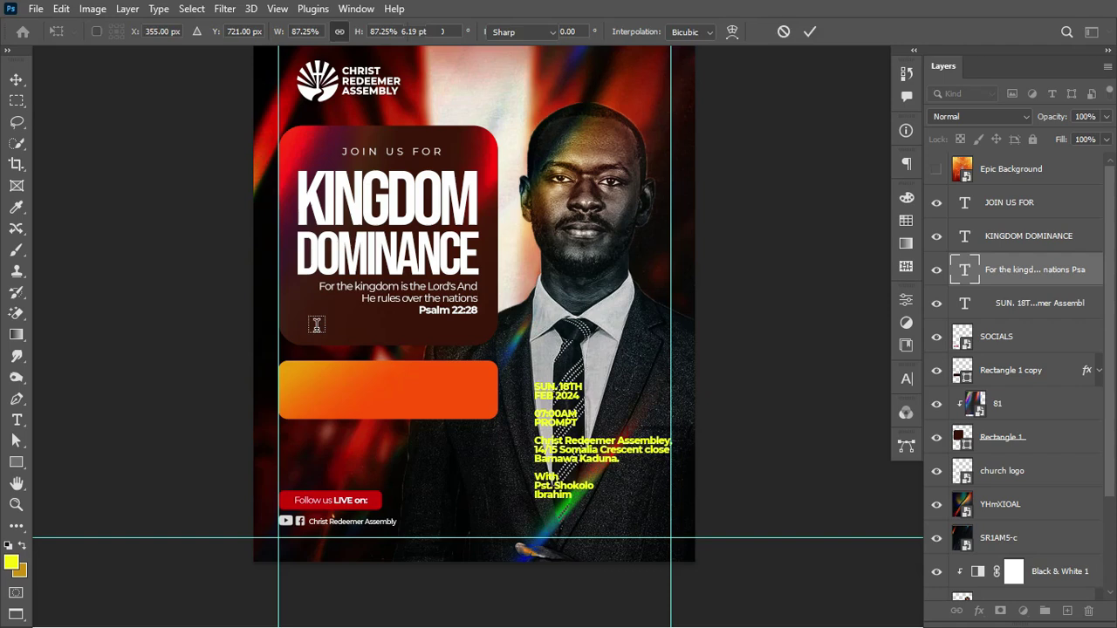
key("Return")
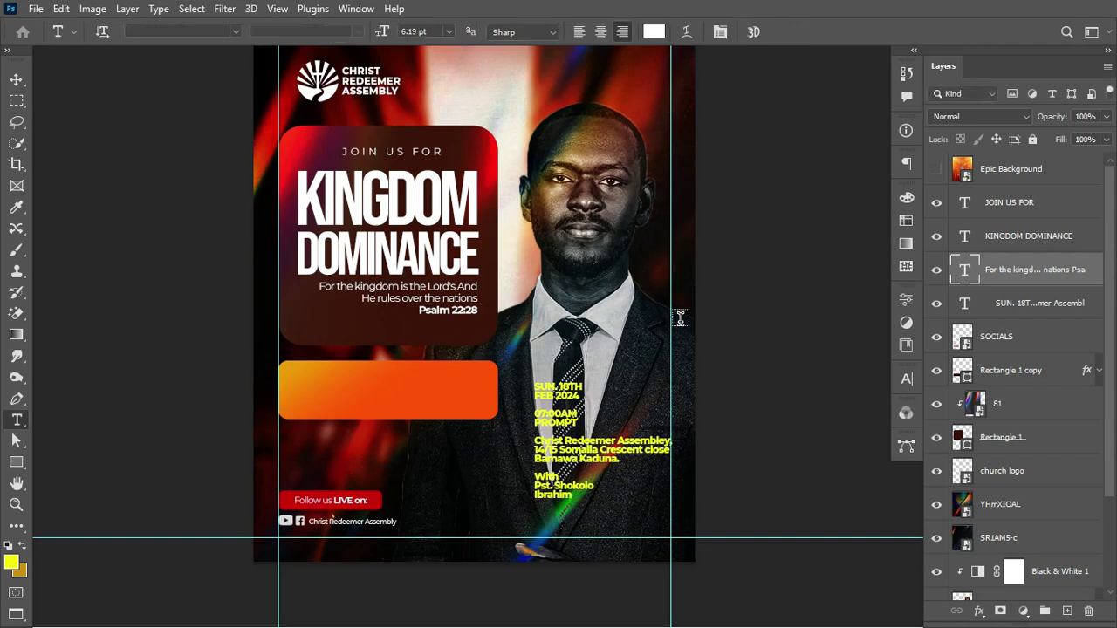
Step: Add a Curves adjustment above layer 81, pull its shadows slightly down and clip it to the brown panel
left_click(963, 407)
left_click(936, 407)
left_click(938, 408)
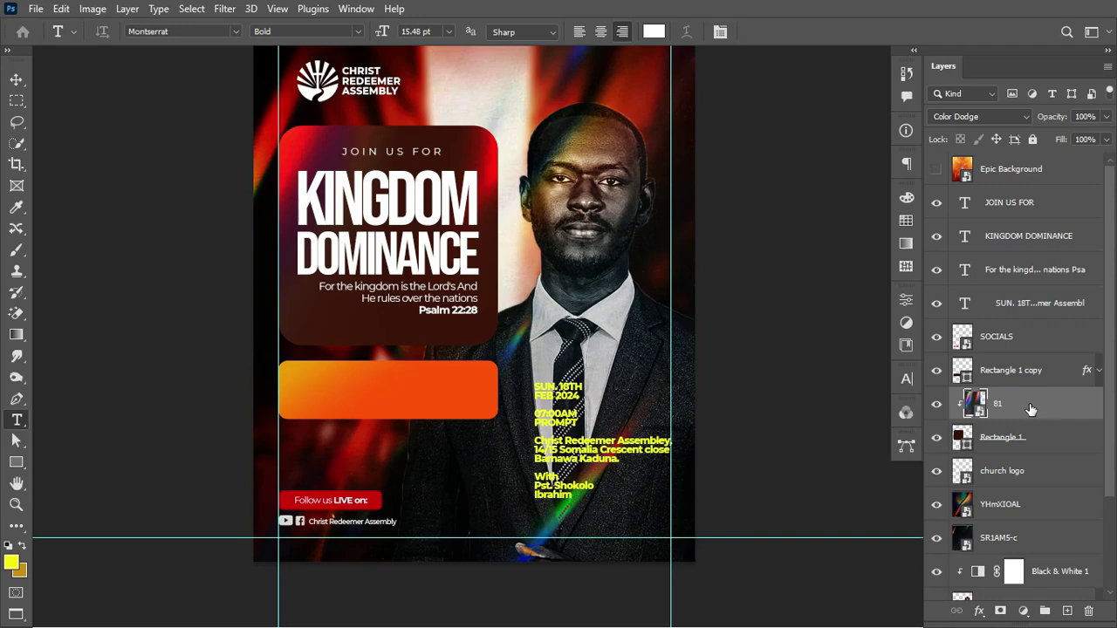
left_click(1024, 612)
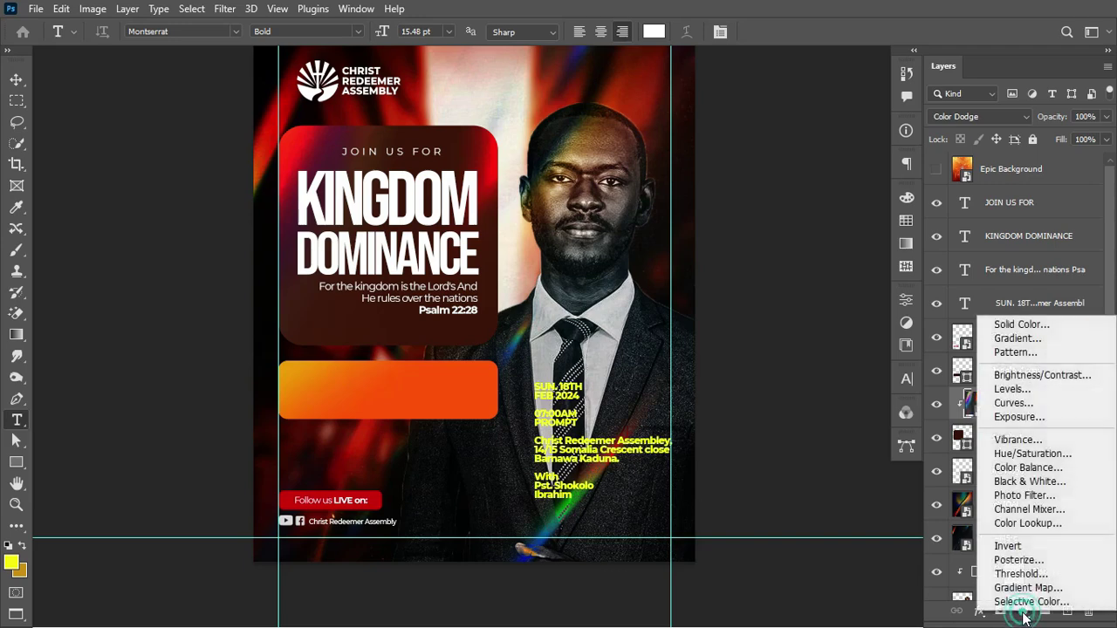
left_click(1012, 403)
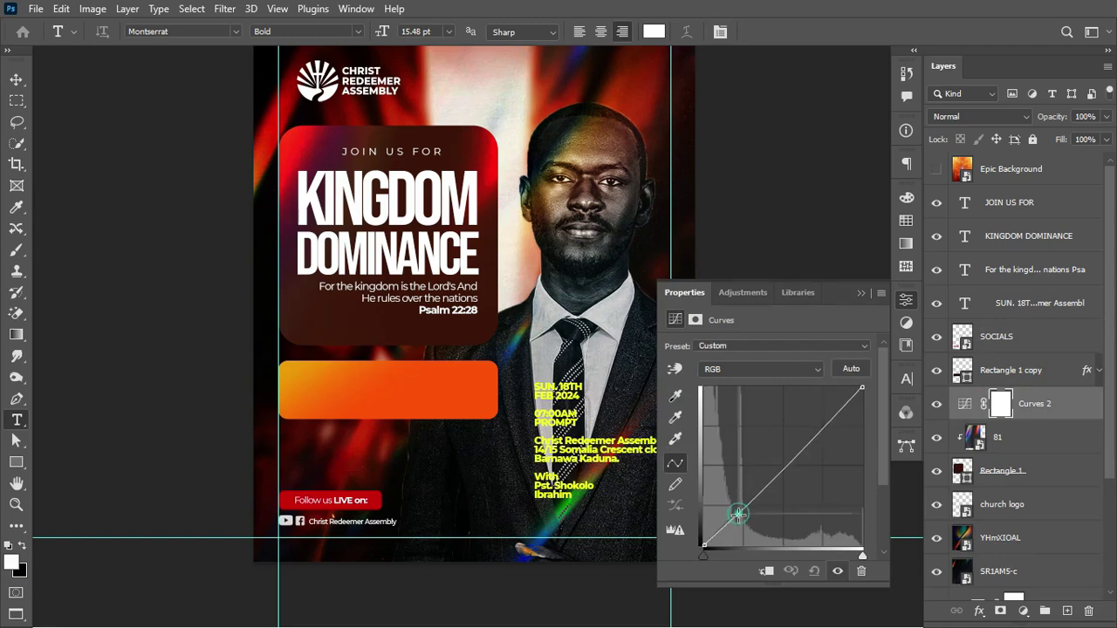
left_click_drag(738, 515, 739, 518)
left_click(767, 572)
left_click(861, 292)
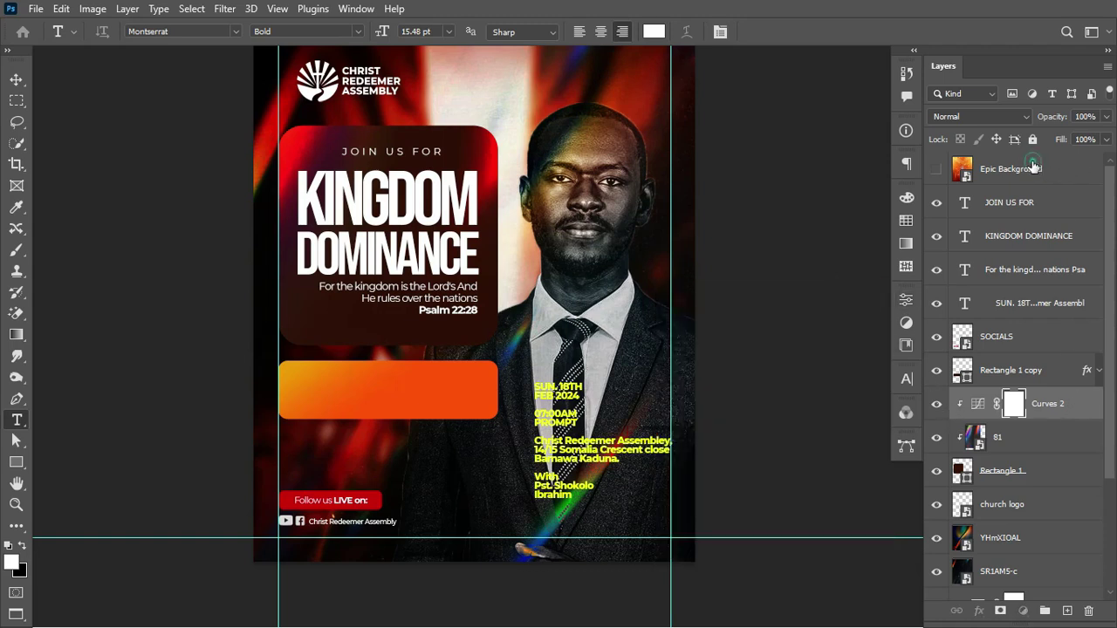
Step: Place the Epic Background layer directly above the "KINGDOM DOMINANCE" text, make it visible and clip it to the title
left_click(1034, 168)
left_click_drag(1034, 168, 1020, 238)
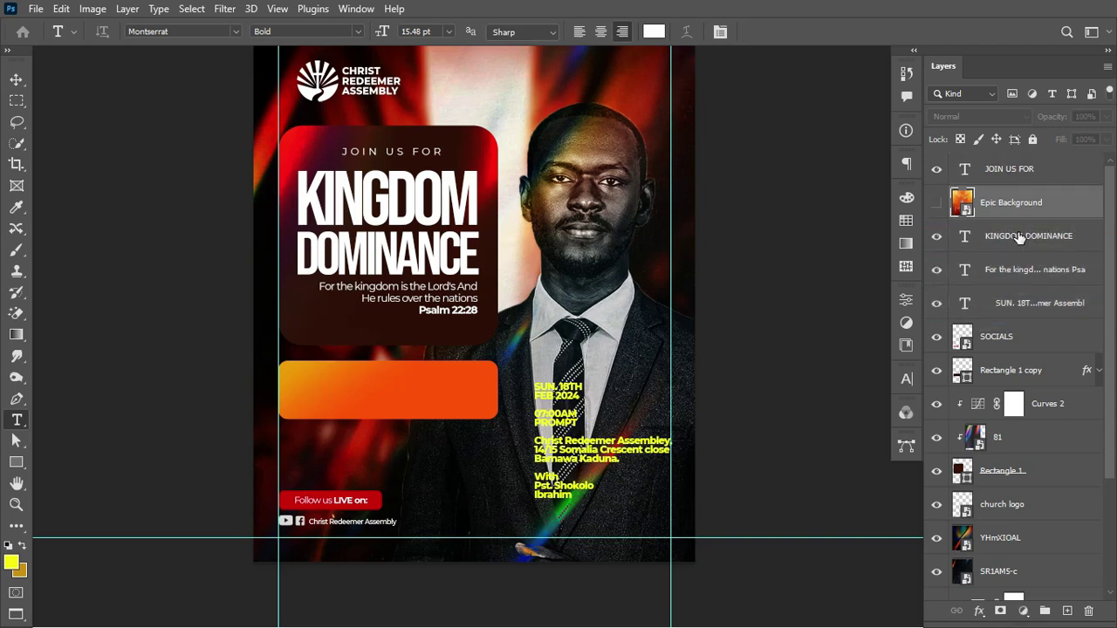
left_click(936, 204)
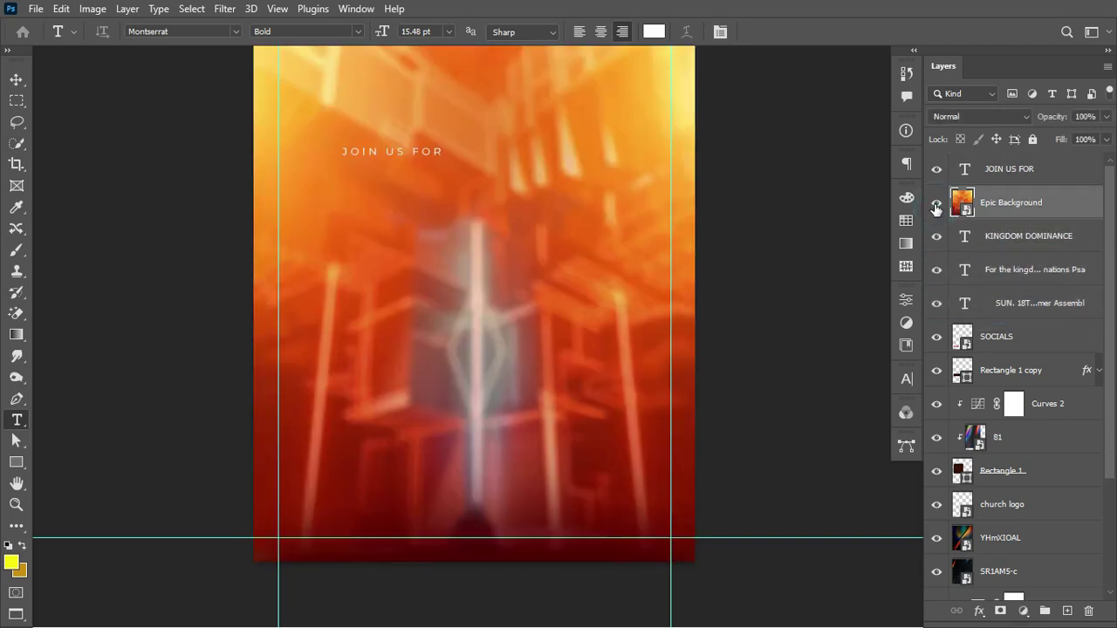
left_click(1003, 217, "alt")
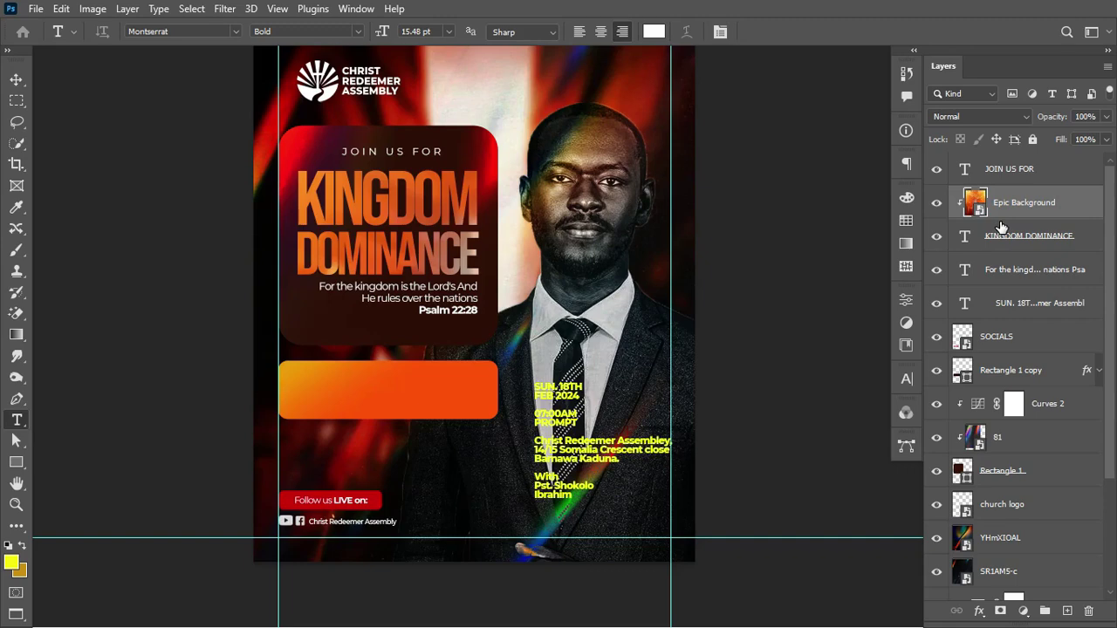
Step: Scale the clipped Epic Background to about 19.7%, position it over the whole "KINGDOM DOMINANCE" title, and hide the guides
key("ctrl+t")
left_click_drag(690, 289, 580, 297)
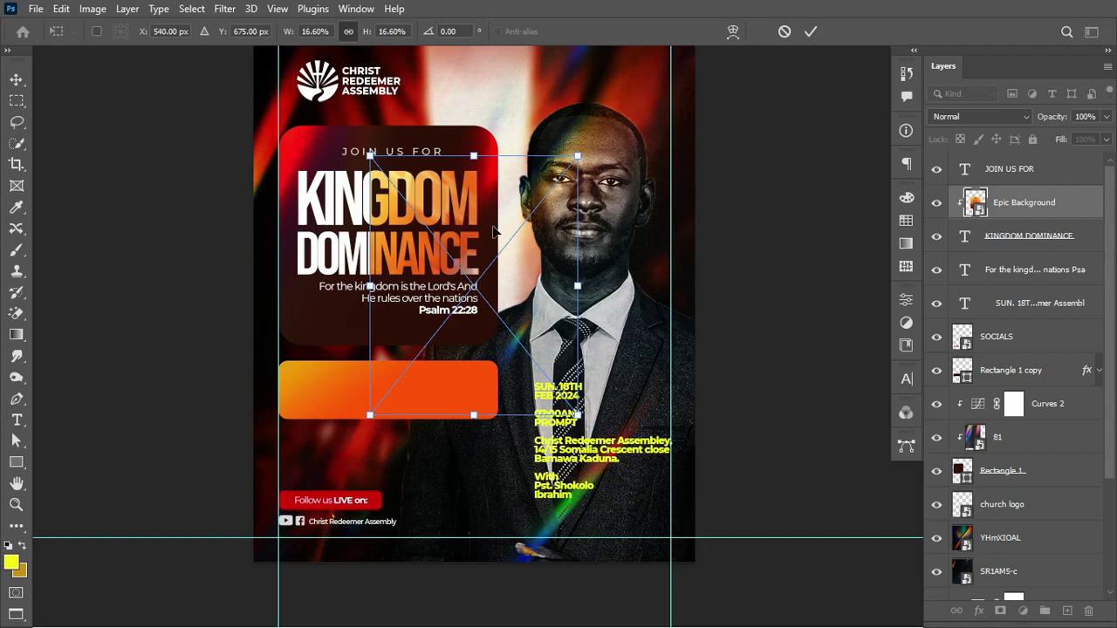
left_click_drag(484, 219, 405, 224)
key("Return")
key("t")
key("ctrl+t")
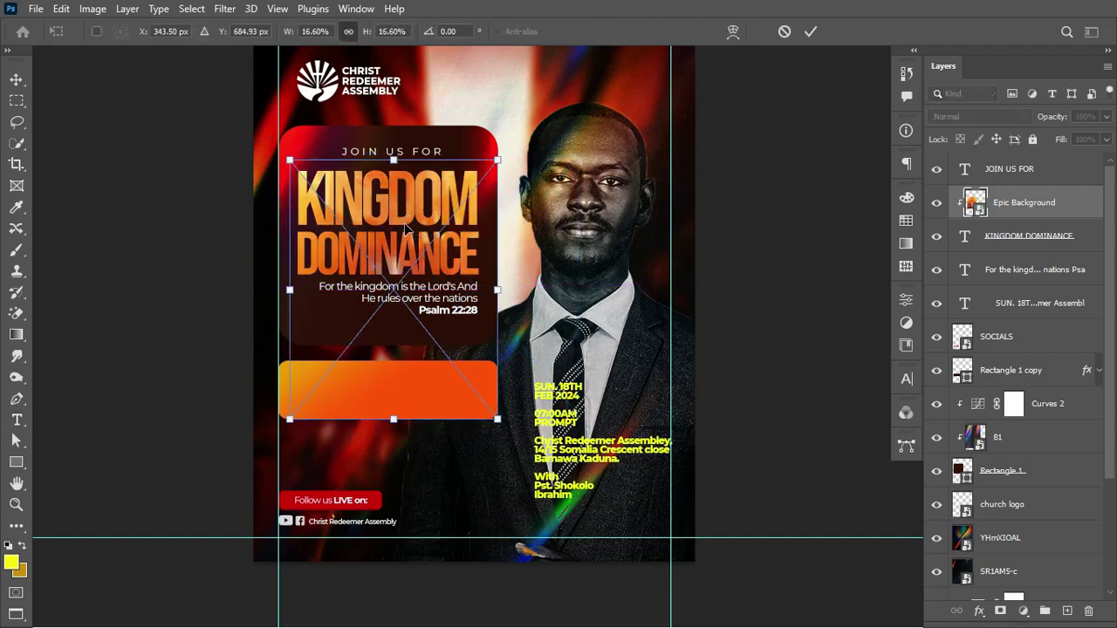
left_click_drag(498, 423, 538, 469)
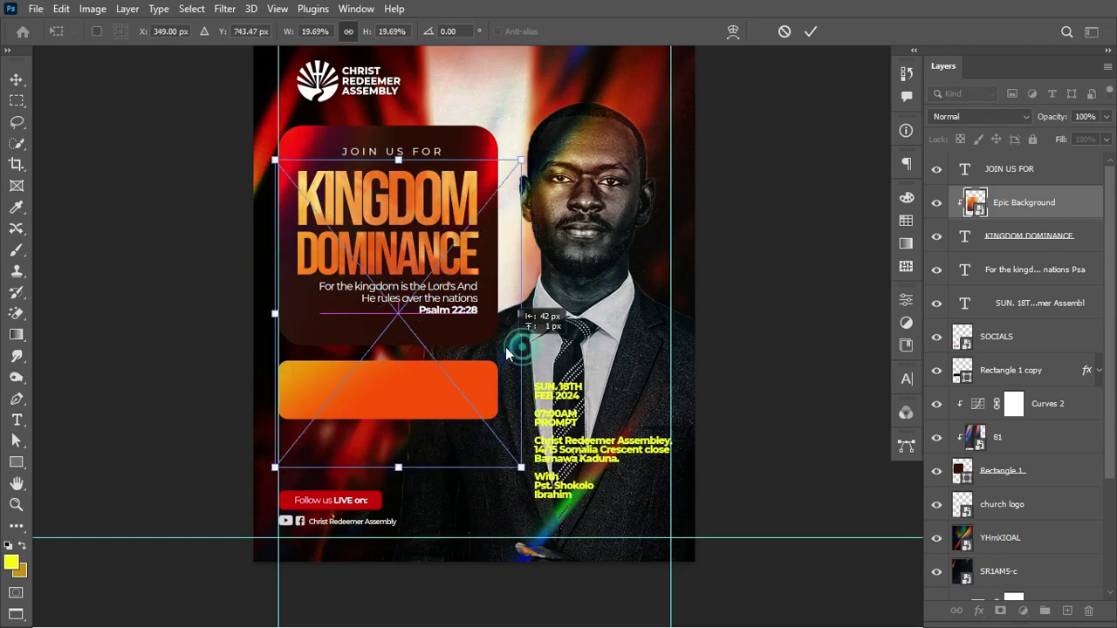
key("Return")
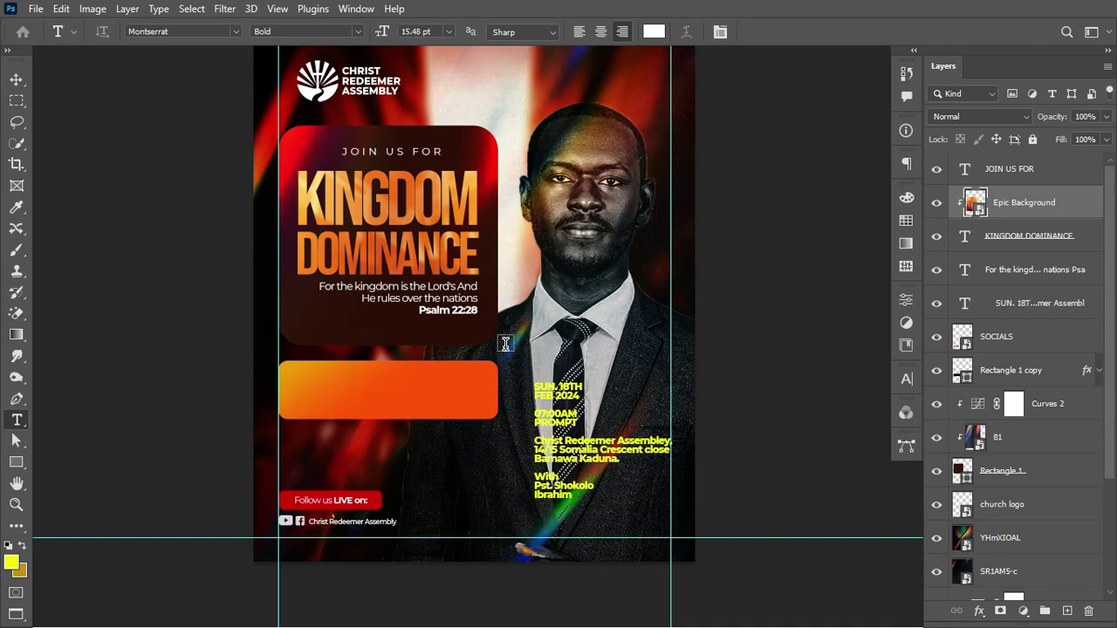
key("ctrl+semicolon")
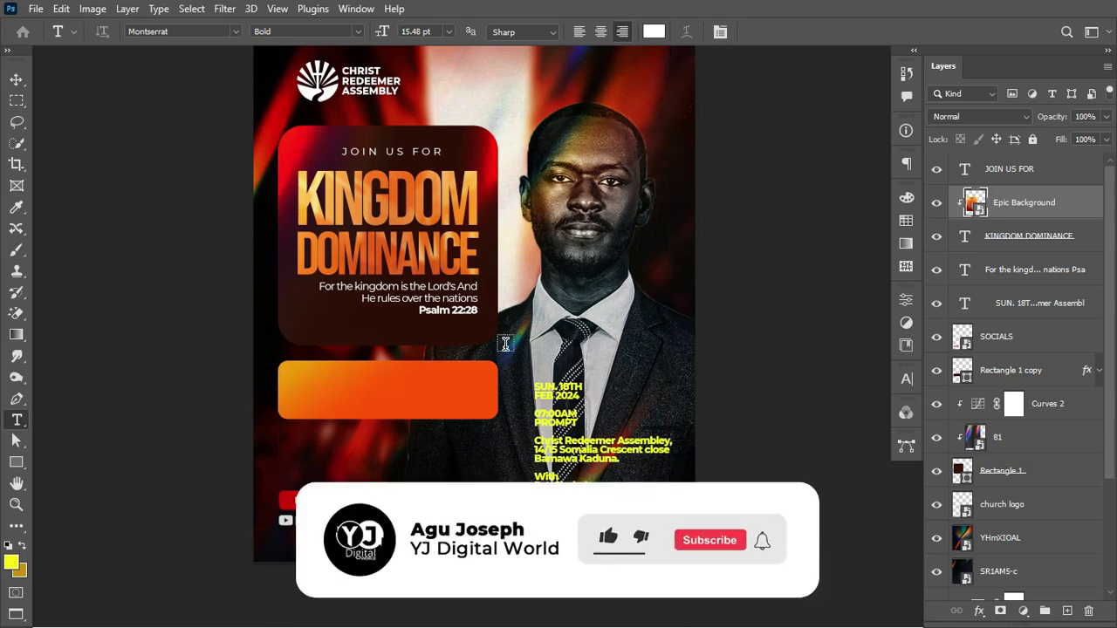
scroll(505, 343, "up", 3)
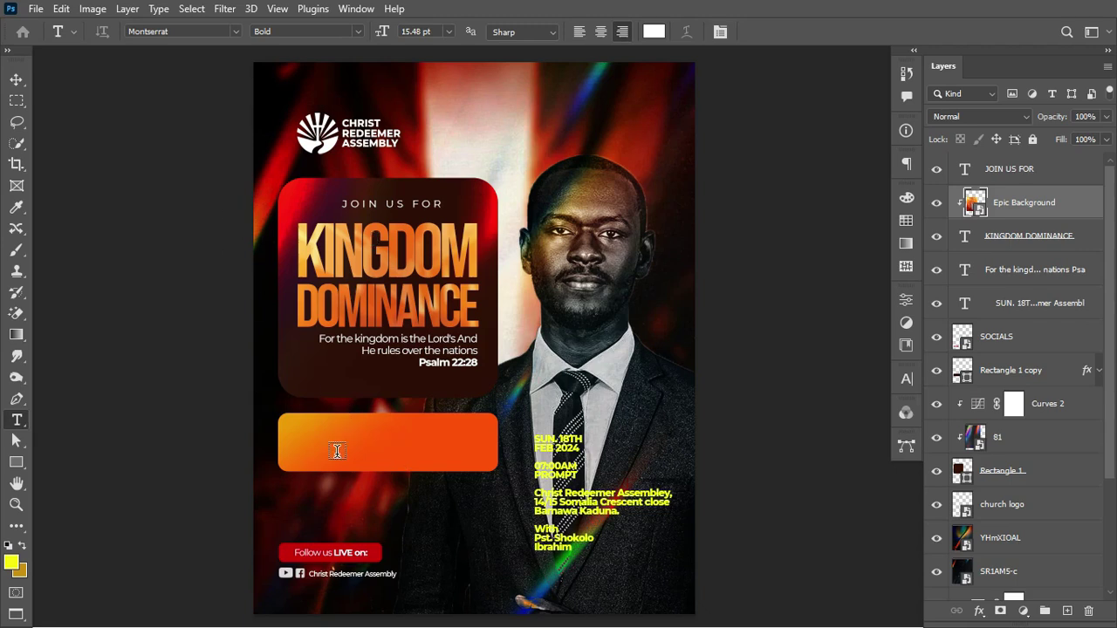
Step: Cut "SUN. 18TH FEB 2024" out of the yellow details text and paste it as a separate text layer over the man's chest
left_click_drag(536, 439, 583, 451)
key("ctrl+c")
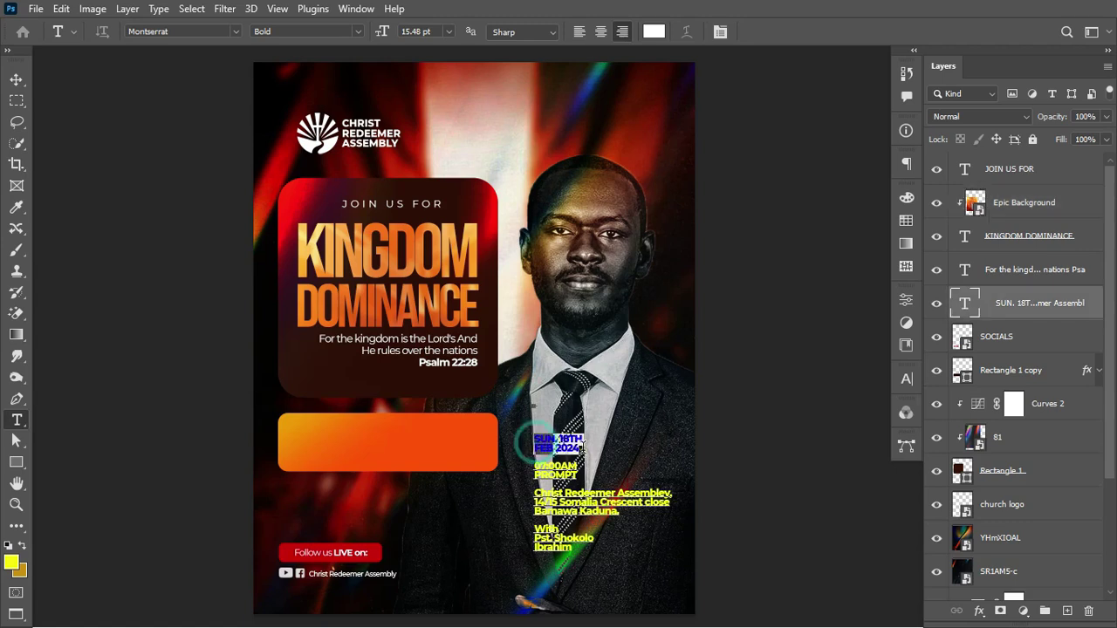
key("BackSpace")
key("ctrl+Return")
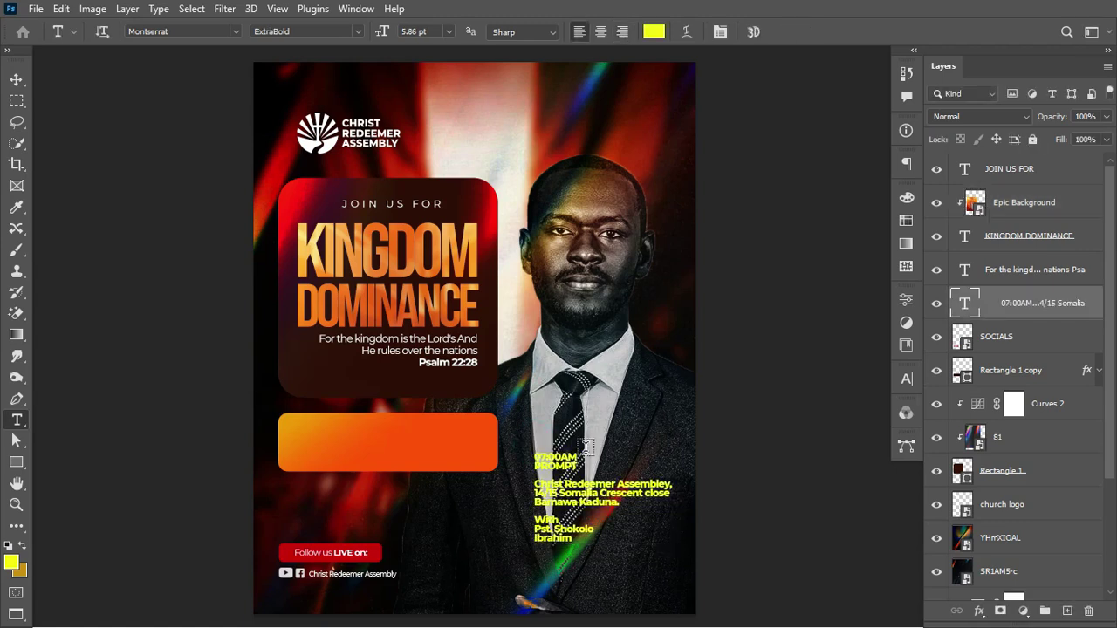
left_click(566, 350)
key("ctrl+v")
key("ctrl+Return")
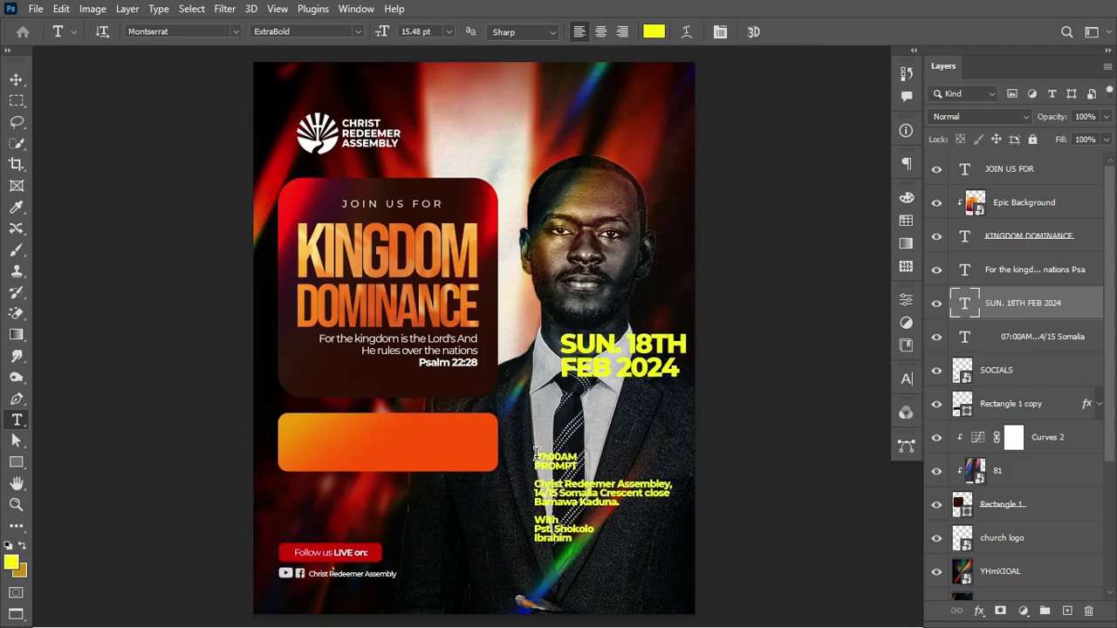
Step: Cut "07:00AM PROMPT" out of the yellow details text and paste it as its own text layer below the date
left_click_drag(536, 455, 577, 470)
key("ctrl+c")
key("BackSpace")
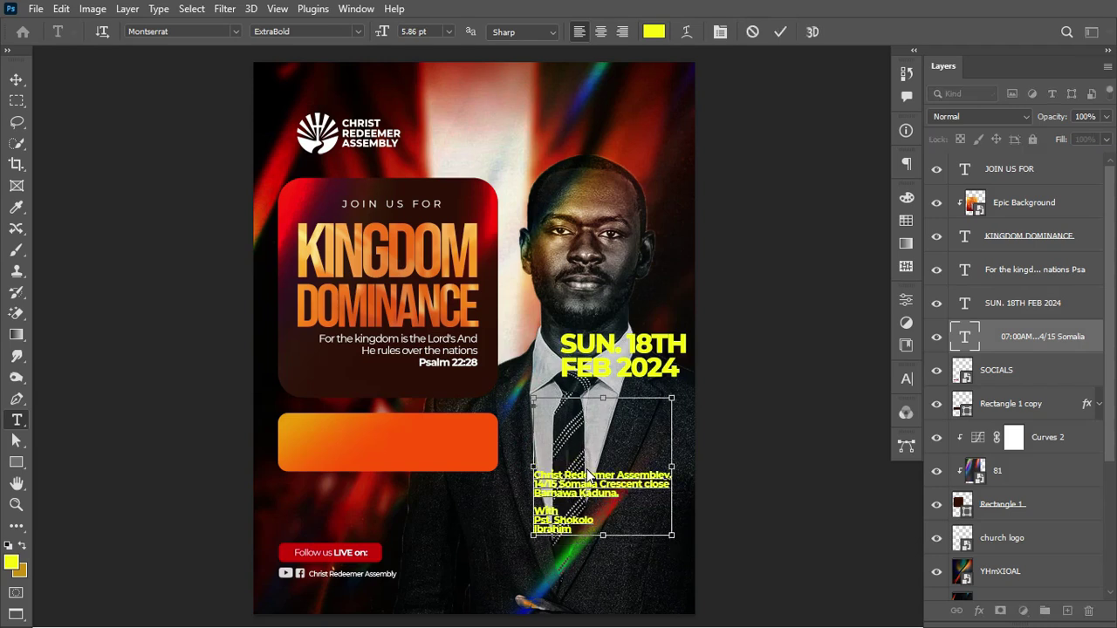
key("ctrl+Return")
left_click(563, 404)
key("ctrl+v")
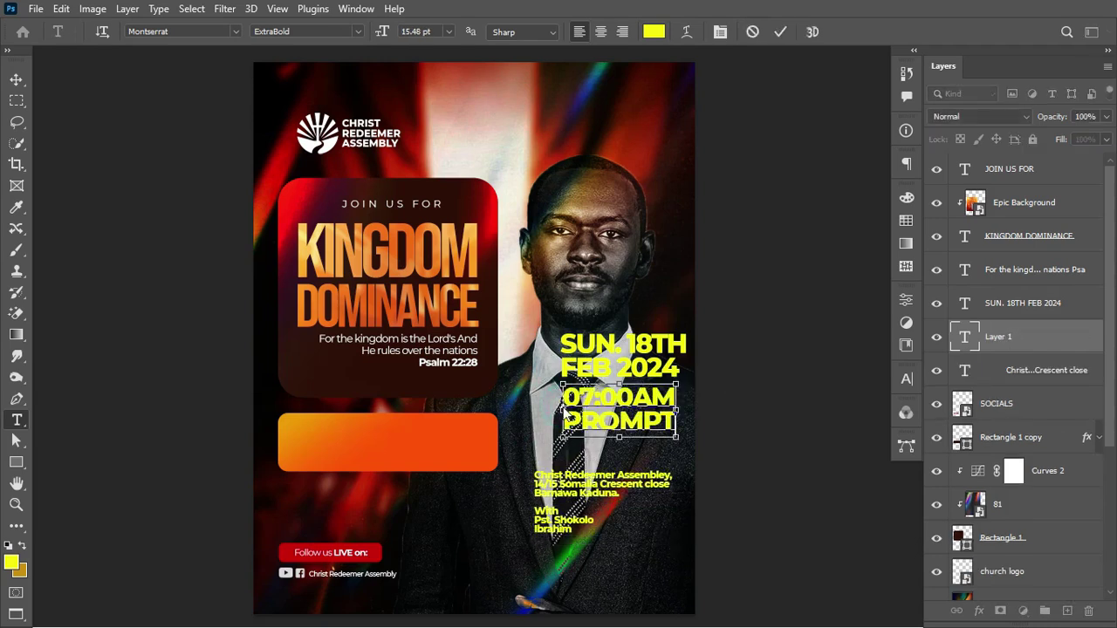
key("ctrl+Return")
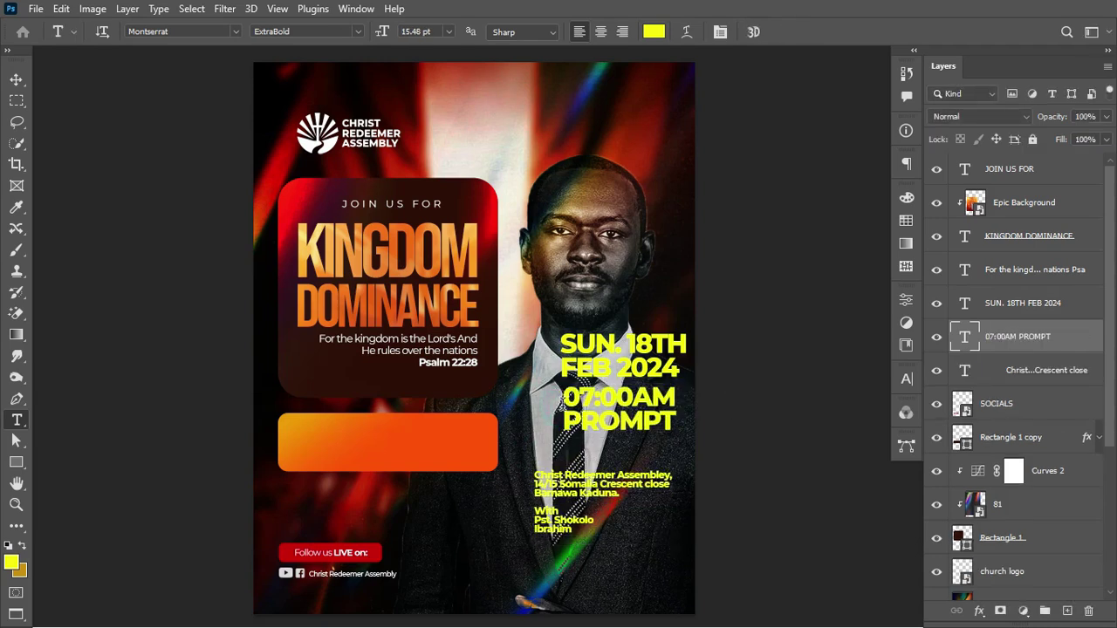
Step: Set the text colour of the date and time layers to white (ffffff)
left_click(1026, 303, "shift")
left_click(654, 33)
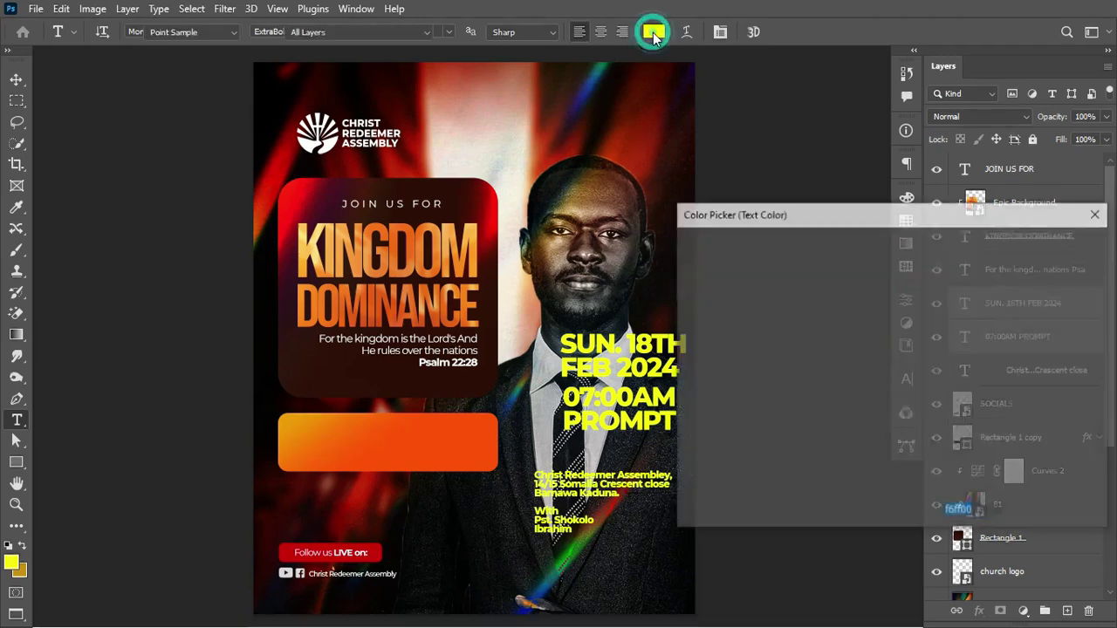
left_click_drag(714, 261, 683, 252)
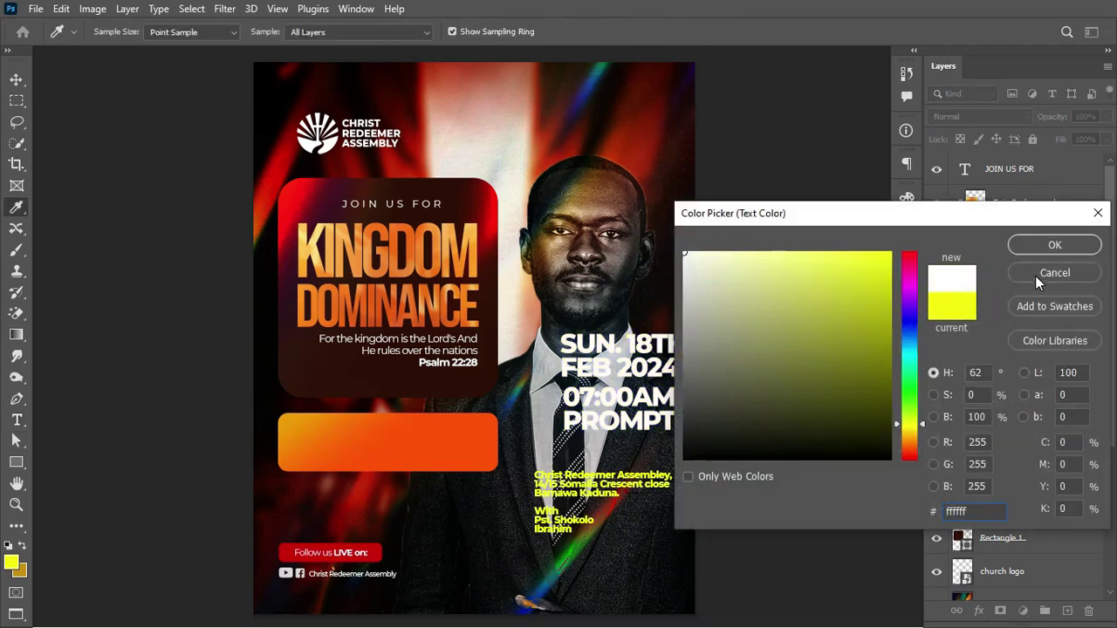
left_click(1052, 248)
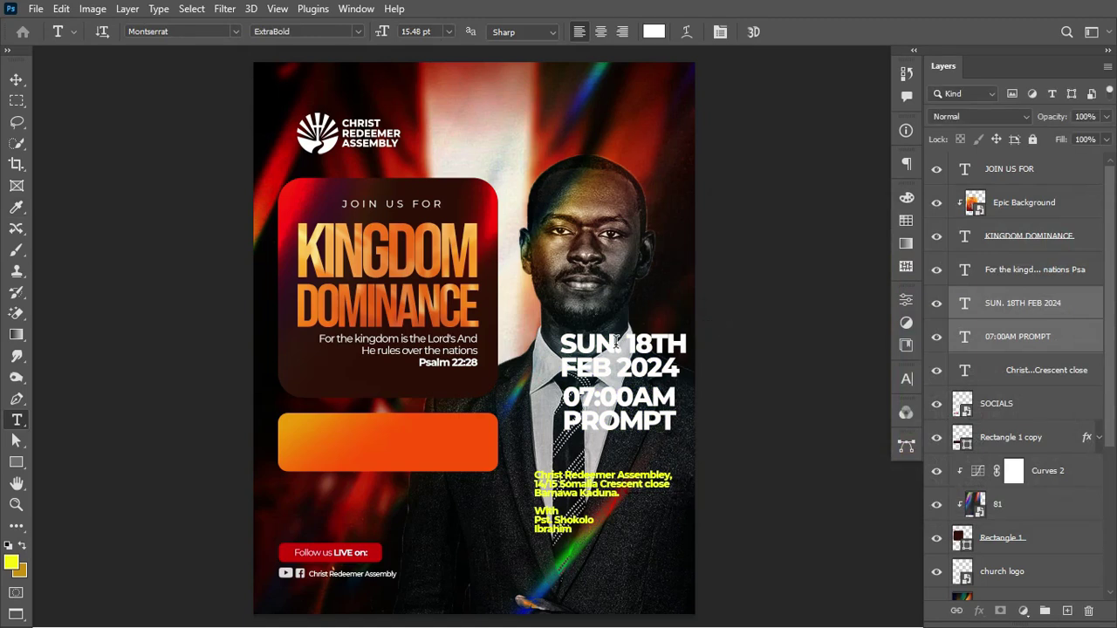
left_click_drag(615, 342, 581, 342)
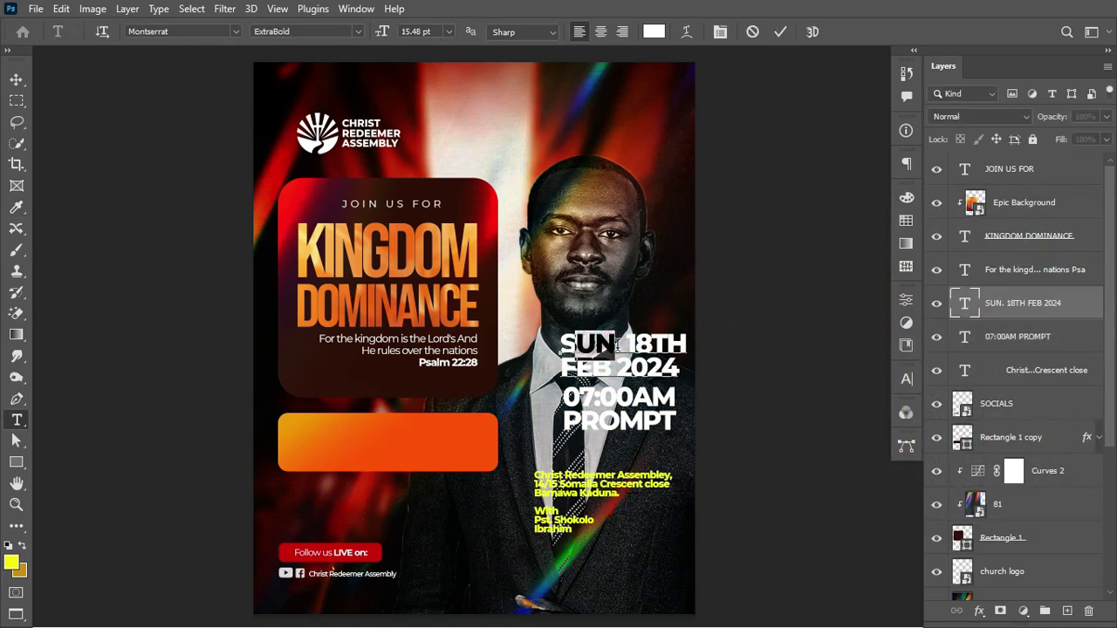
key("ctrl+a")
left_click(739, 293)
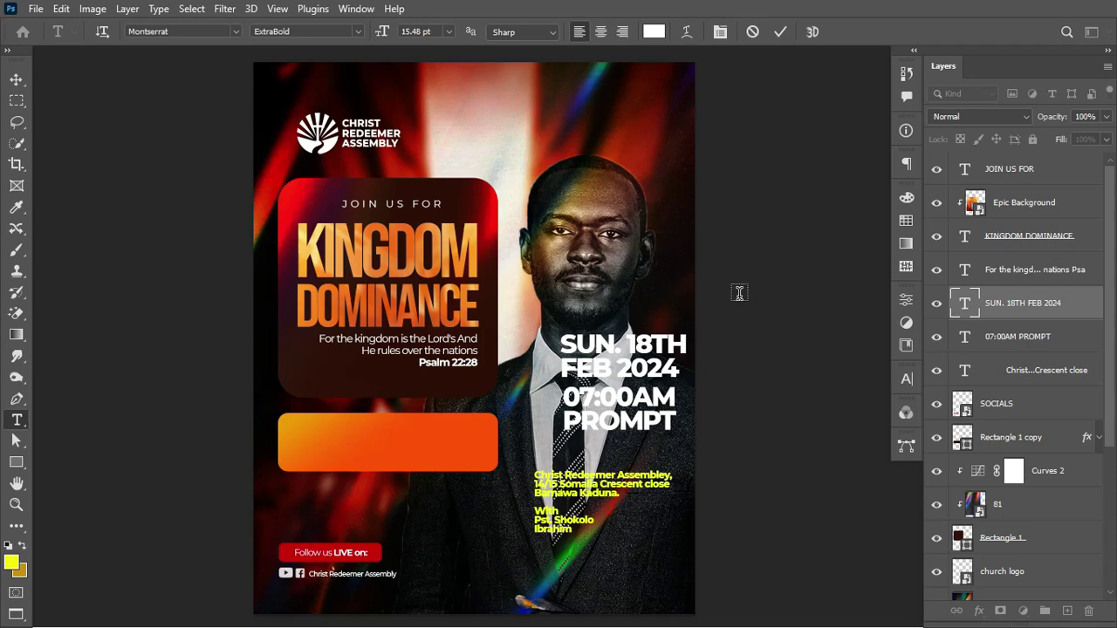
Step: Set the text colour of both the date and time layers to dark grey 1f1f1f
left_click(1030, 345, "shift")
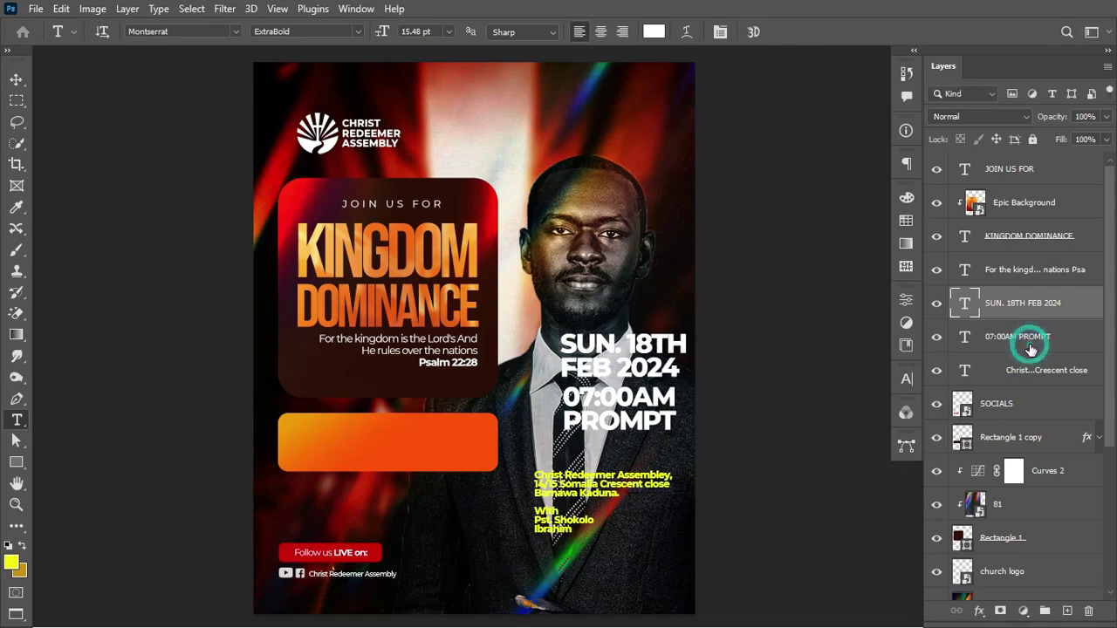
left_click(662, 32)
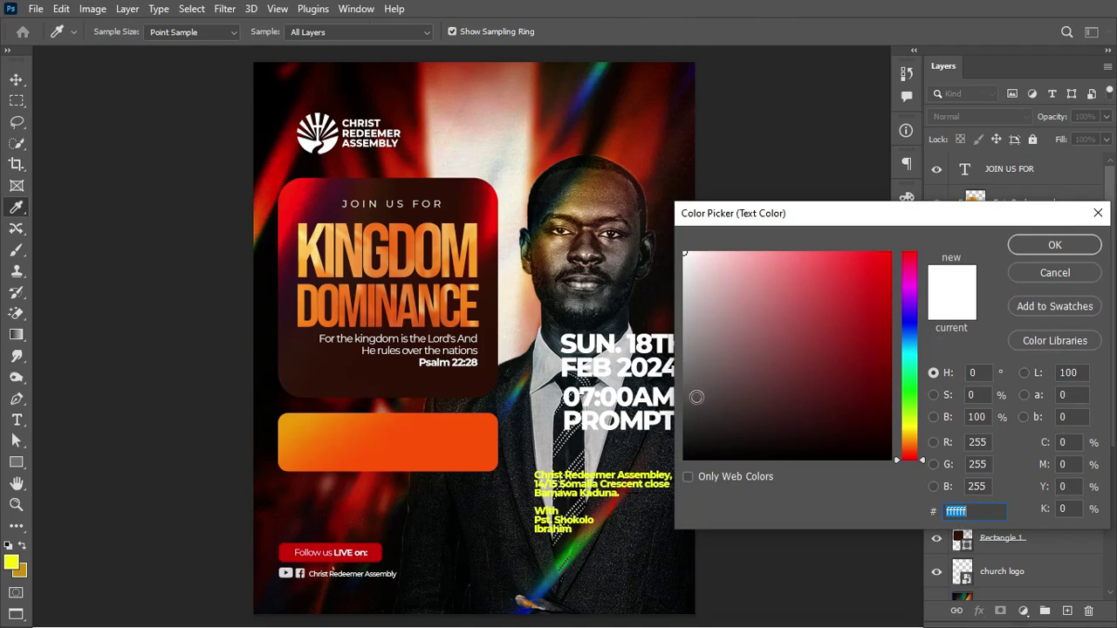
left_click_drag(697, 397, 672, 435)
left_click(1090, 248)
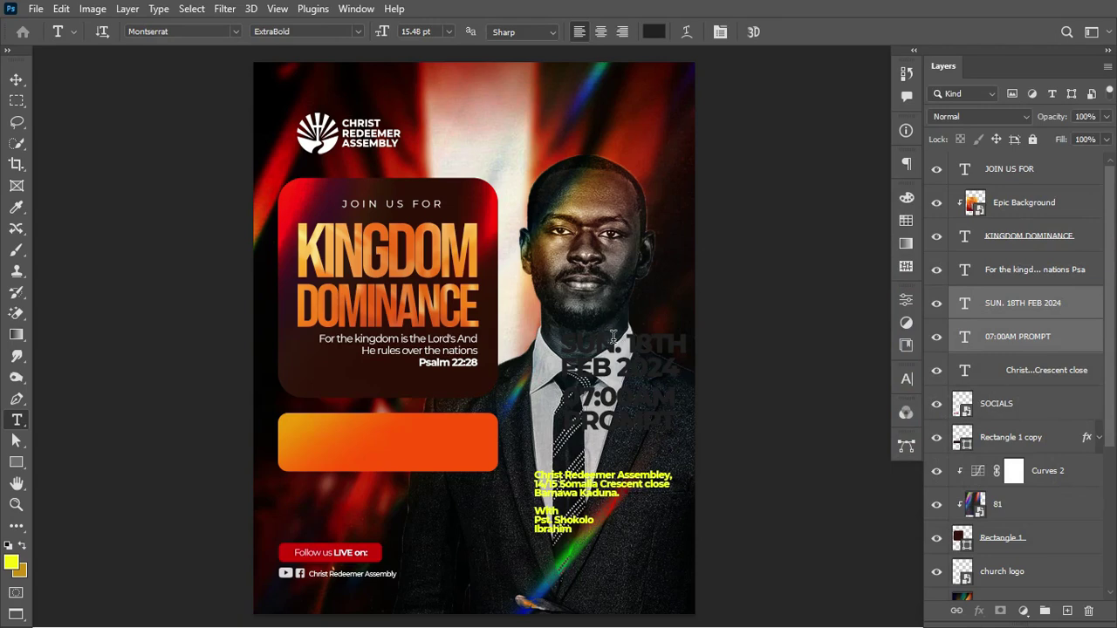
Step: Recolour the word "SUN" in the date text dark red 930f06, sampled from the red corner of the title card
left_click_drag(614, 338, 560, 343)
left_click(649, 33)
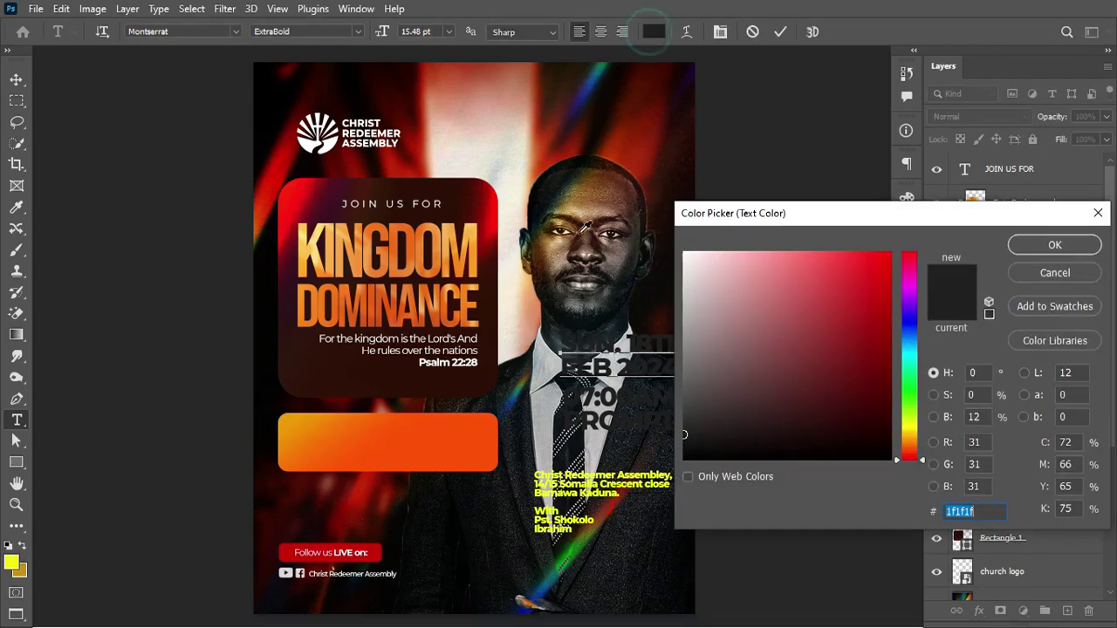
left_click(481, 195)
left_click(487, 189)
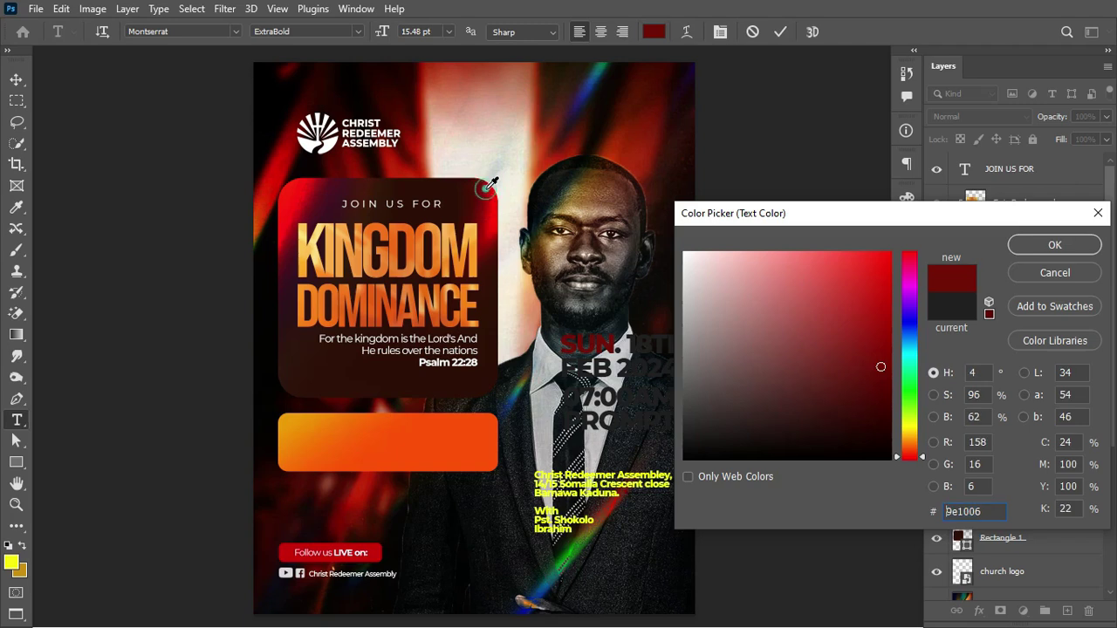
left_click(486, 195)
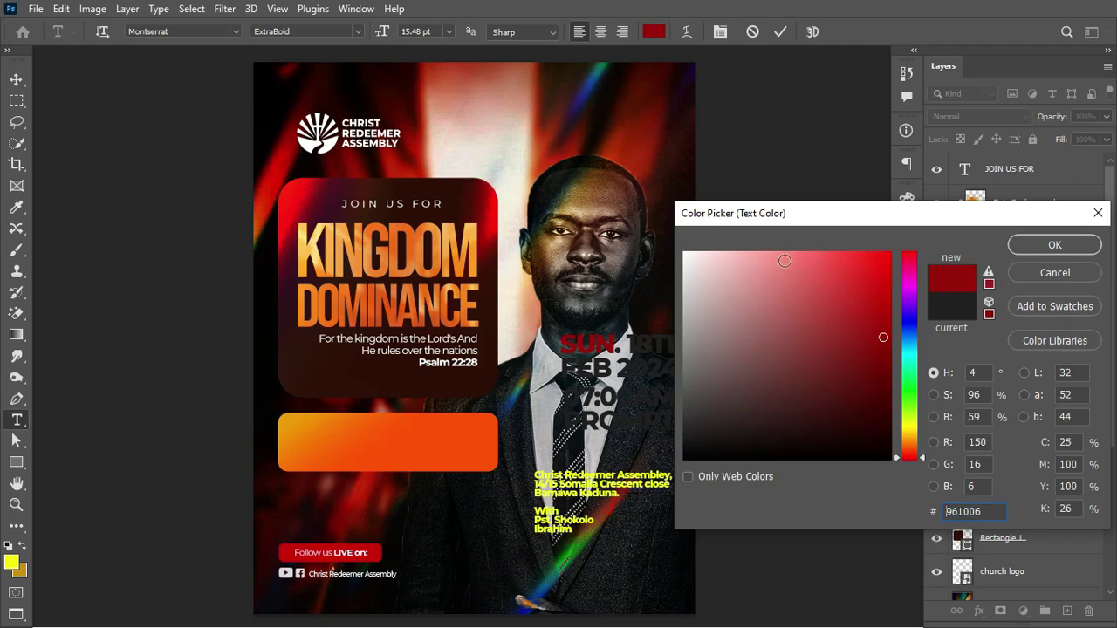
left_click(485, 190)
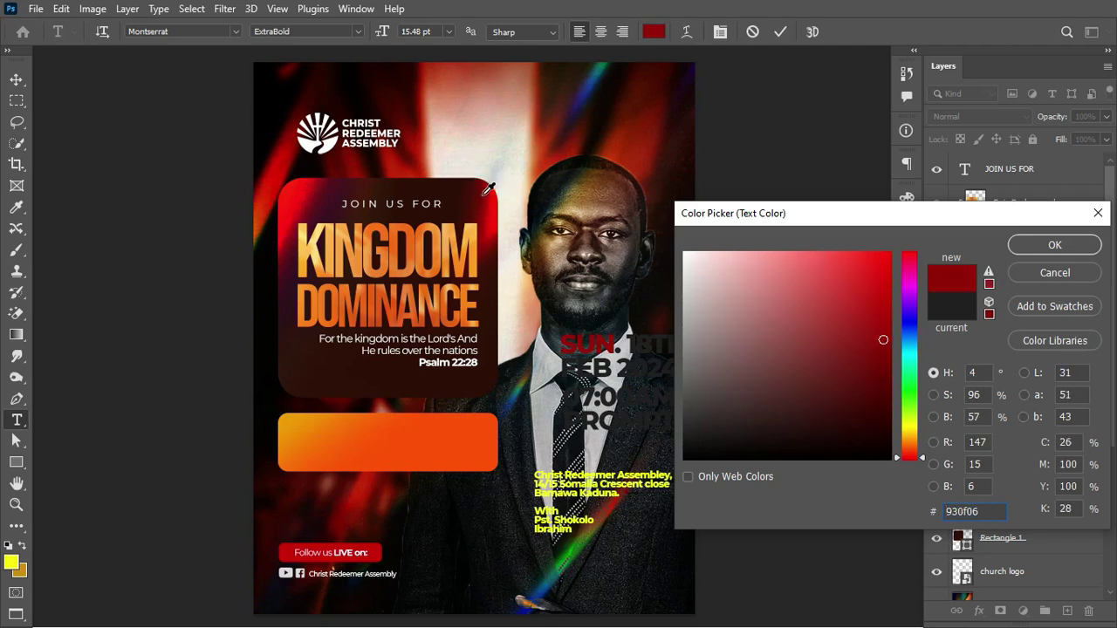
left_click(985, 514)
left_click(1083, 247)
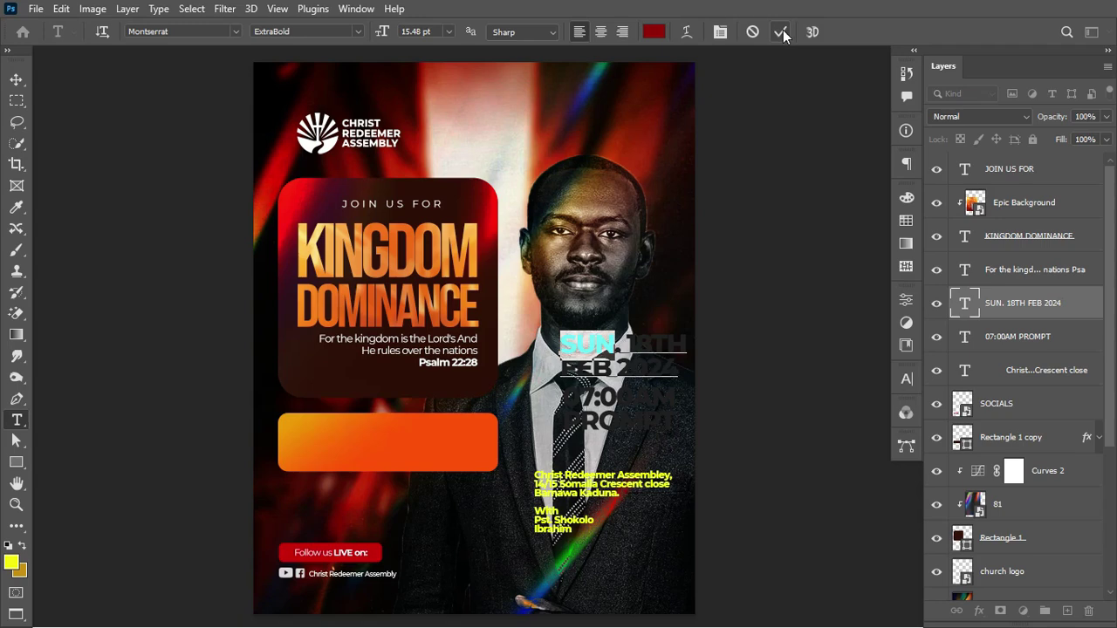
left_click(780, 31)
Step: Recolour "07:00AM" in the time text dark red a31006, sampled from the red corner of the title card
left_click_drag(565, 399, 688, 397)
left_click(654, 31)
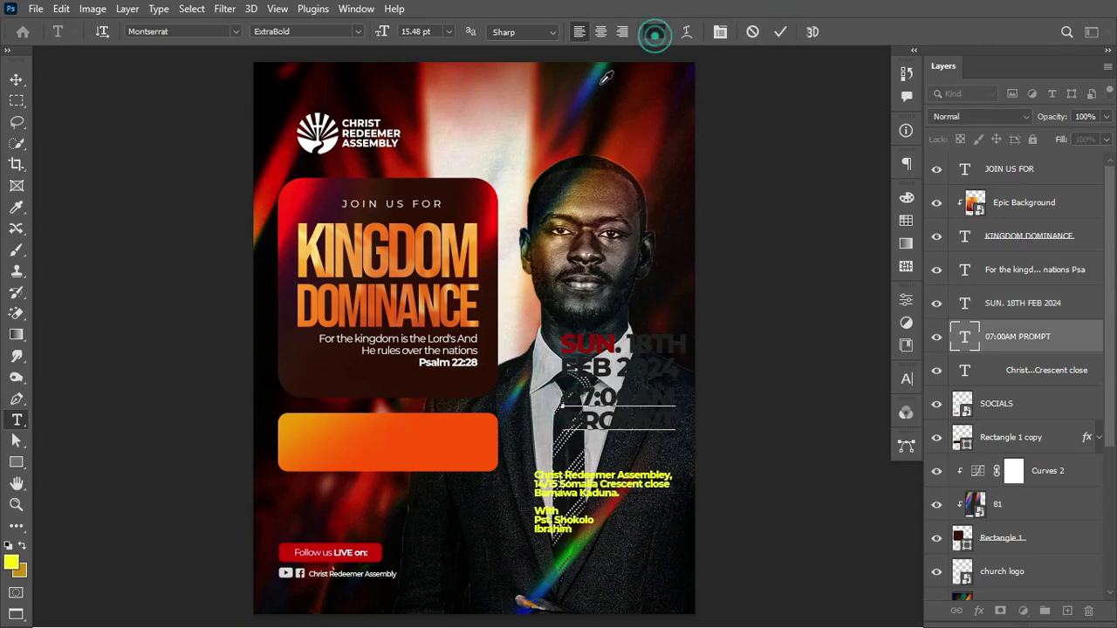
left_click(487, 193)
left_click(488, 198)
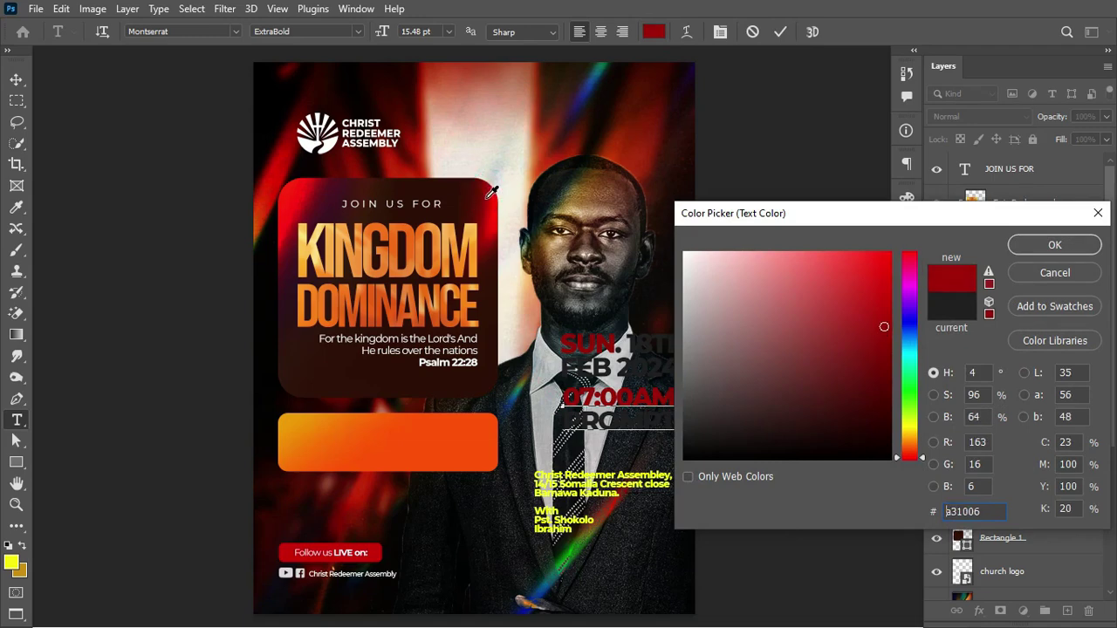
left_click(1052, 246)
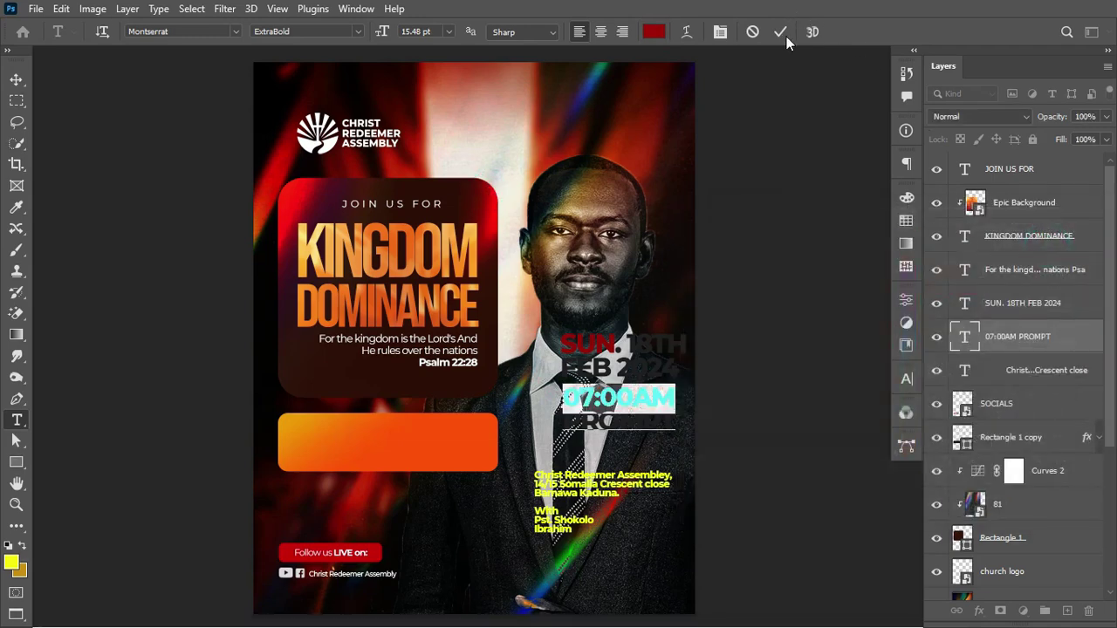
left_click(781, 33)
Step: Set the font style of the word "PROMPT" in the time text to Regular
left_click_drag(563, 421, 691, 428)
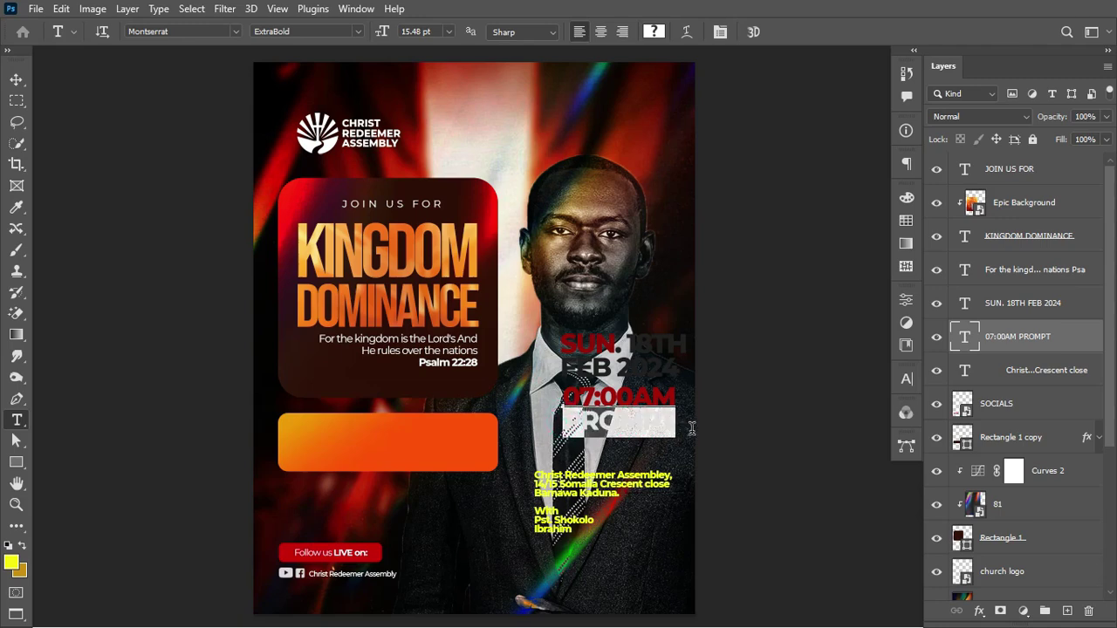
left_click(354, 35)
left_click(336, 130)
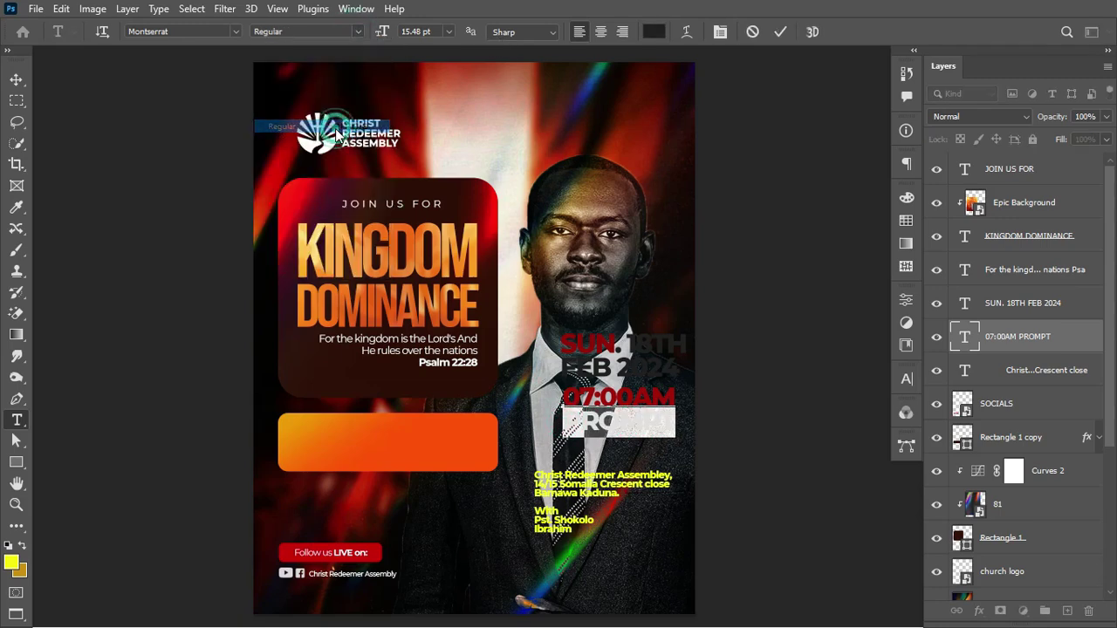
left_click(780, 32)
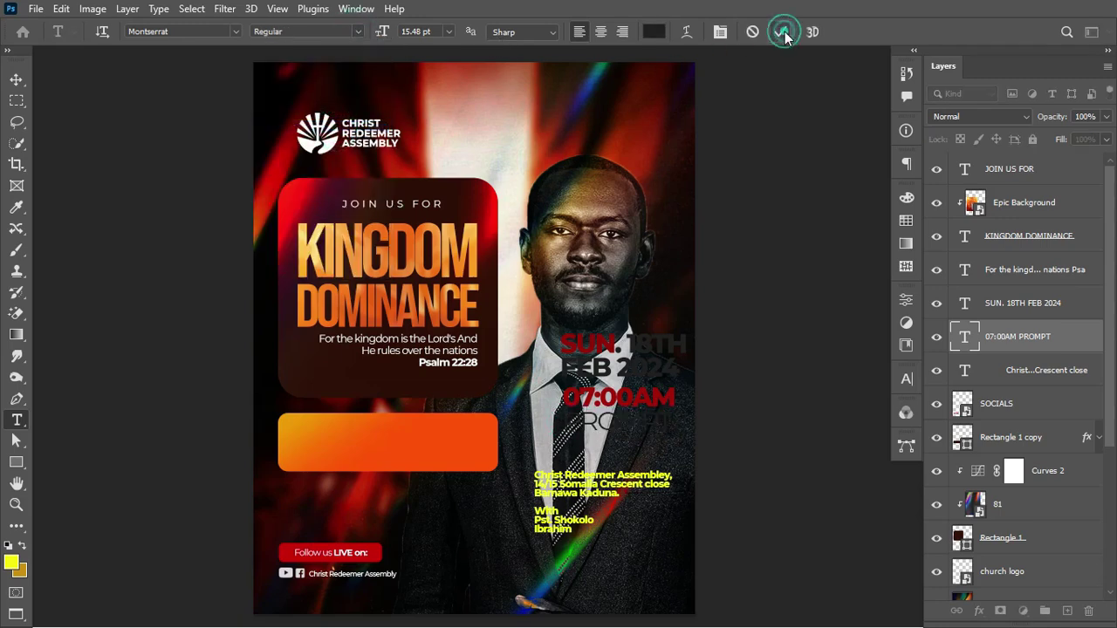
Step: Scale down the date and time layers together and place them side by side inside the orange box, with the date first
left_click(16, 79)
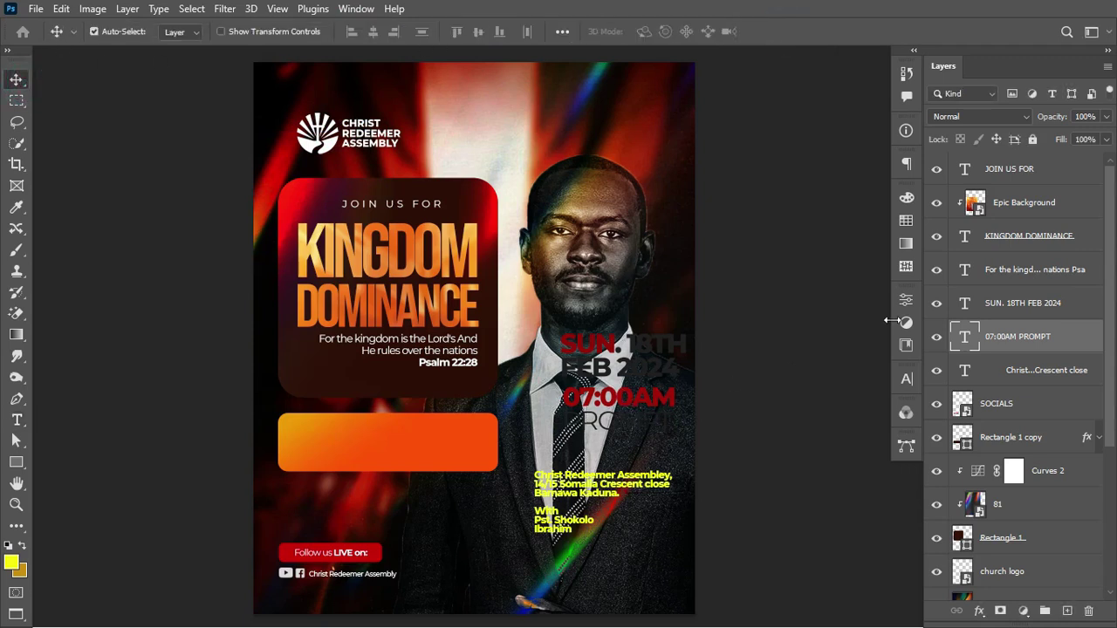
left_click(1039, 304, "shift")
key("ctrl+t")
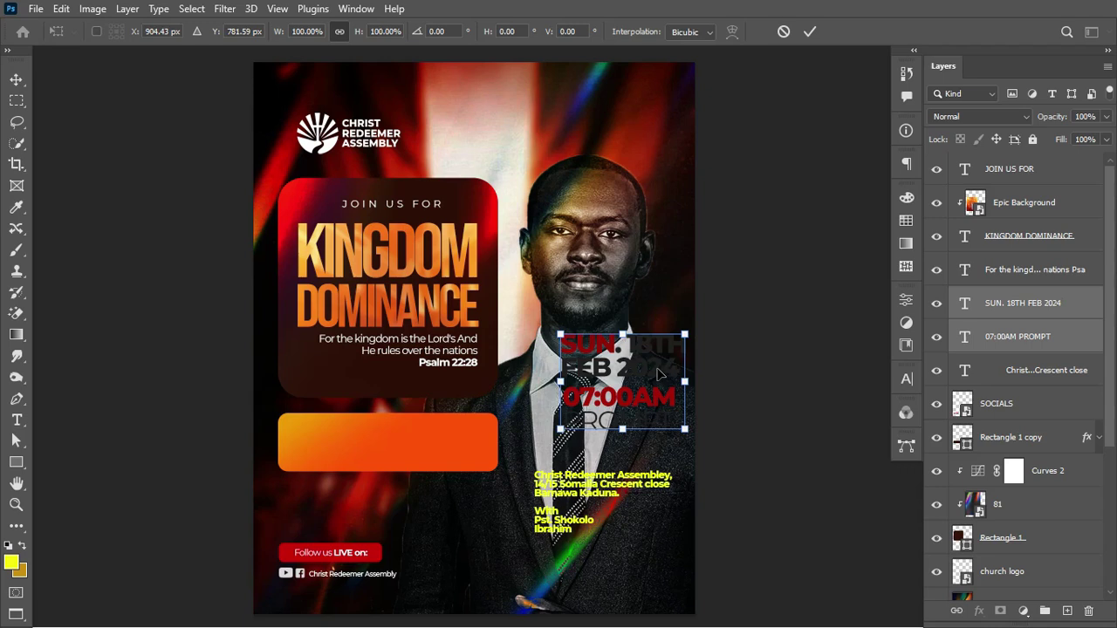
left_click_drag(659, 374, 412, 471)
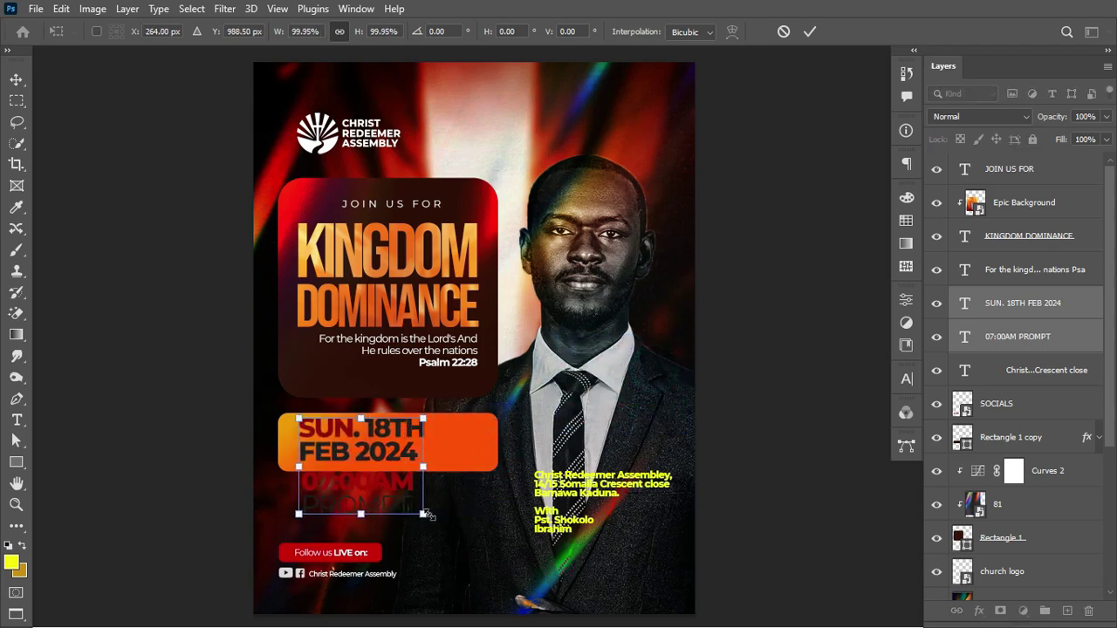
left_click_drag(426, 515, 358, 485)
left_click_drag(343, 446, 380, 484)
key("Return")
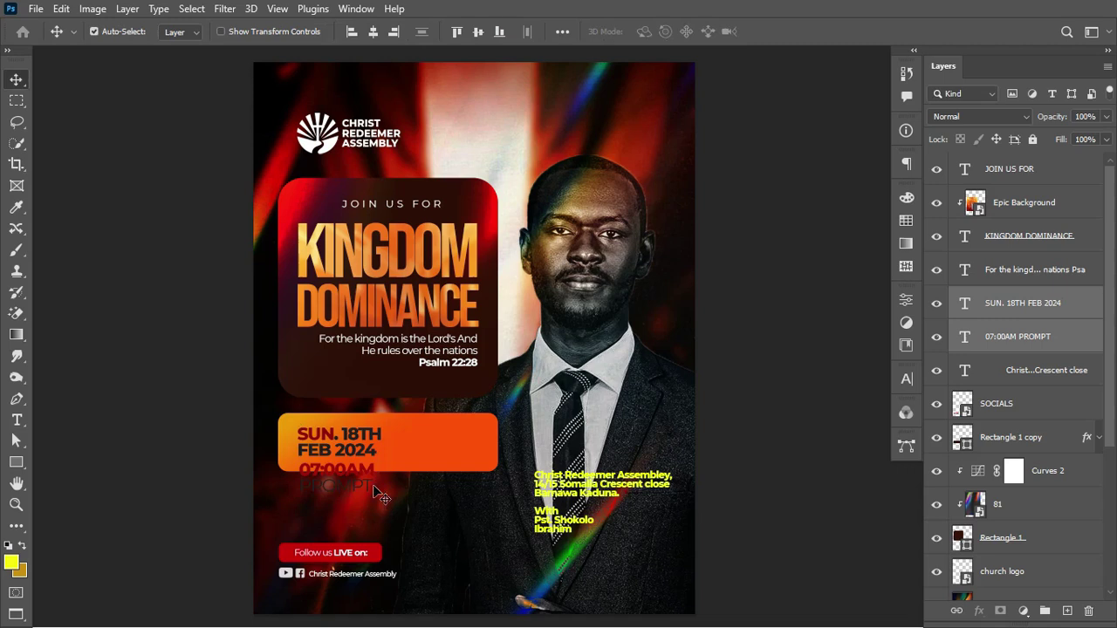
left_click(384, 487)
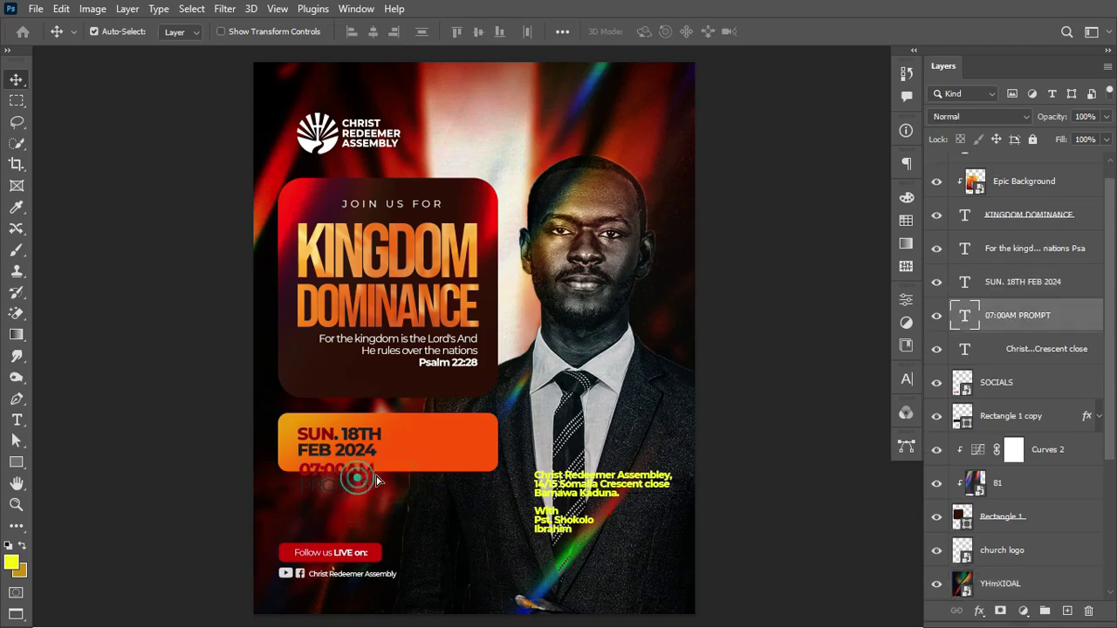
left_click_drag(362, 480, 459, 440)
Step: Show the guides and draw a thin vertical white rectangle, about 4 px by 111 px, without a stroke beside the orange box
key("ctrl+;")
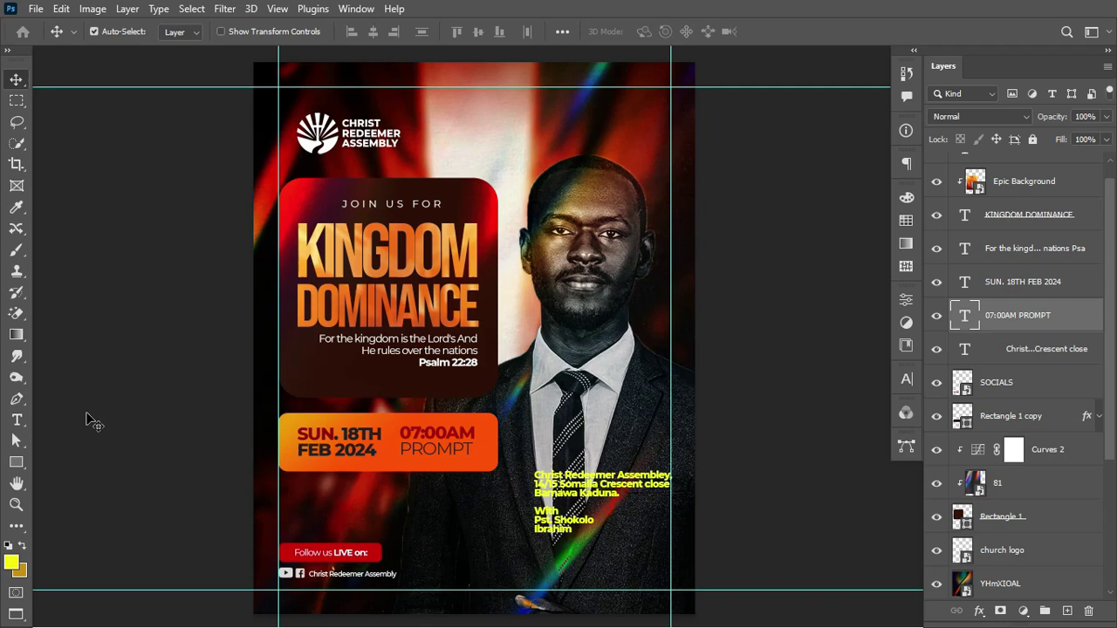
left_click(16, 465)
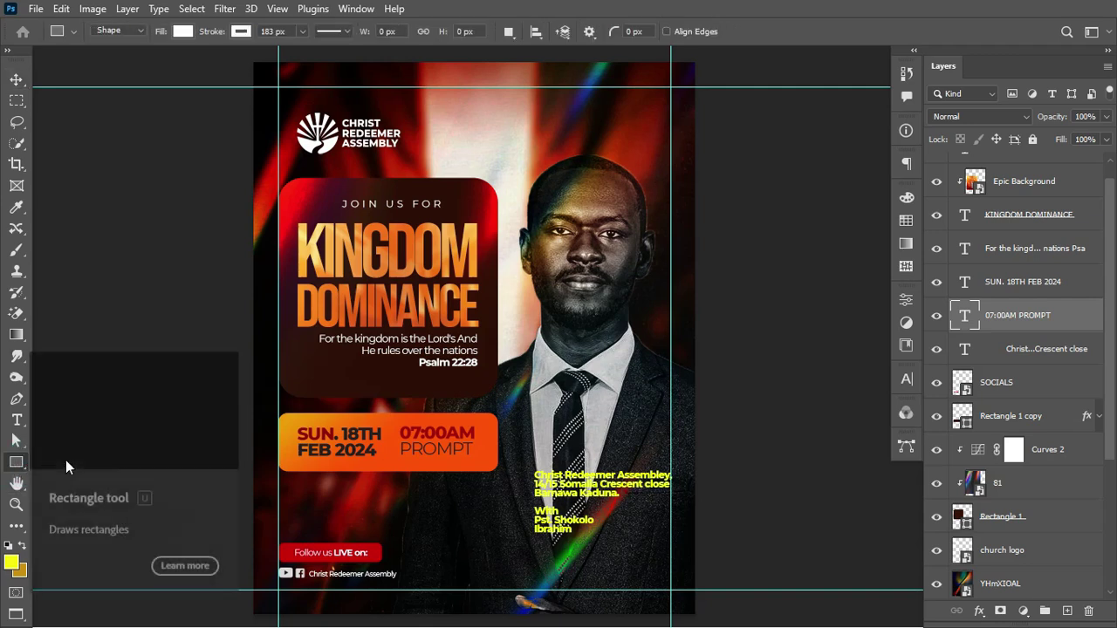
mouse_move(514, 393)
left_mouse_down()
mouse_move(519, 454)
mouse_move(518, 442)
left_mouse_up()
left_click(237, 31)
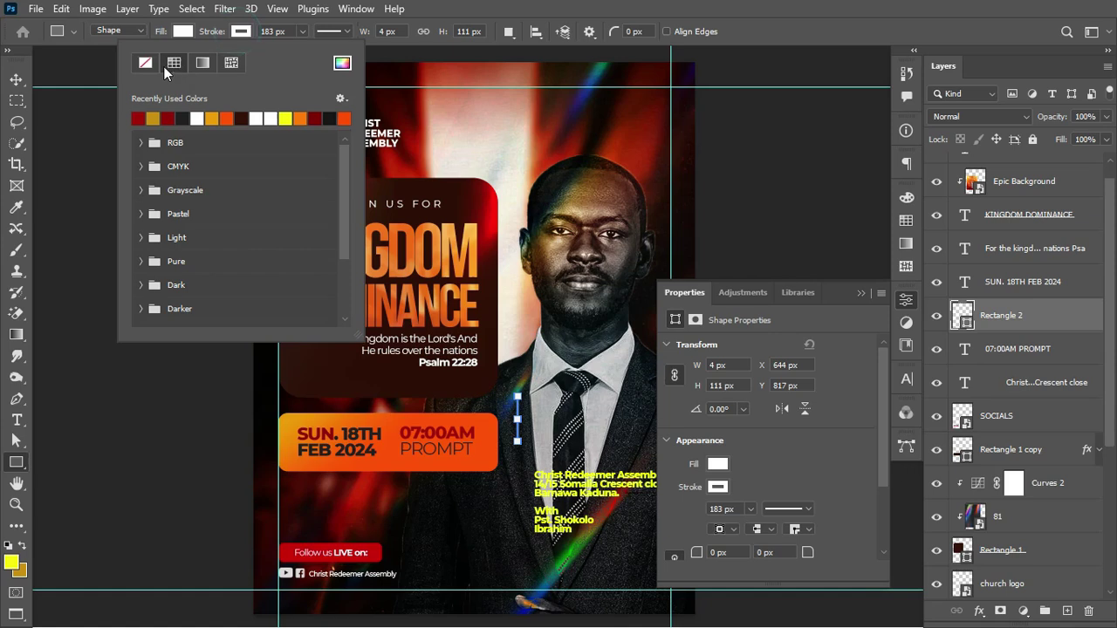
left_click(202, 62)
left_click(179, 33)
left_click(17, 80)
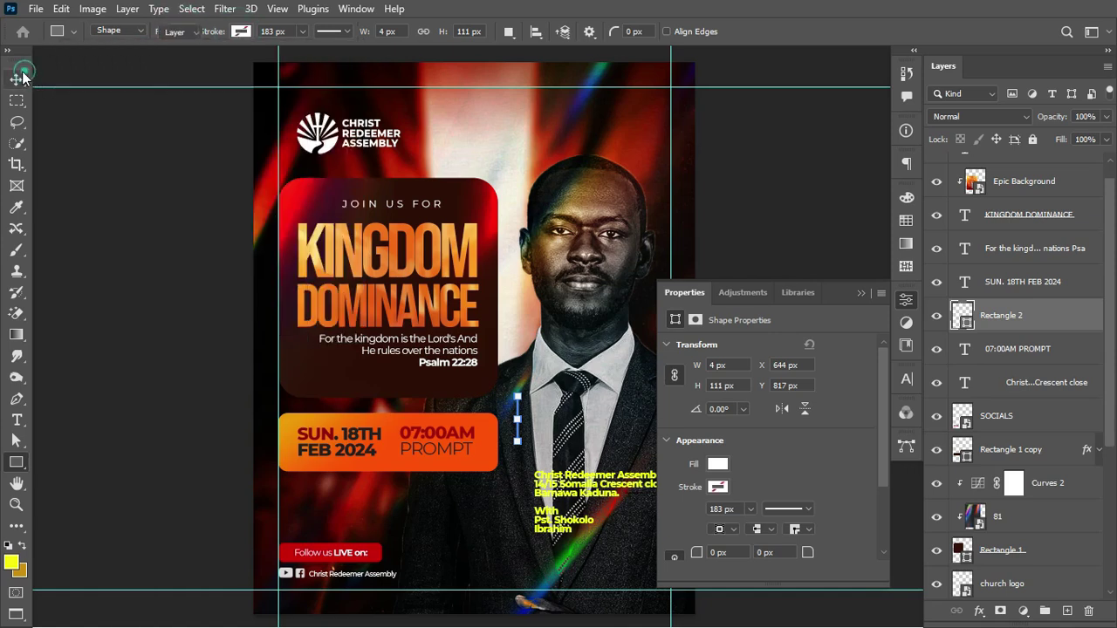
left_click(16, 79)
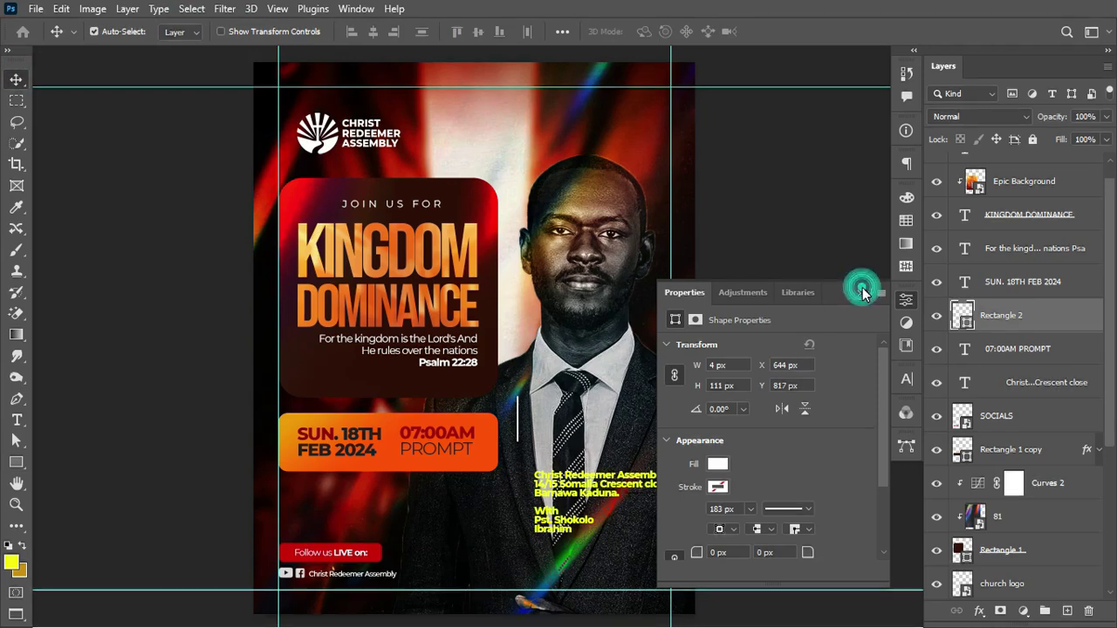
Step: Move the thin white rectangle into the orange box, placing it between the date text and the time text
left_click(860, 293)
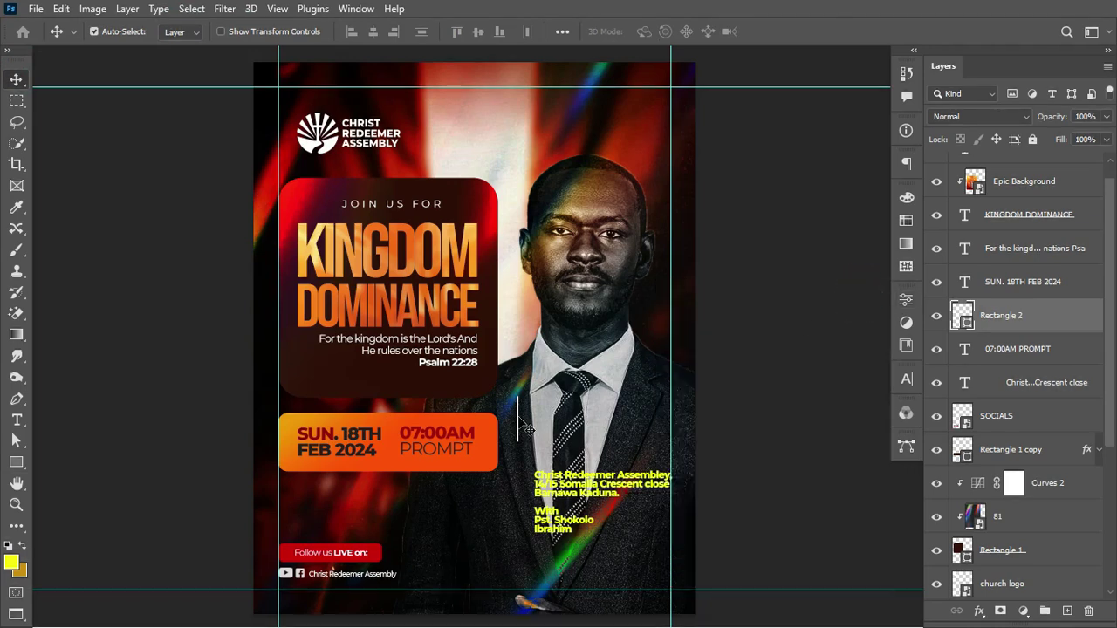
left_click_drag(520, 419, 500, 435)
key("ctrl+z")
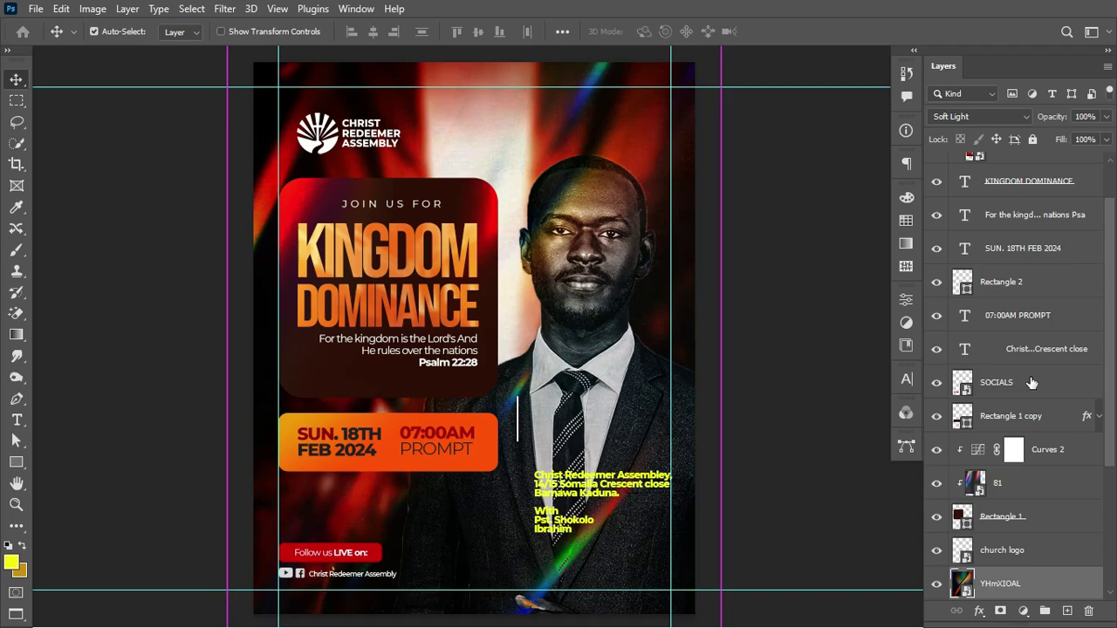
left_click(1033, 288)
key("ctrl+t")
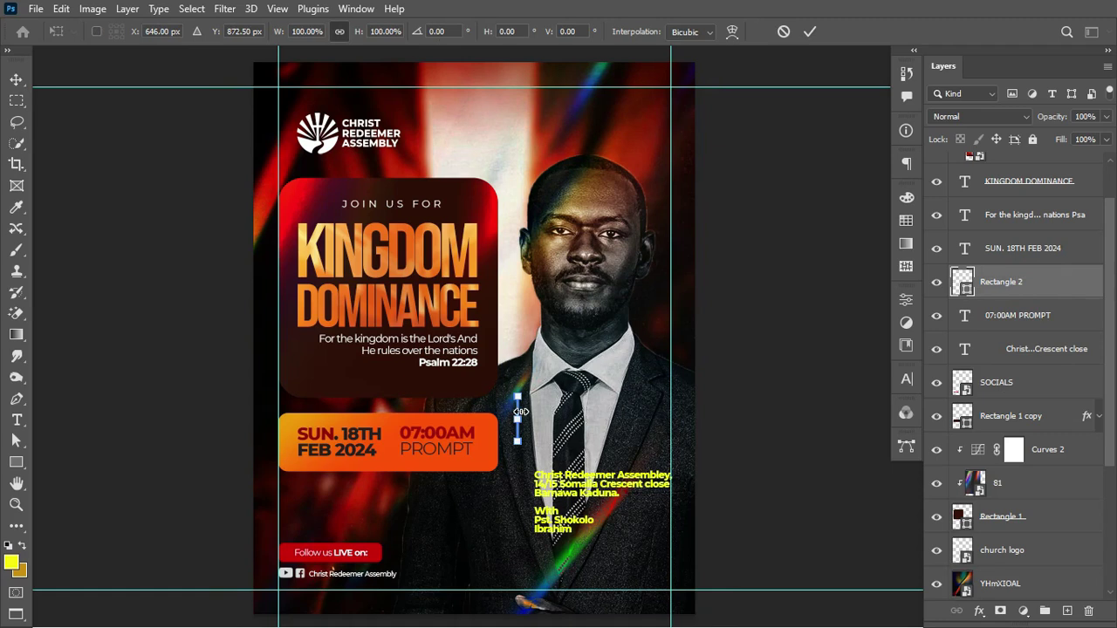
key("Return")
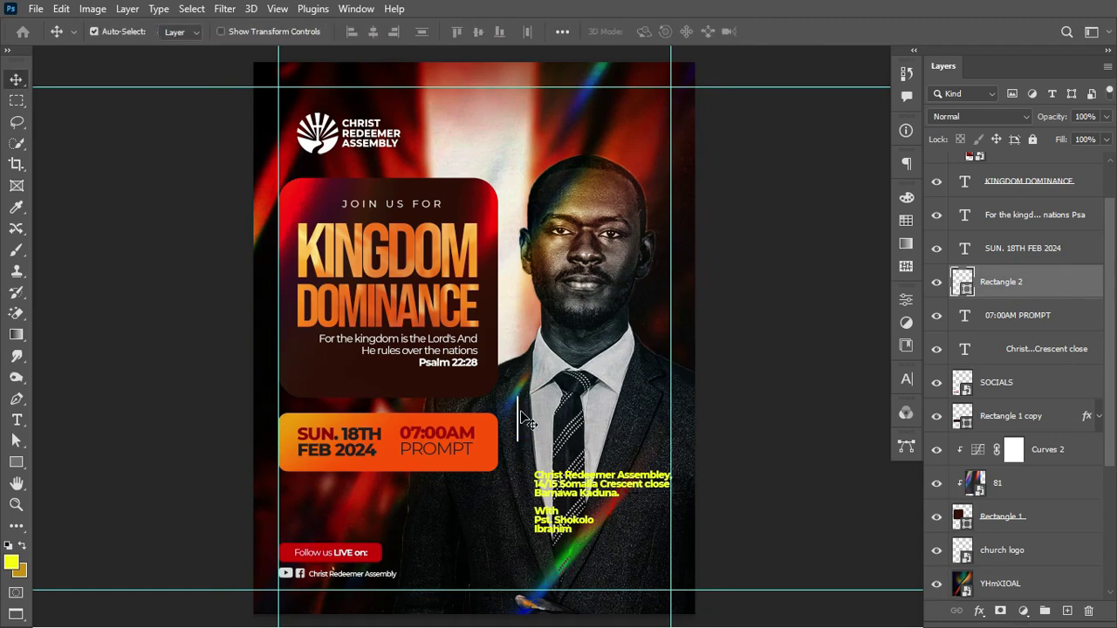
left_click_drag(522, 417, 394, 436)
key("Left")
key("Left")
Step: Shorten the white divider line so it roughly matches the height of the two-line date and time text
key("ctrl+t")
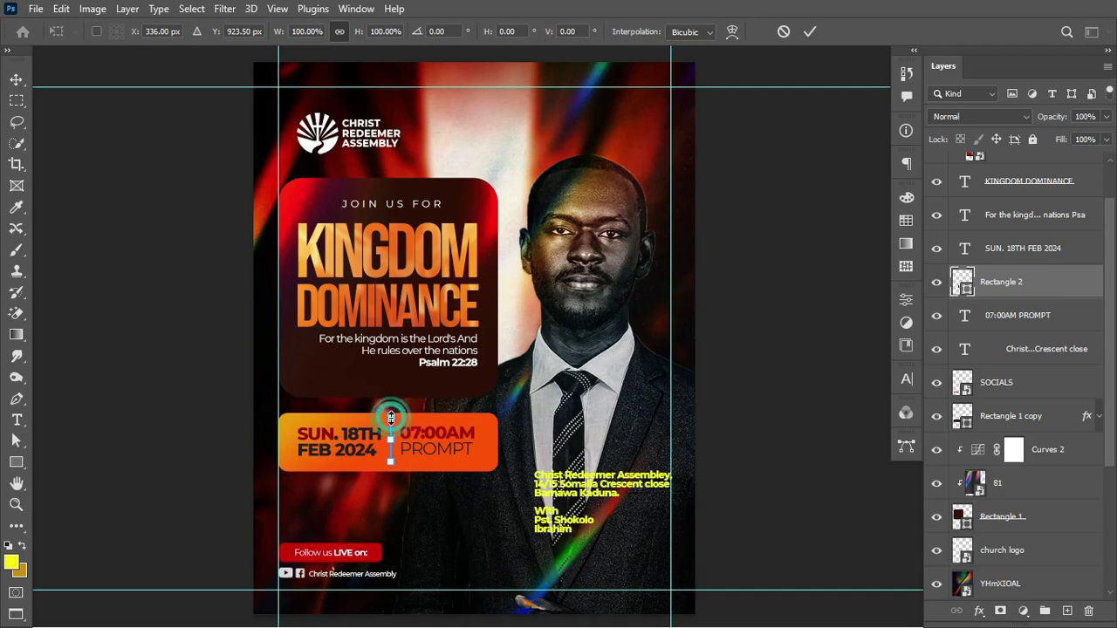
left_click_drag(391, 417, 391, 424)
key("Return")
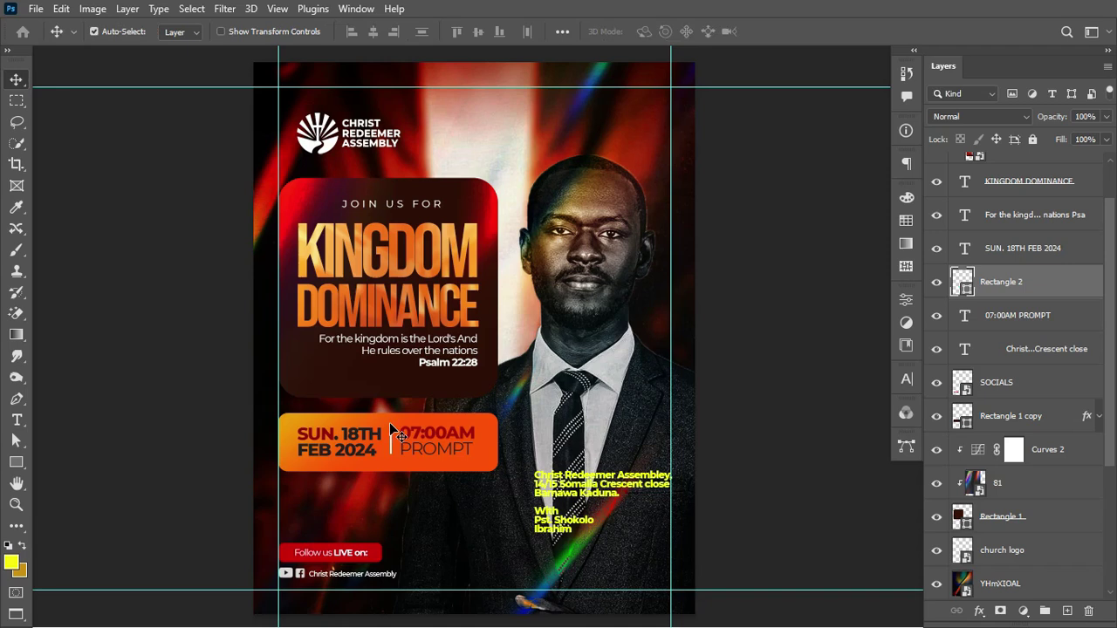
Step: Scale the date and time texts together to about 109% and nudge them and the divider slightly to the right
left_click(449, 442)
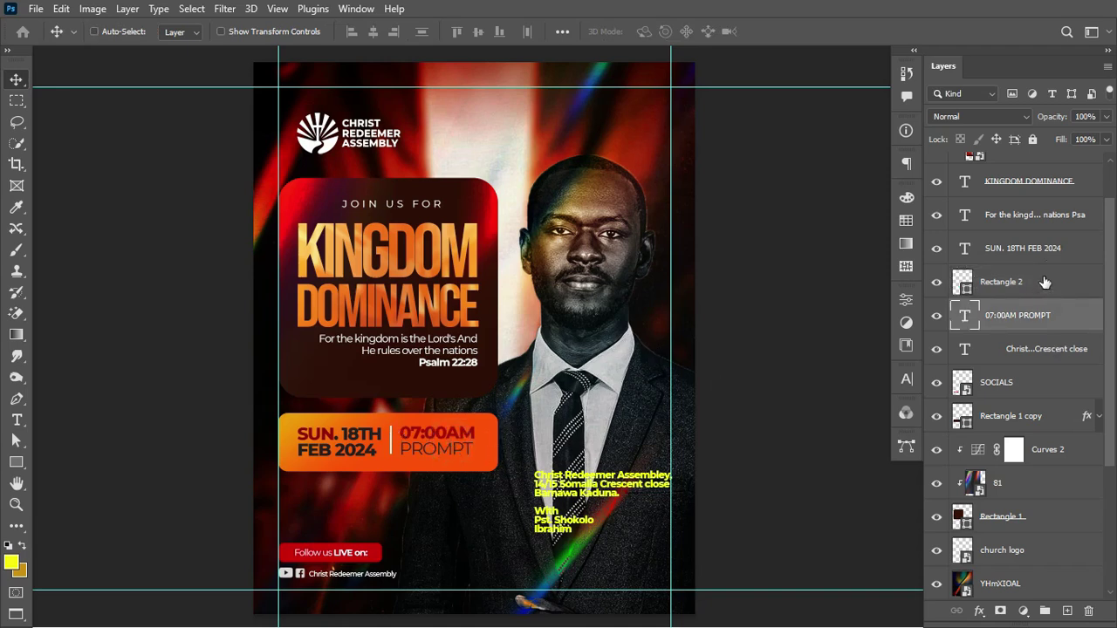
left_click(1052, 250, "ctrl")
key("ctrl+t")
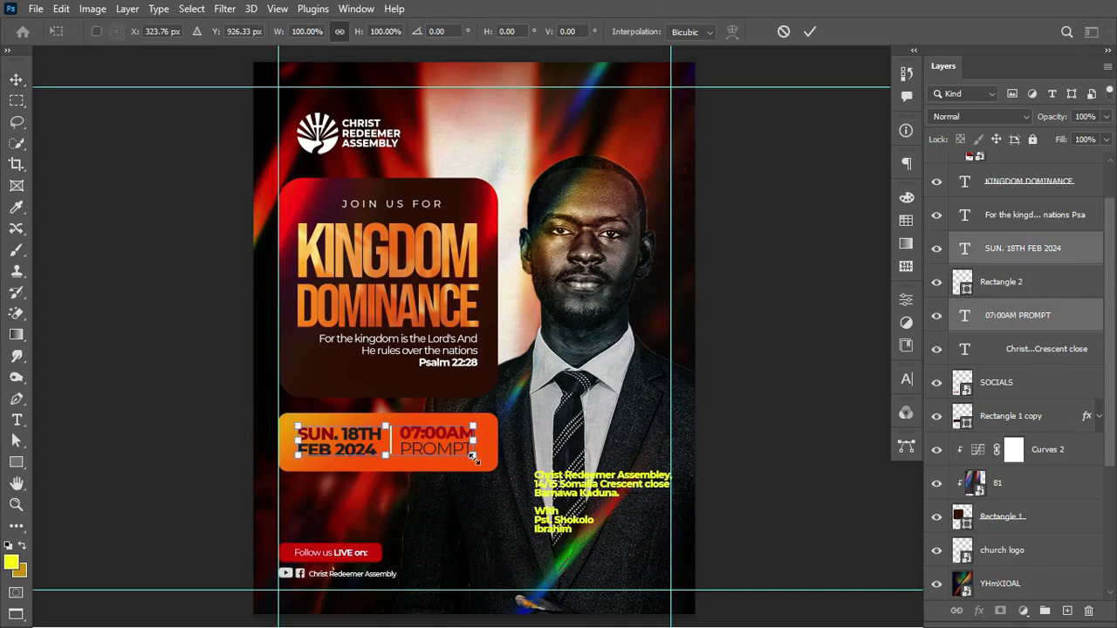
left_click_drag(473, 457, 485, 467)
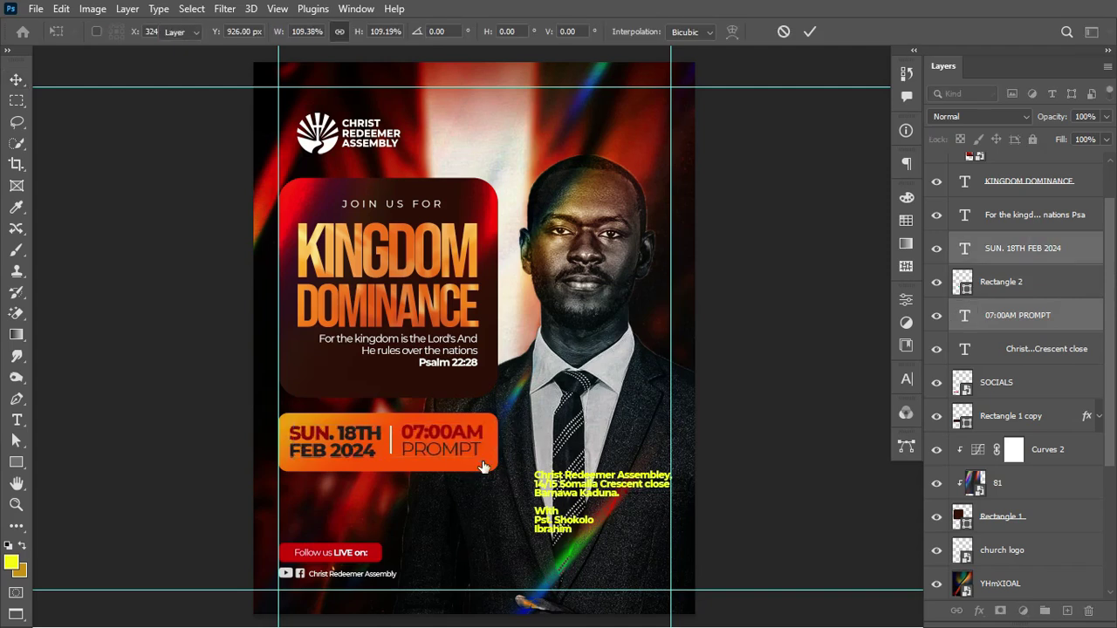
key("Return")
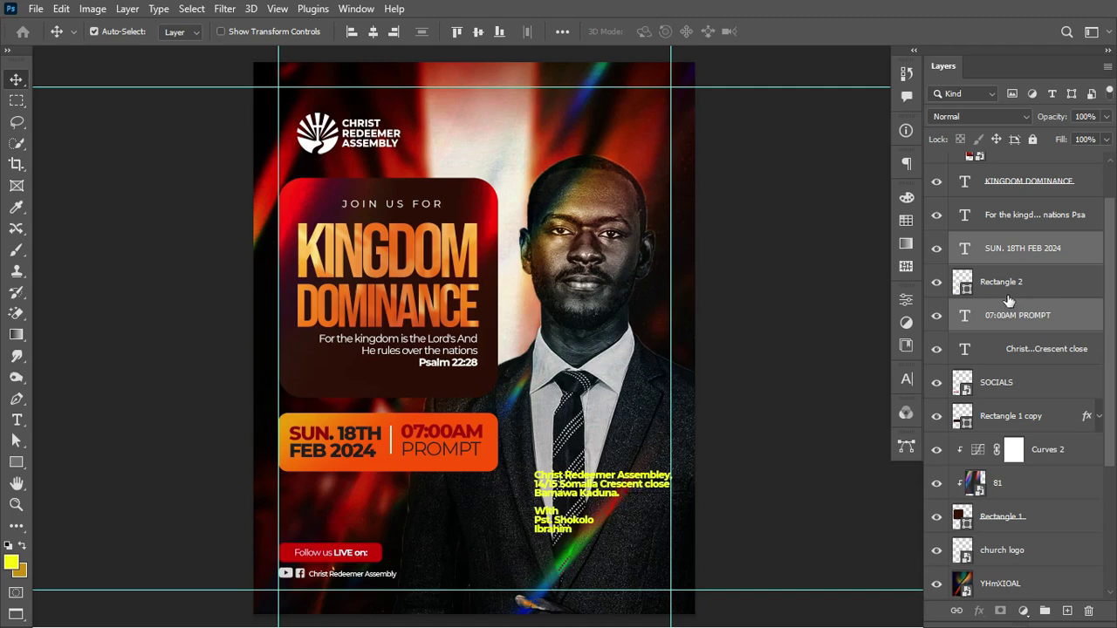
key("Right")
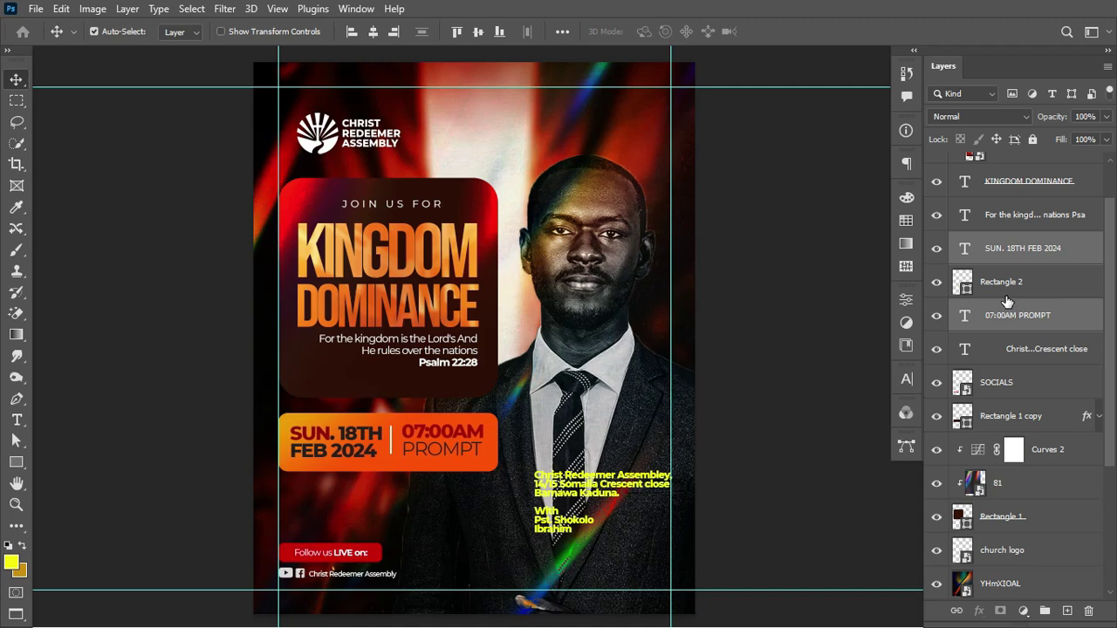
left_click(1020, 291)
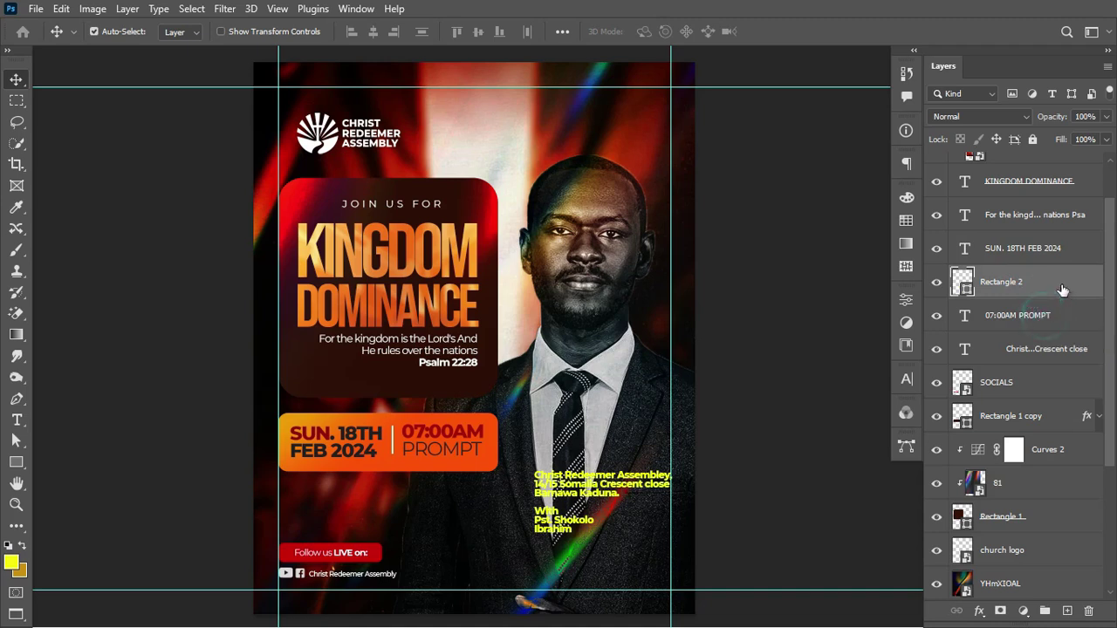
Step: Group the date text, the divider Rectangle 2 and the time text layers
left_click(1022, 307)
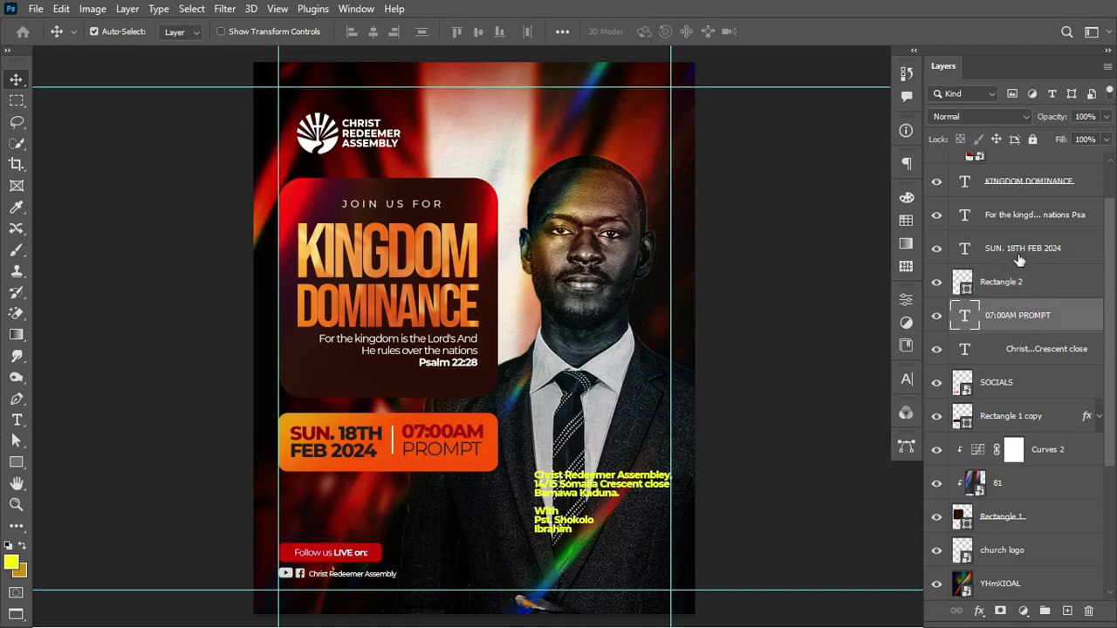
left_click(1028, 249)
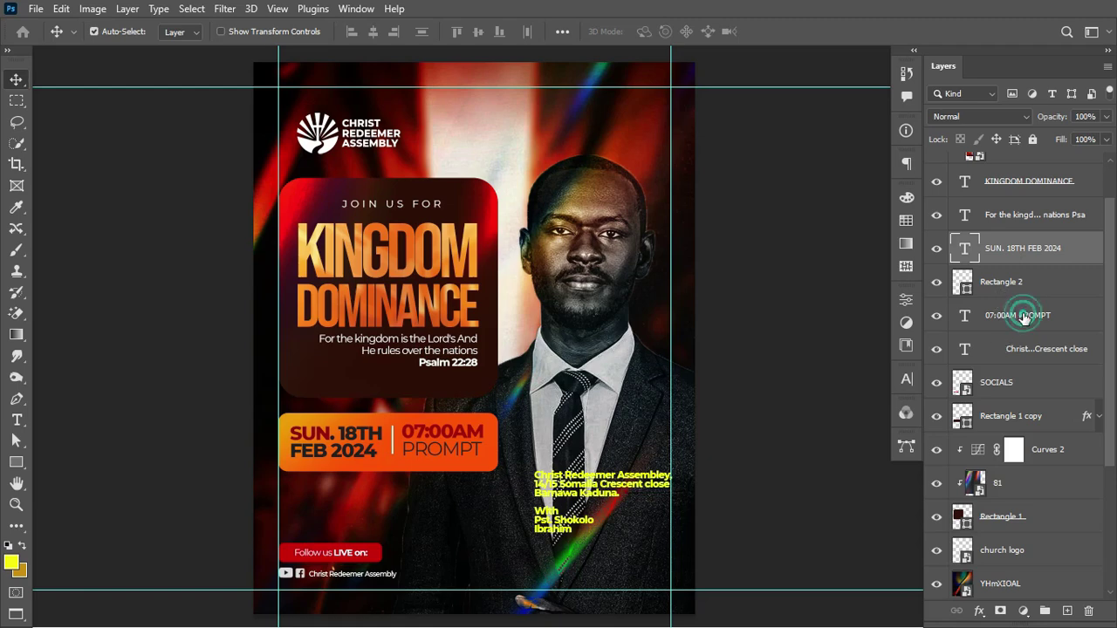
left_click(1025, 316, "shift")
key("ctrl+g")
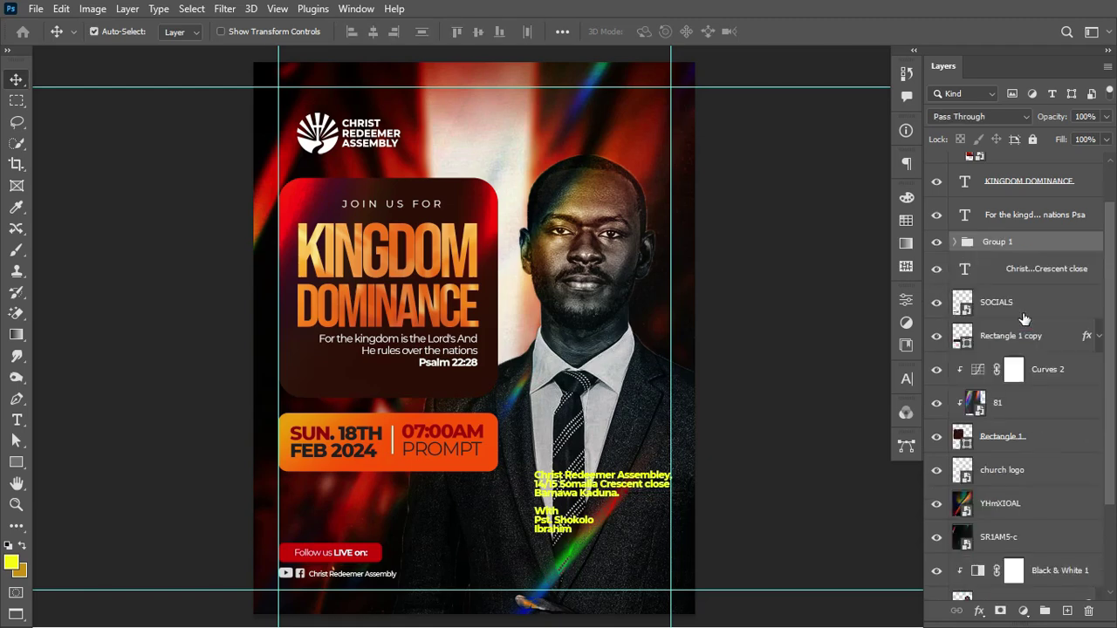
Step: Check the contents of the new group and of the orange box layer by toggling their visibility
left_click(936, 241)
left_click(936, 241)
left_click(937, 242)
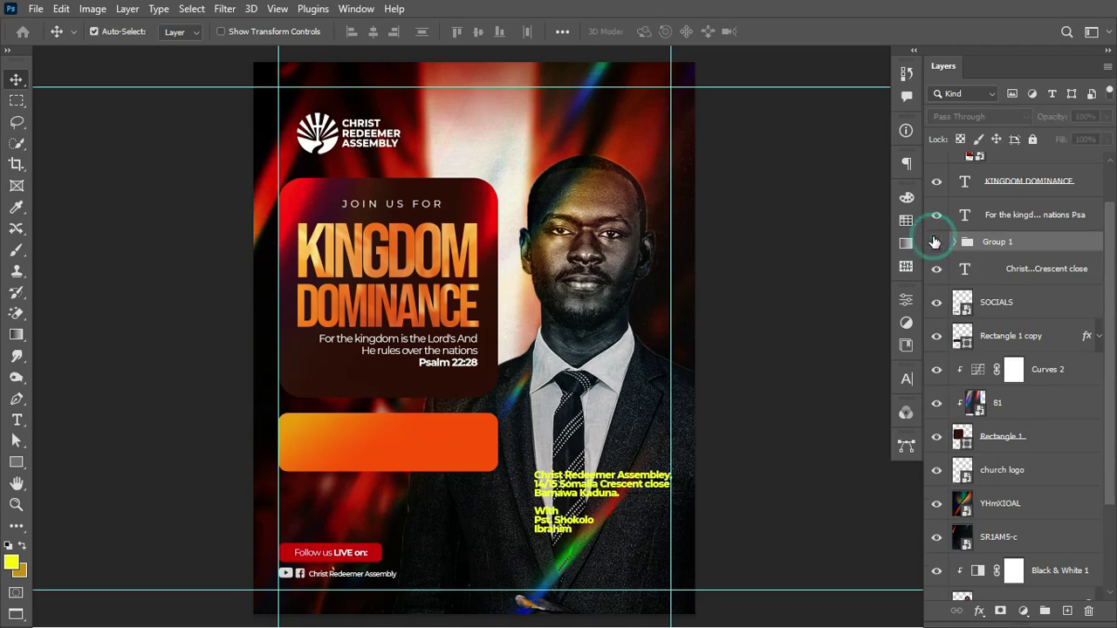
left_click(936, 241)
left_click(936, 242)
left_click(936, 242)
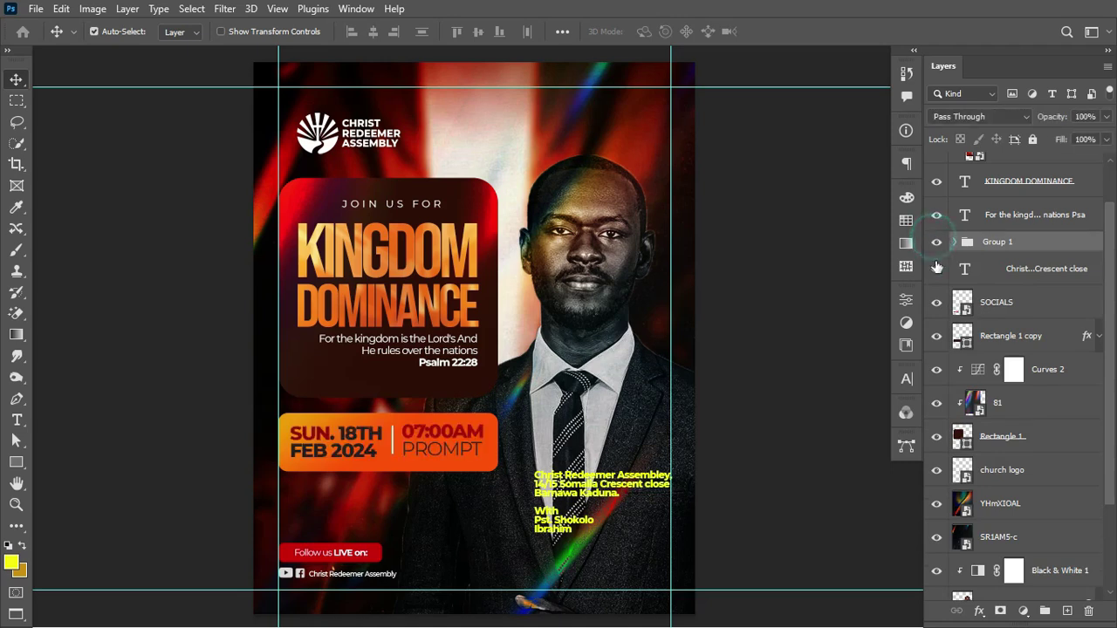
left_click(937, 336)
left_click(936, 336)
Step: Move the orange box layer Rectangle 1 copy into the group, directly beneath the time text, and collapse the group
left_click(955, 243)
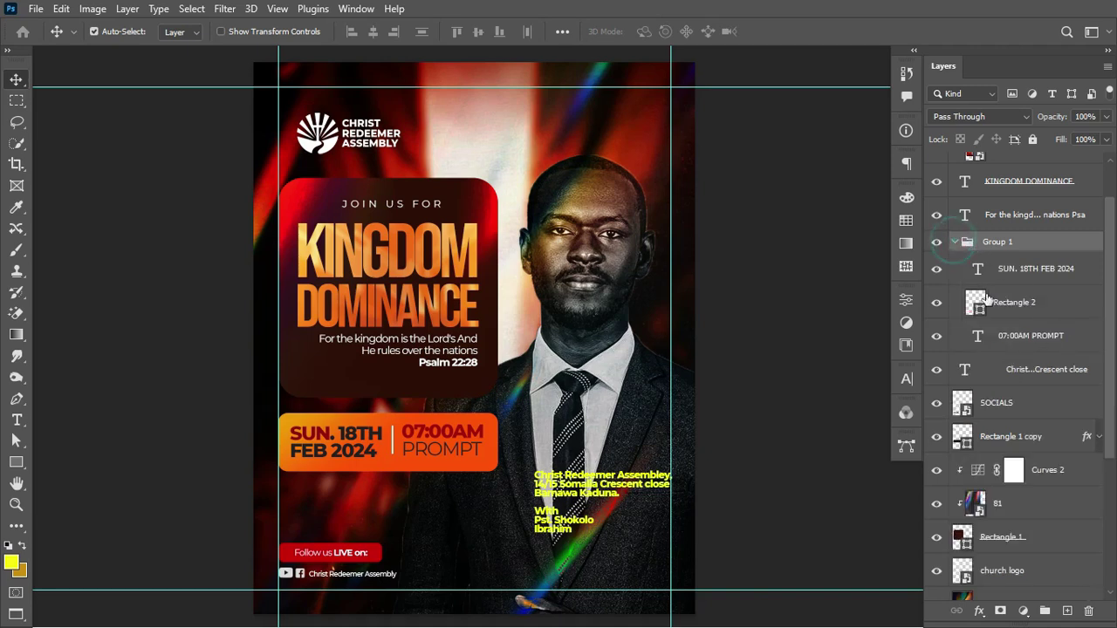
left_click_drag(1029, 437, 1026, 358)
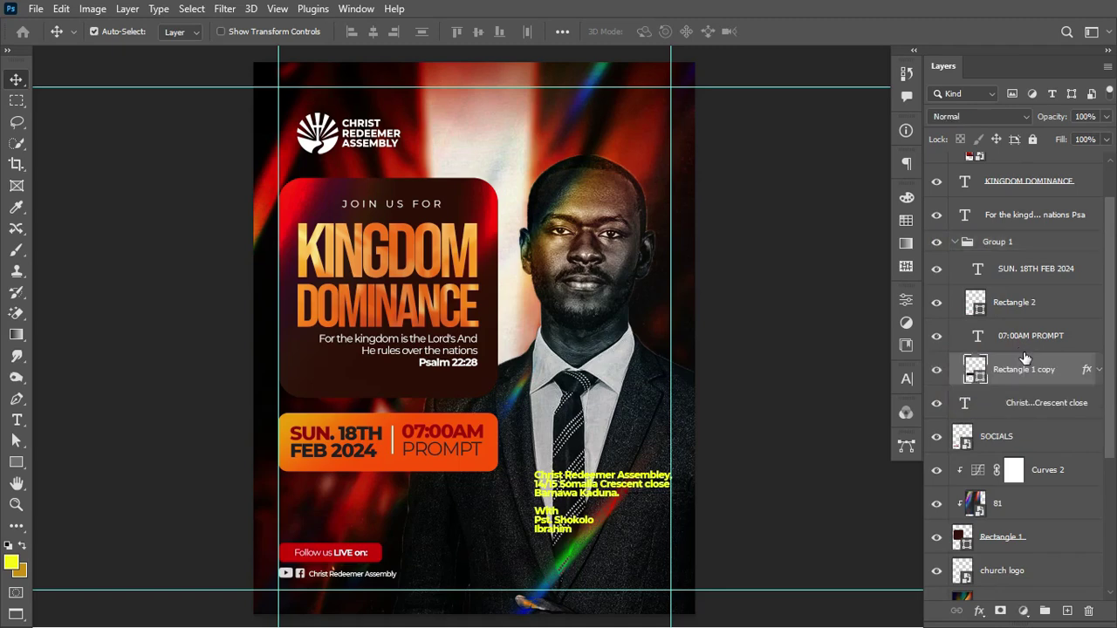
left_click(956, 242)
left_click(937, 242)
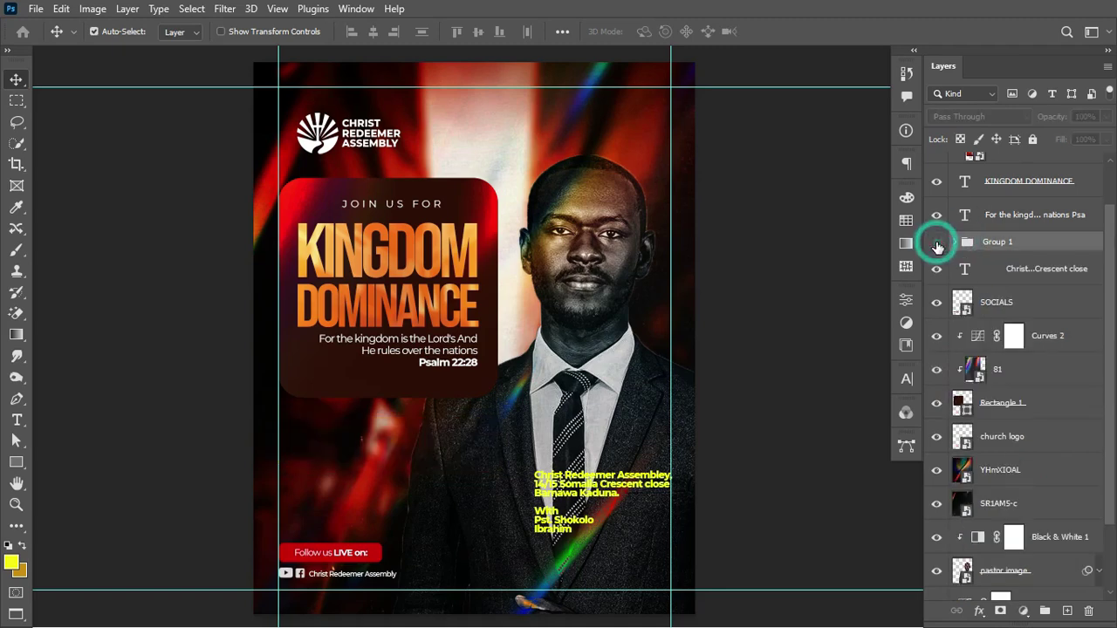
left_click(937, 242)
Step: Rename the date and time group as TIME
double_click(994, 243)
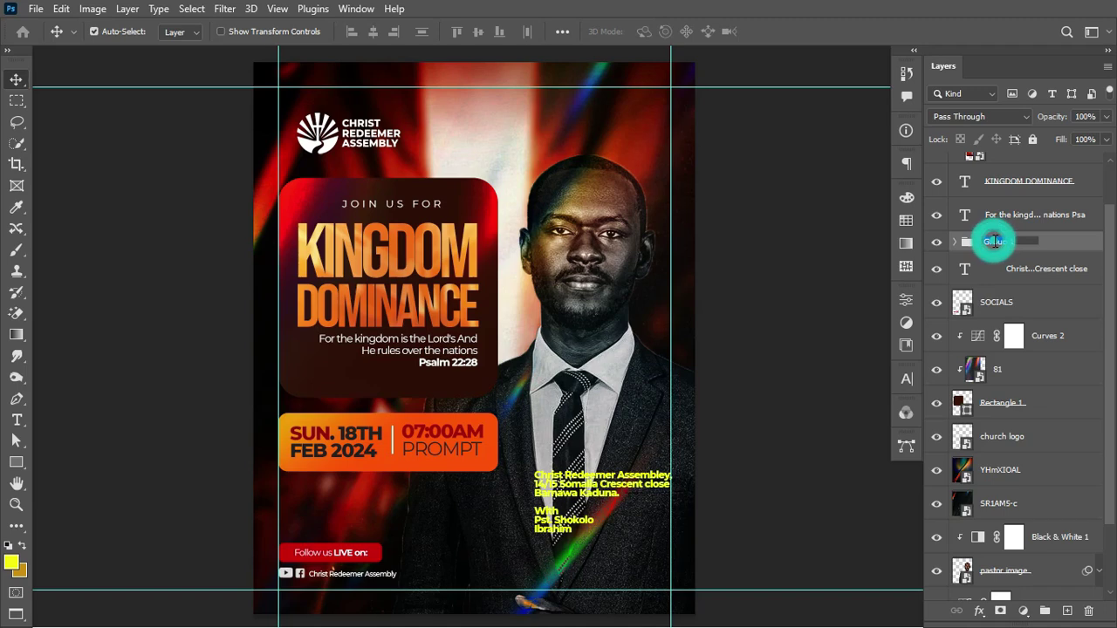
type("TIME")
key("Return")
left_click(936, 269)
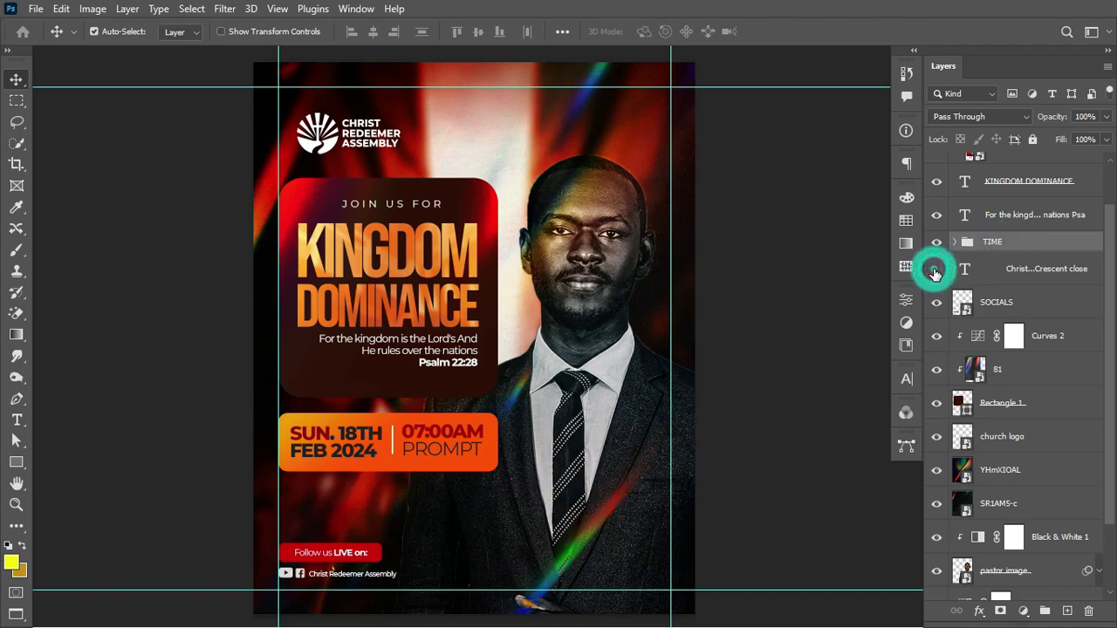
left_click(937, 270)
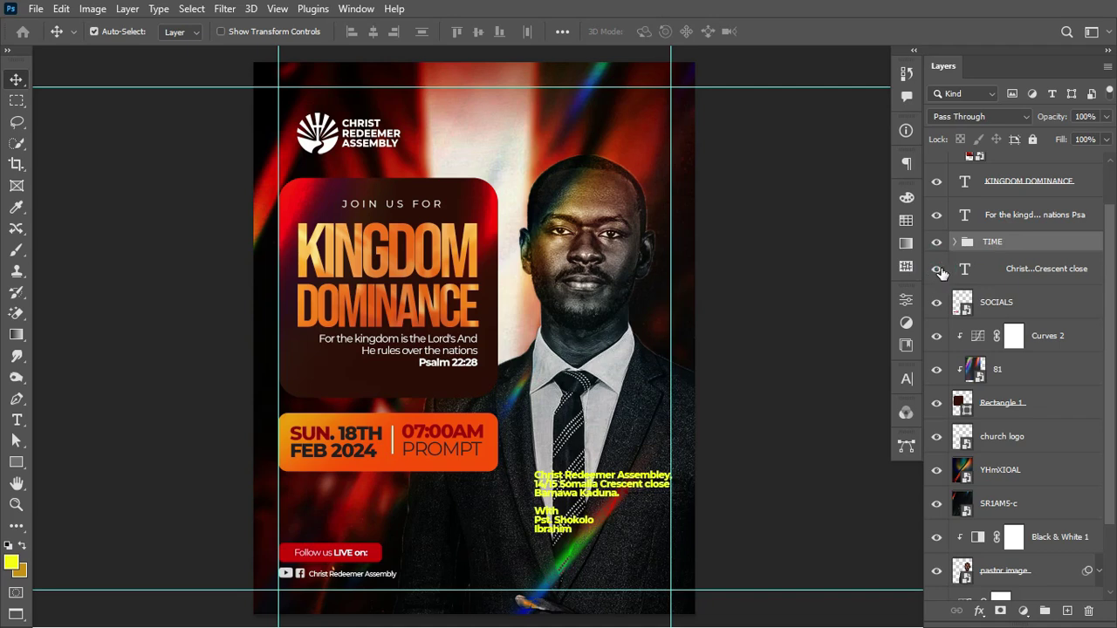
Step: Group the JOIN US FOR, Epic Background, KINGDOM DOMINANCE and Bible verse layers
scroll(1056, 231, "up", 2)
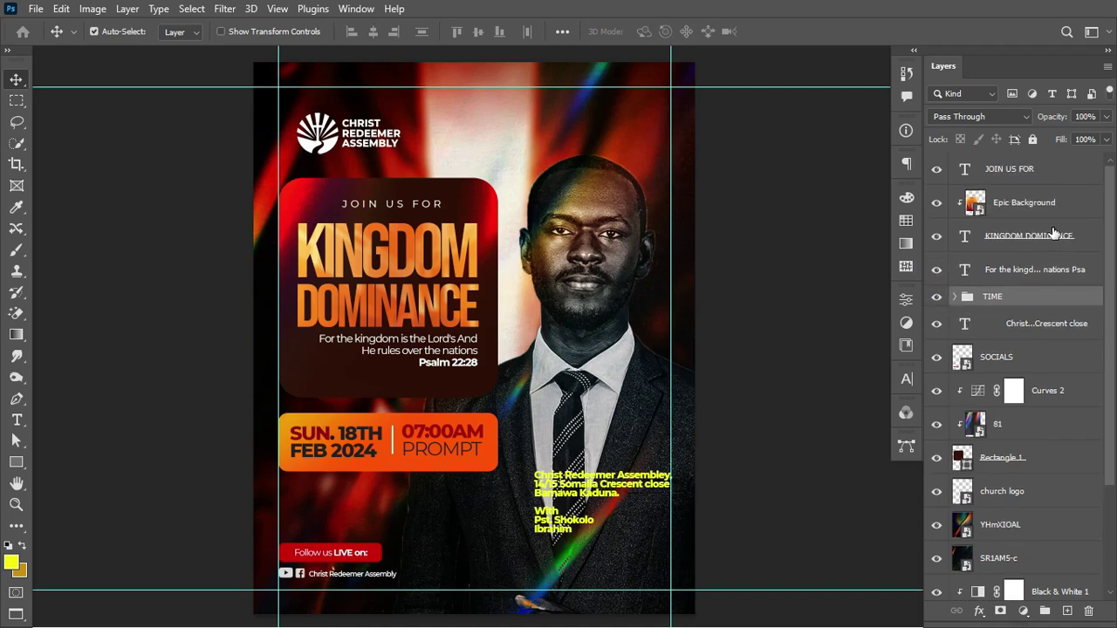
left_click(1048, 267)
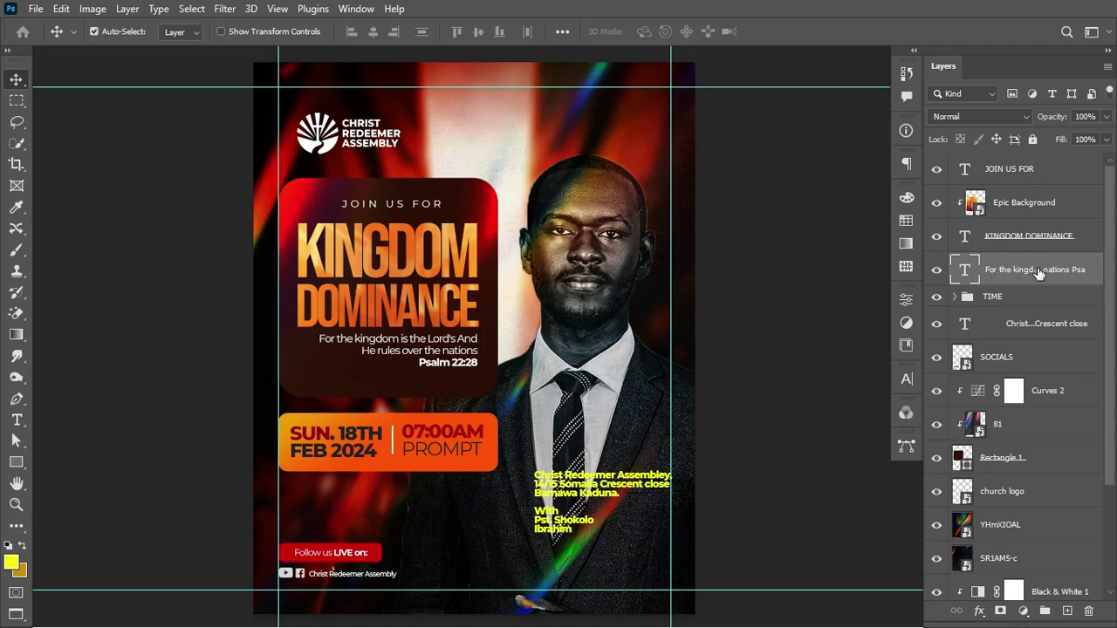
left_click(1034, 232, "ctrl")
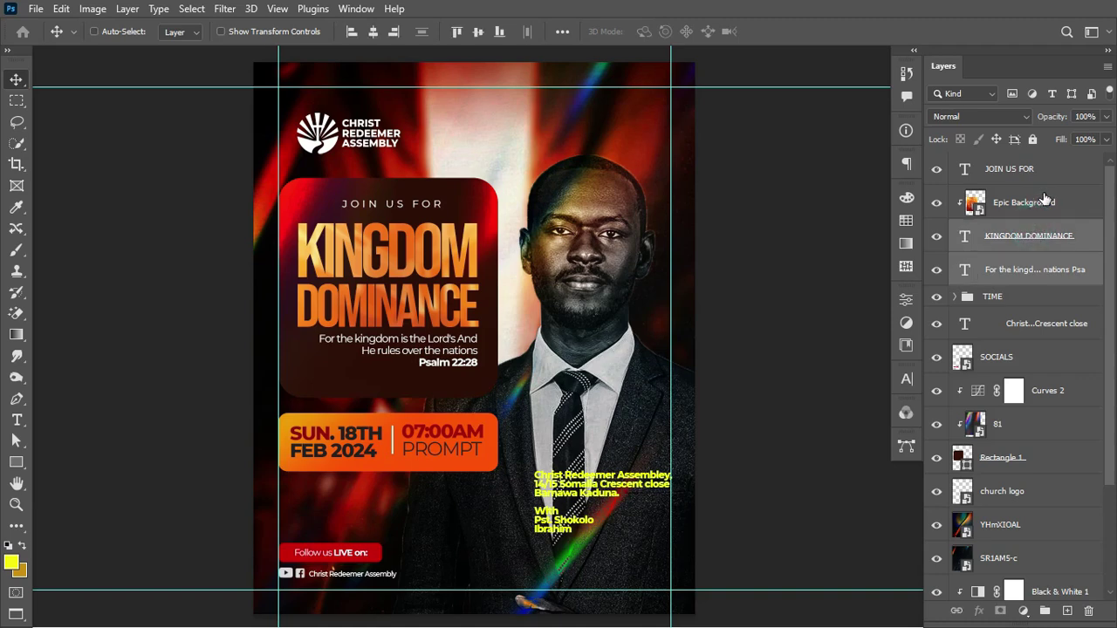
left_click(1044, 193, "ctrl")
left_click(1045, 173, "ctrl")
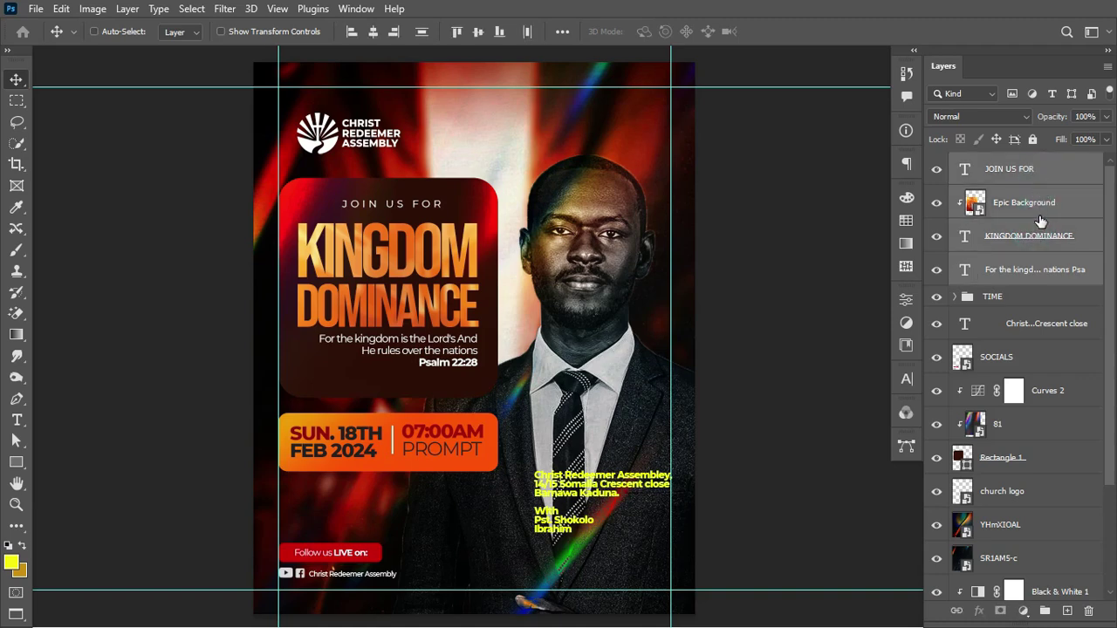
key("ctrl+g")
left_click(939, 162)
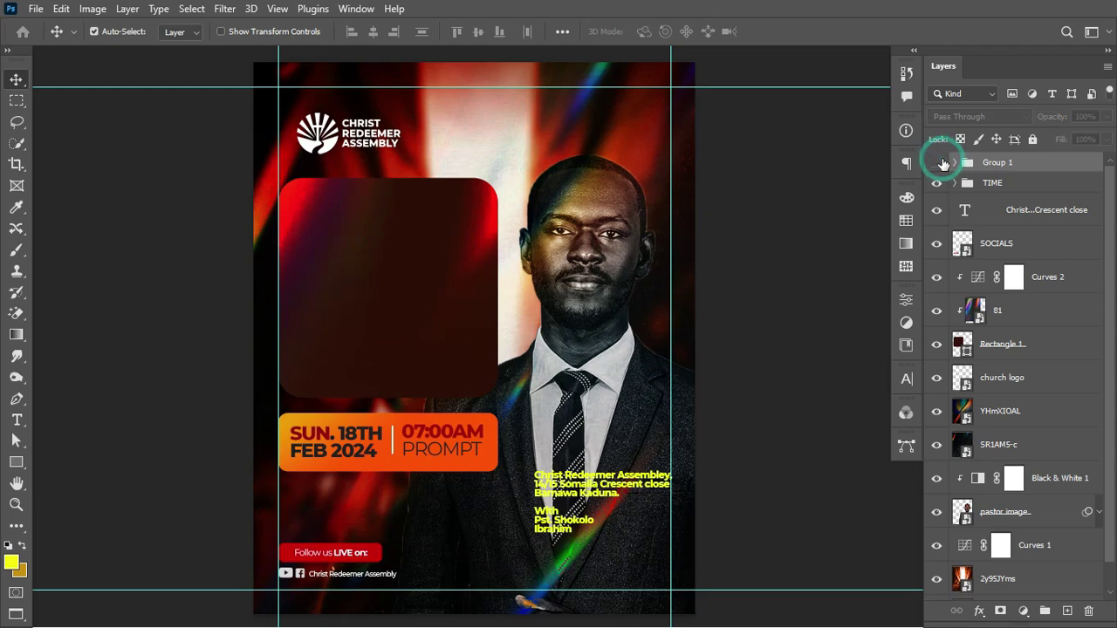
left_click(940, 162)
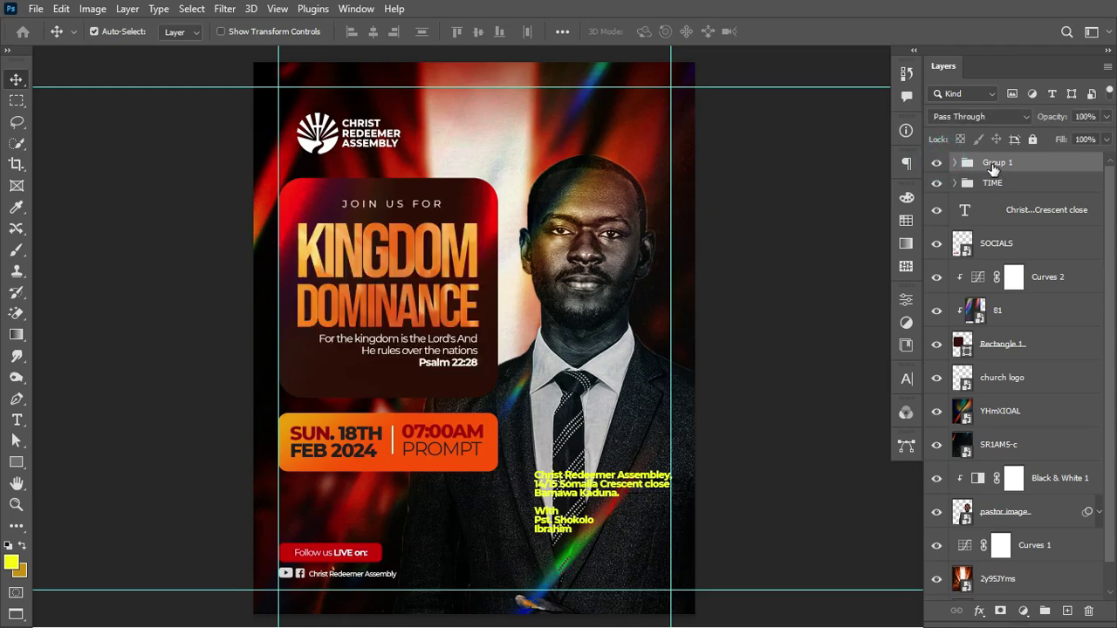
Step: Rename the title text group as THEME
double_click(993, 164)
type("THEME")
key("Return")
Step: Load the title card Rectangle 1 as a selection, centre the THEME group vertically within it, deselect, and expand the group
left_click_drag(1000, 343, 967, 358)
left_click(938, 344)
left_click(938, 344)
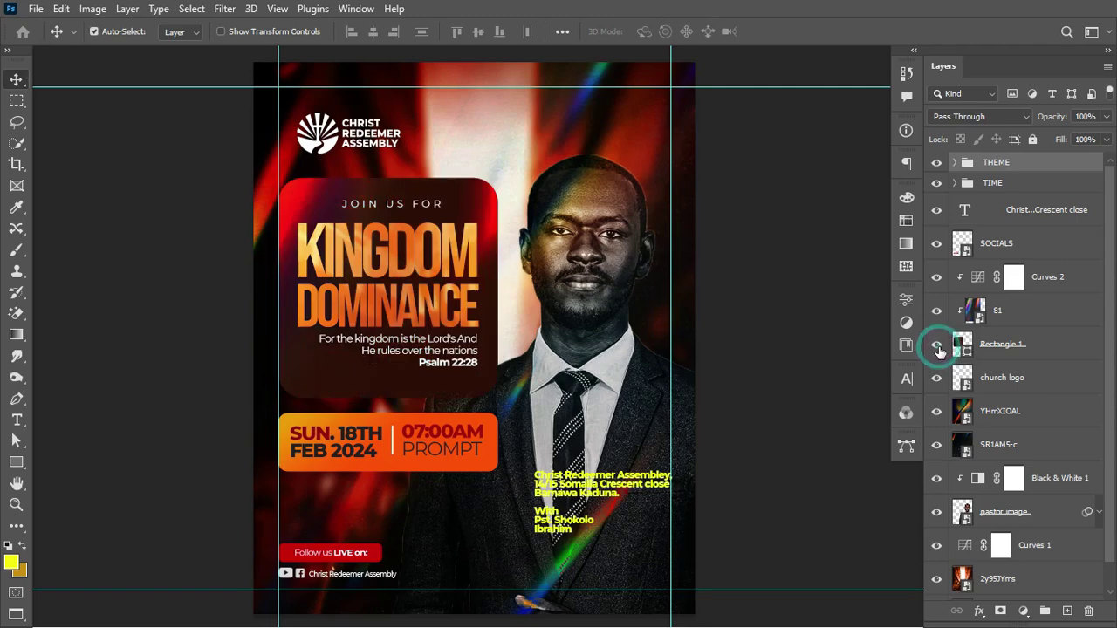
left_click(966, 352, "ctrl")
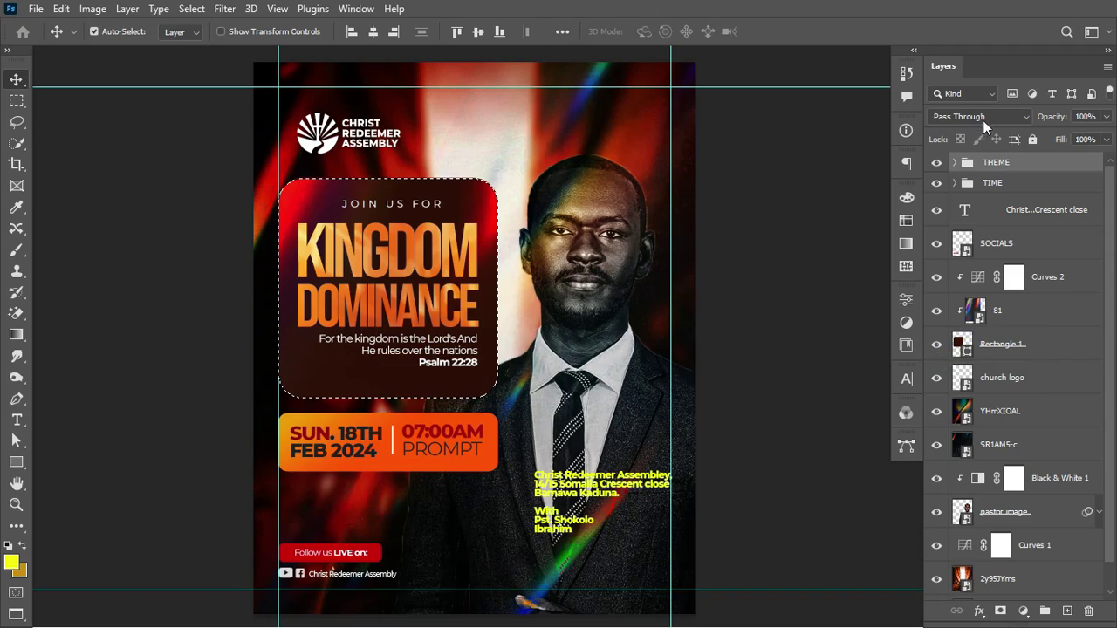
left_click(937, 164)
left_click(937, 165)
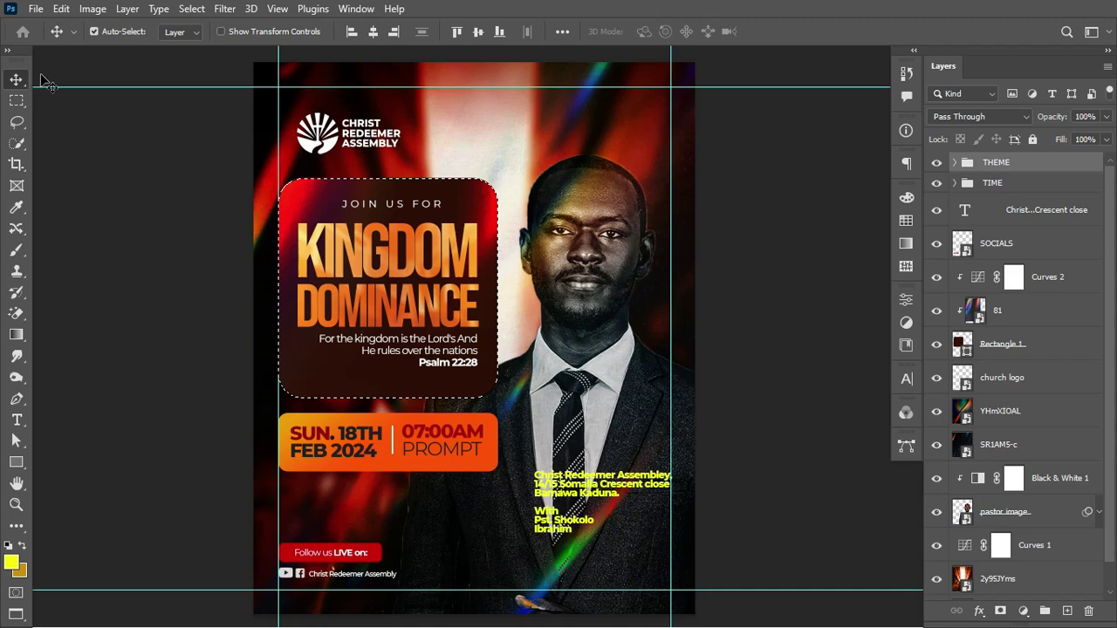
left_click(479, 32)
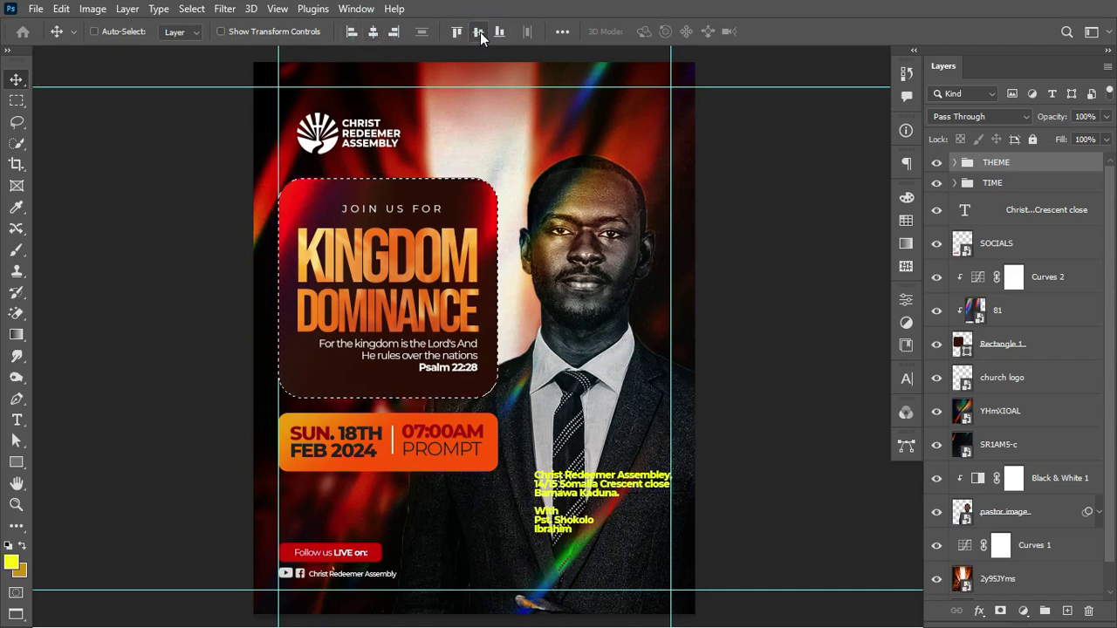
key("ctrl+d")
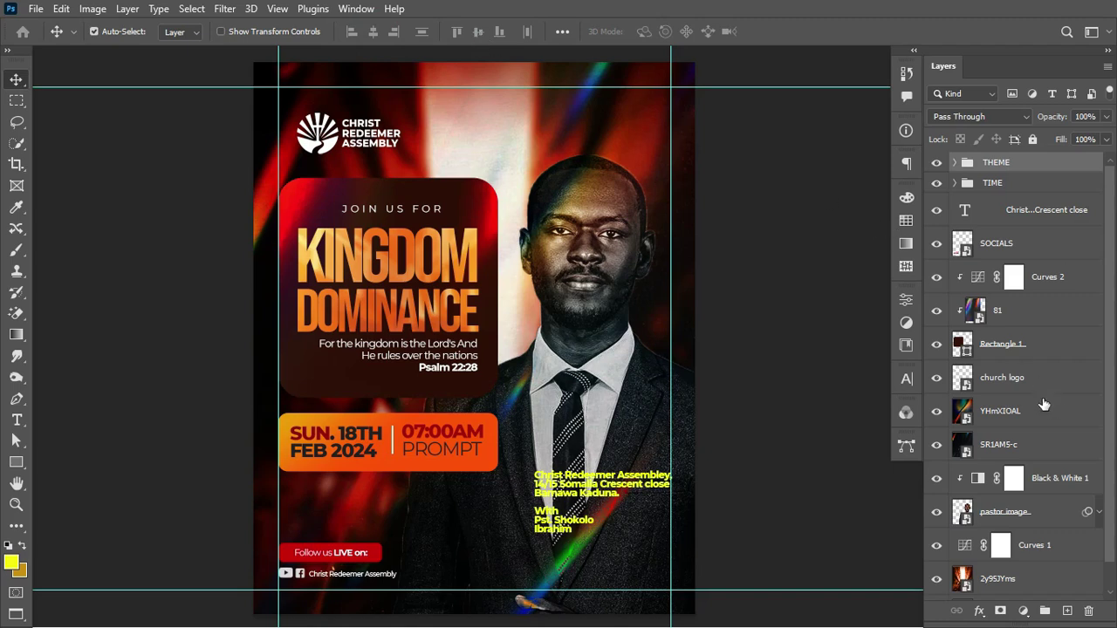
left_click(957, 163)
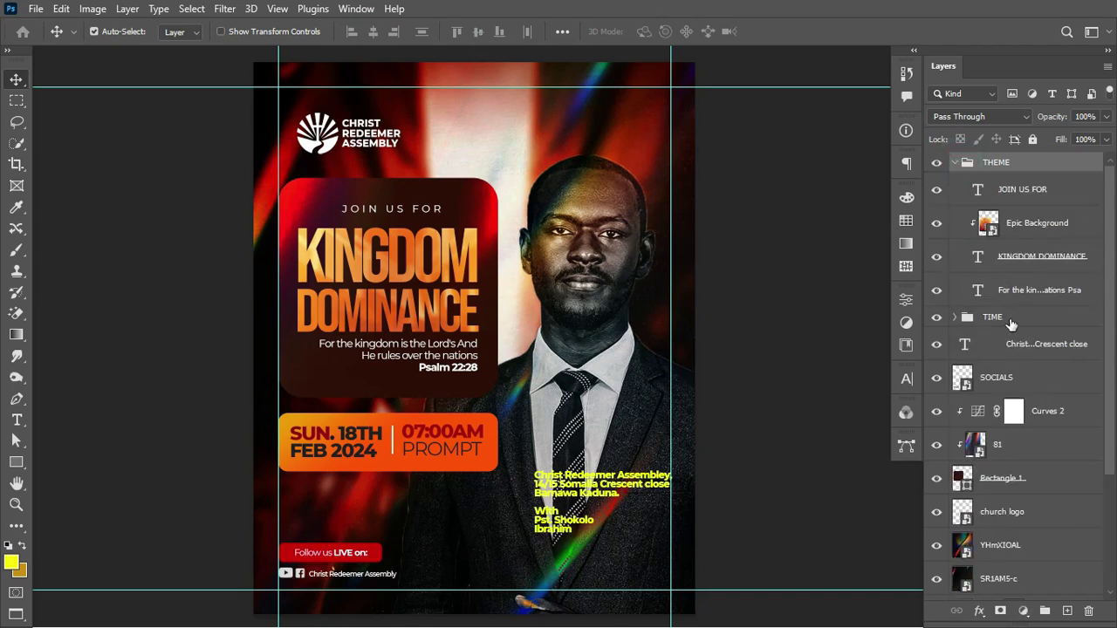
Step: Move the Rectangle 1 title card layer into the THEME group beneath the Bible verse layer and collapse the group
left_click_drag(1018, 477, 1027, 293)
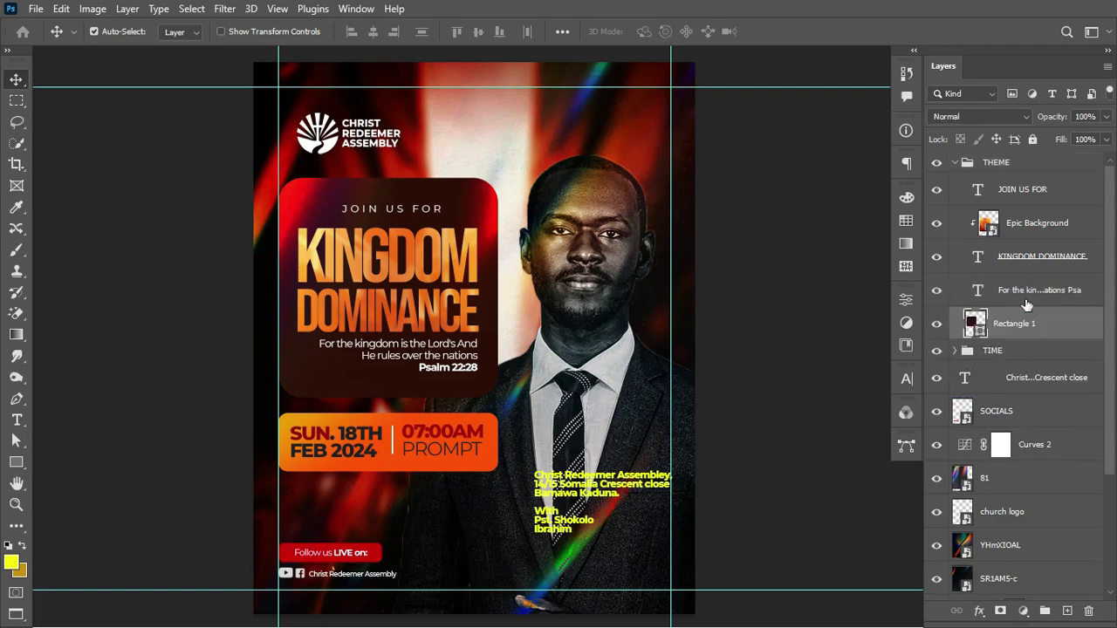
left_click(966, 165)
left_click(955, 163)
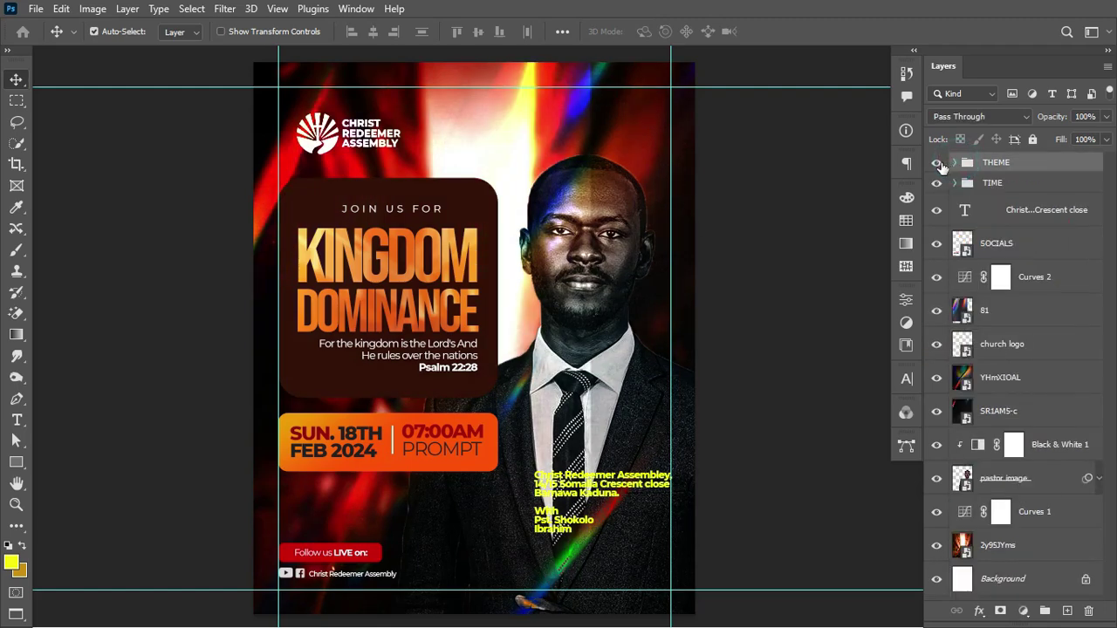
Step: Compare the flyer with the THEME group, the guides and the light-effect layer 81 each hidden and shown
left_click(938, 164)
left_click(937, 164)
key("ctrl+semicolon")
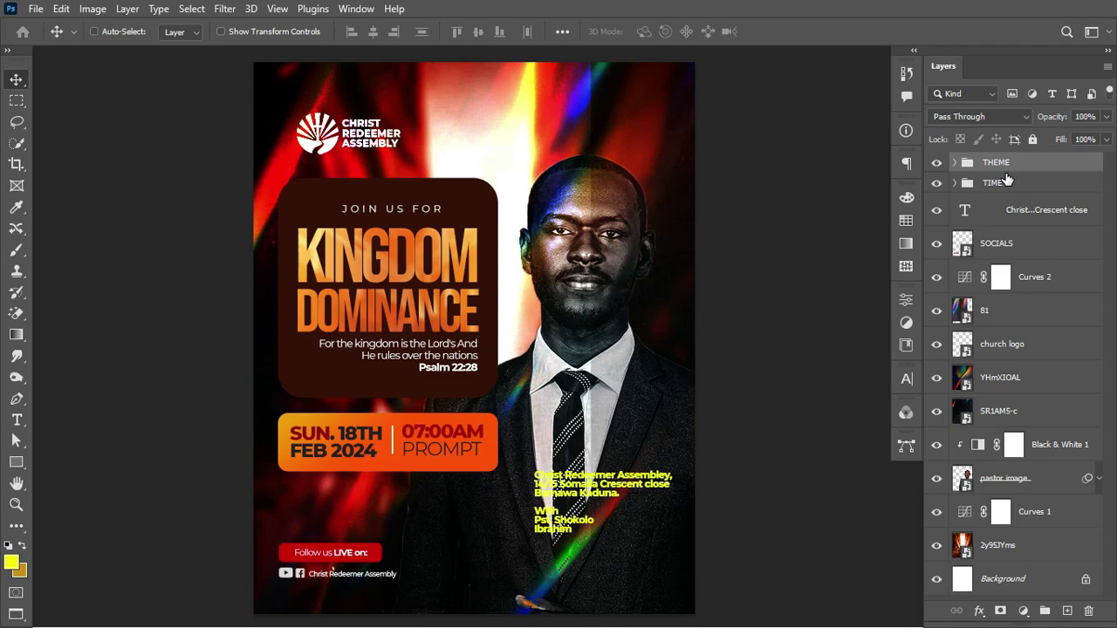
key("ctrl+semicolon")
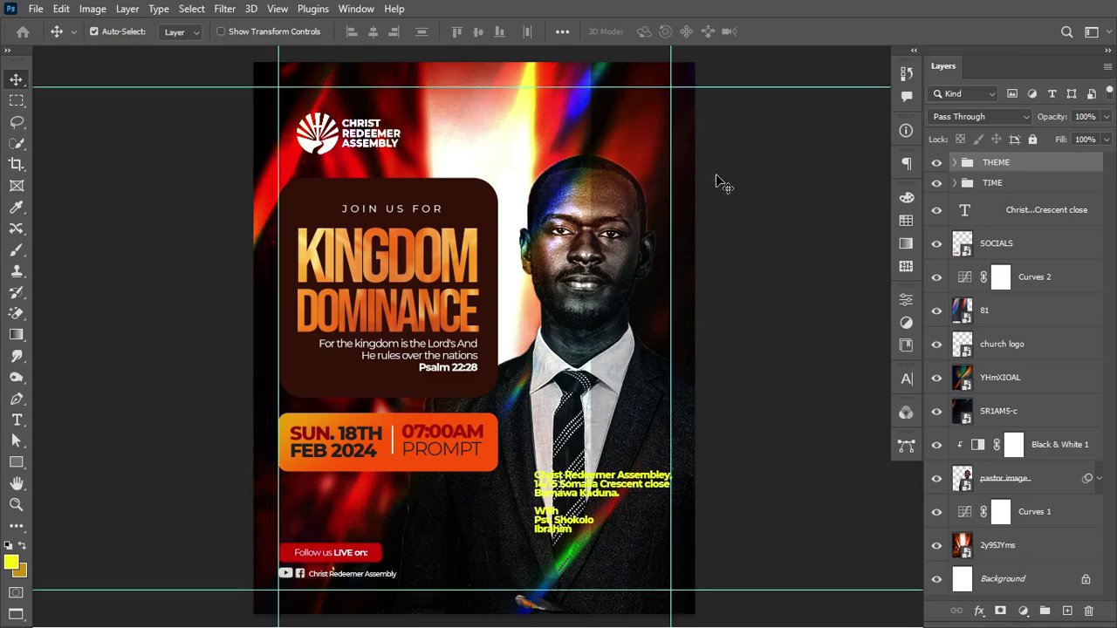
left_click(563, 190)
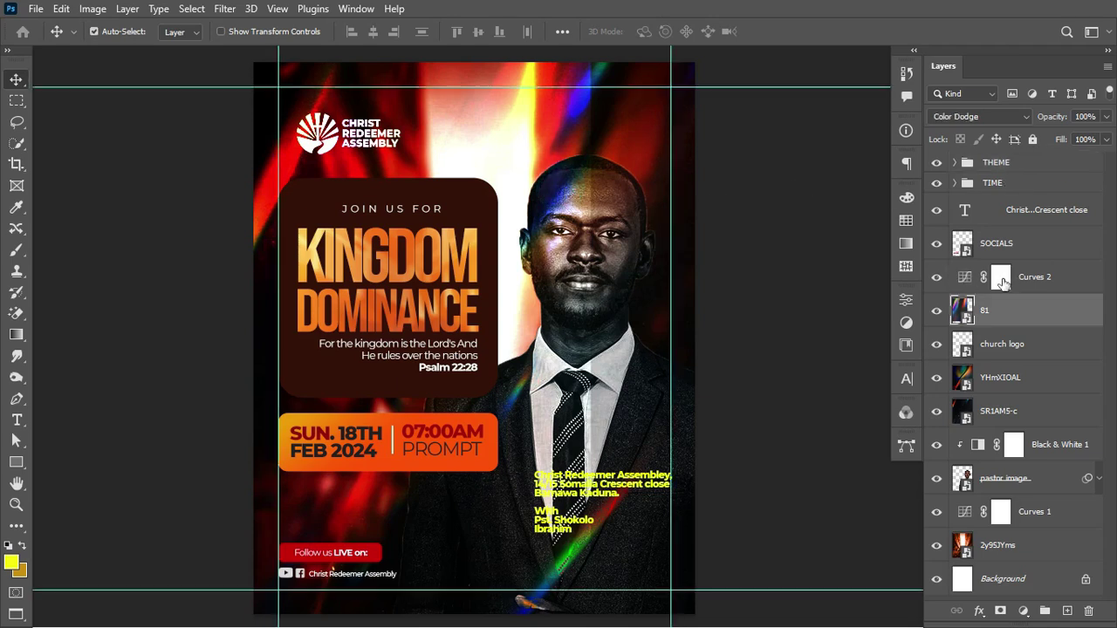
left_click(938, 310)
left_click(937, 310)
left_click(938, 312)
left_click(937, 311)
Step: Move layer 81 into the THEME group directly above Rectangle 1, clip it to that rectangle, and check the collapsed group
left_click(955, 162)
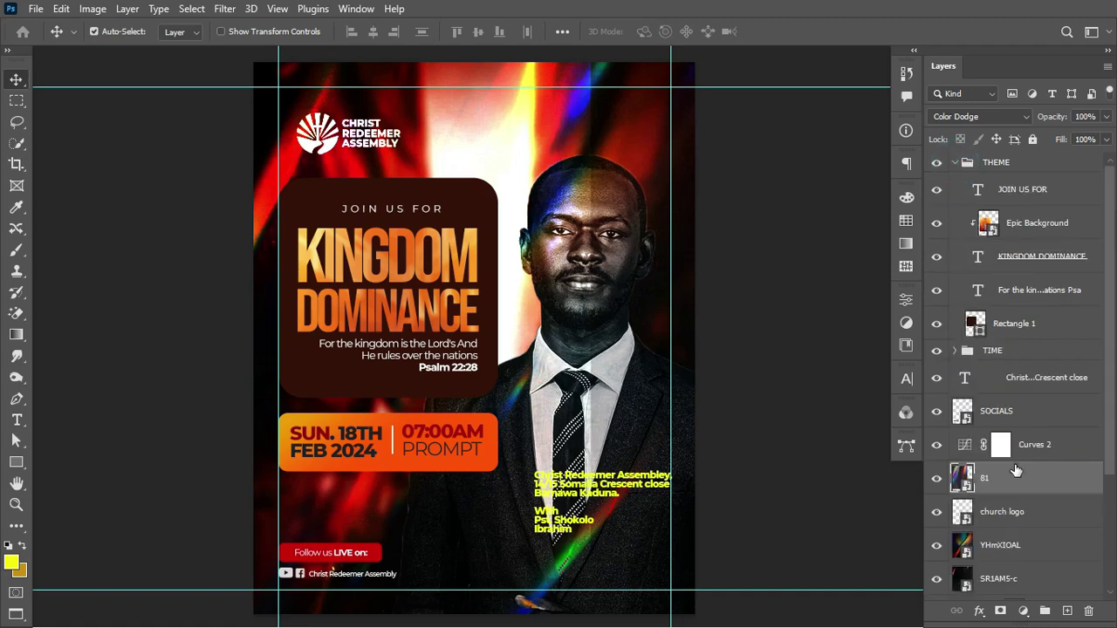
left_click_drag(1015, 471, 1000, 326)
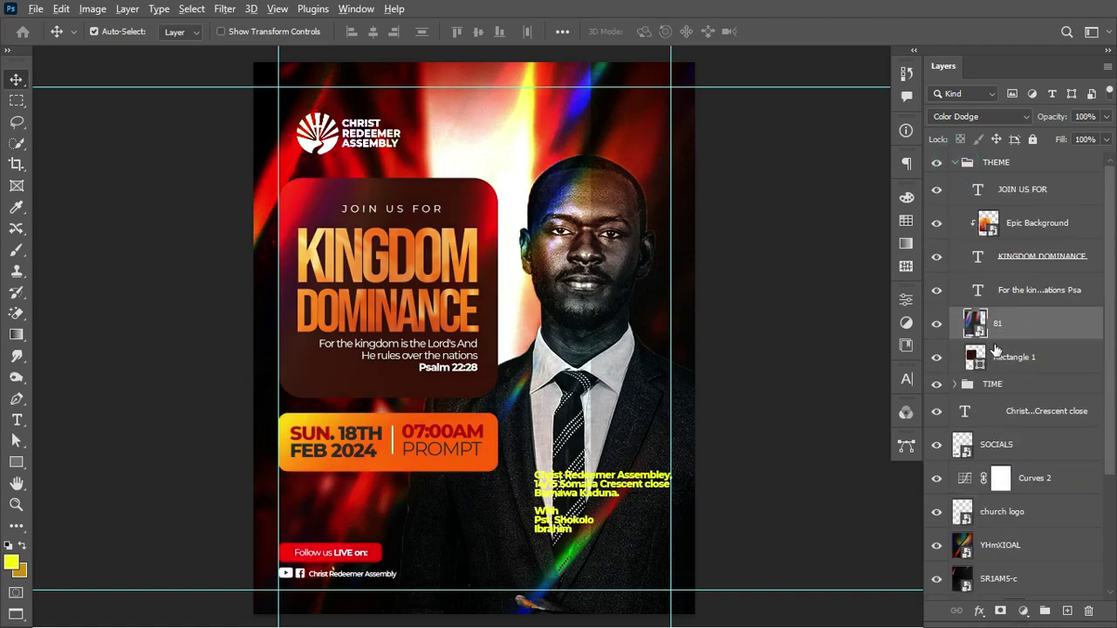
left_click(1002, 340, "alt")
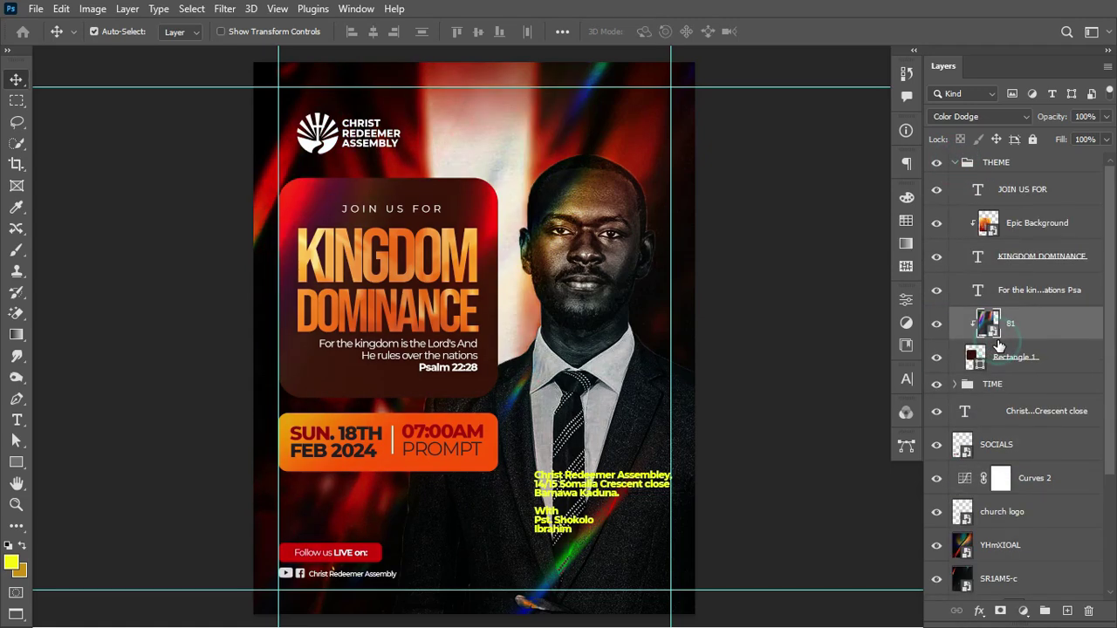
left_click(954, 163)
left_click(936, 163)
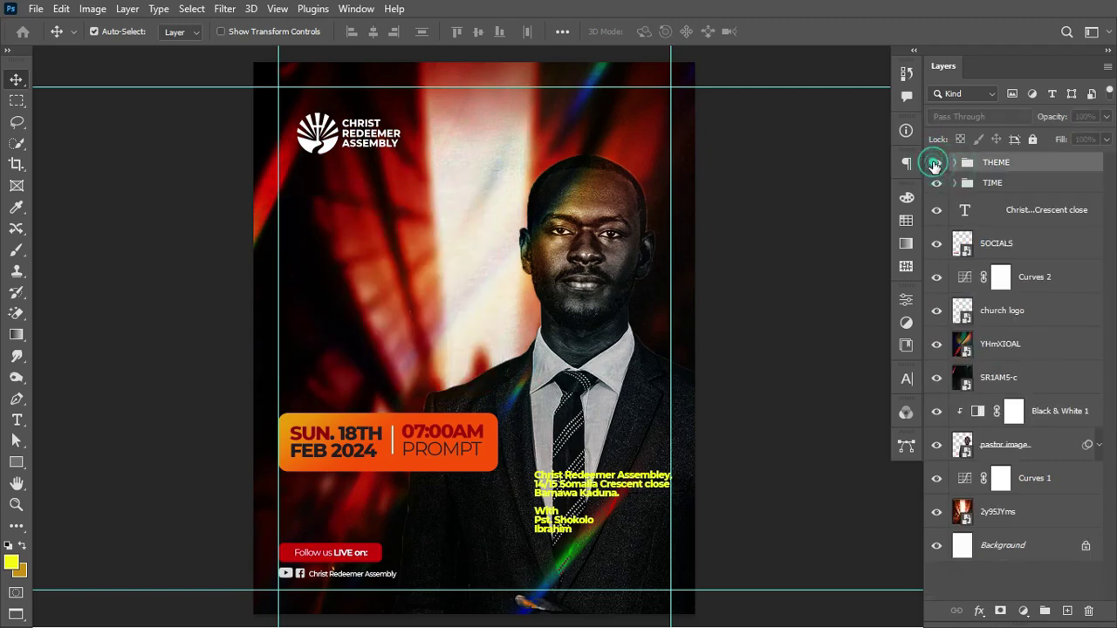
left_click(935, 164)
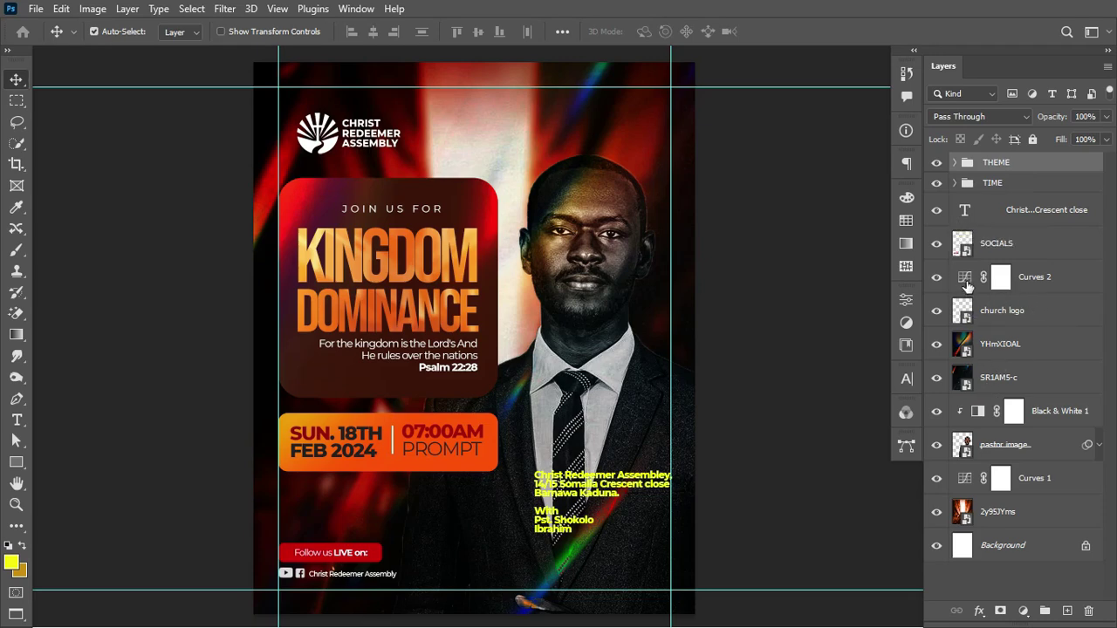
Step: Move the Curves 2 adjustment into the THEME group above layer 81, clip it to Rectangle 1, and preview the flyer without guides
left_click(937, 277)
left_click(937, 277)
left_click(956, 164)
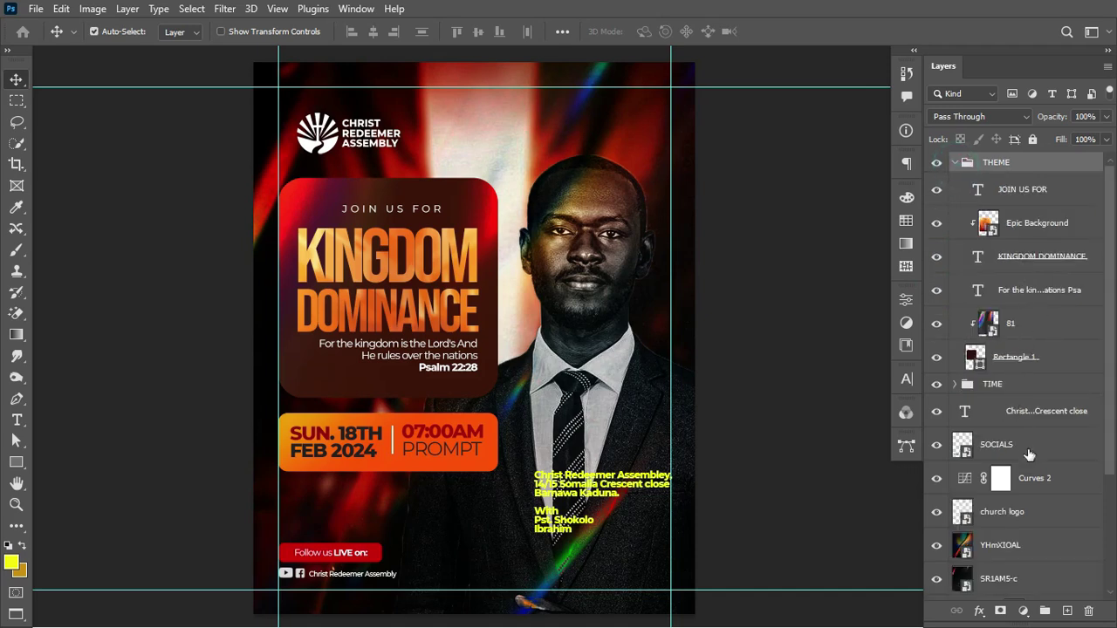
left_click_drag(1046, 484, 1022, 314)
left_click(985, 337, "alt")
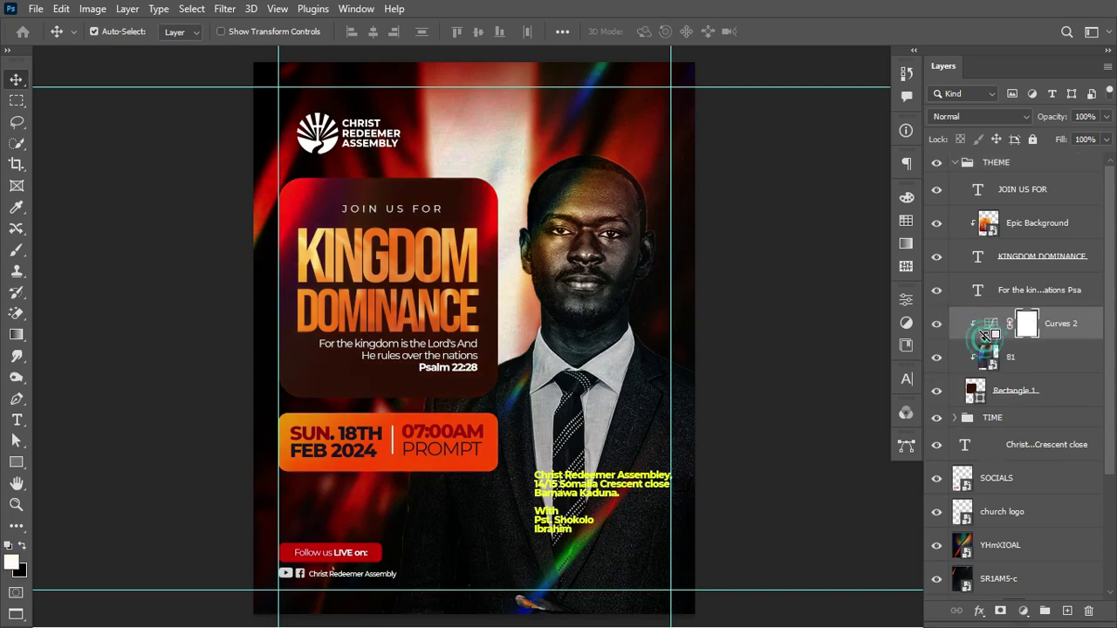
left_click(937, 324)
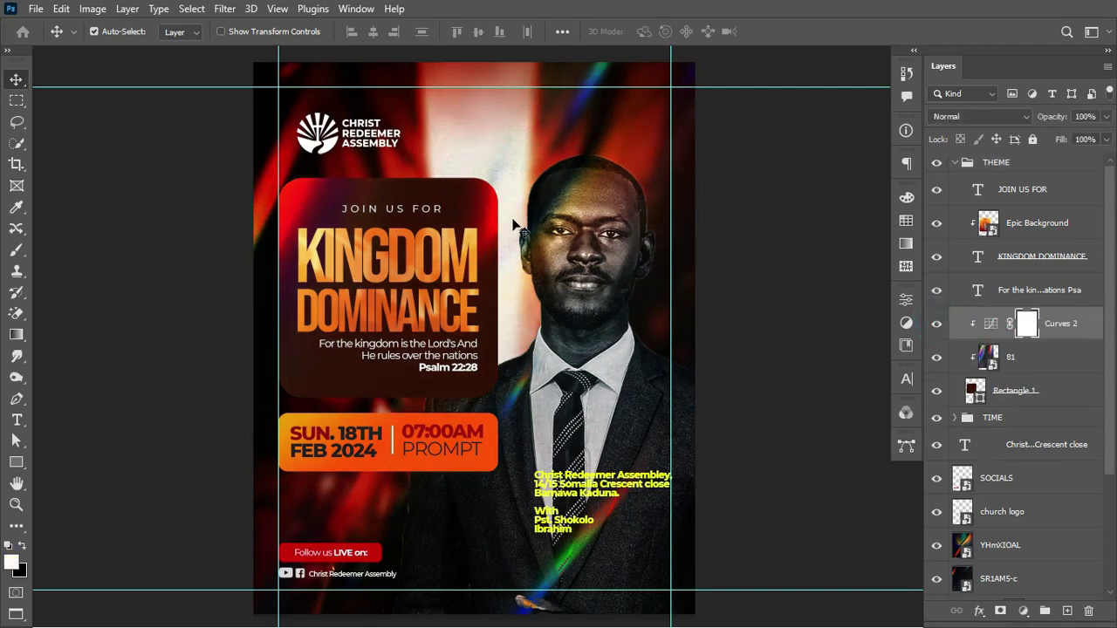
left_click(955, 164)
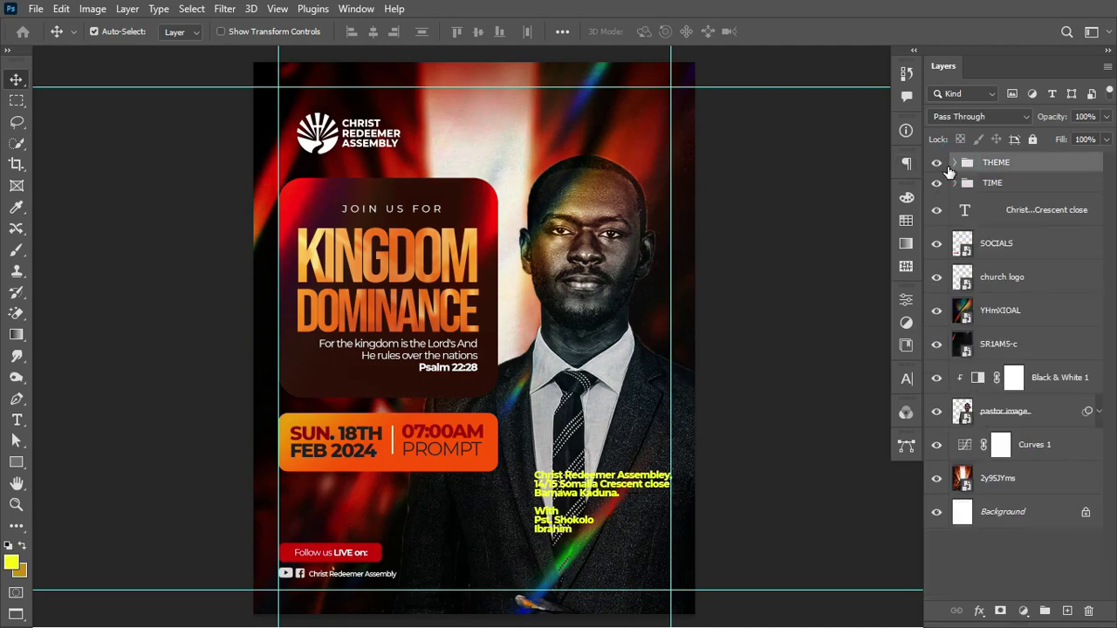
key("ctrl+semicolon")
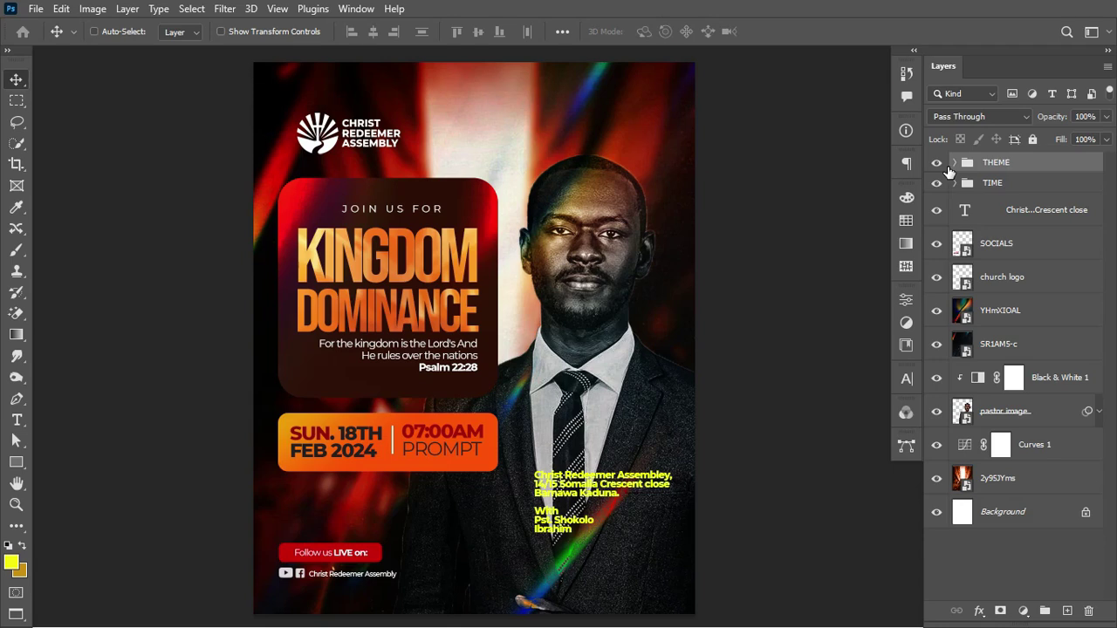
key("ctrl+semicolon")
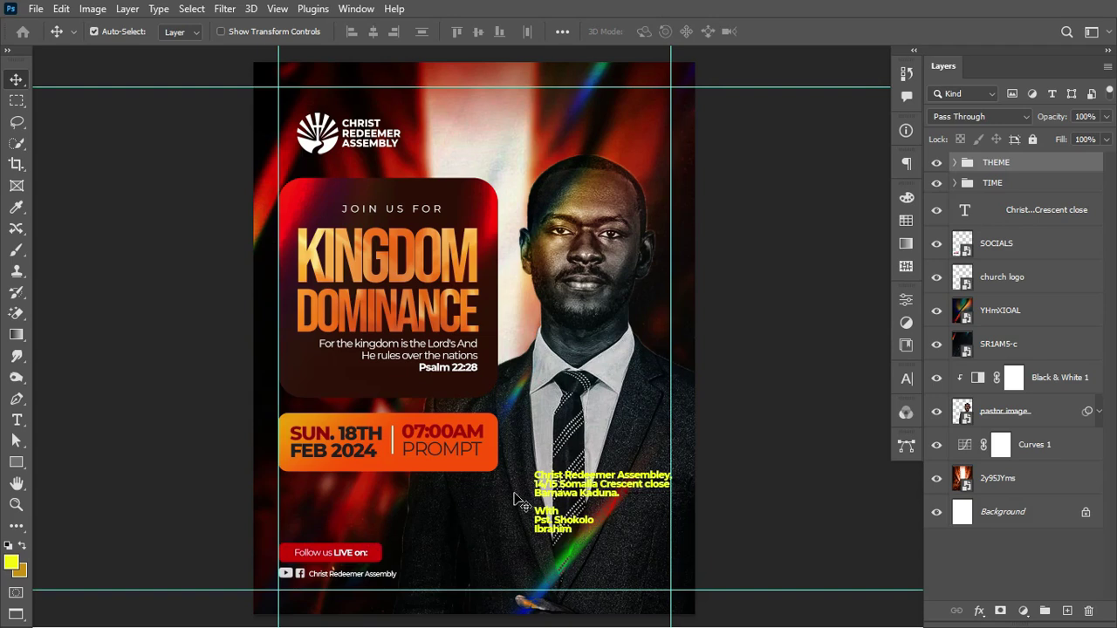
Step: Cut the church name and address lines out of the yellow text block and paste them as a separate text layer
key("t")
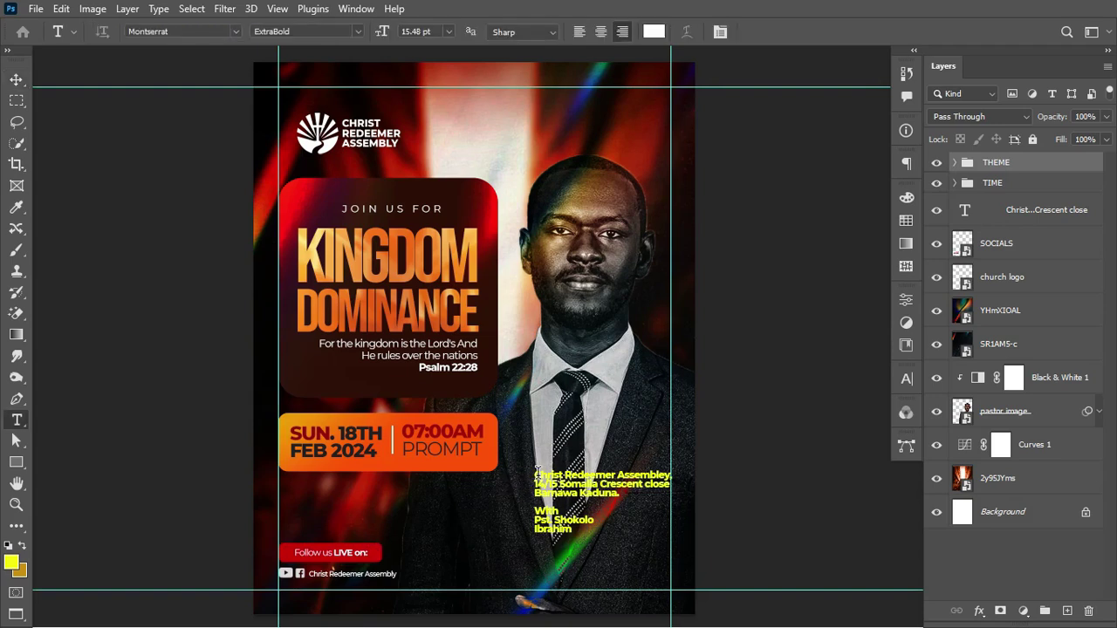
left_click_drag(535, 474, 626, 499)
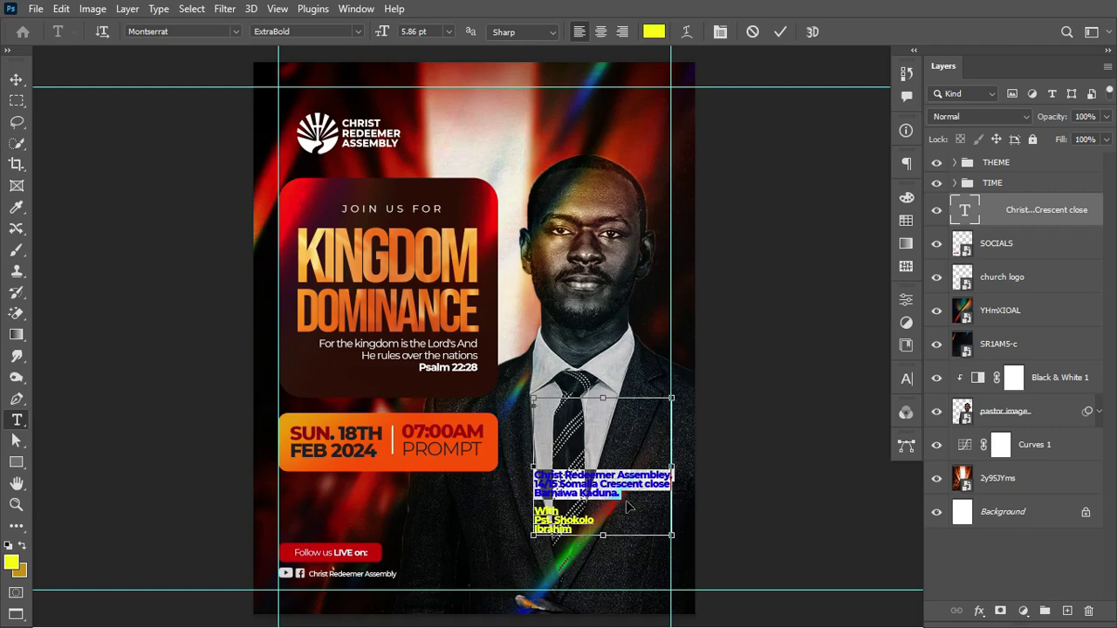
key("ctrl+x")
left_click(564, 377)
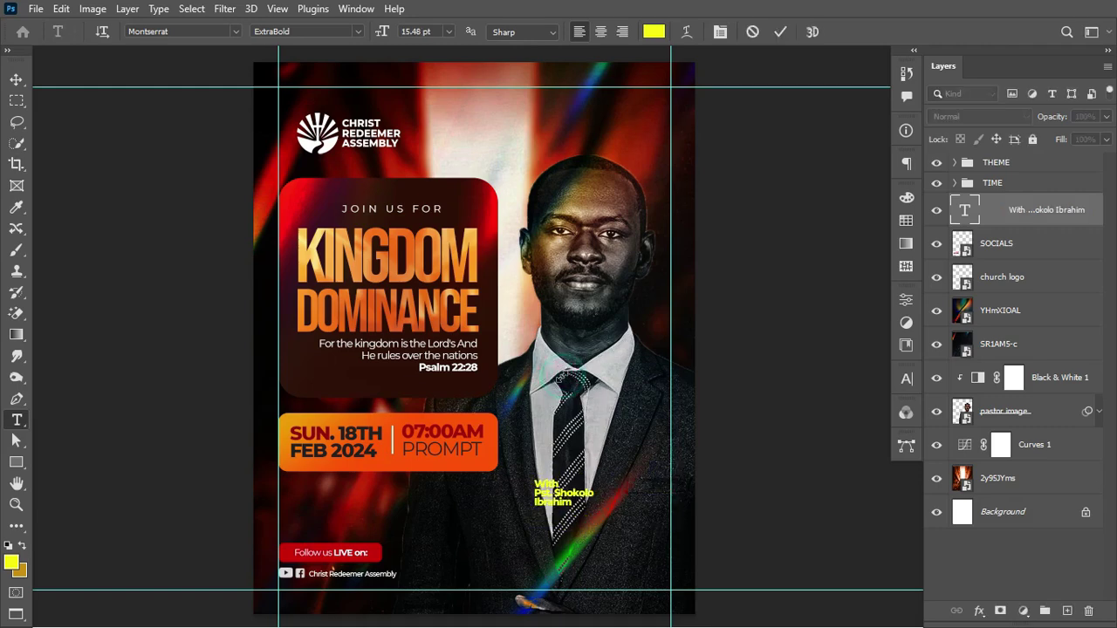
key("ctrl+v")
key("ctrl+Return")
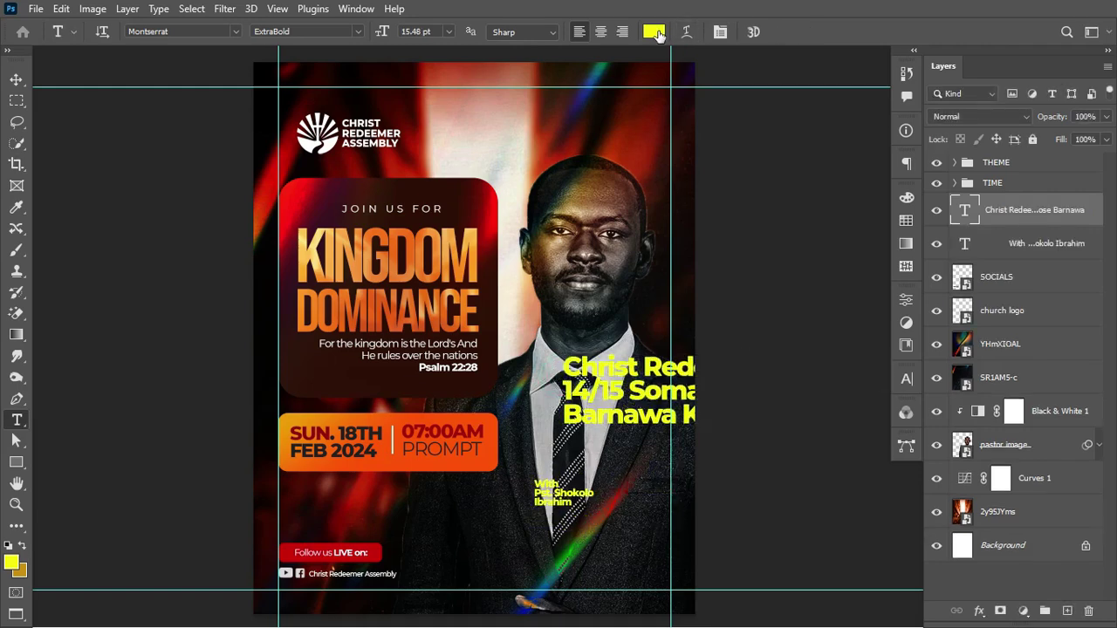
Step: Set the new church address text's colour to white (ffffff)
left_click(655, 32)
left_click(685, 253)
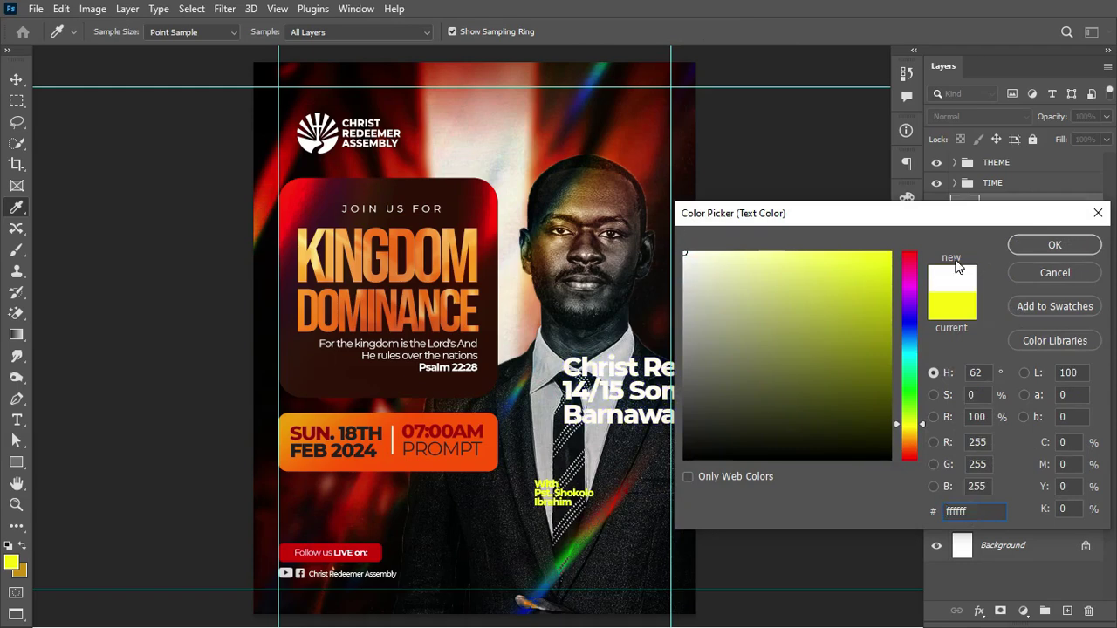
left_click(1032, 244)
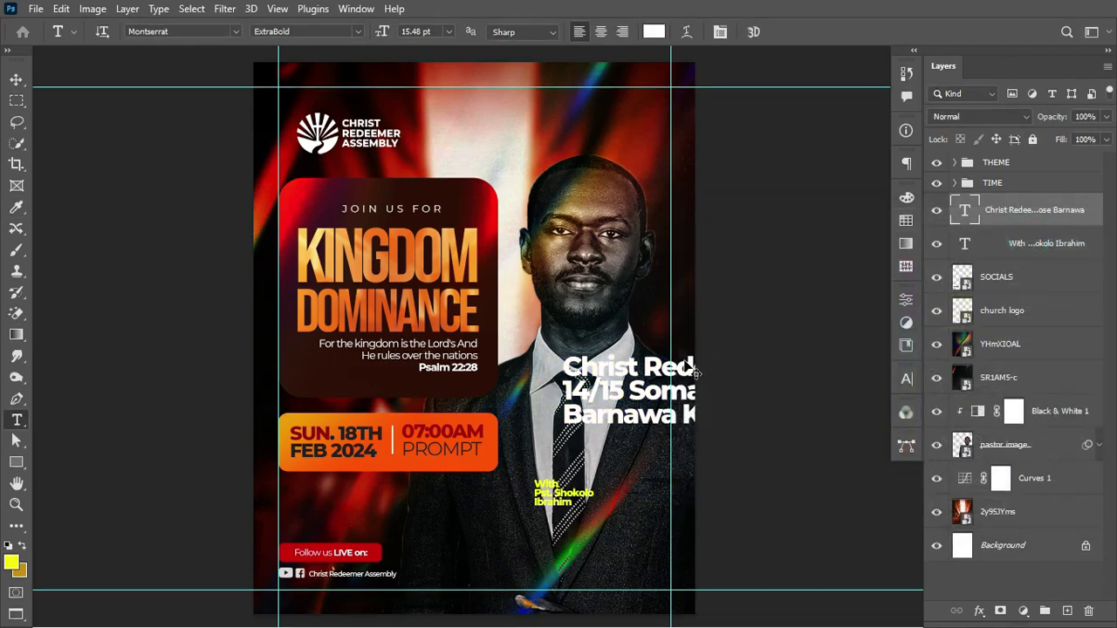
Step: Scale the address text down to about 44% and place it below the date and time box, against the left guide
key("ctrl+t")
left_click_drag(739, 458, 337, 517)
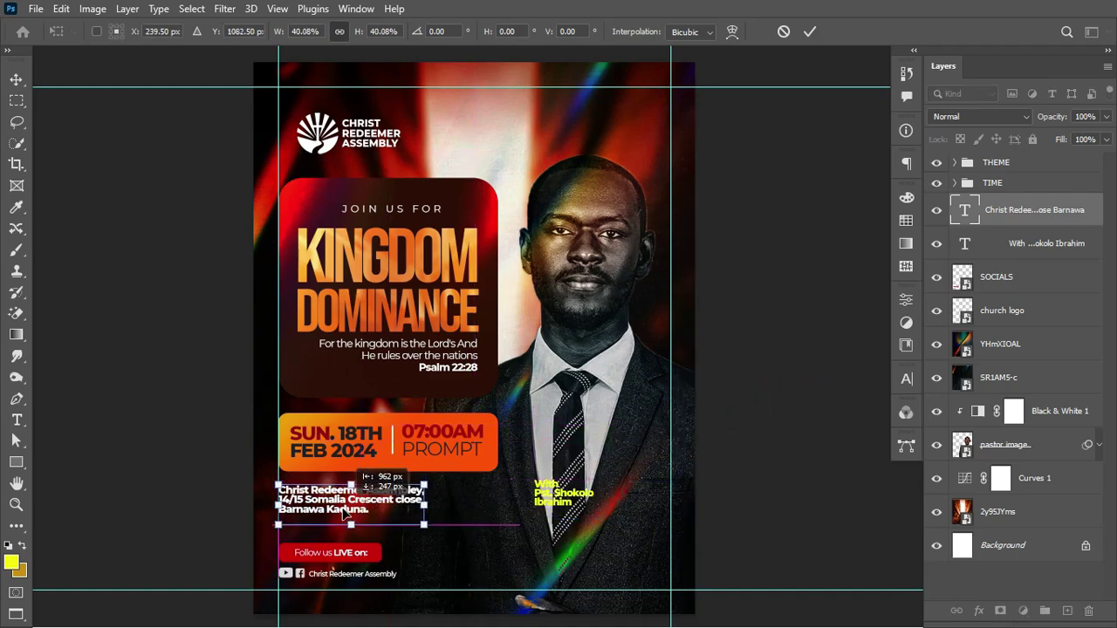
left_click_drag(423, 524, 438, 531)
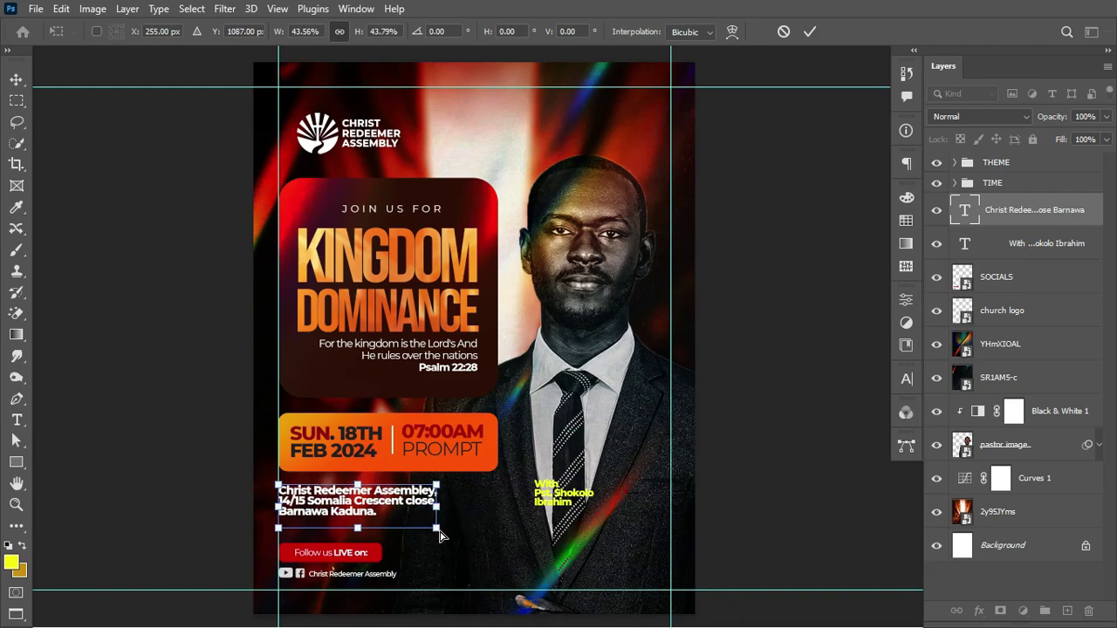
key("Return")
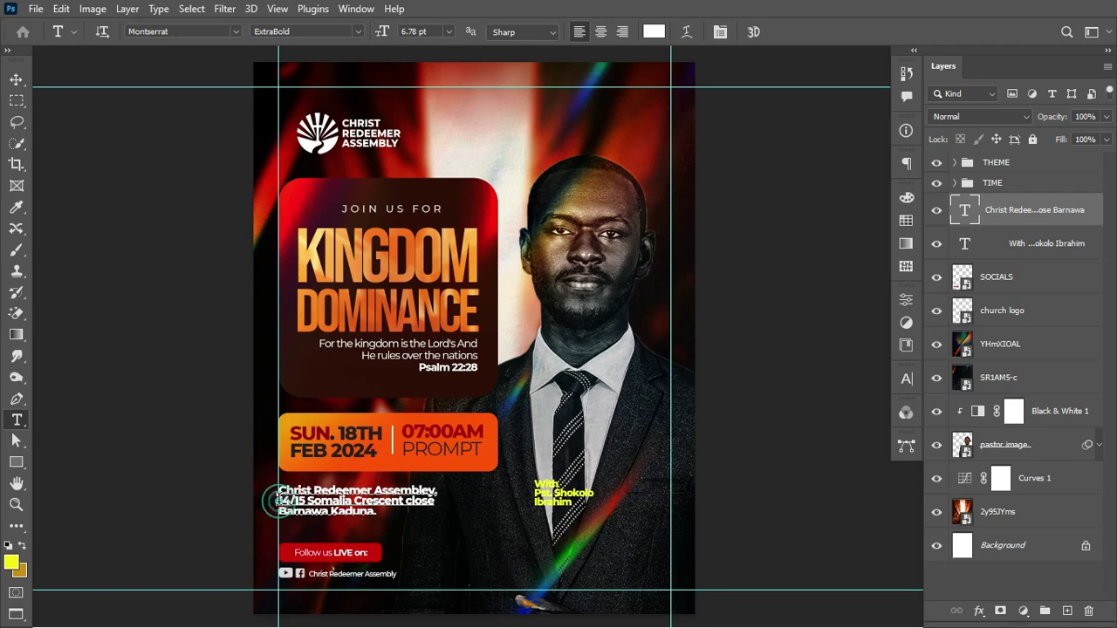
Step: Set the two street address lines beneath the church name to Montserrat Regular
left_click_drag(278, 501, 408, 519)
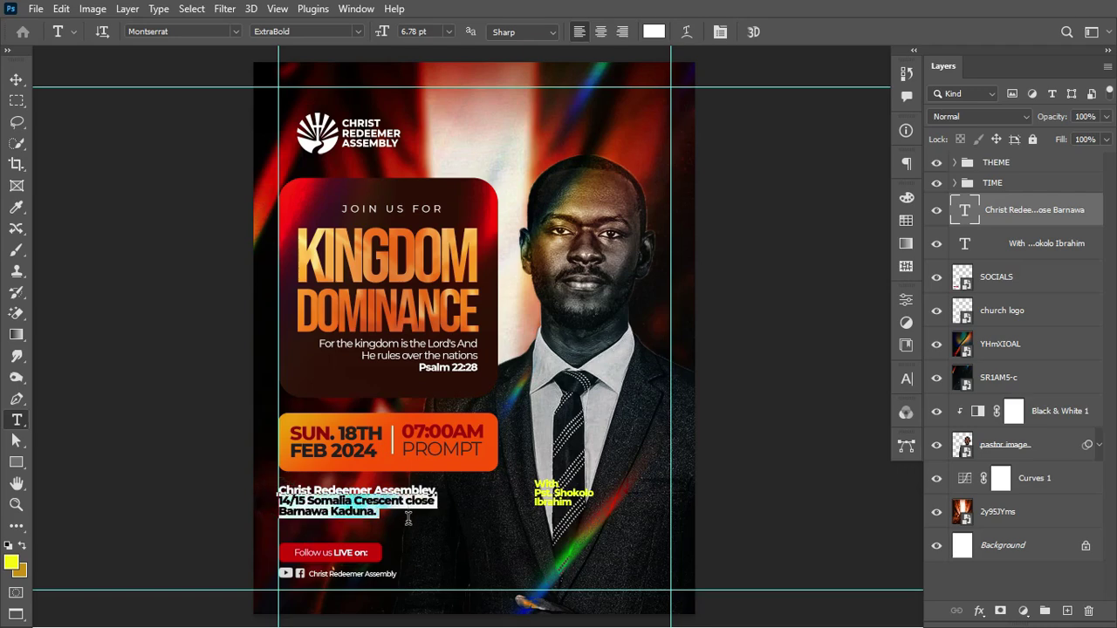
left_click(356, 34)
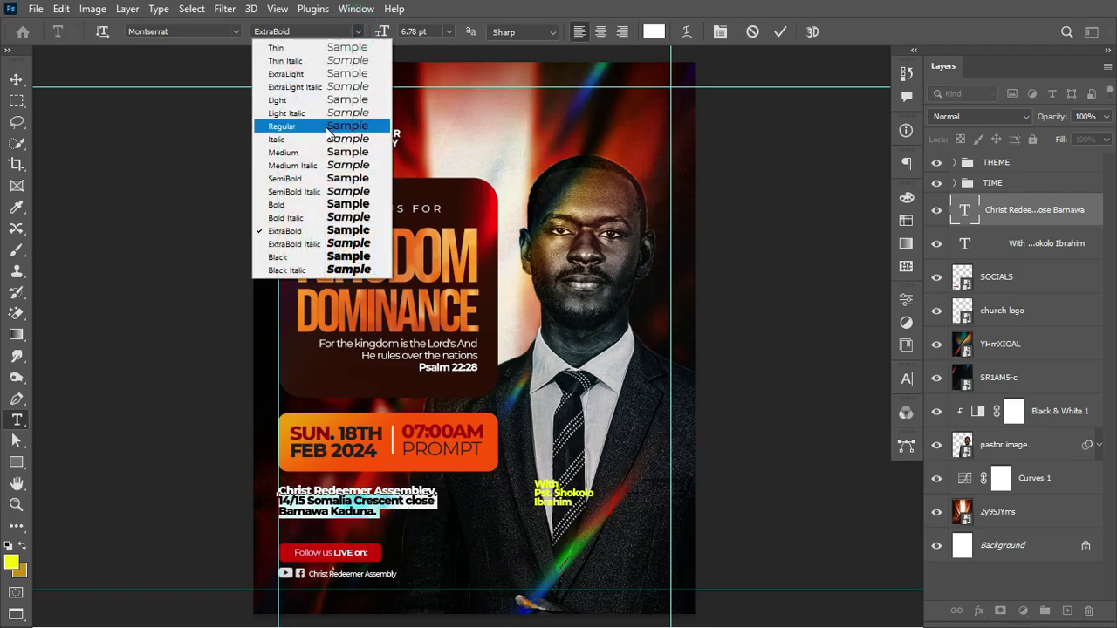
left_click(325, 127)
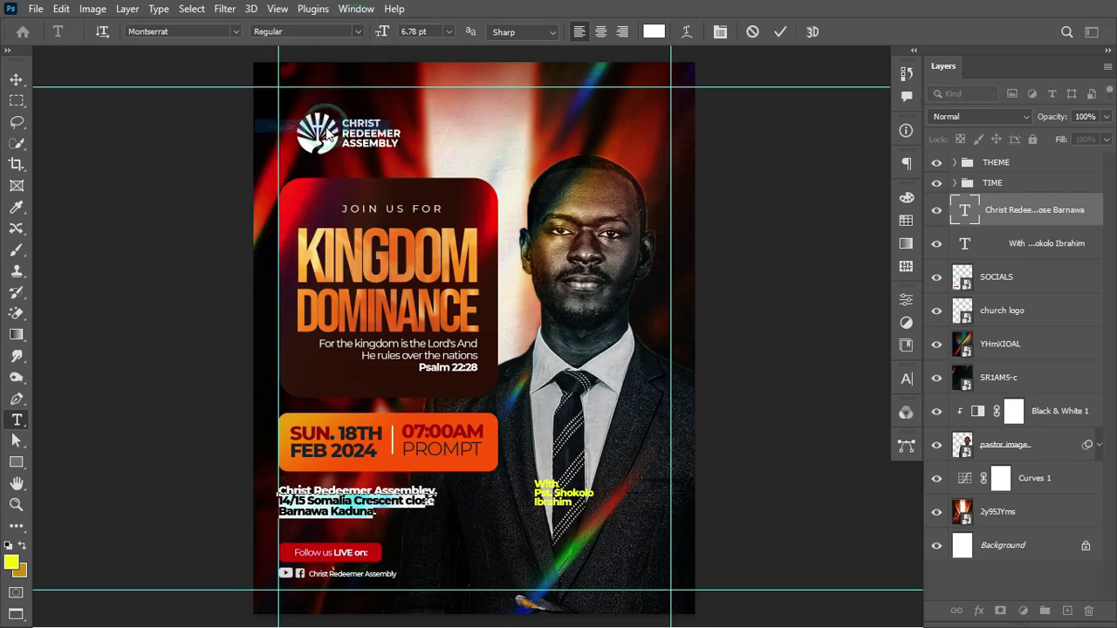
left_click(781, 32)
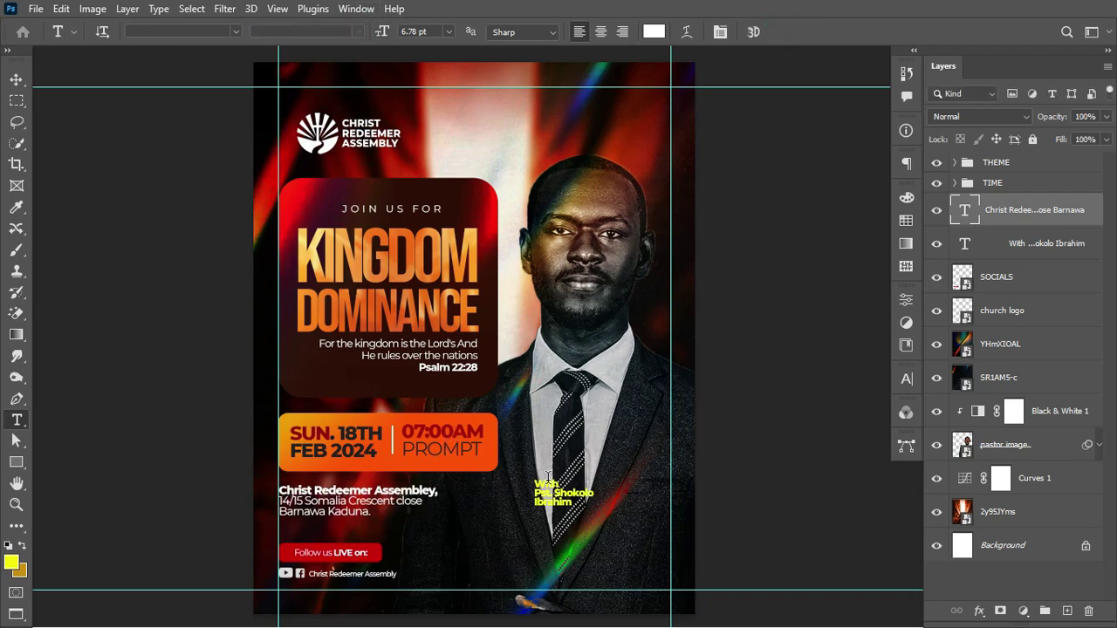
Step: Set the address text's leading to 7 pt and hide the guides
left_click(905, 378)
left_click(818, 423)
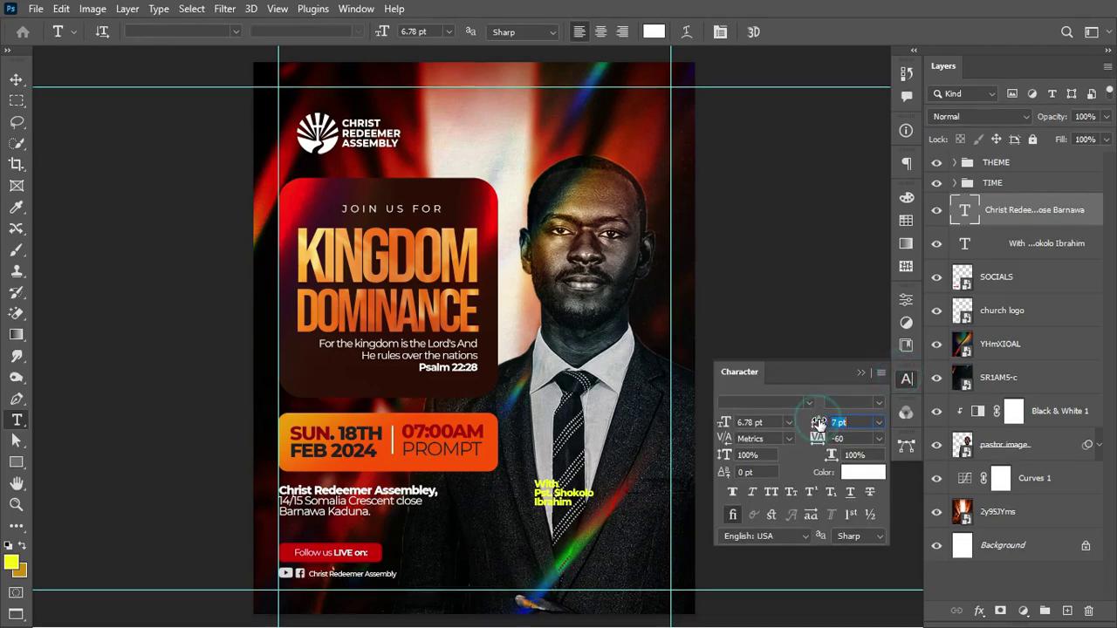
left_click_drag(819, 424, 821, 425)
left_click_drag(819, 421, 817, 425)
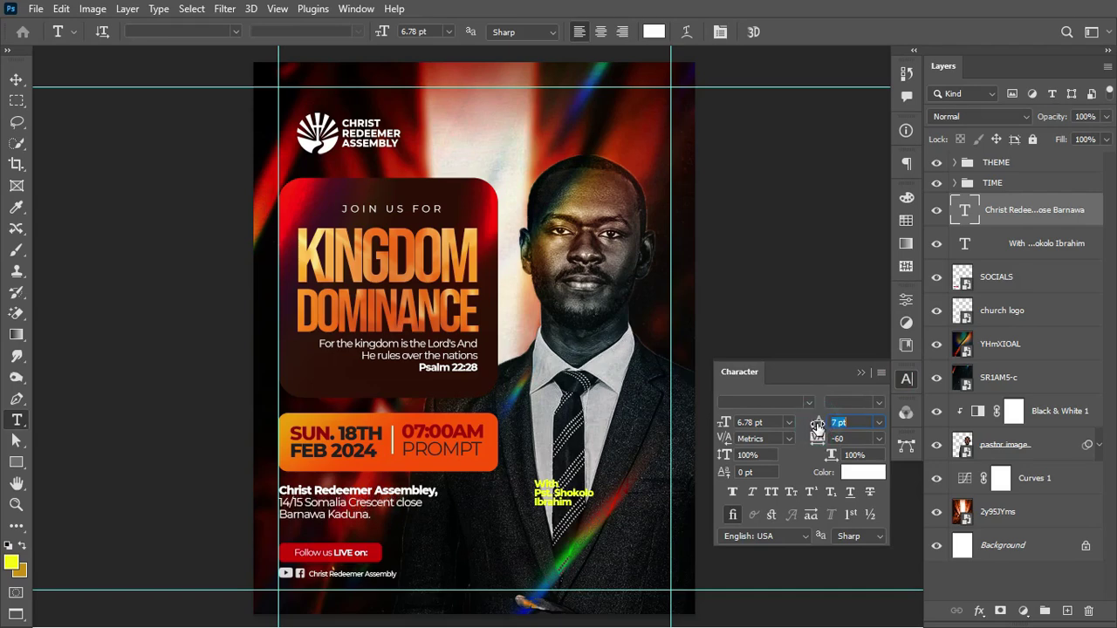
left_click(16, 79)
key("ctrl+h")
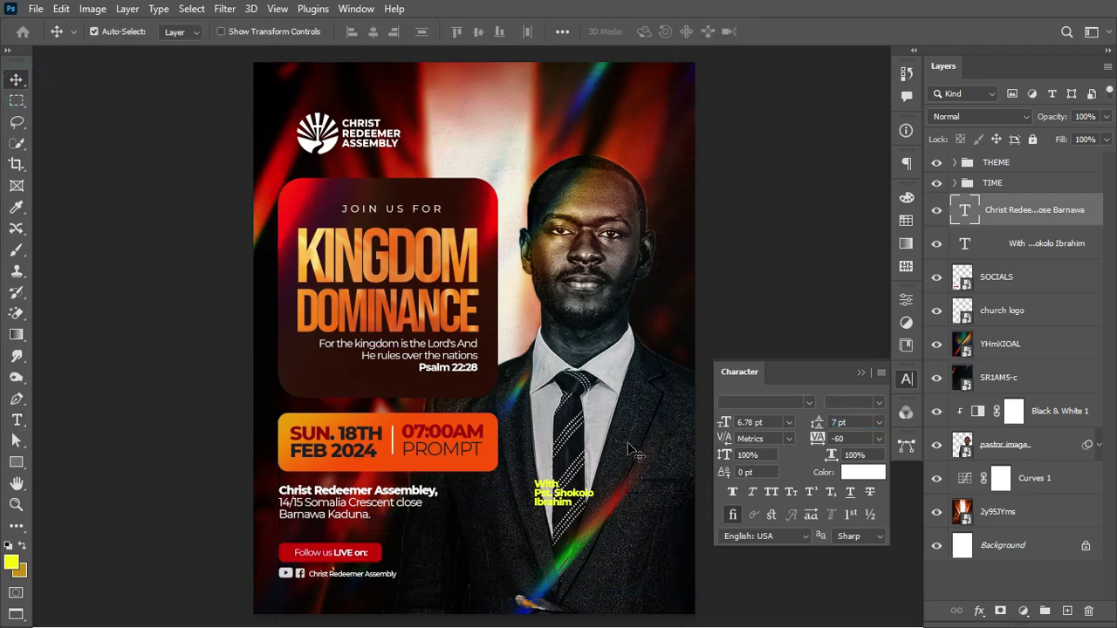
left_click(377, 145)
key("ctrl+t")
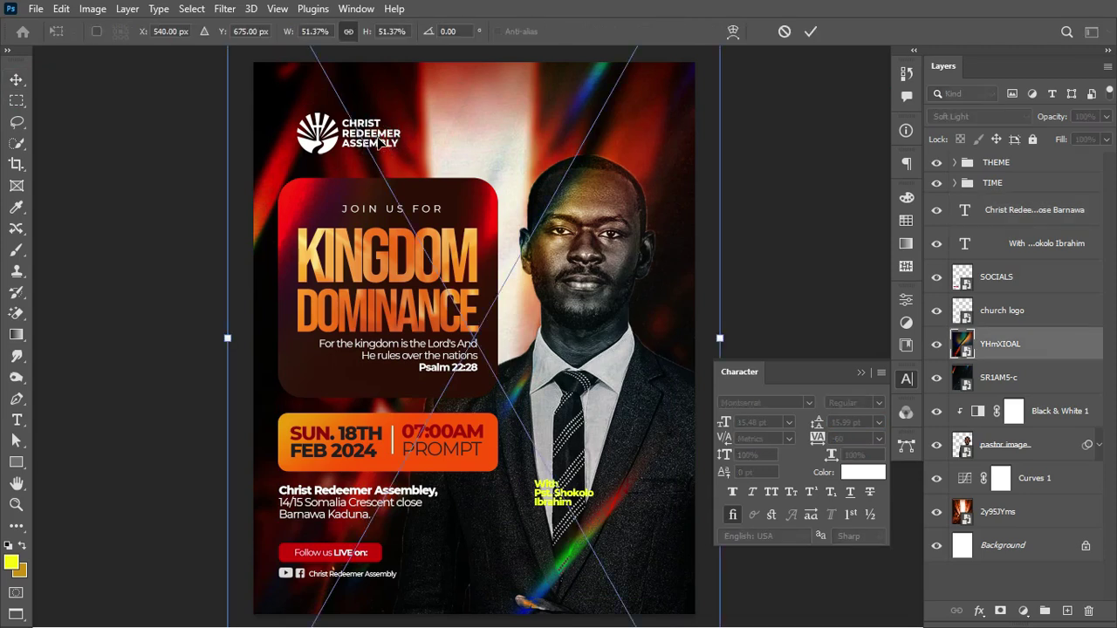
key("Return")
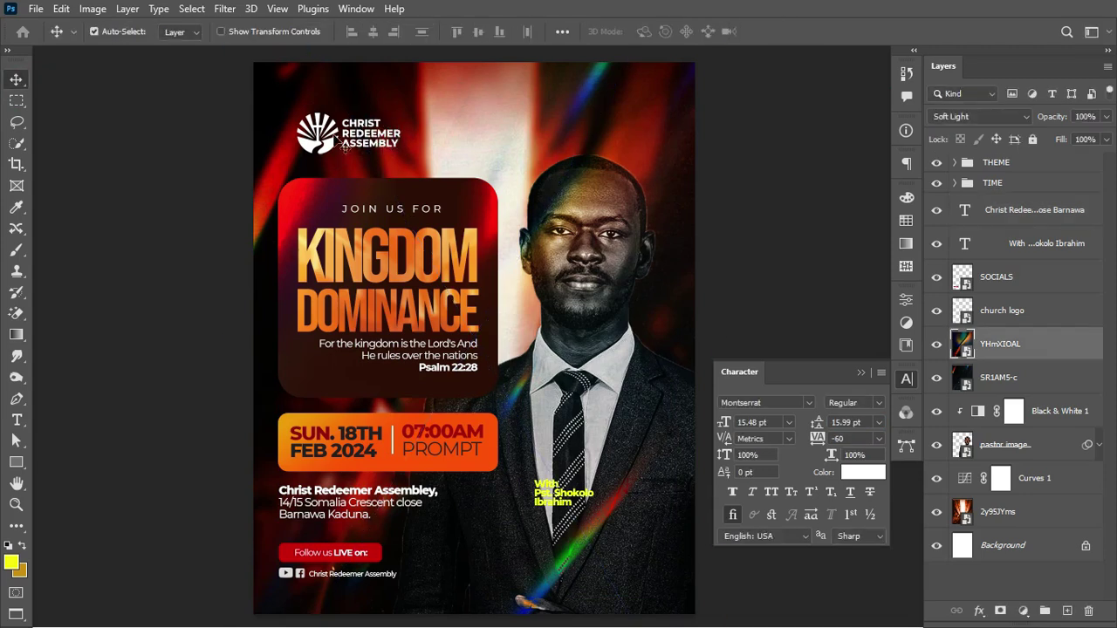
Step: Scale the church logo up slightly, keeping it above the theme box
left_click(342, 149)
key("ctrl+t")
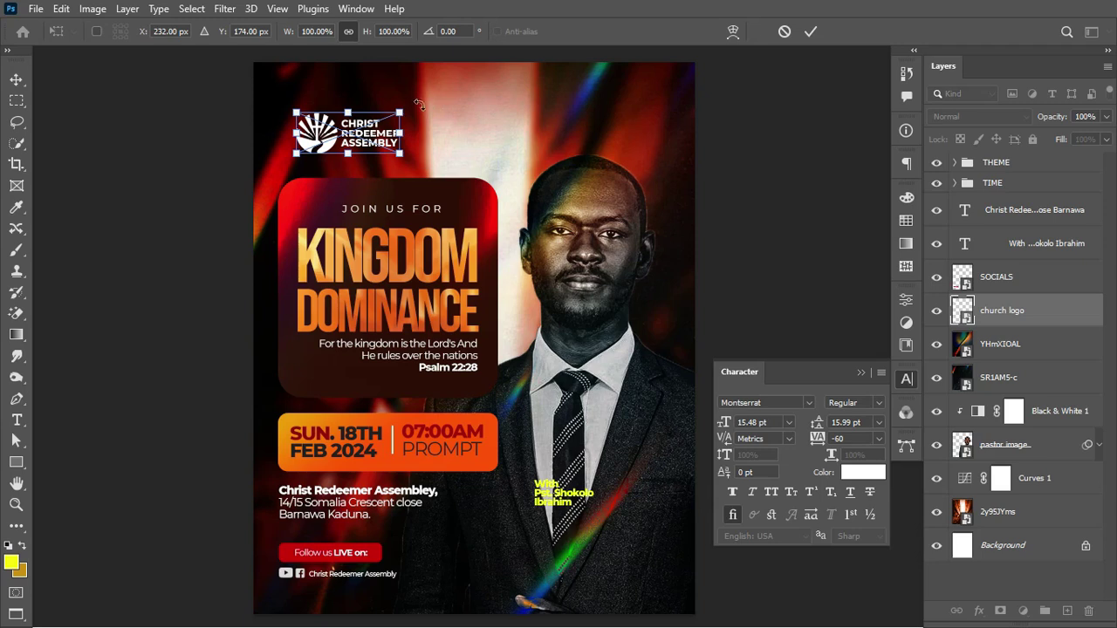
left_click_drag(400, 111, 416, 108)
key("Return")
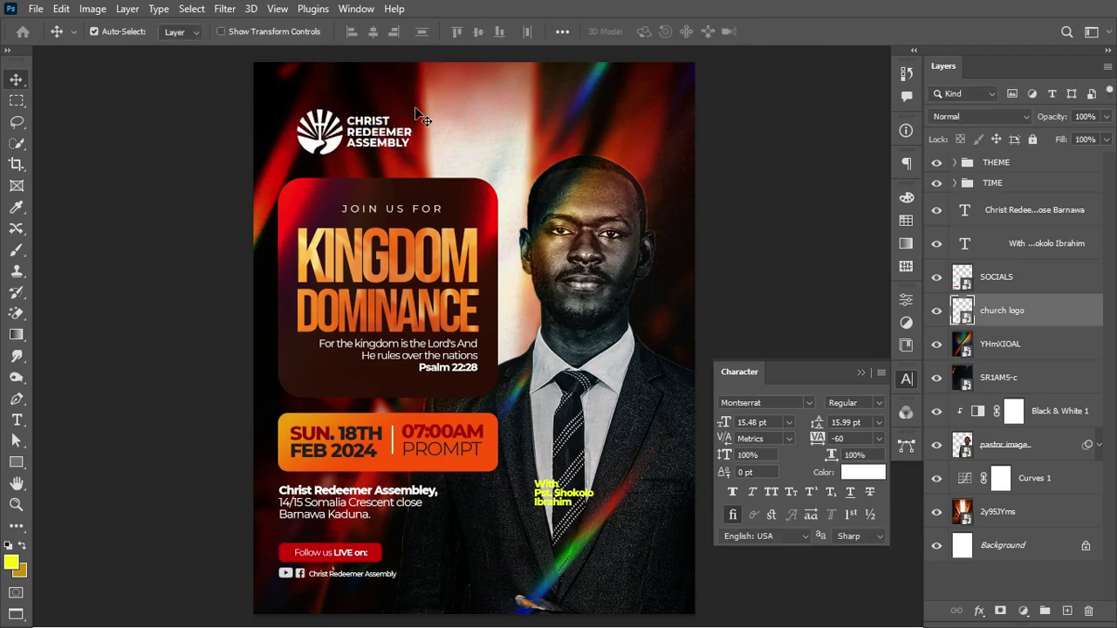
Step: Draw a rectangle of about 306 × 149 px over the pastor's jacket, below the "With" name text
left_click(17, 462)
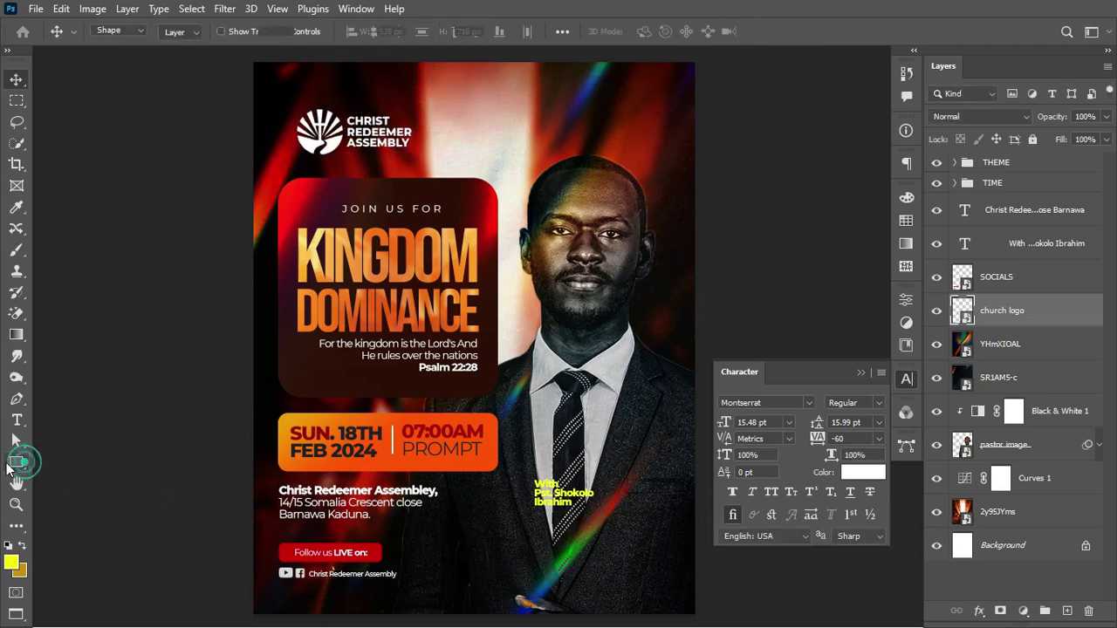
right_click(14, 468)
left_click(70, 463)
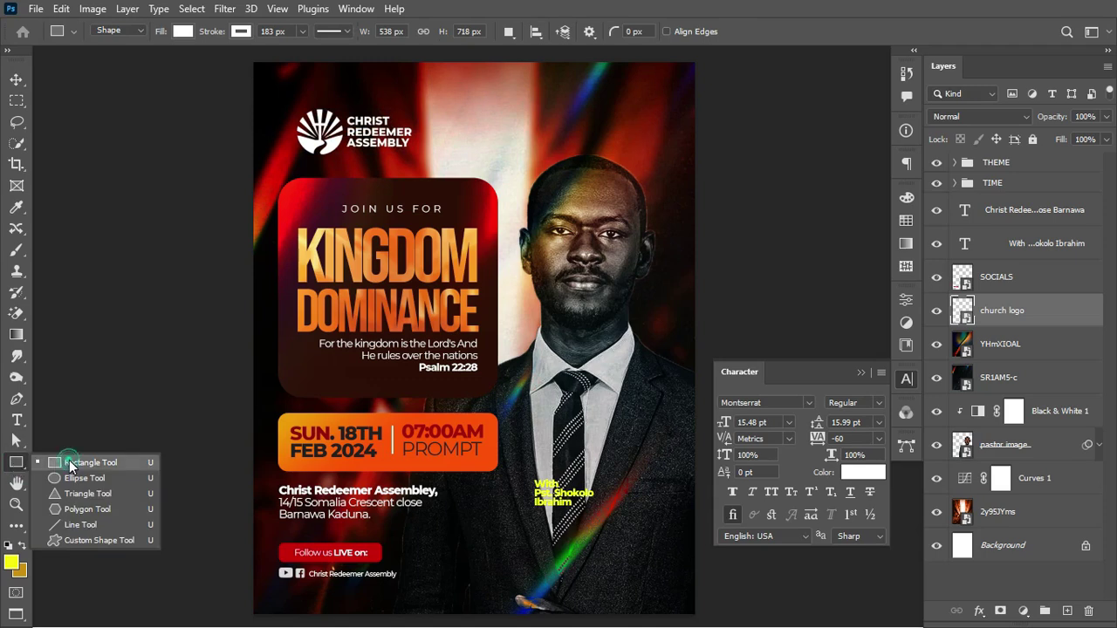
left_click_drag(529, 519, 654, 578)
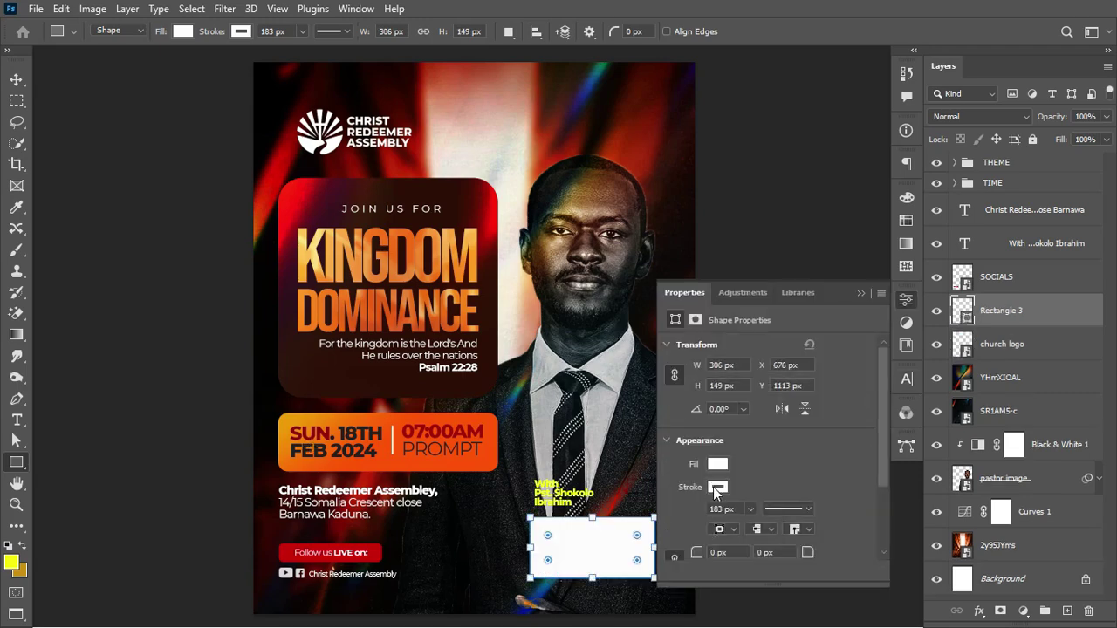
Step: Remove the new rectangle's stroke and fill it with the recently used amber (ed9c00)
left_click(713, 487)
left_click(685, 350)
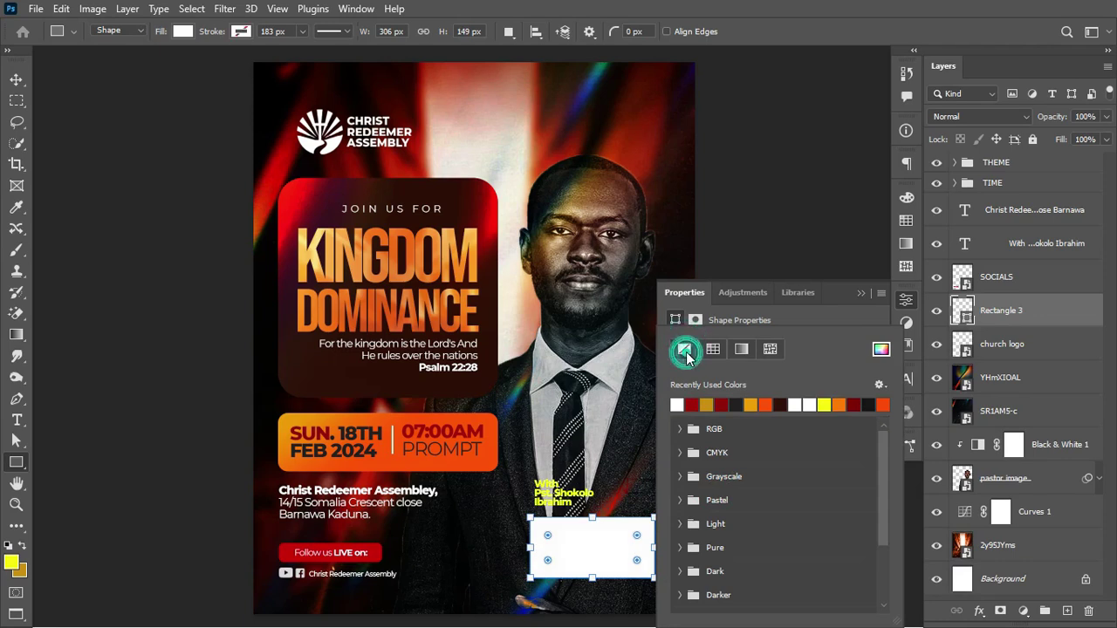
left_click(843, 320)
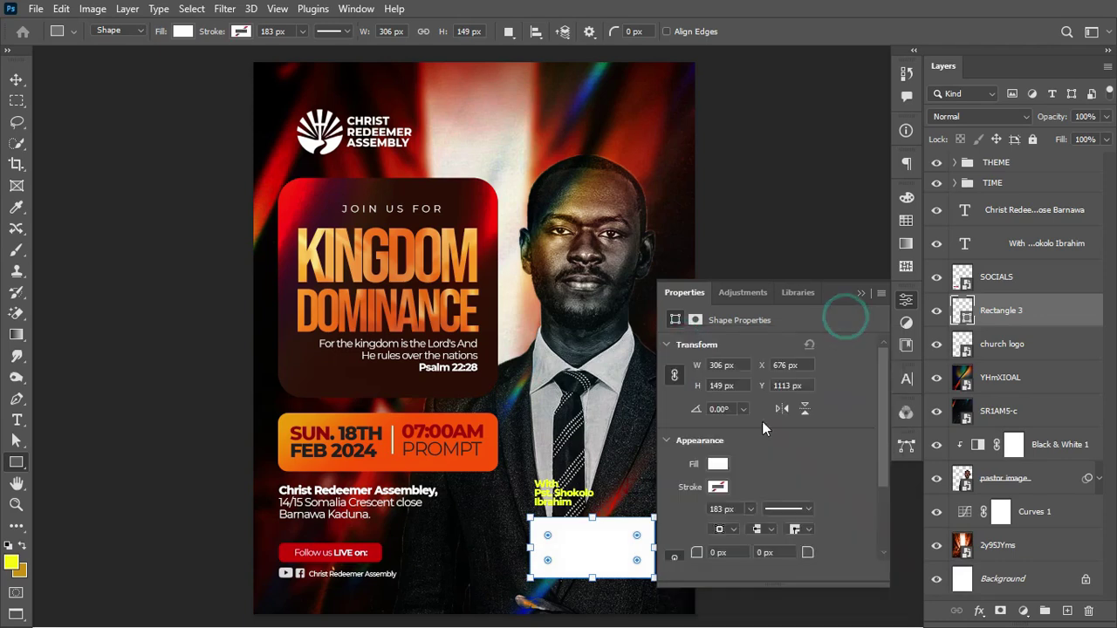
left_click(717, 455)
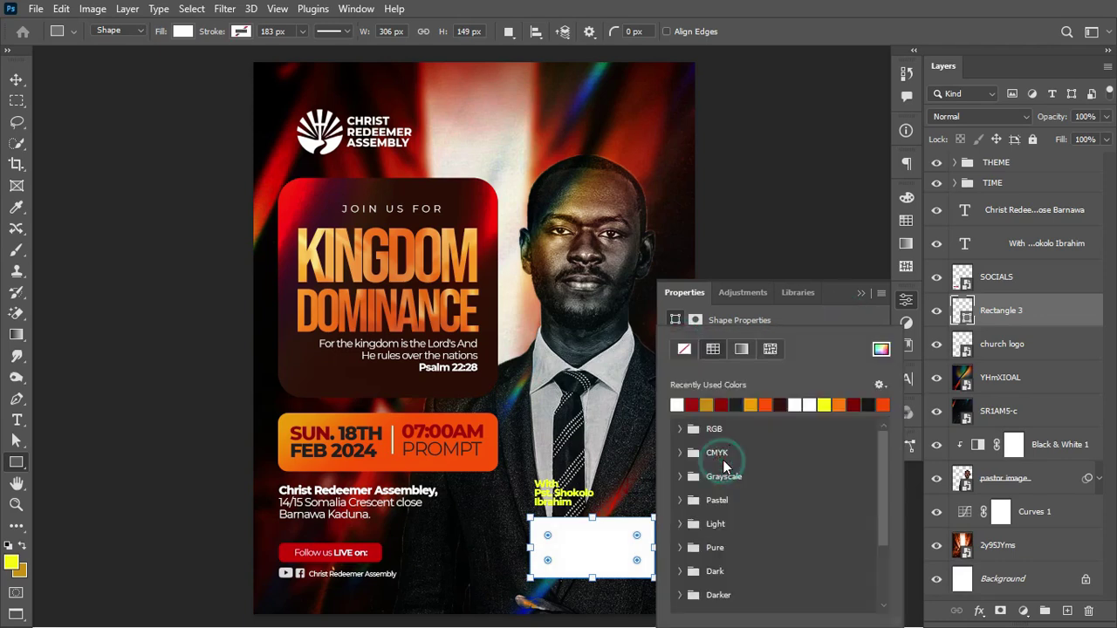
left_click(755, 404)
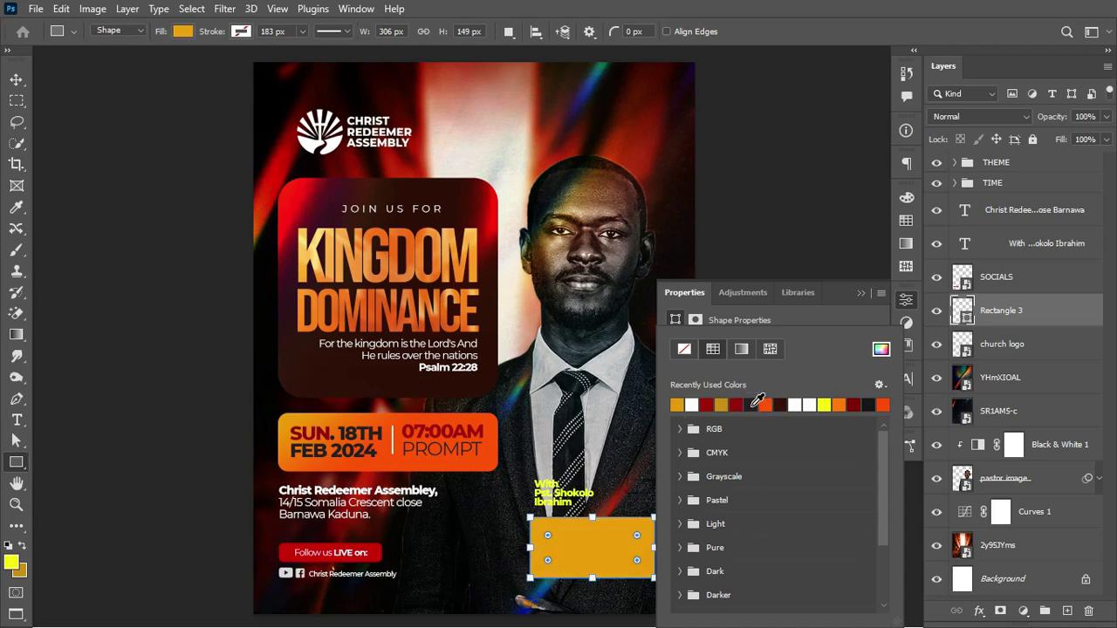
left_click(15, 80)
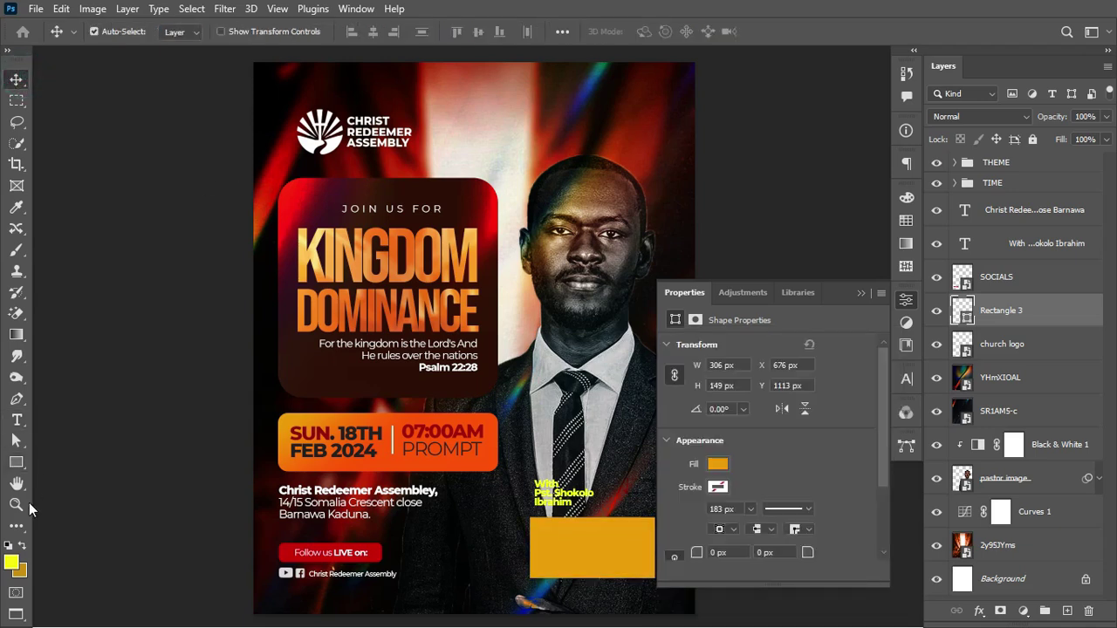
Step: Draw a triangle of about 124 × 121 px above the amber rectangle and fill it with the recently used orange-red (fe5400)
left_click_drag(21, 463, 81, 494)
left_click_drag(587, 457, 640, 506)
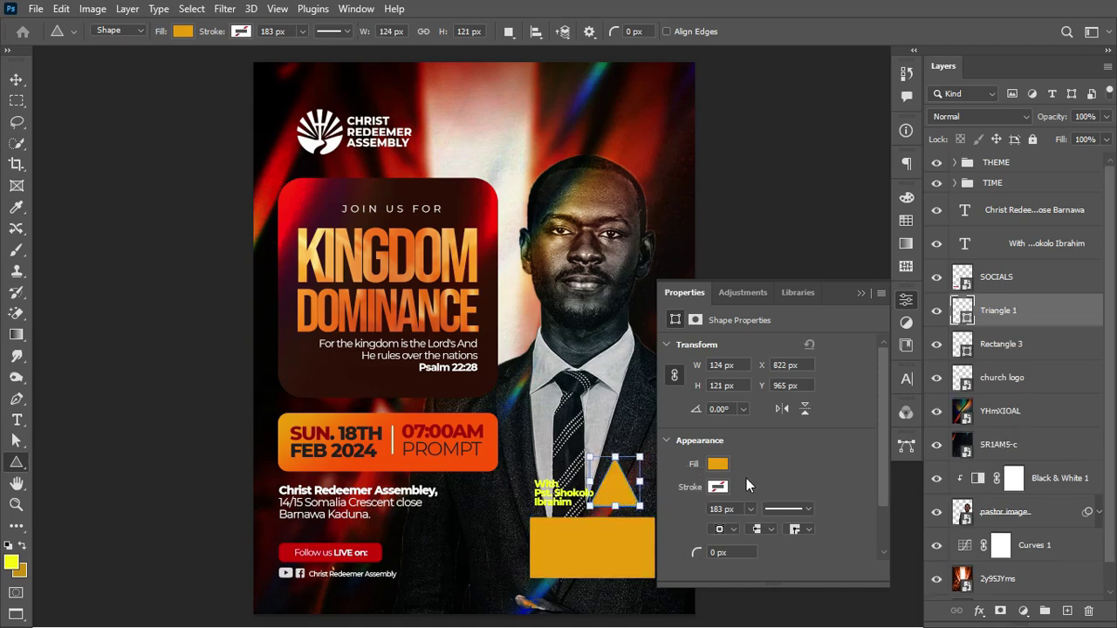
left_click(717, 465)
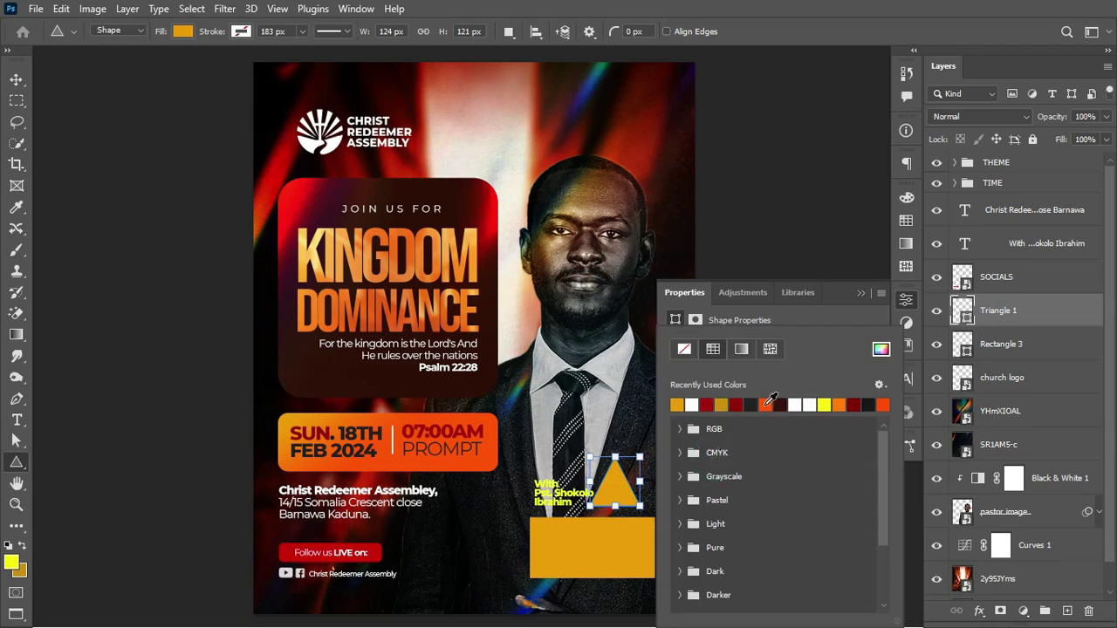
left_click(767, 404)
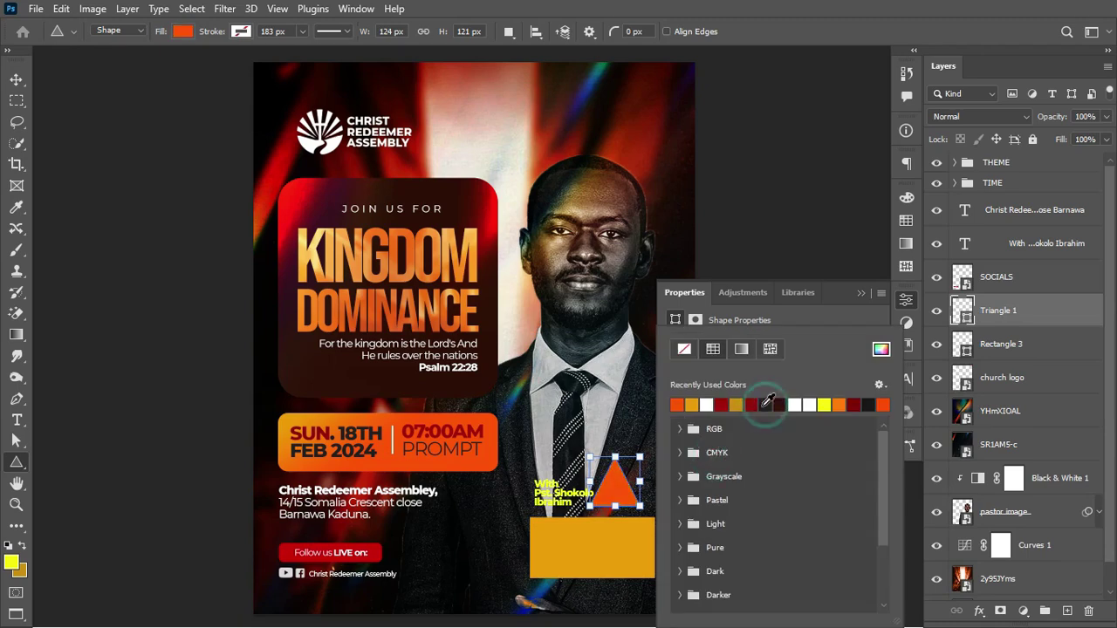
Step: Check the hex fill colours of the triangle and the rectangle
left_click(961, 310)
double_click(960, 310)
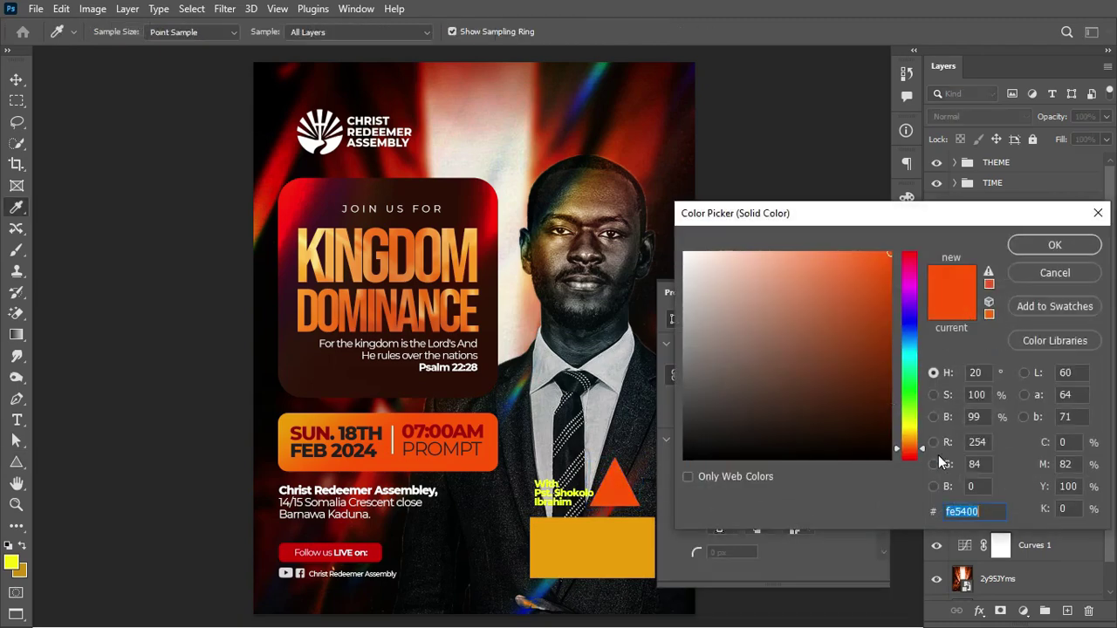
left_click(1002, 519)
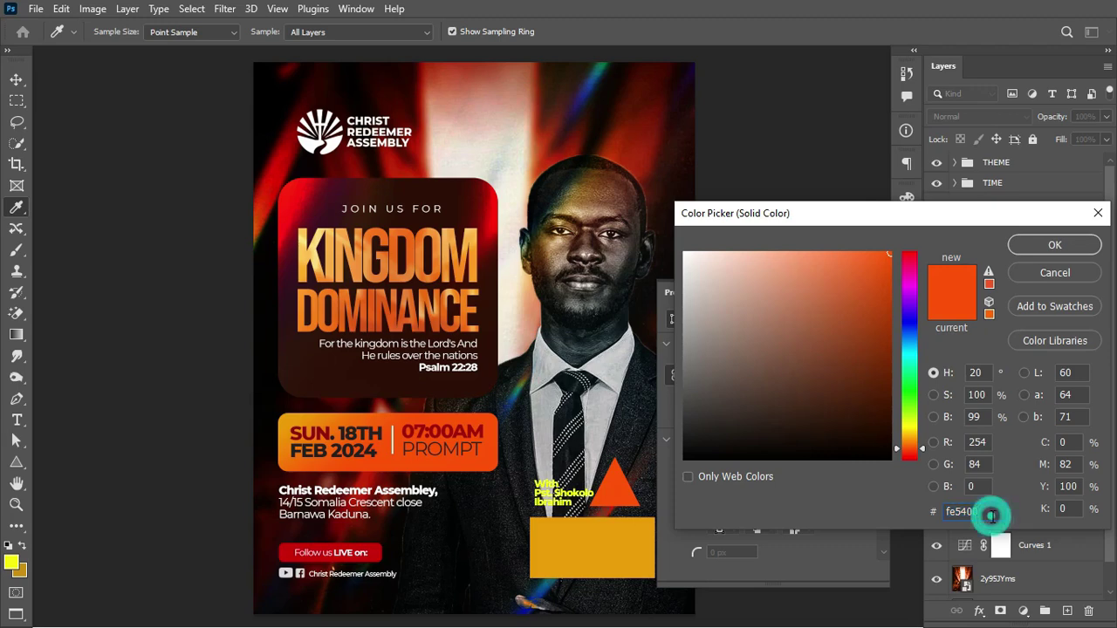
left_click(1056, 244)
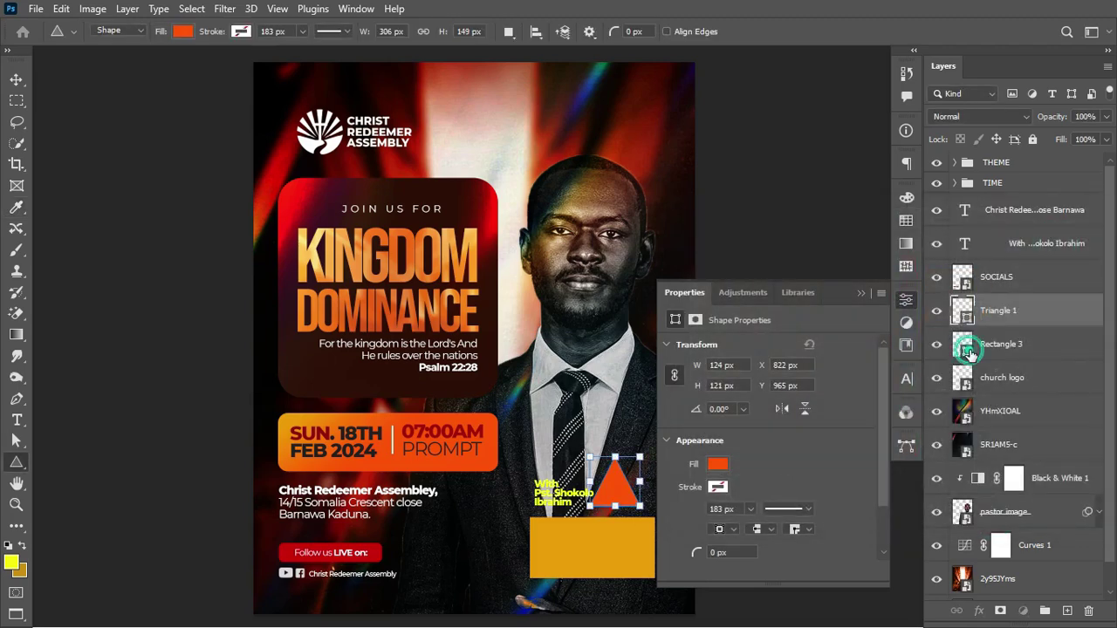
double_click(962, 349)
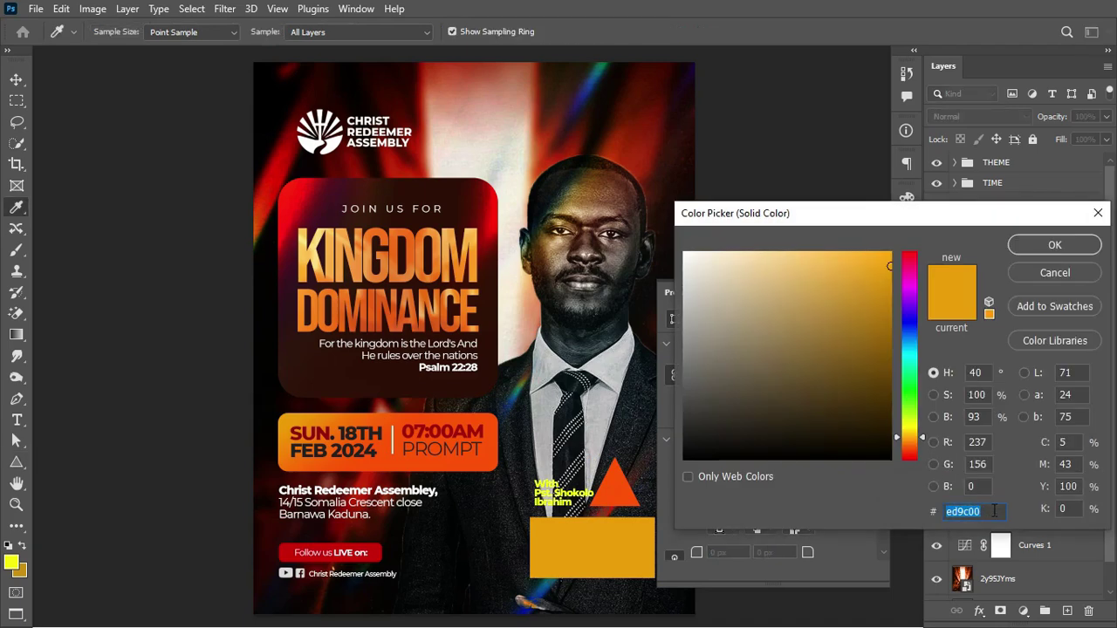
left_click(994, 512)
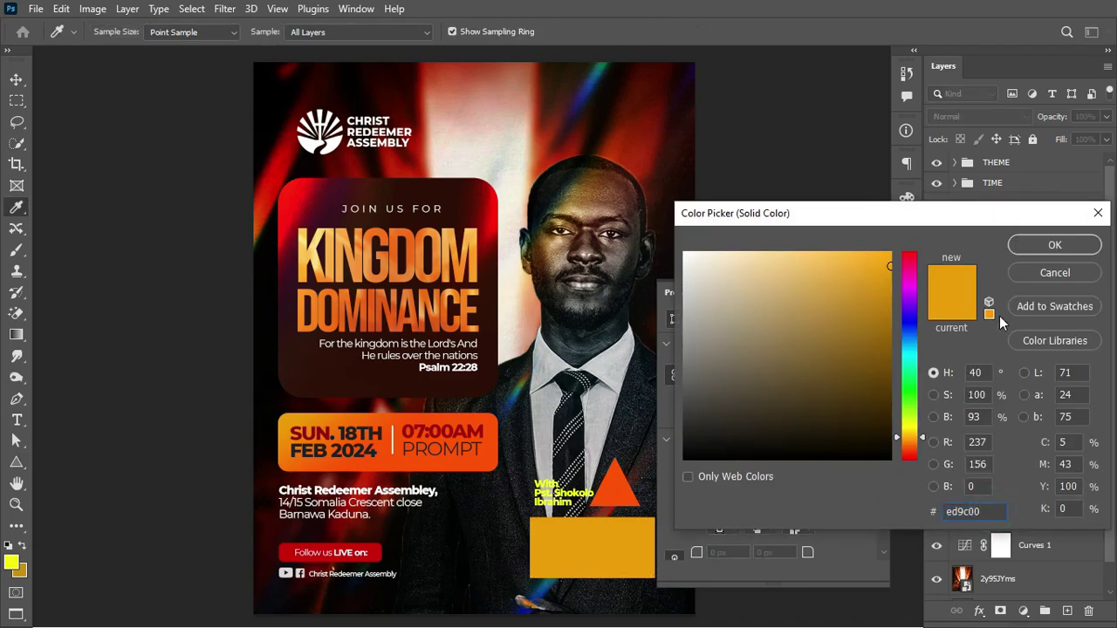
left_click(1068, 249)
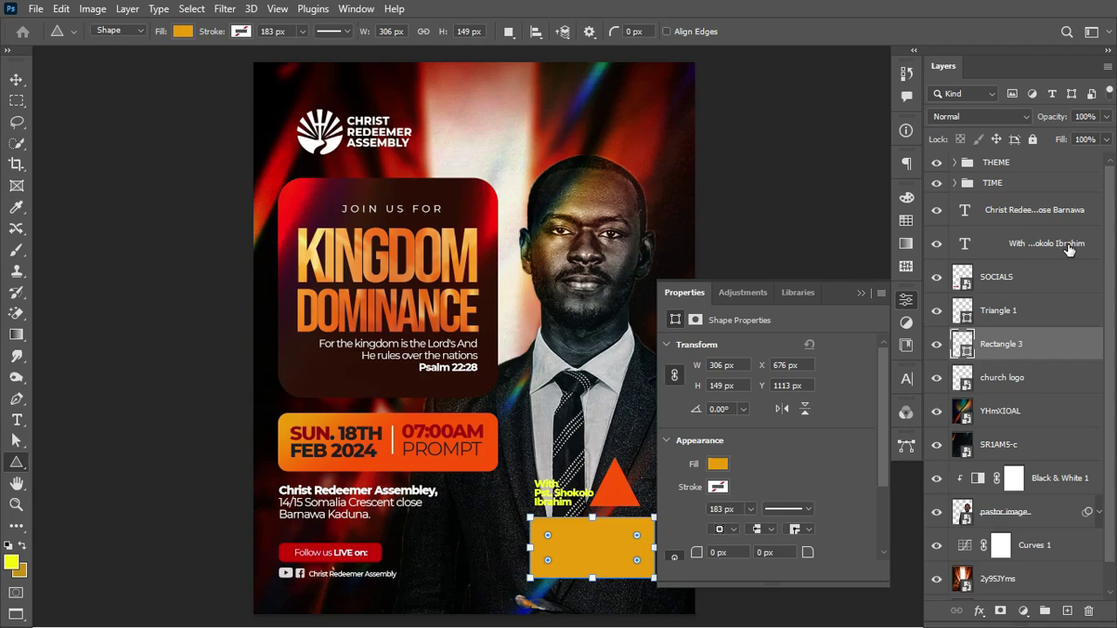
key("v")
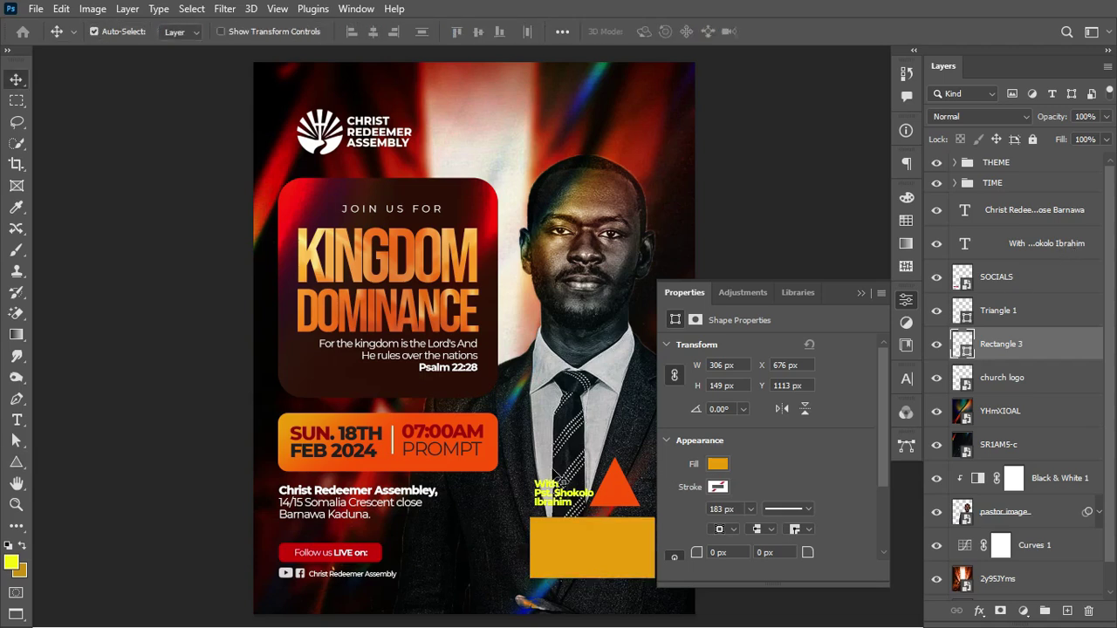
Step: Rotate the triangle 90° clockwise three times, tilt it to about -109°, and place it over the amber rectangle's upper edge
left_click(618, 489)
key("ctrl+t")
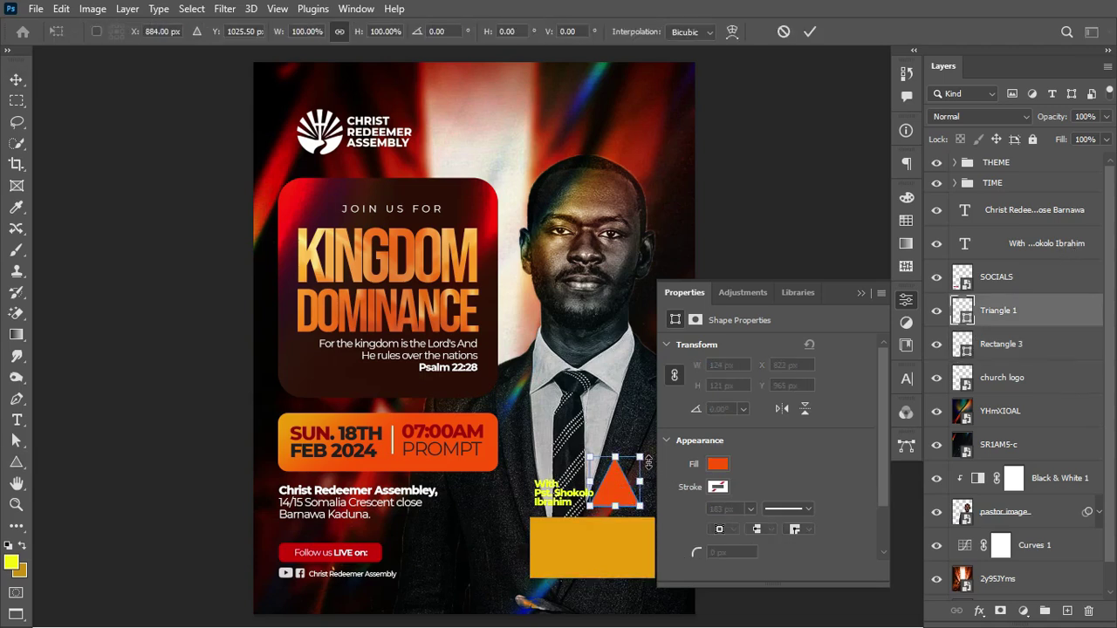
right_click(627, 483)
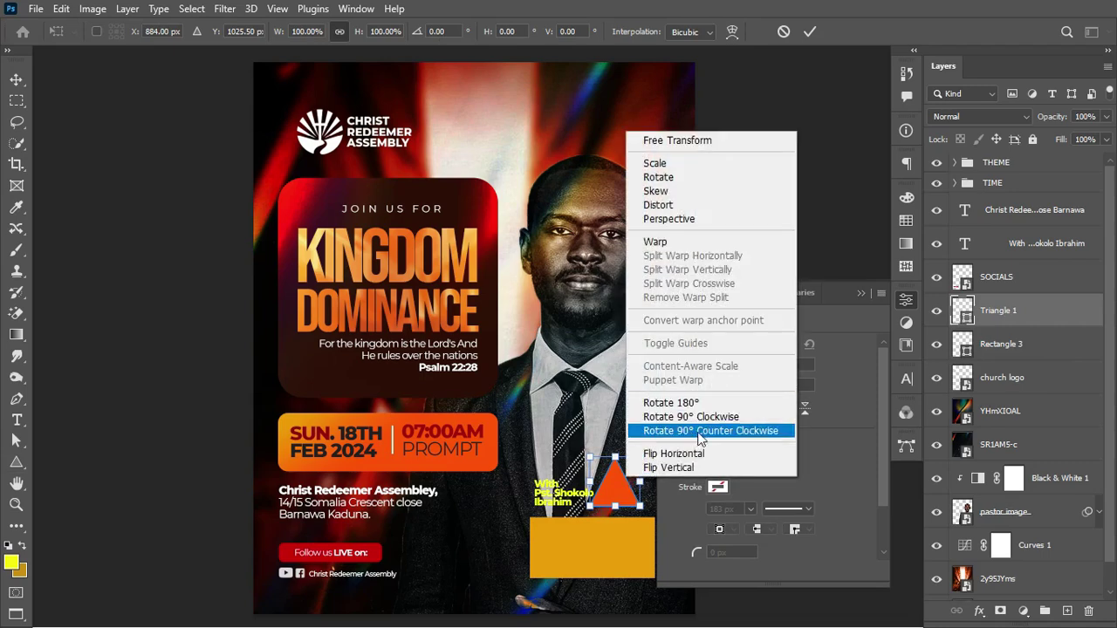
left_click(716, 416)
right_click(628, 482)
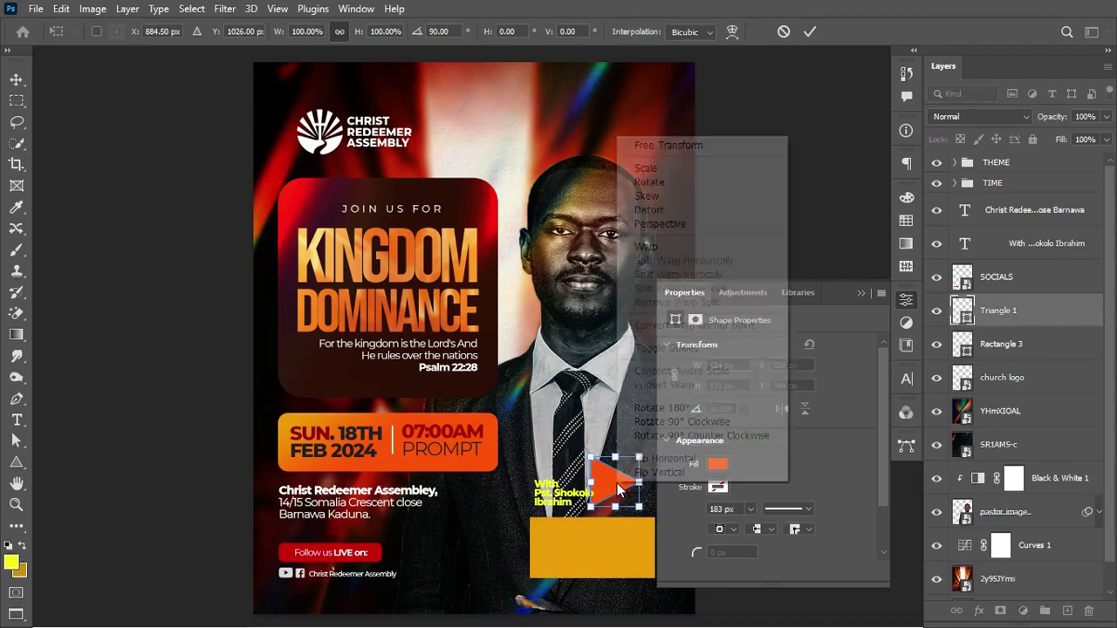
left_click(717, 423)
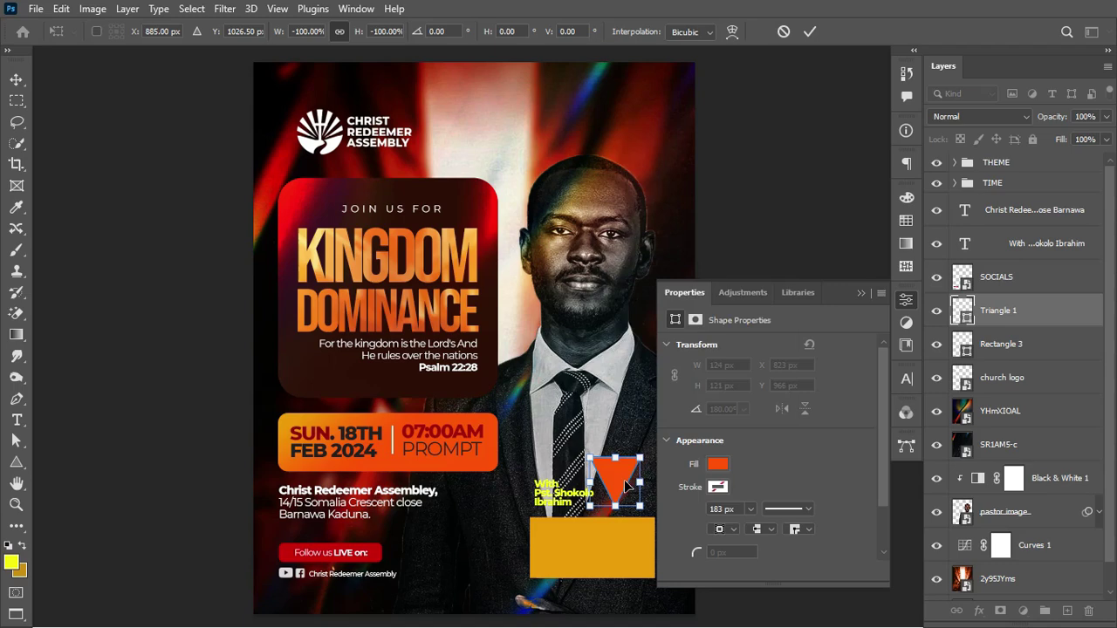
right_click(625, 486)
left_click(729, 419)
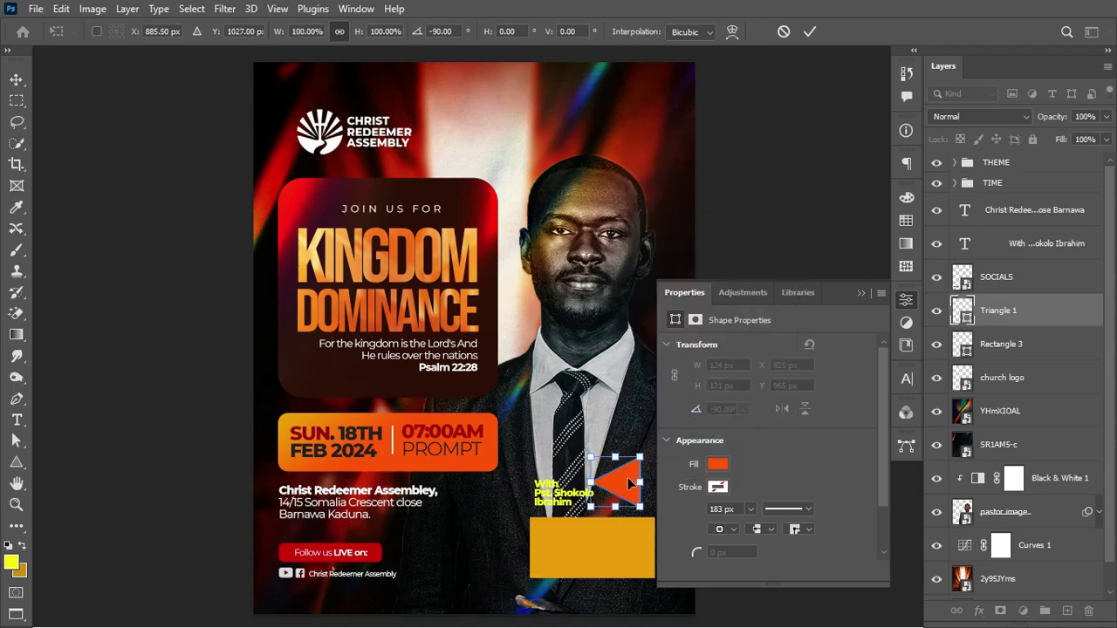
mouse_move(628, 483)
left_mouse_down()
mouse_move(625, 518)
mouse_move(686, 454)
mouse_move(638, 491)
left_mouse_up()
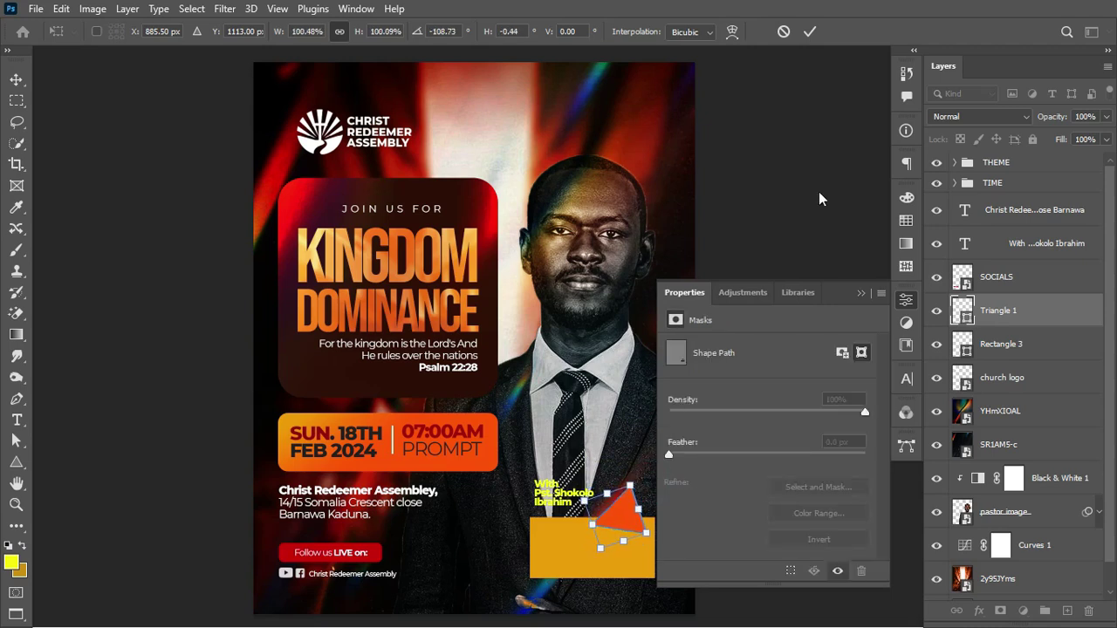
left_click(809, 32)
Step: Place the triangle layer beneath the rectangle layer and shrink it to about 101 × 88 px, peeking above the rectangle's upper right edge
left_click_drag(1041, 311, 1036, 357)
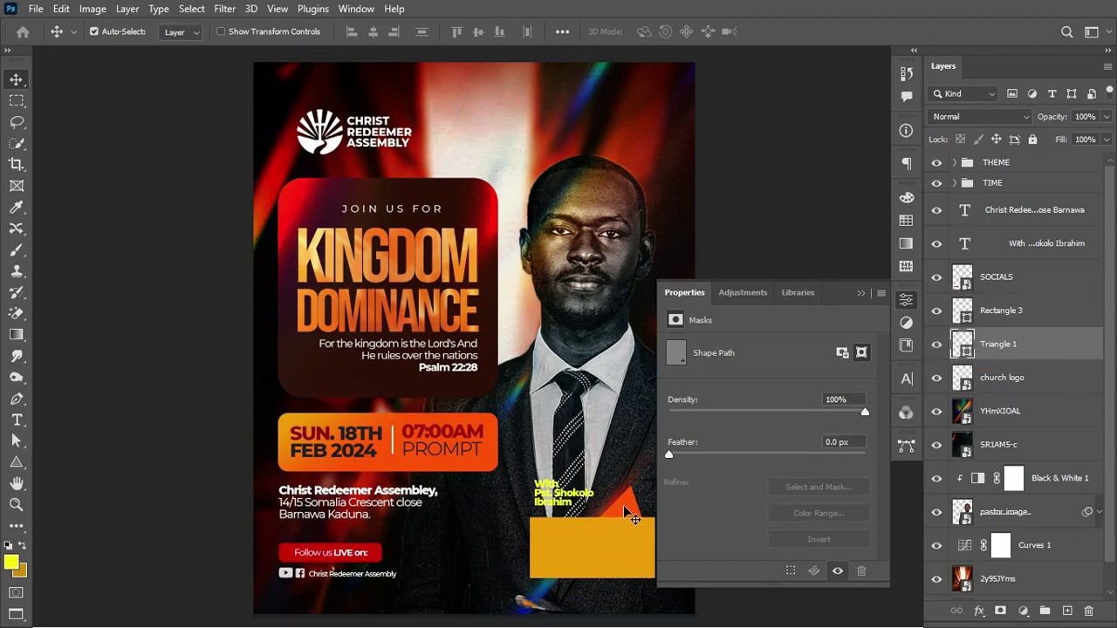
mouse_move(623, 505)
left_mouse_down()
mouse_move(626, 496)
mouse_move(609, 511)
left_mouse_up()
key("ctrl+t")
key("Return")
left_click(860, 293)
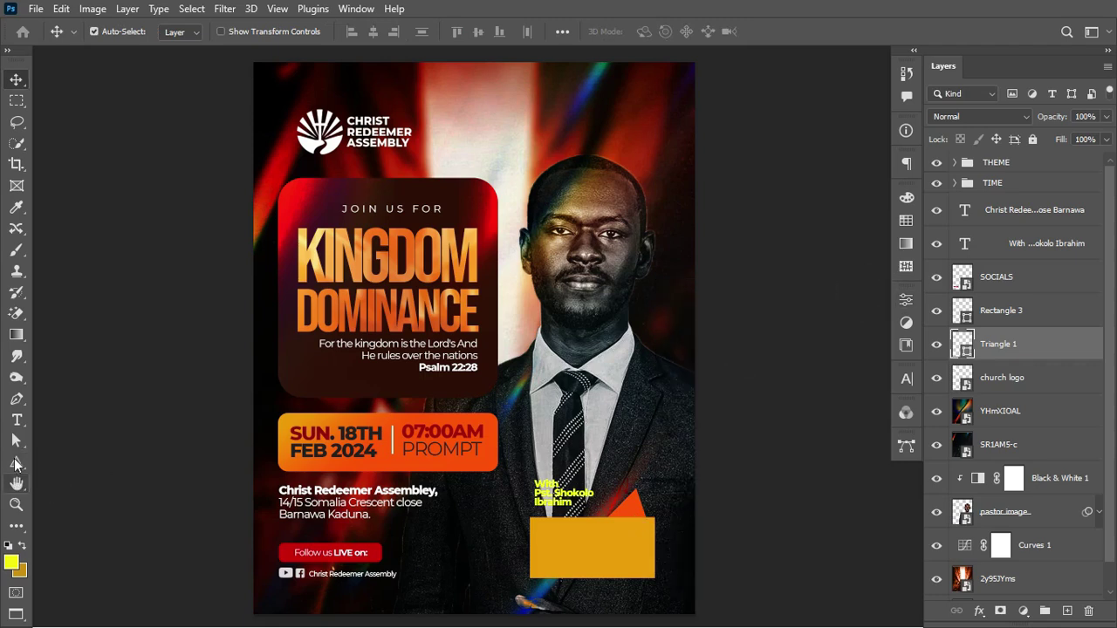
Step: Reshape the triangle by moving its apex and left corner anchor points into a narrower, taller spike of about 81 × 108 px
left_click(16, 442)
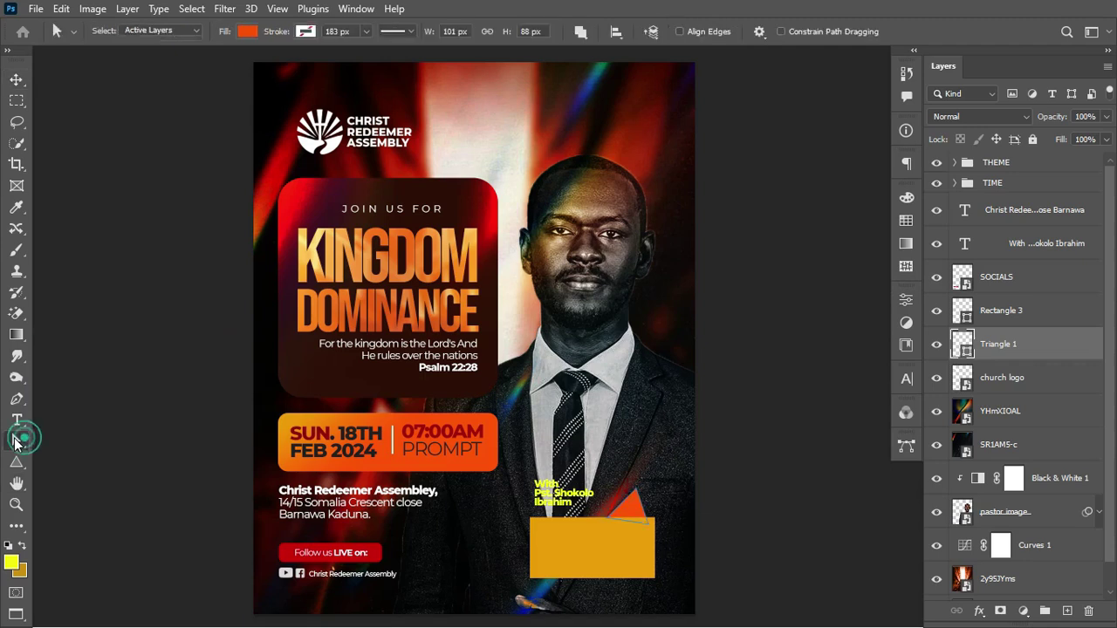
left_click(637, 491)
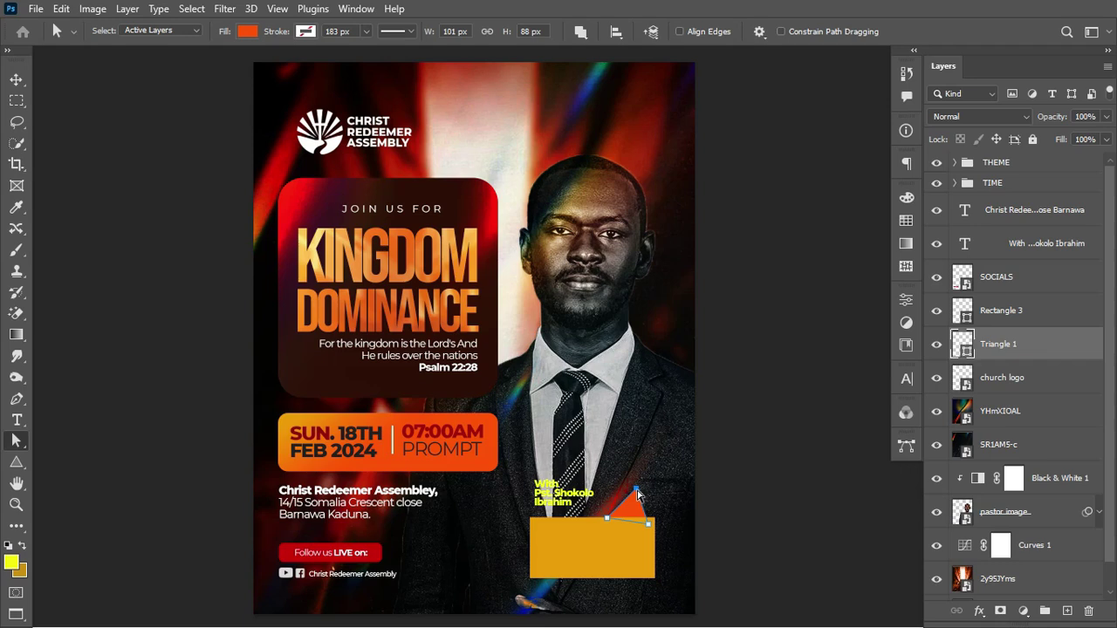
left_click_drag(637, 491, 634, 471)
left_click_drag(612, 516, 615, 518)
left_click_drag(636, 473, 637, 481)
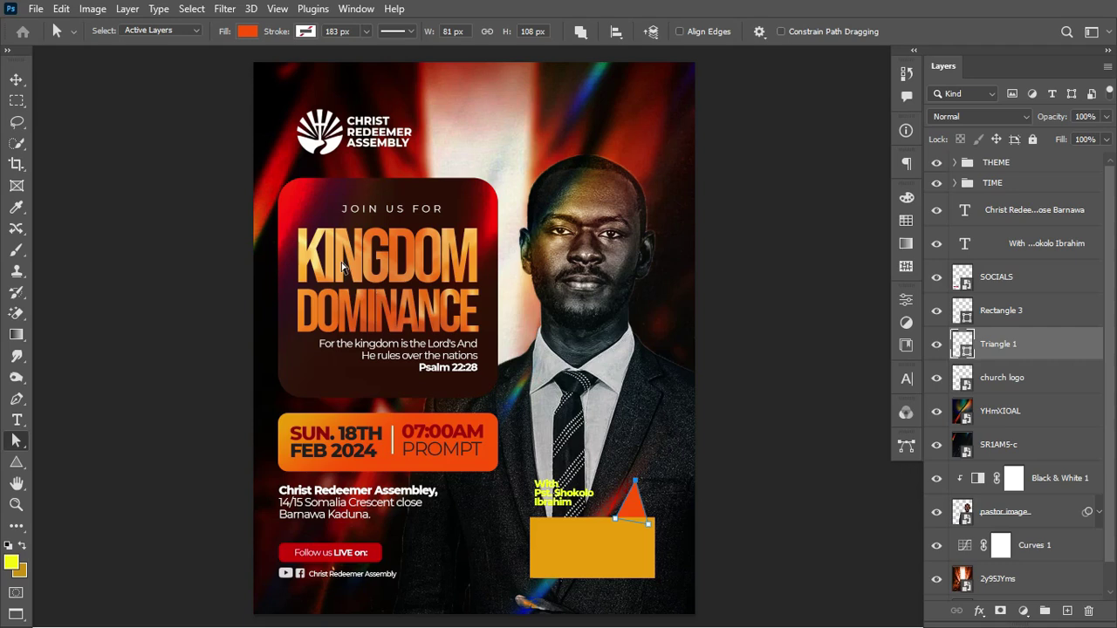
left_click(16, 80)
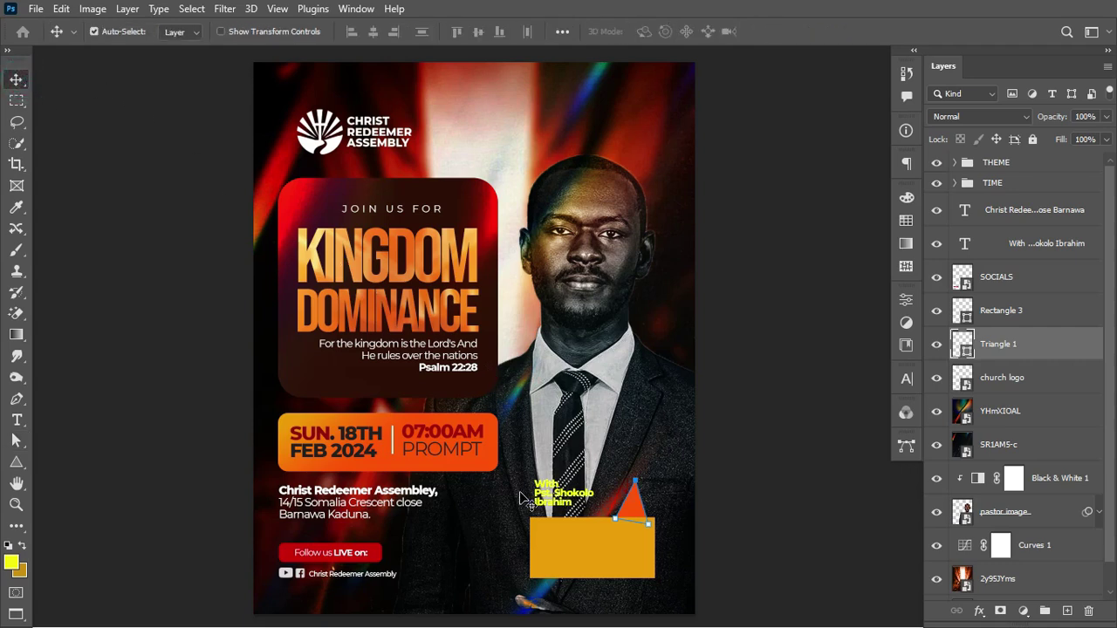
Step: Cut the pastor's name out of the "With" text and paste it into a separate text layer above the triangle
key("t")
left_click_drag(537, 494, 588, 504)
left_click(589, 504)
key("ctrl+x")
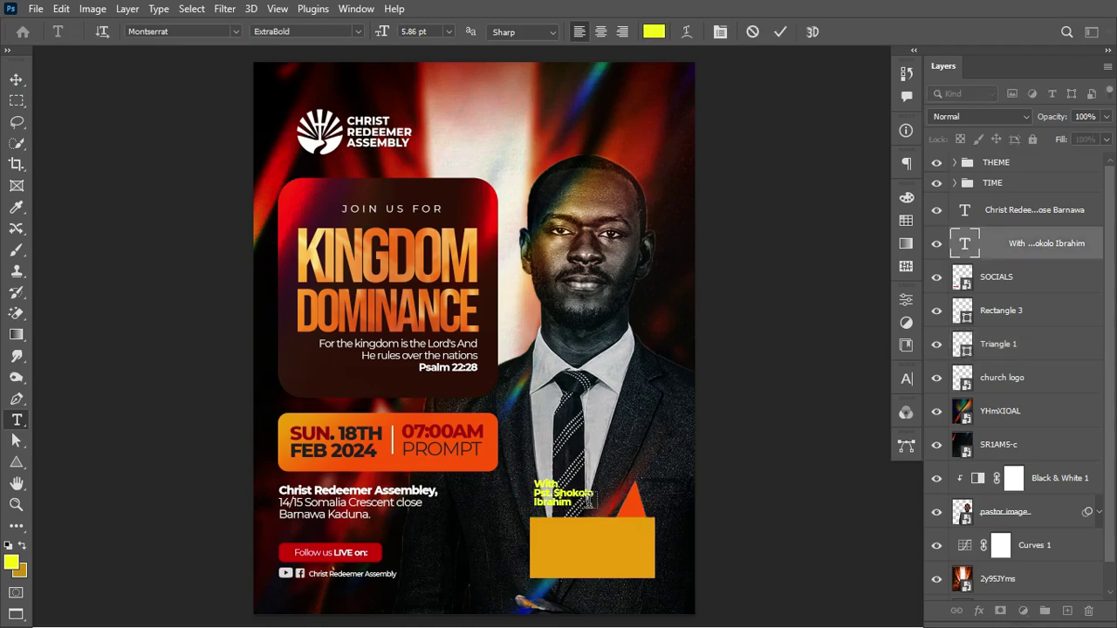
key("ctrl+Return")
left_click(587, 442)
key("ctrl+v")
key("ctrl+Return")
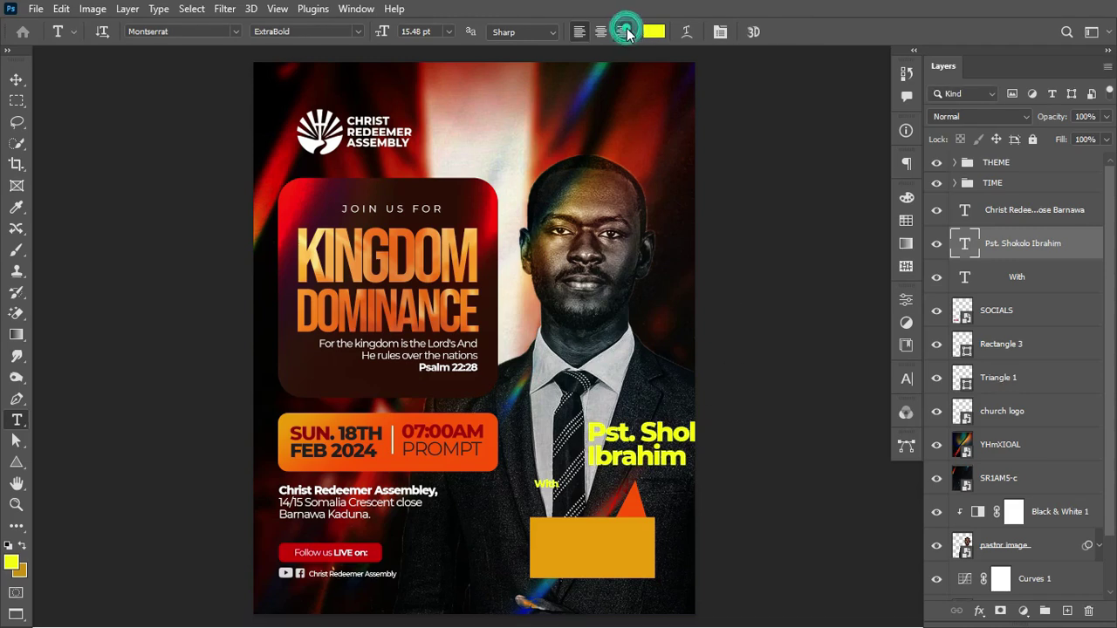
Step: Right-align the pastor's name text and recolour the name, excluding "Pst.", to dark grey #1a1a1a
left_click(623, 31)
left_click_drag(574, 443, 687, 480)
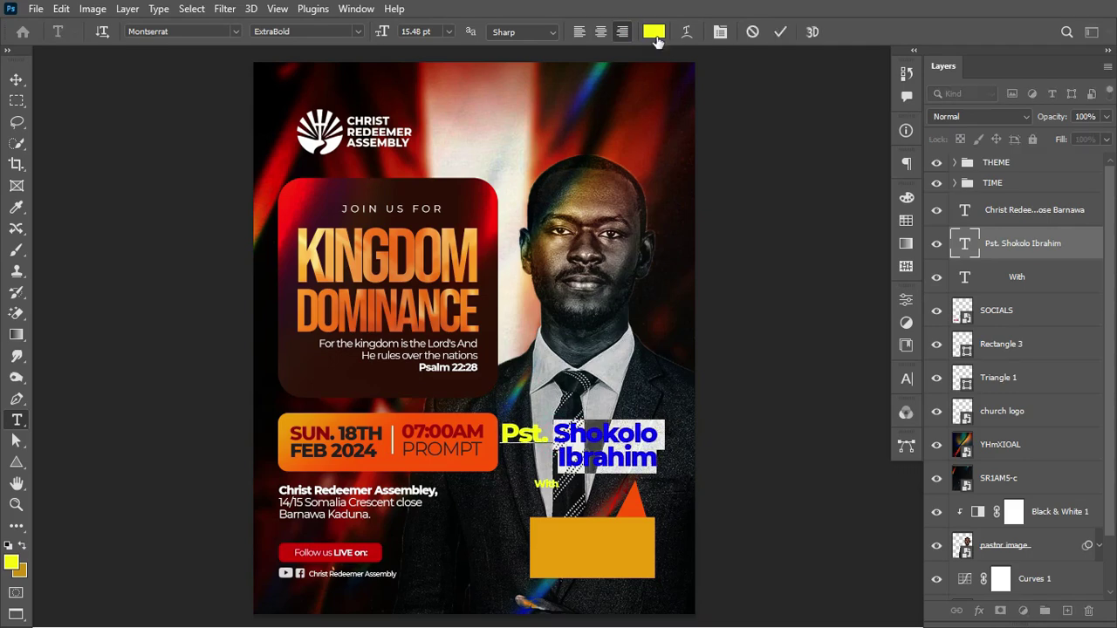
left_click(654, 31)
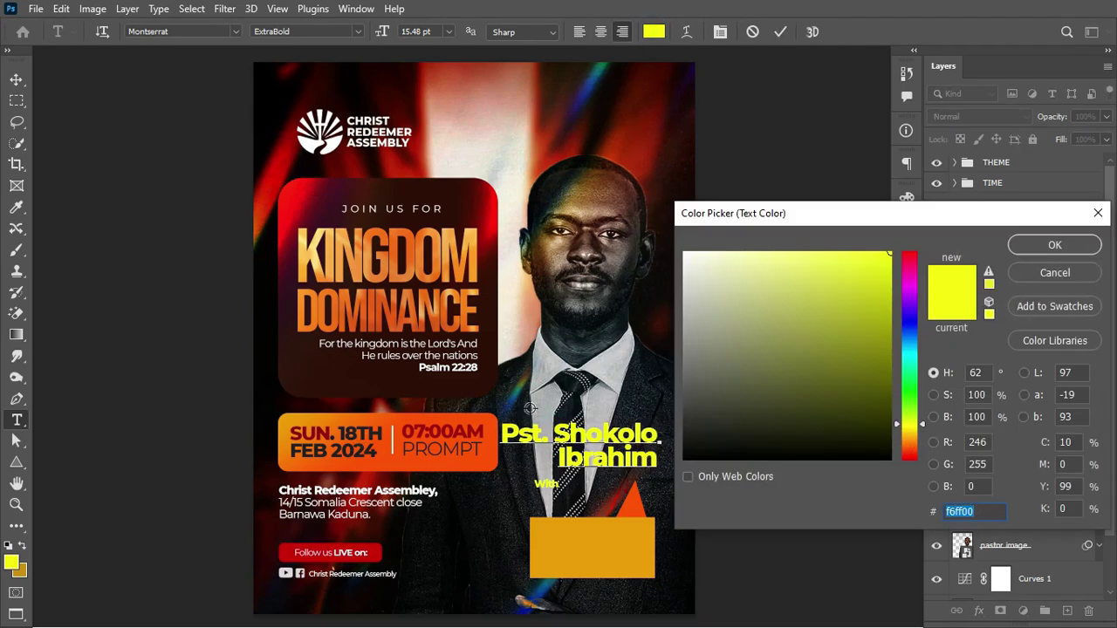
left_click(653, 288)
left_click_drag(762, 443, 685, 440)
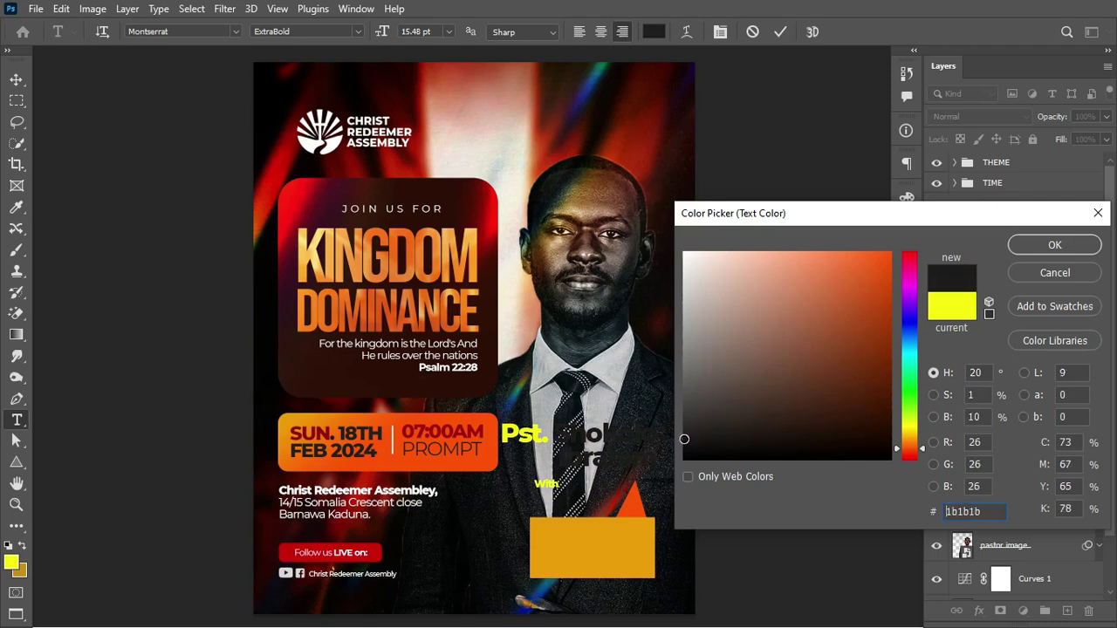
left_click(1055, 246)
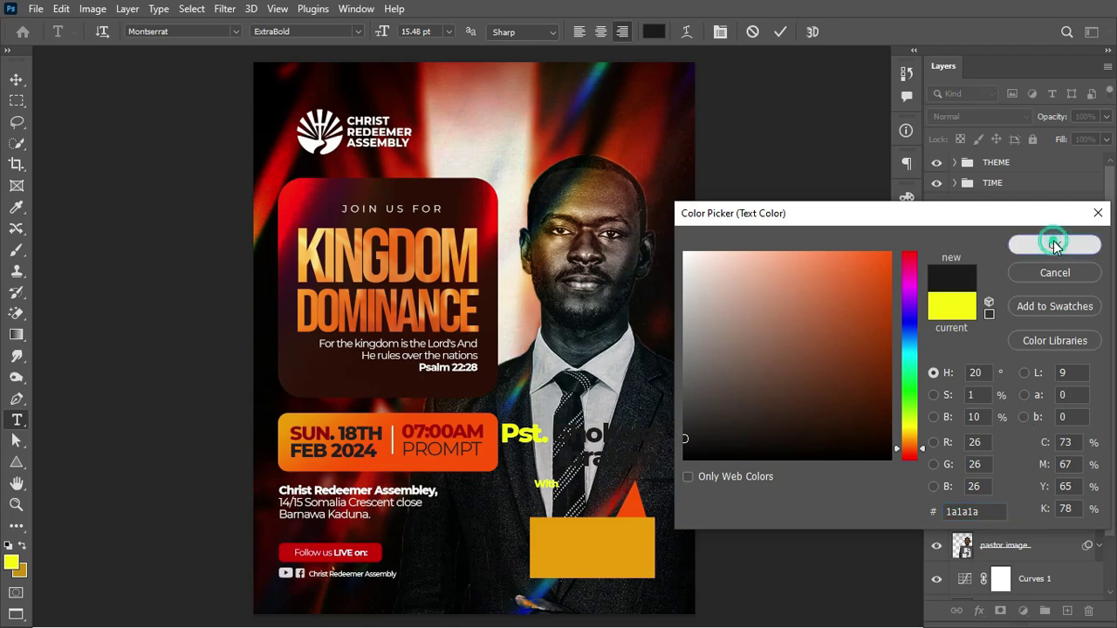
Step: Set the "Pst." title to Montserrat Regular in white and commit the text edit
left_click_drag(545, 432, 494, 425)
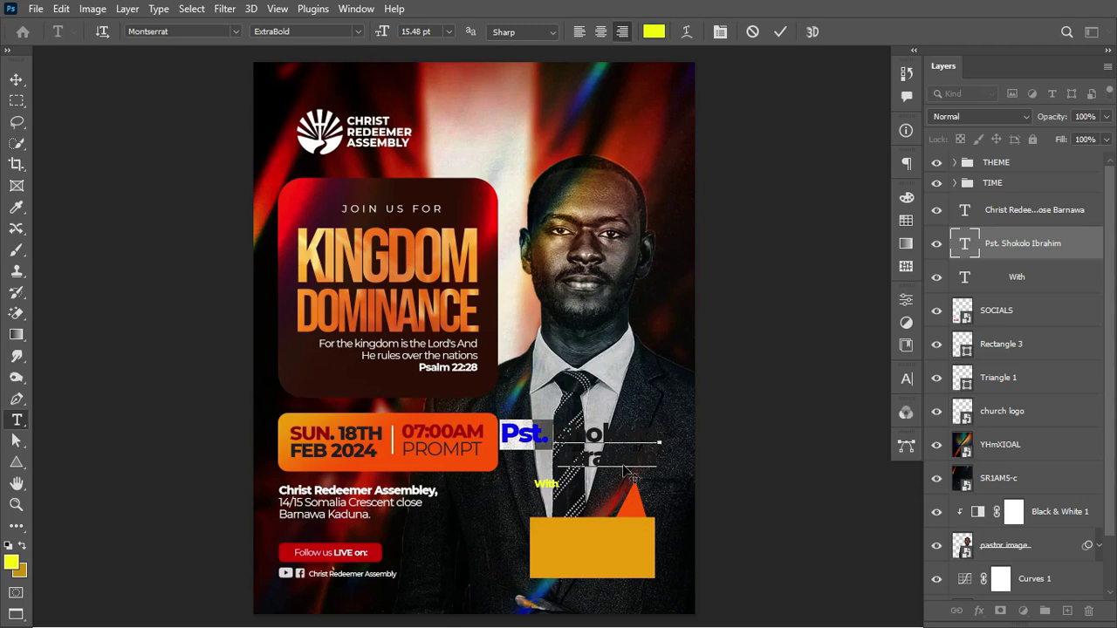
left_click(356, 31)
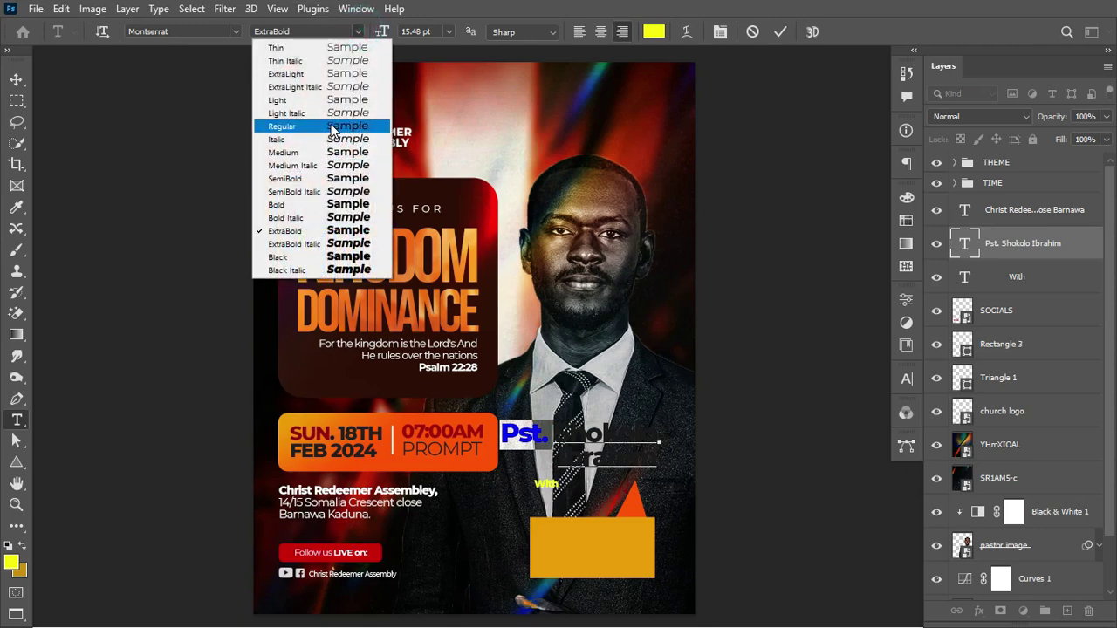
left_click(333, 129)
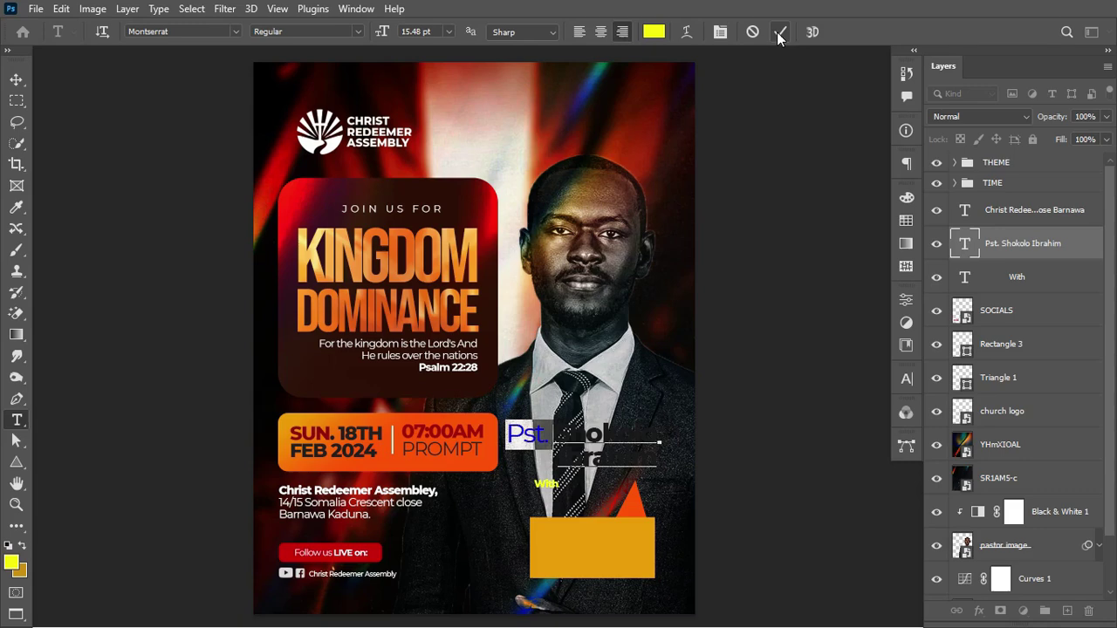
left_click(653, 32)
left_click_drag(750, 305, 684, 252)
left_click(1087, 254)
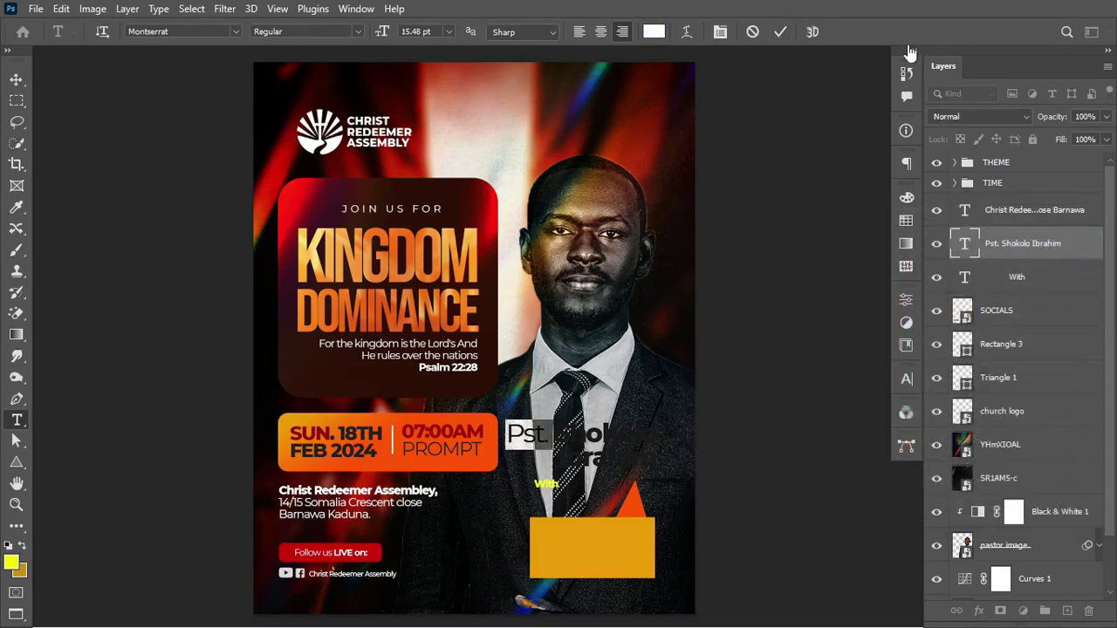
left_click(780, 32)
Step: Move the name text onto the amber rectangle, scale it to about 72% to fit inside, and show the guides
left_click(15, 80)
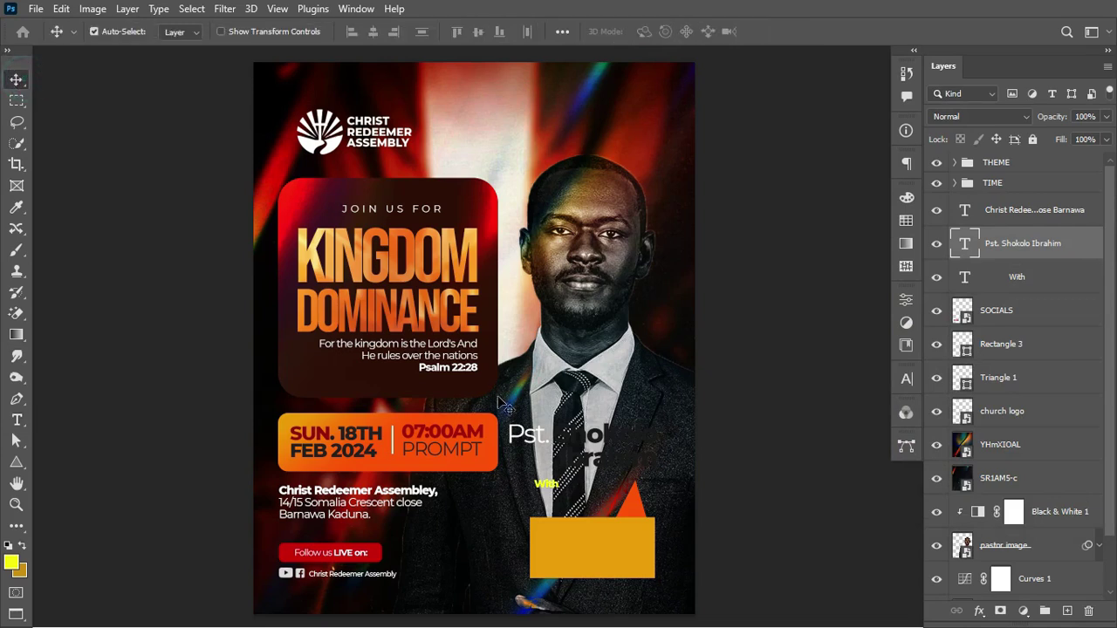
left_click_drag(613, 435, 611, 540)
key("ctrl+t")
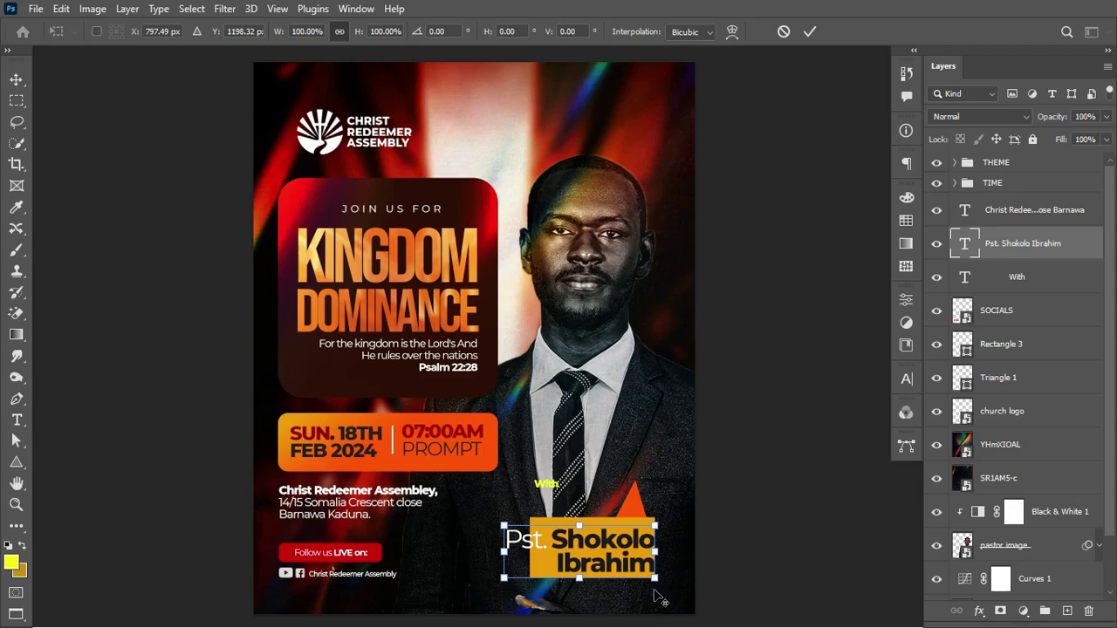
mouse_move(653, 580)
left_mouse_down()
mouse_move(611, 551)
mouse_move(650, 568)
left_mouse_up()
key("ctrl+semicolon")
left_click(611, 541)
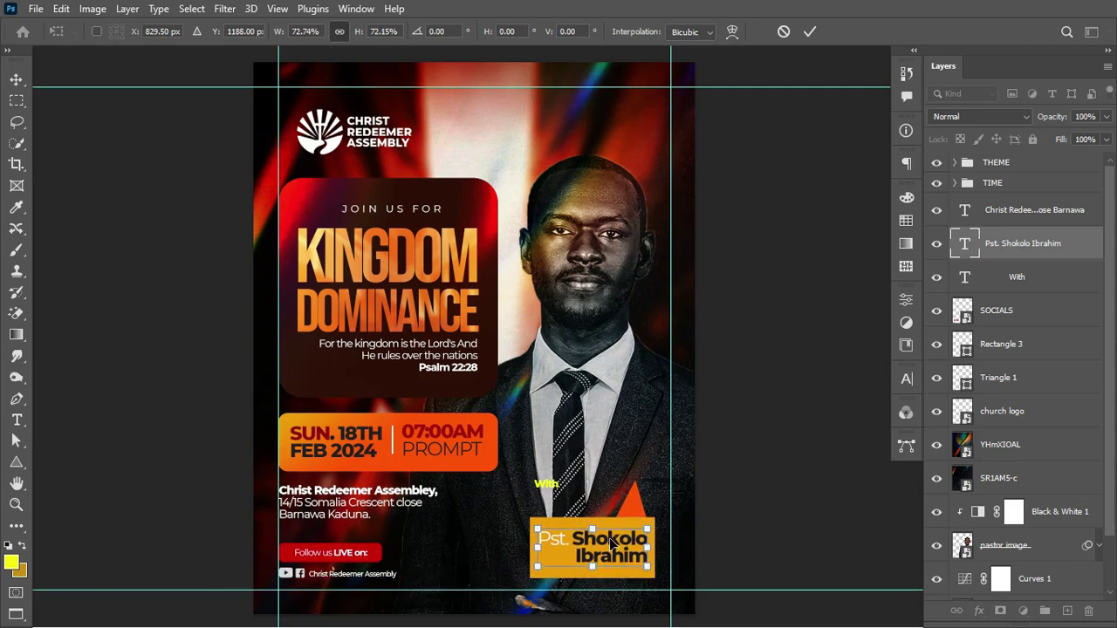
key("Return")
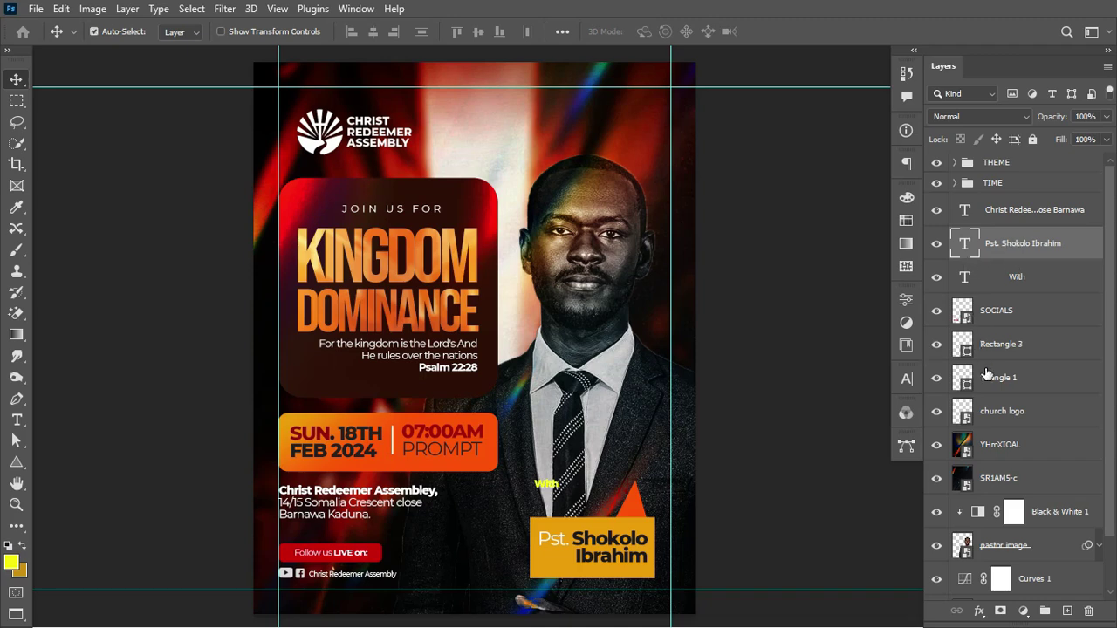
Step: Centre the name text vertically and horizontally on the amber rectangle, using the rectangle's outline as the selection, and deselect
left_click(962, 345, "ctrl")
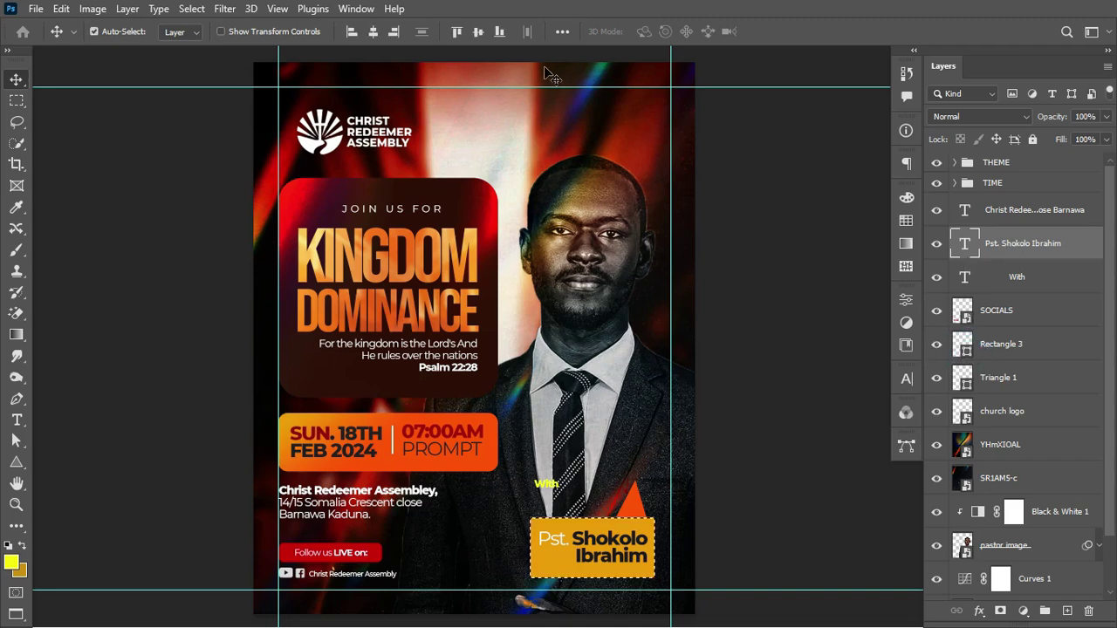
left_click(479, 32)
left_click(376, 31)
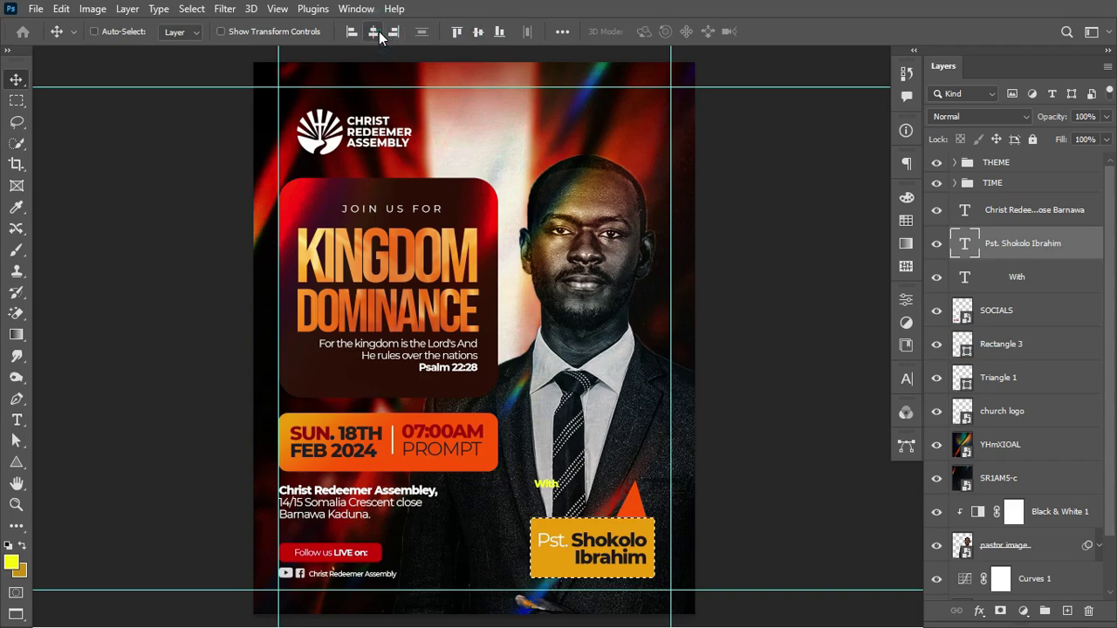
key("ctrl+d")
Step: Remove the empty space above the "With" text and change its font to Autograf PERSONAL USE ONLY Regular
left_click(558, 491, "ctrl")
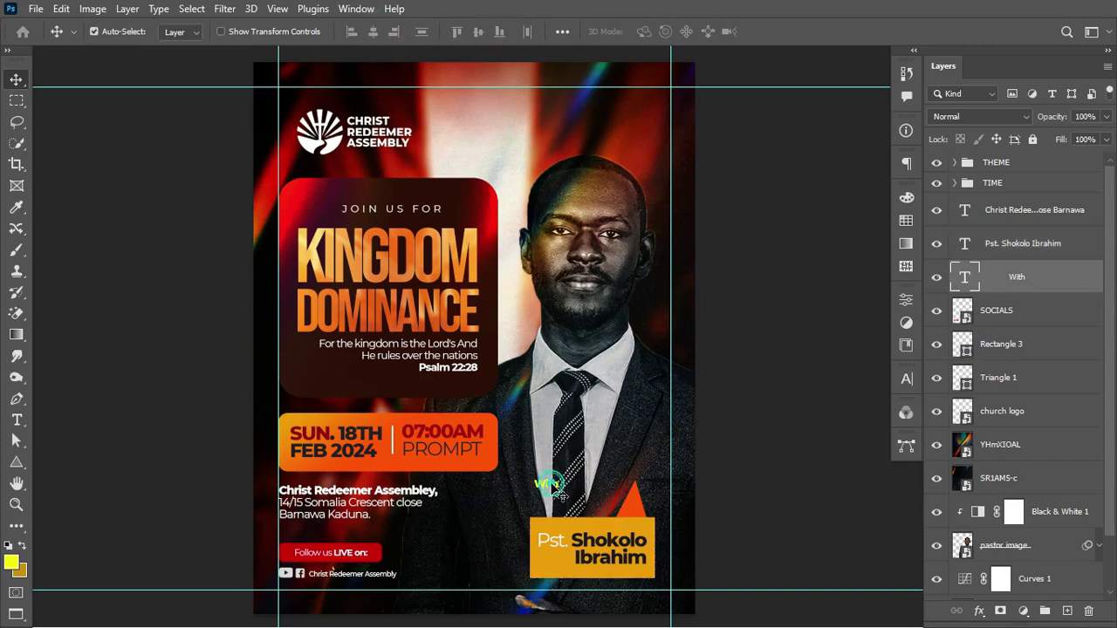
key("ctrl+t")
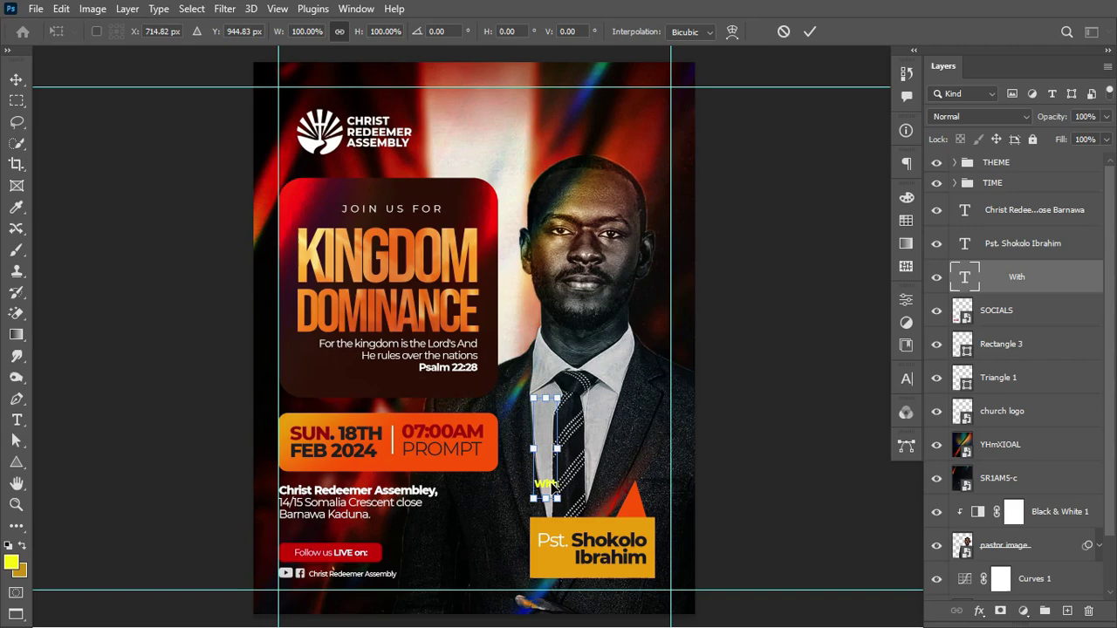
key("Escape")
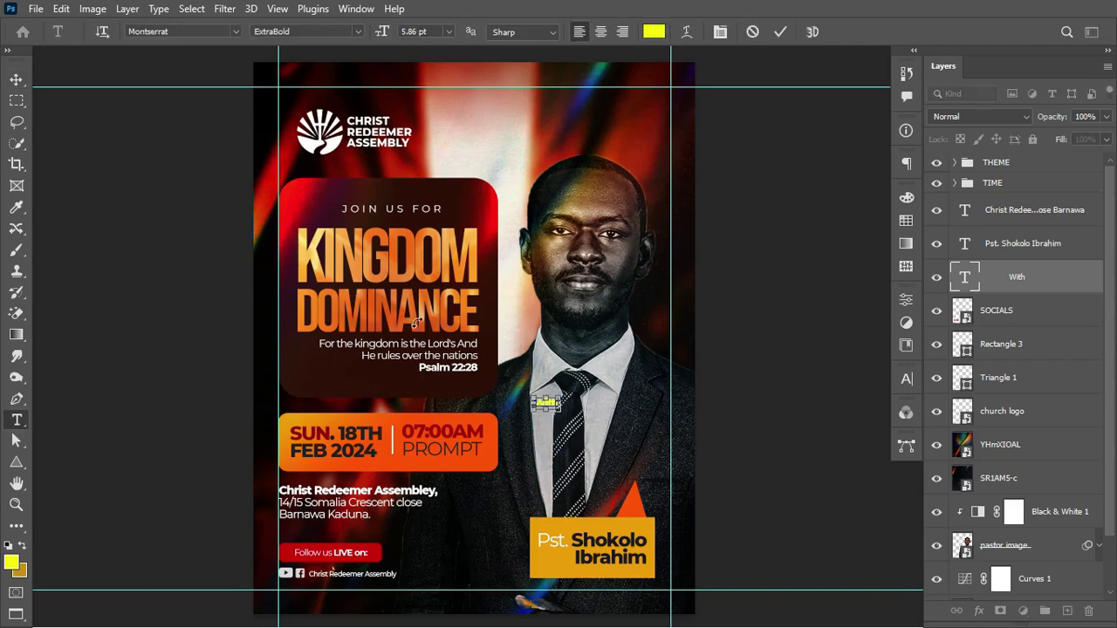
left_click(419, 323)
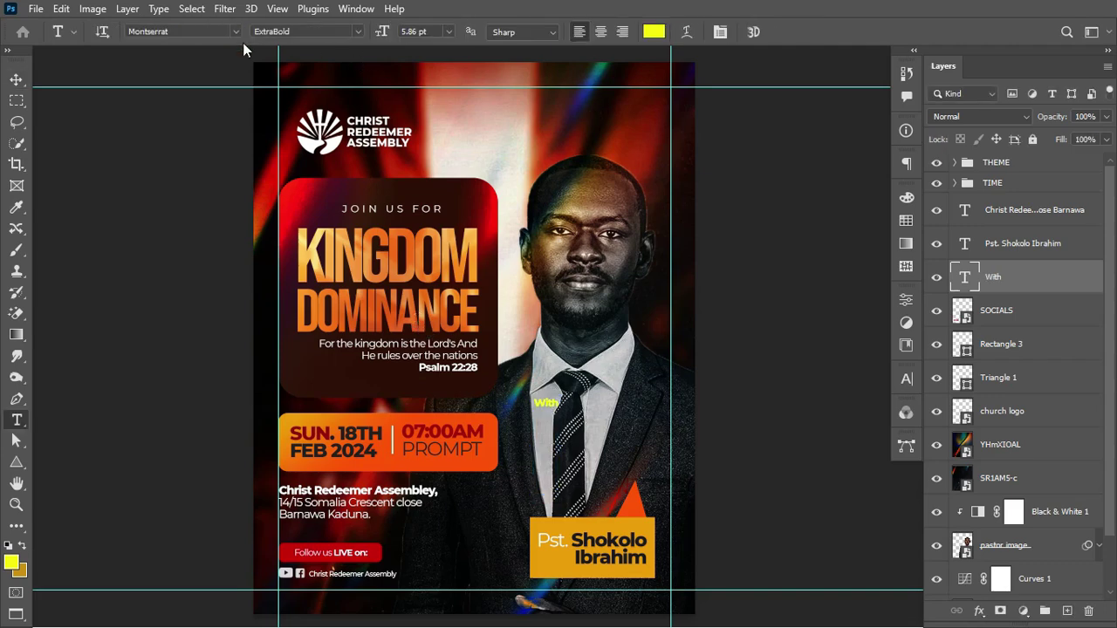
left_click(180, 31)
type("AUTO")
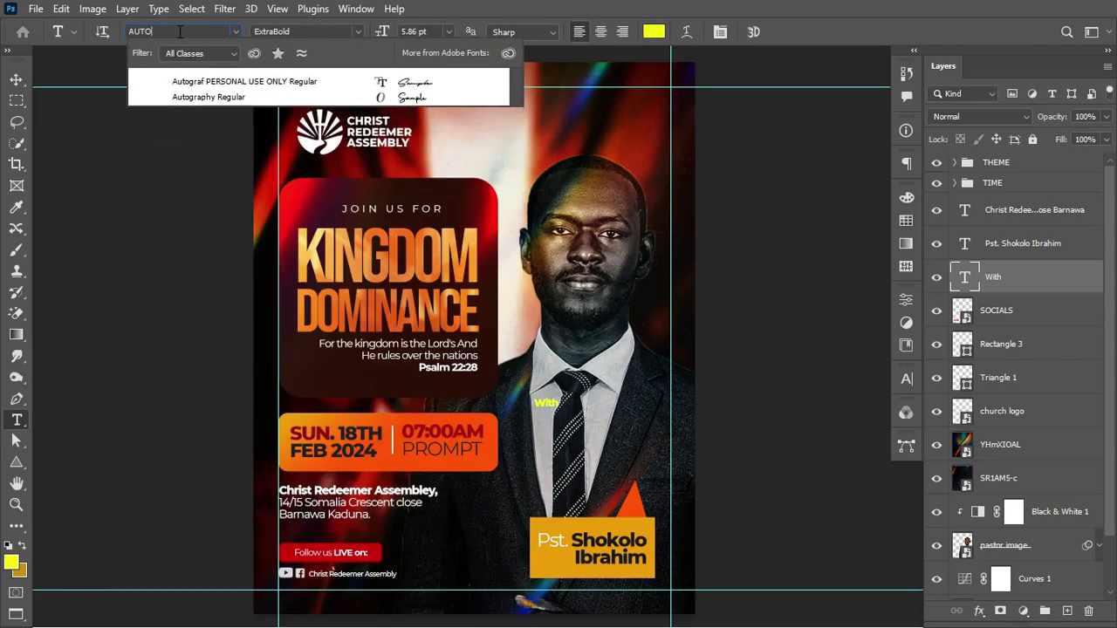
left_click(252, 83)
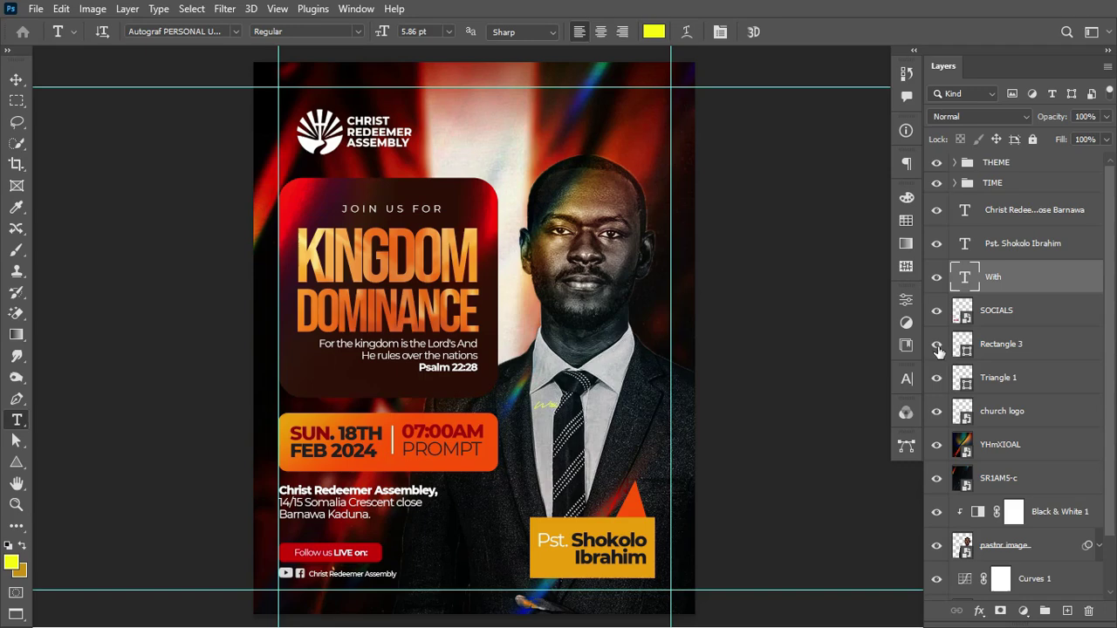
Step: Recolour the "With" text white, enlarge it to about 12.25 pt, and place it just above the amber rectangle
left_click(907, 379)
left_click(864, 475)
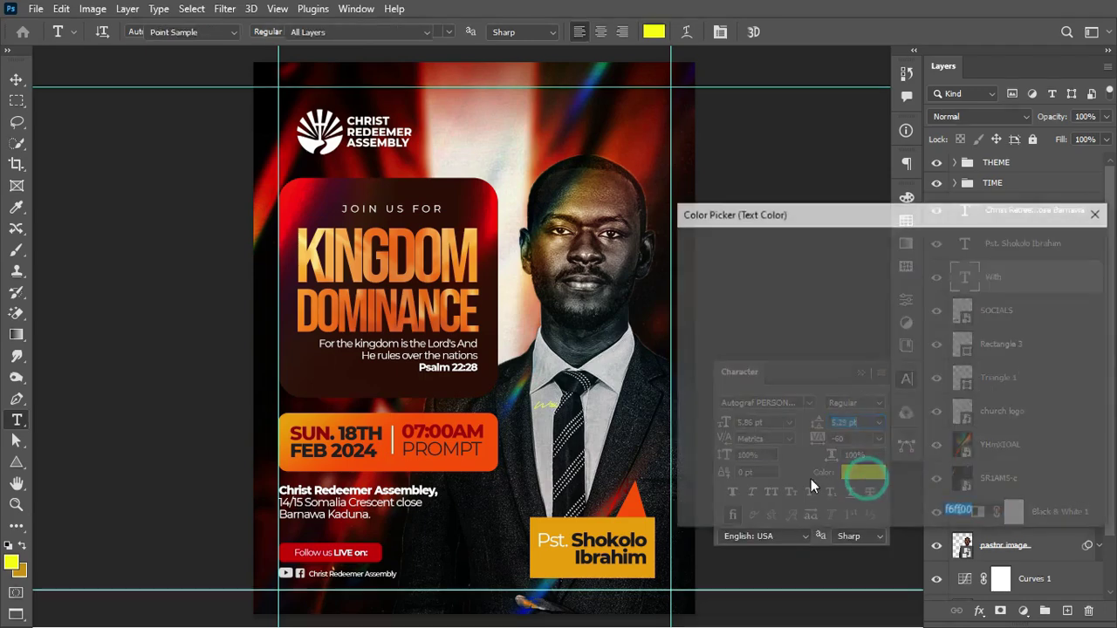
left_click_drag(710, 317, 680, 252)
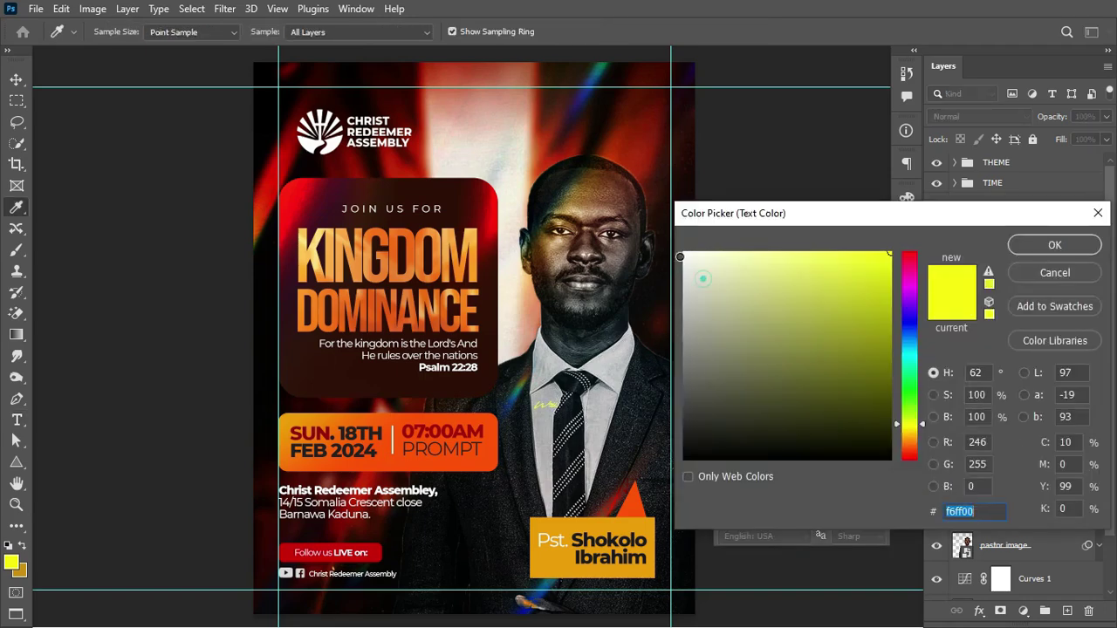
left_click(1054, 246)
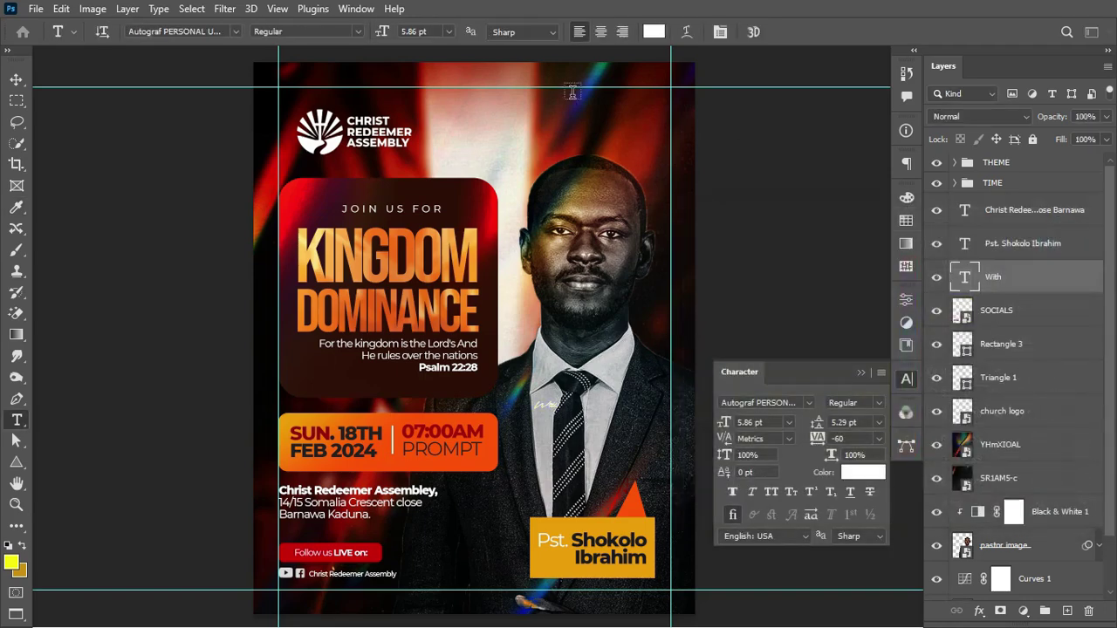
left_click(16, 81)
key("ctrl+t")
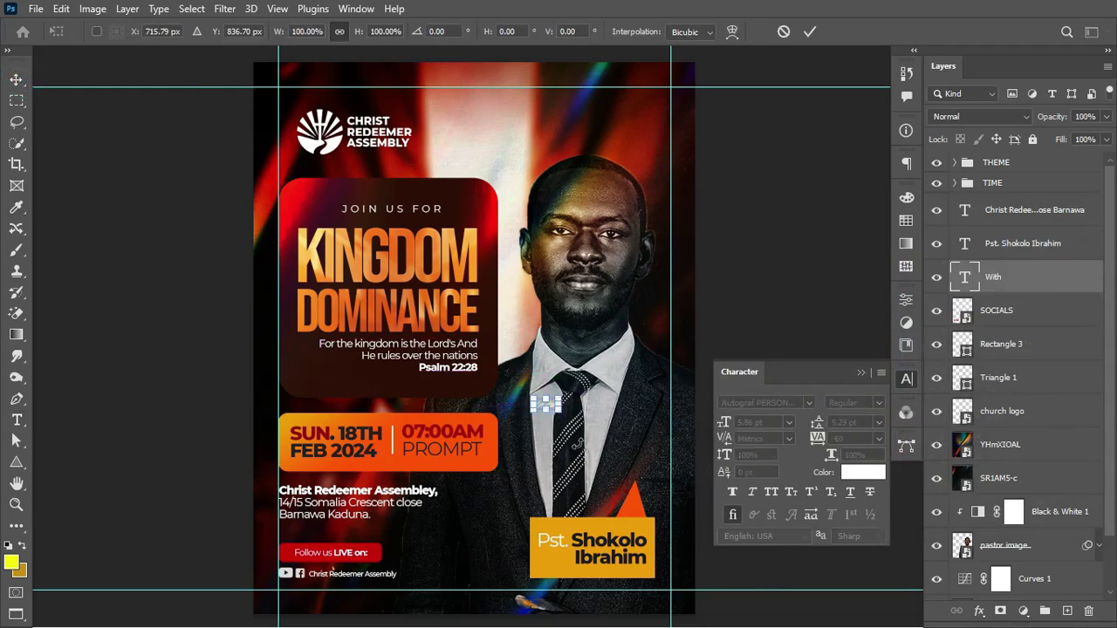
left_click_drag(561, 412, 570, 506)
key("Return")
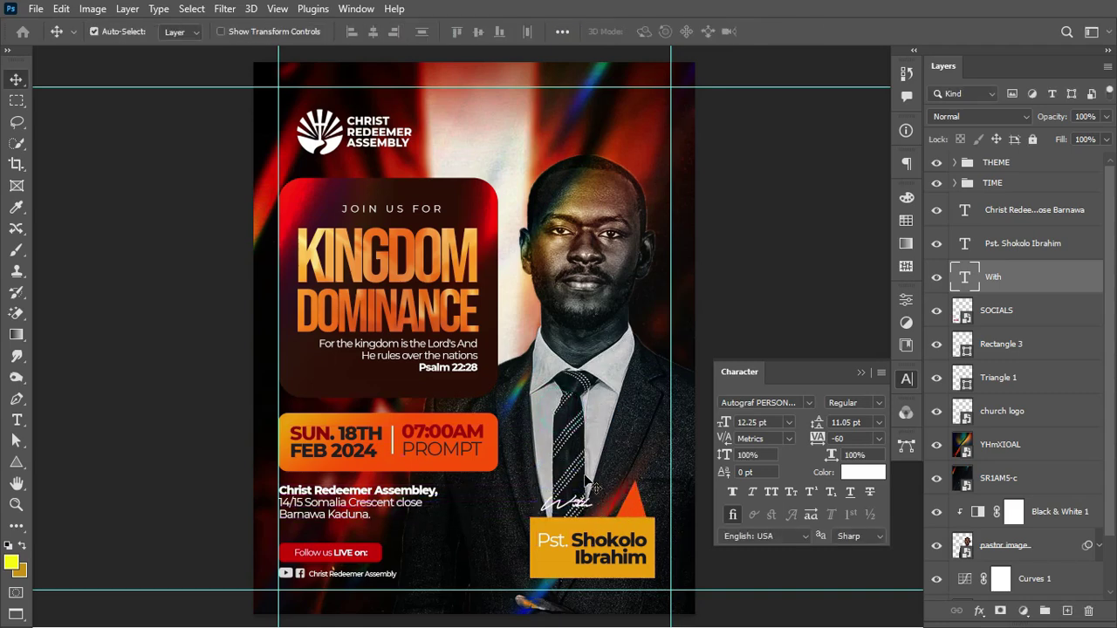
Step: Round the amber rectangle's corners to a 24 px radius
left_click(653, 527)
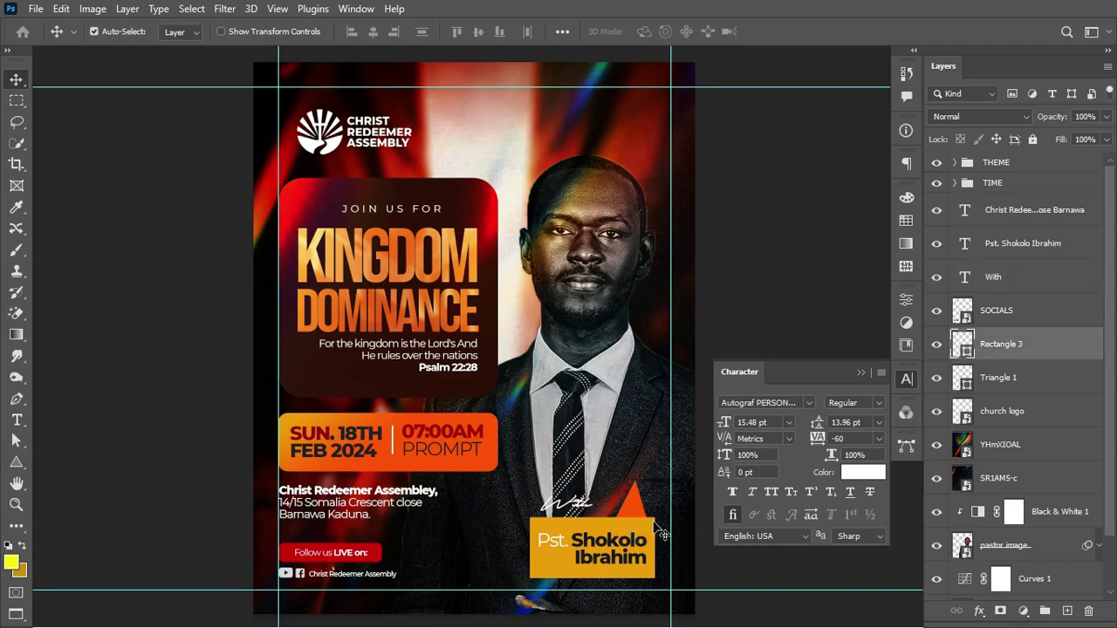
left_click(657, 526)
left_click(649, 526)
left_click(906, 300)
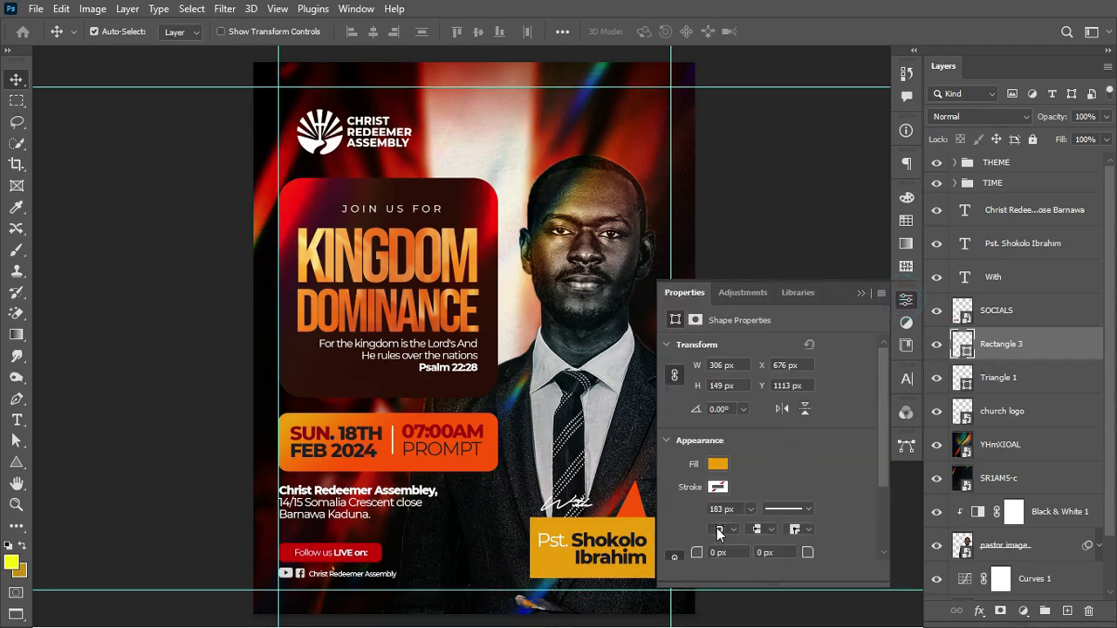
left_click_drag(699, 552, 721, 552)
Step: Shrink the name text to about 10.22 pt and lower the orange triangle further behind the amber rectangle
left_click(620, 548)
key("ctrl+t")
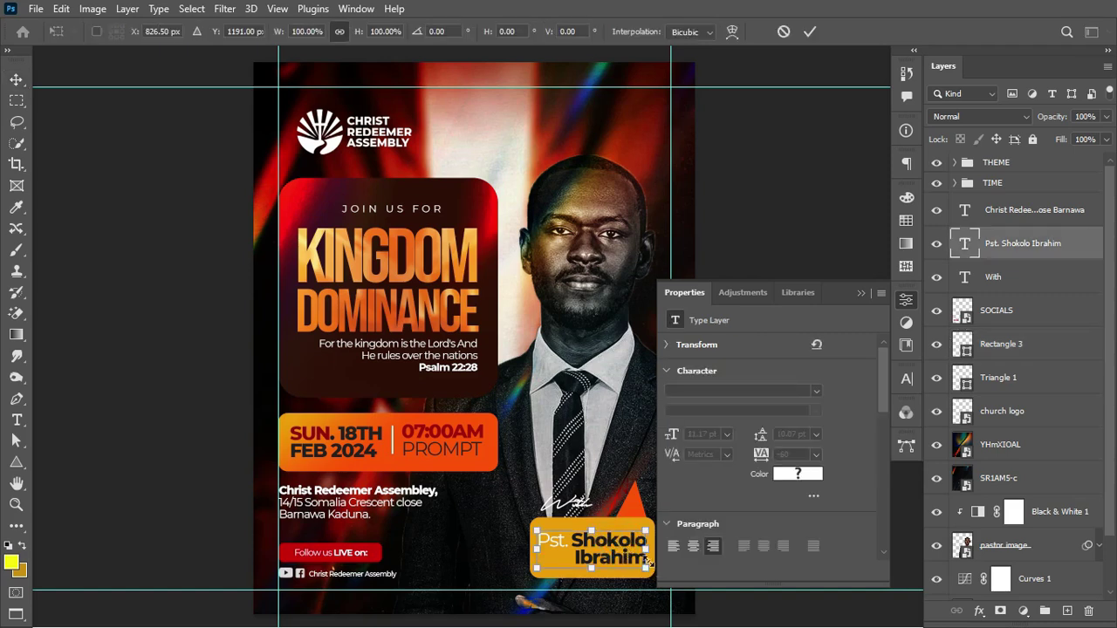
left_click_drag(645, 571, 641, 567)
key("Return")
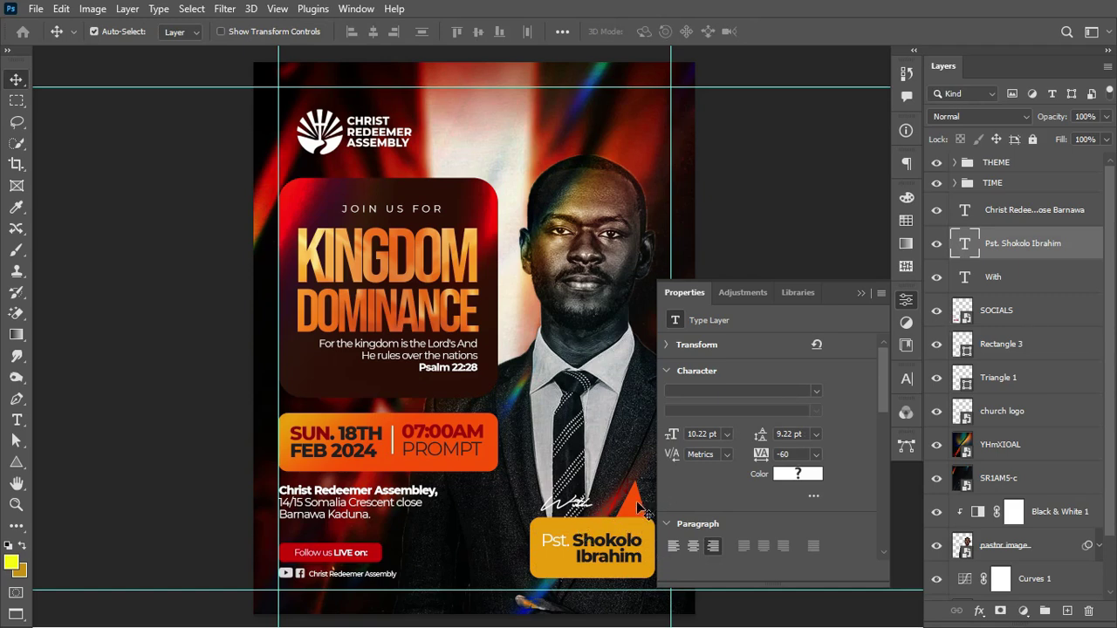
left_click_drag(644, 511, 636, 518)
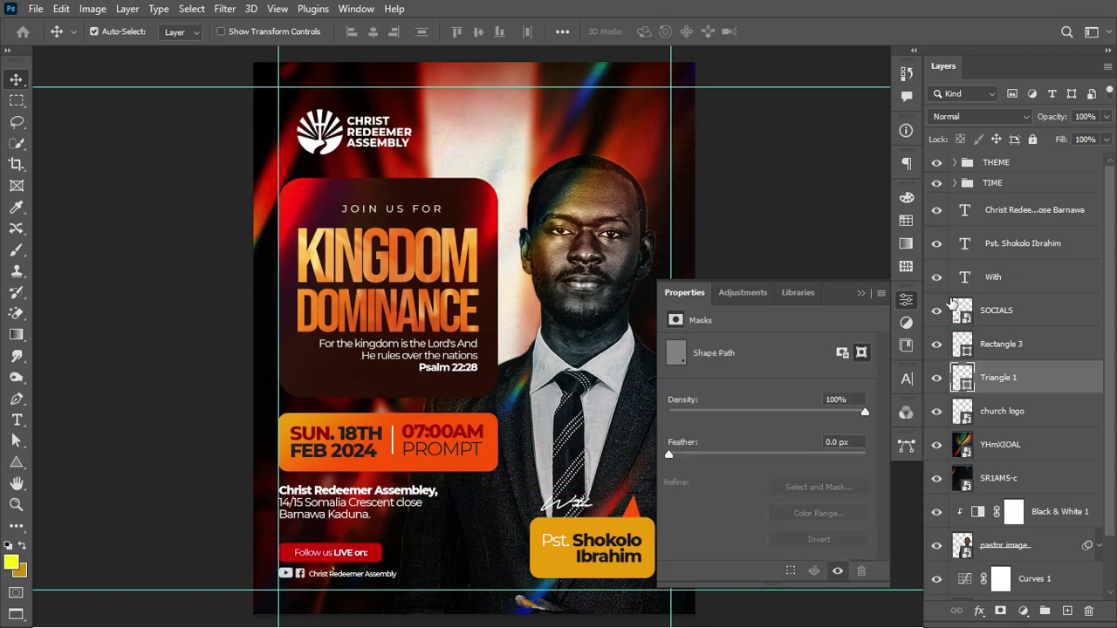
Step: Group the "With" text, pastor's name, Rectangle 3 and Triangle 1 layers, and rename the group NAME
left_click(1027, 278)
mouse_move(1036, 279)
left_mouse_down()
mouse_move(1034, 310)
mouse_move(1035, 292)
left_mouse_up()
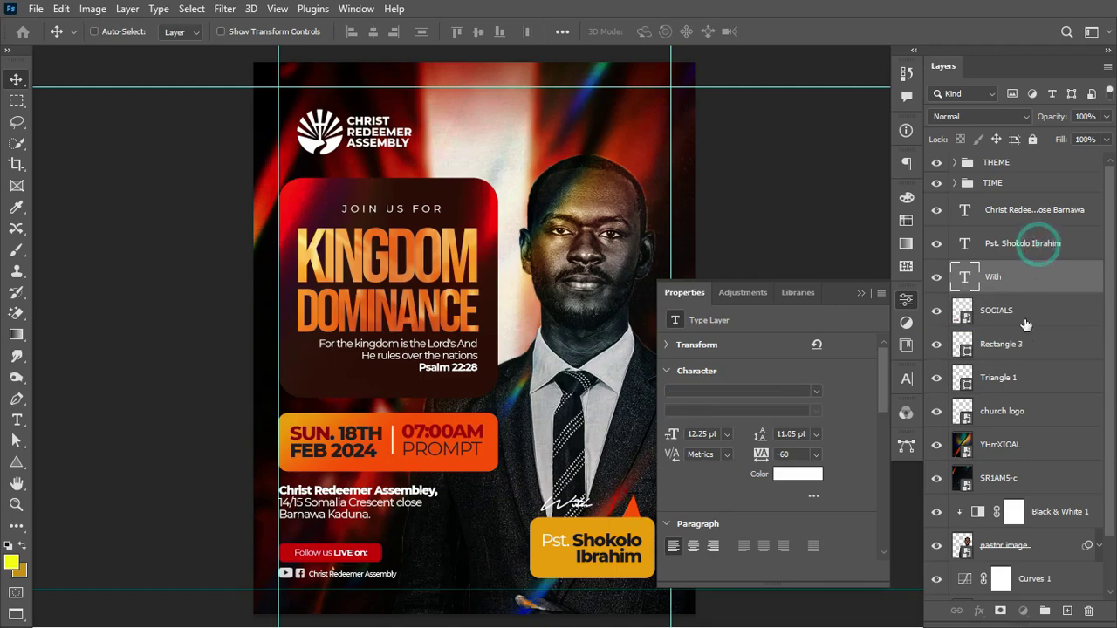
left_click(1039, 243, "ctrl")
left_click(1010, 350, "ctrl")
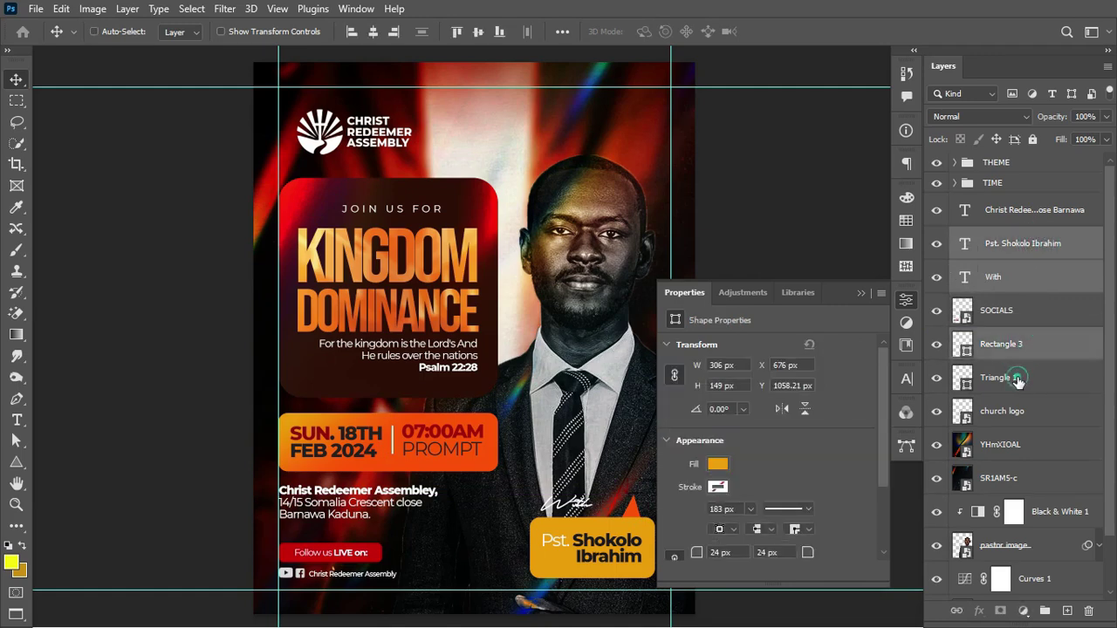
left_click(1017, 377, "ctrl")
key("ctrl+g")
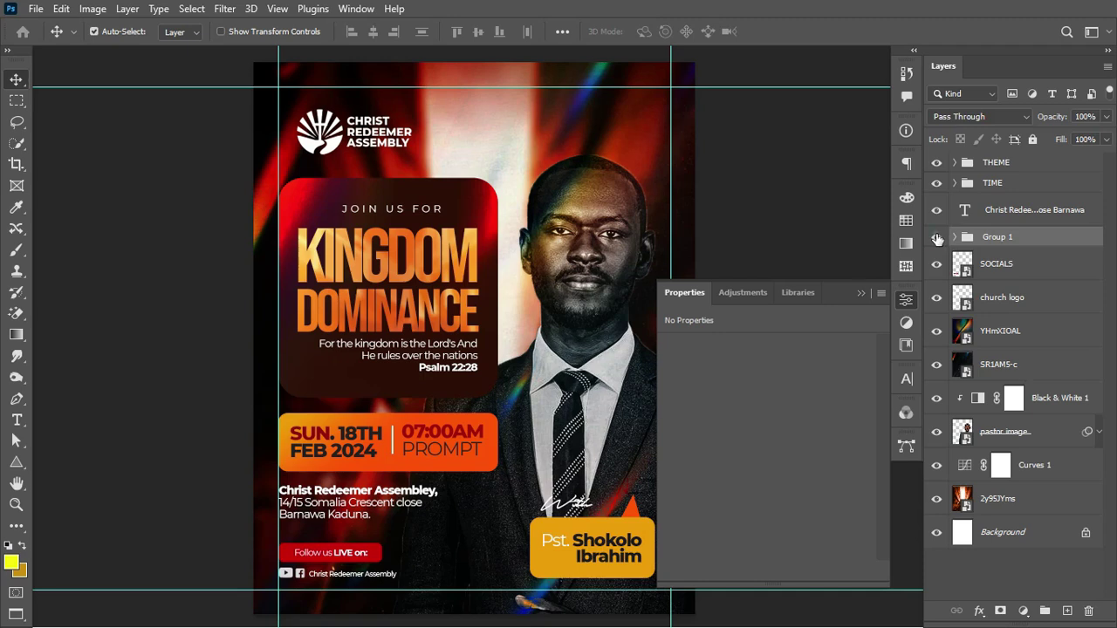
left_click(937, 238)
left_click(938, 238)
double_click(1000, 238)
type("NAME")
key("Return")
Step: Check what the SOCIALS, church logo and YHmXIOAL layers contribute by toggling their visibility off and on
left_click(938, 264)
left_click(938, 264)
left_click(938, 298)
left_click(938, 299)
left_click(1006, 339)
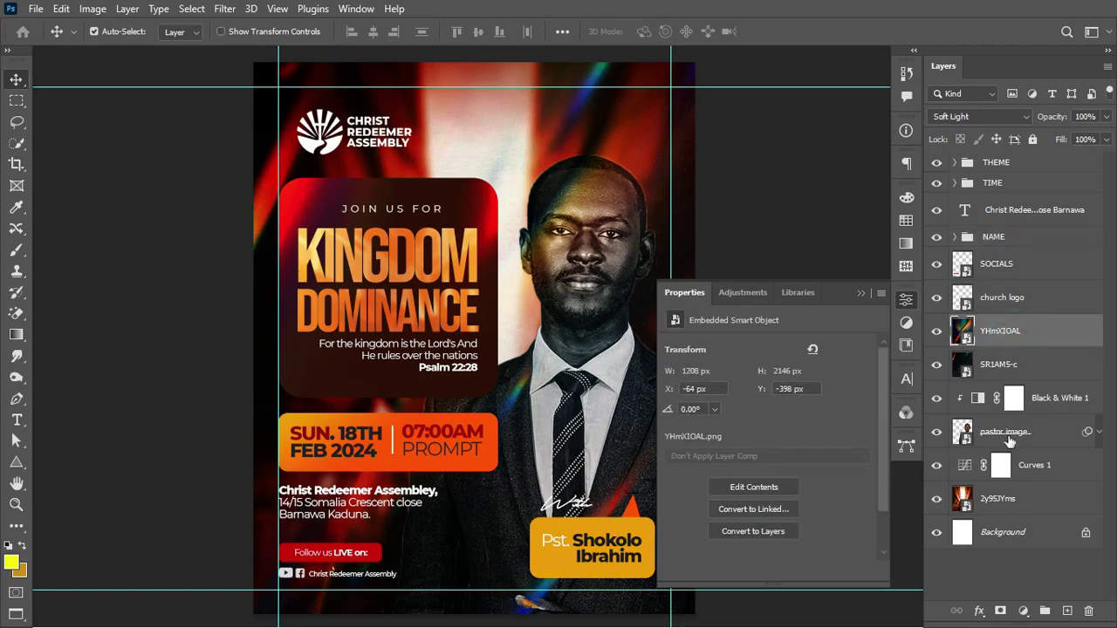
left_click(936, 332)
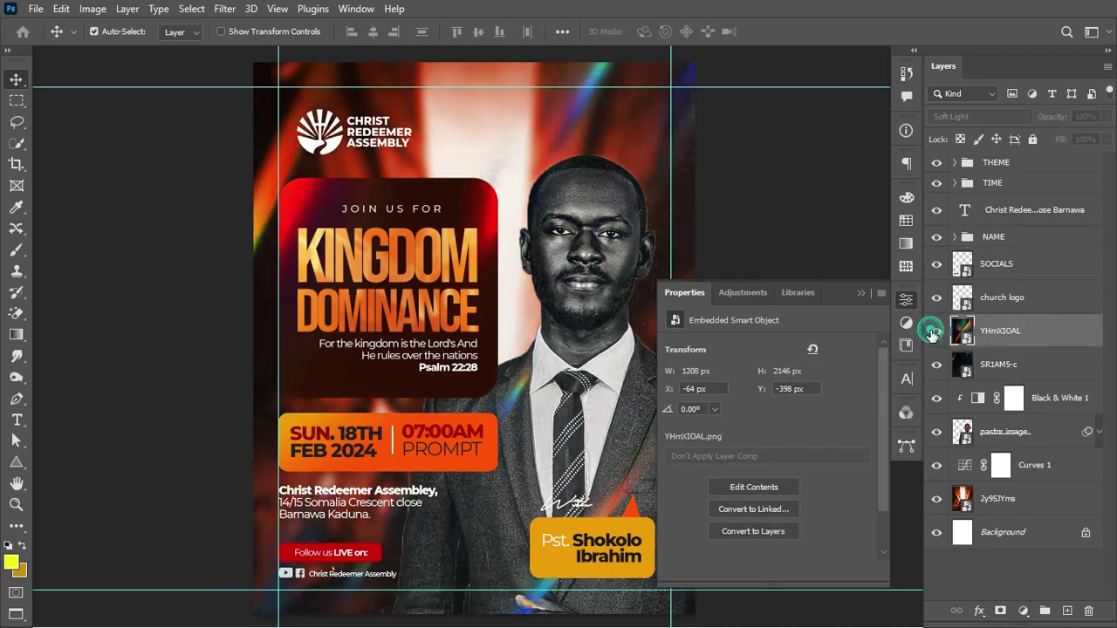
left_click(937, 331)
left_click(863, 294)
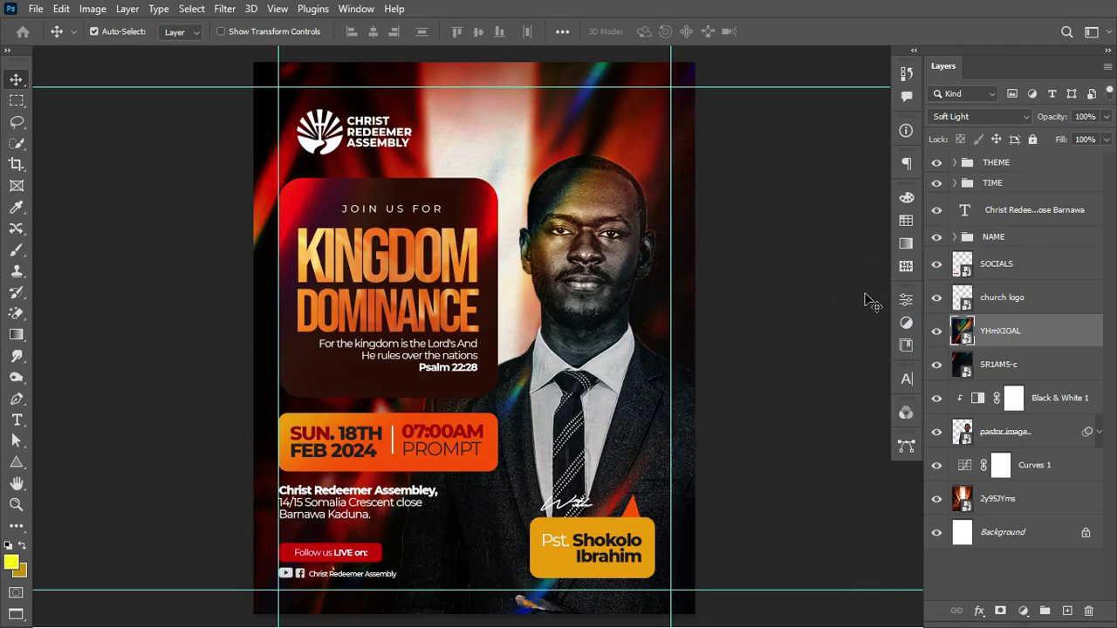
Step: Move the NAME group up and inward over the lower part of the pastor's suit, and hide the guides
left_click(1042, 239)
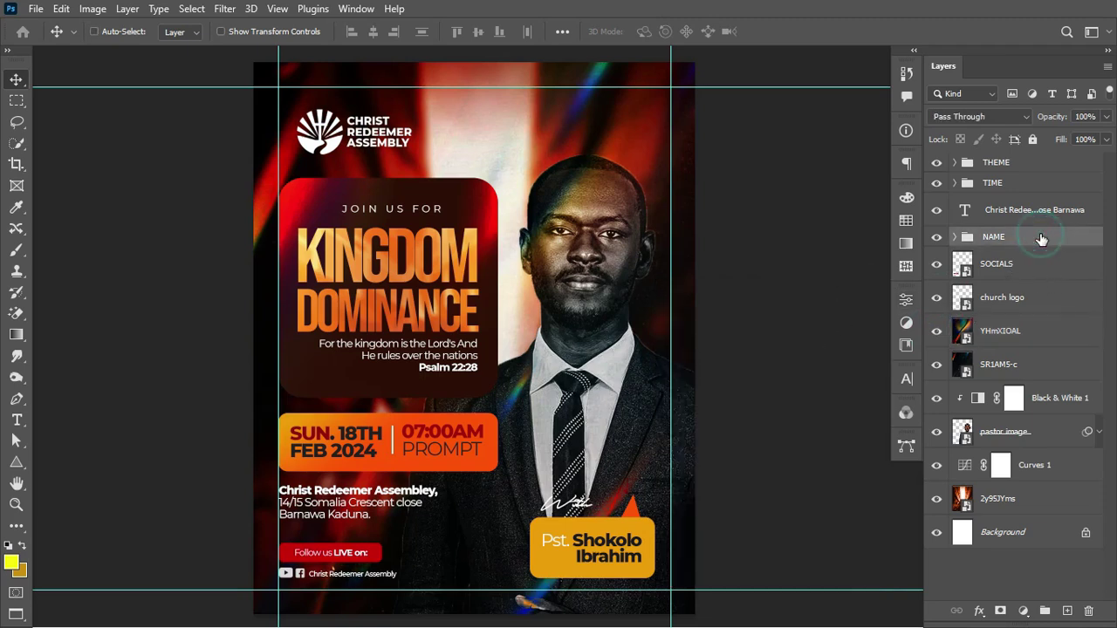
key("ctrl+t")
left_click_drag(625, 509, 590, 501)
key("Return")
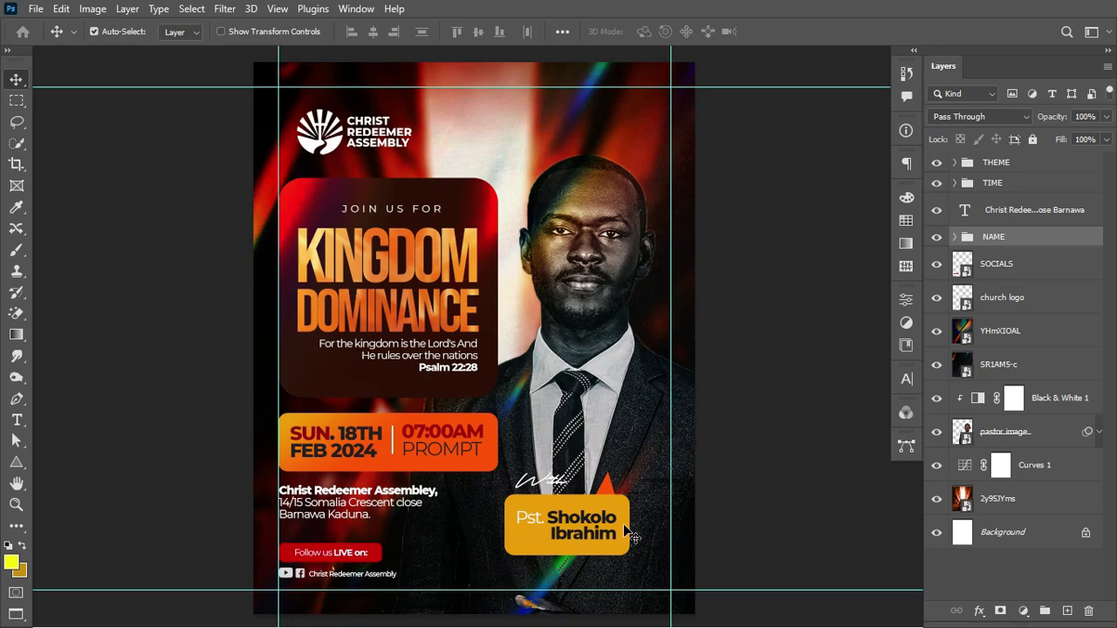
key("ctrl+semicolon")
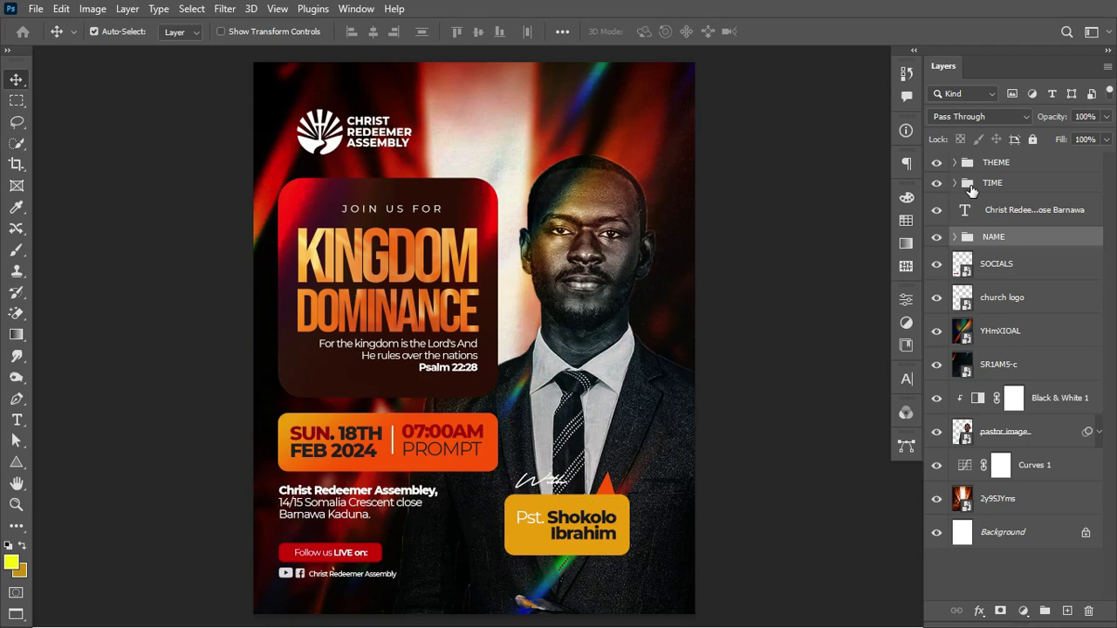
Step: Add a Color Lookup adjustment layer above the THEME group and set its 3DLUT file to DropBlues.3DL
left_click(1029, 168)
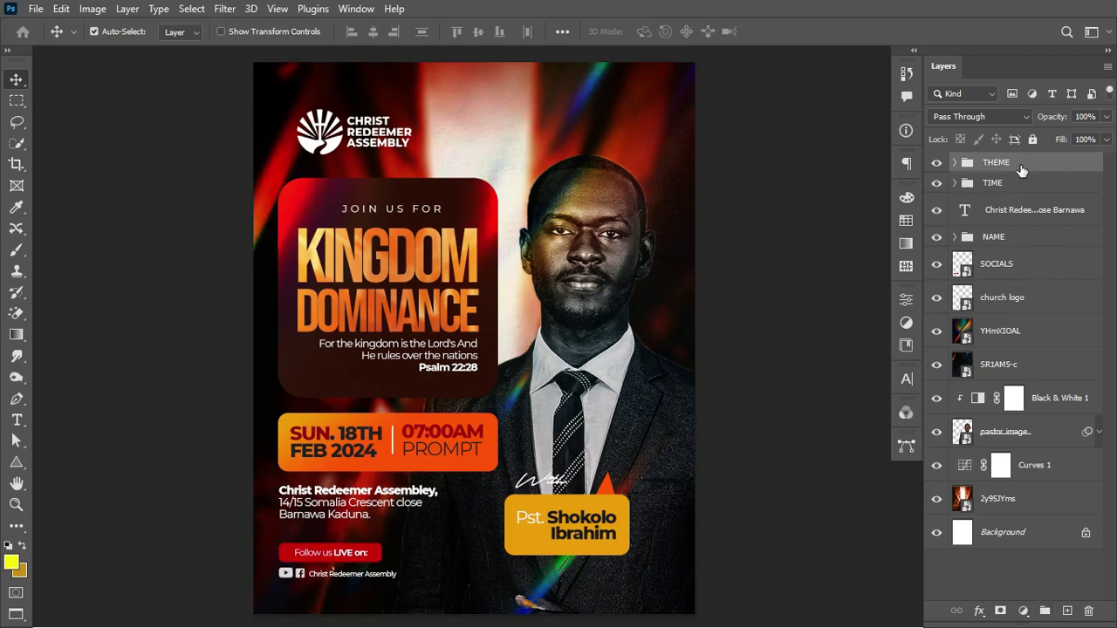
left_click(1029, 613)
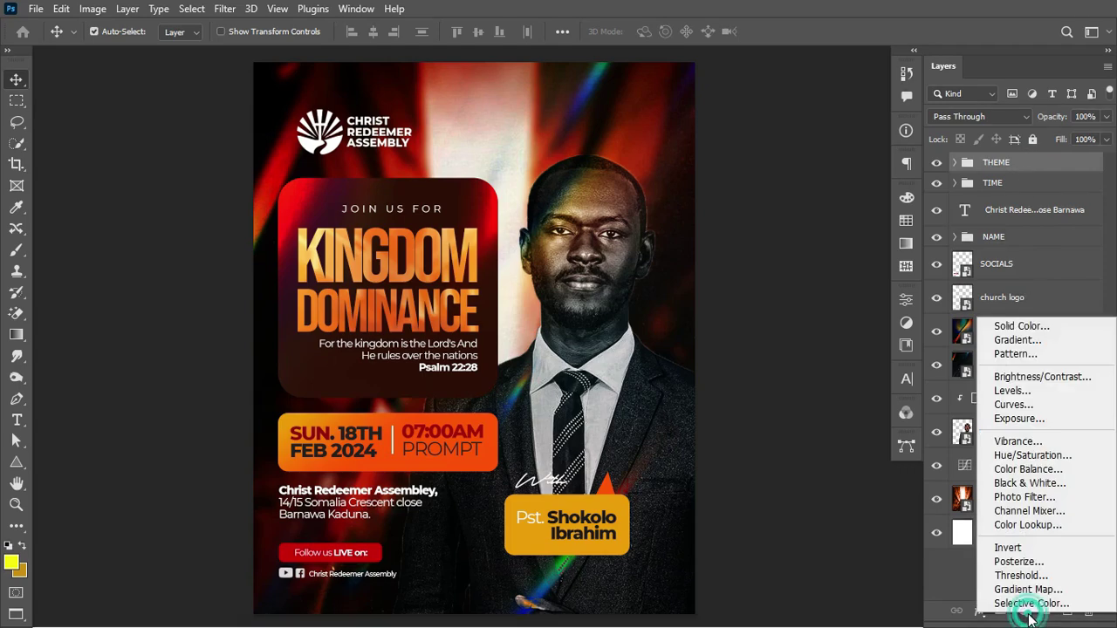
left_click(1037, 526)
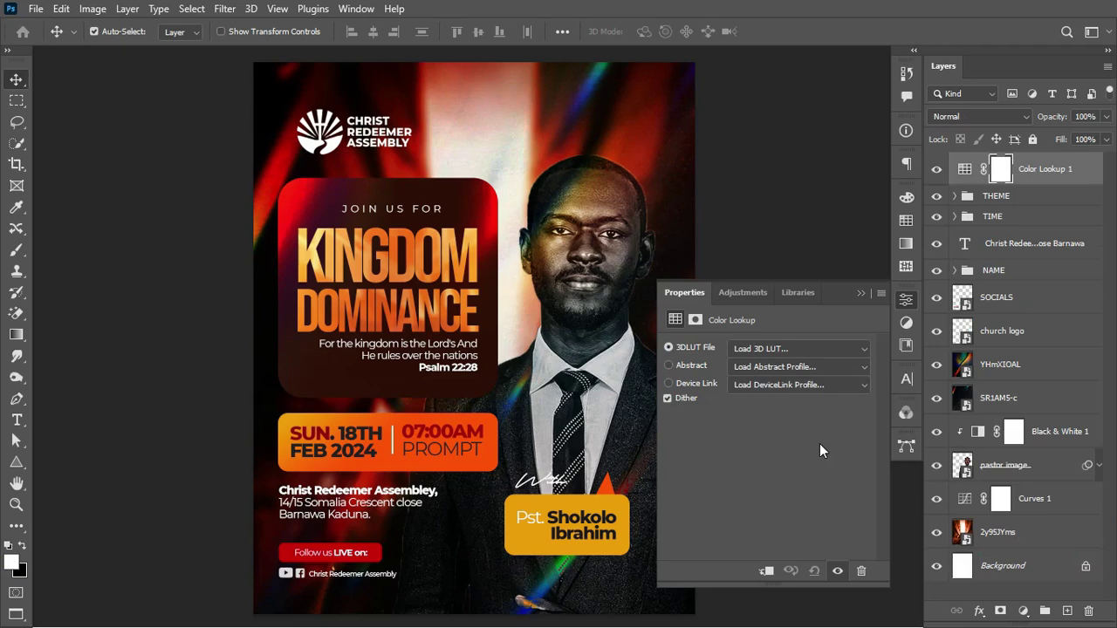
left_click(839, 351)
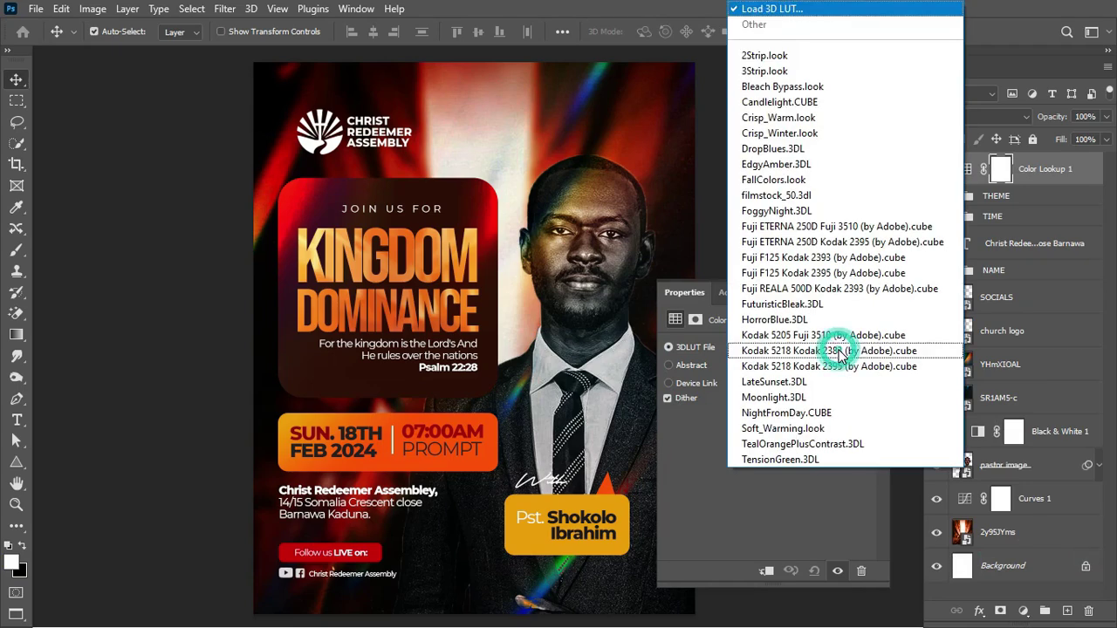
left_click(801, 53)
key("Down")
key("Down")
key("Down")
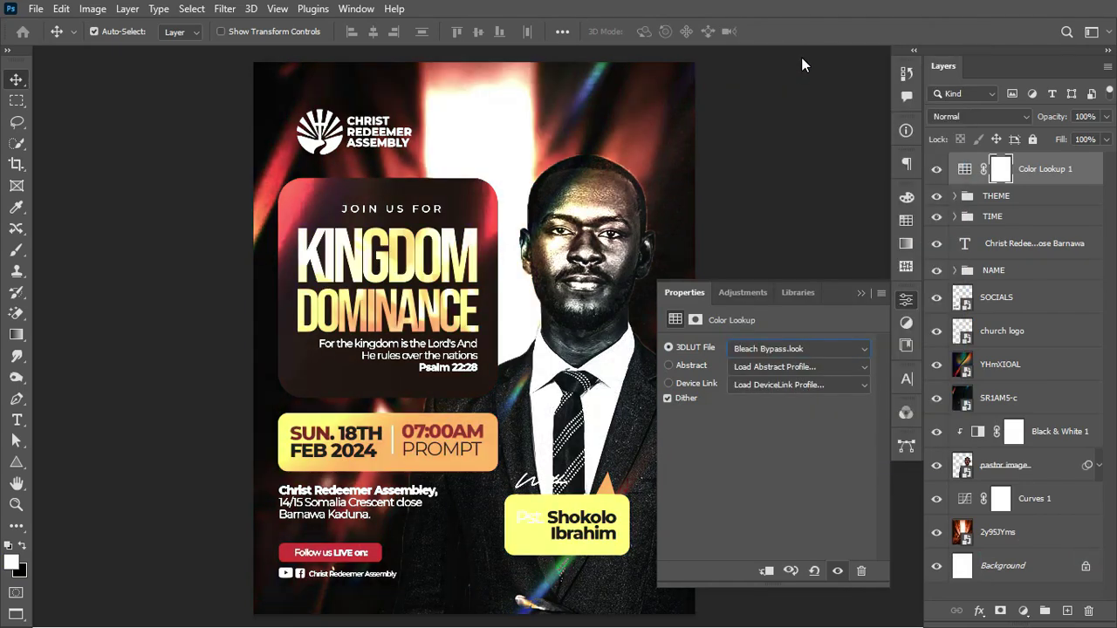
key("Down")
key("Down")
key("Down")
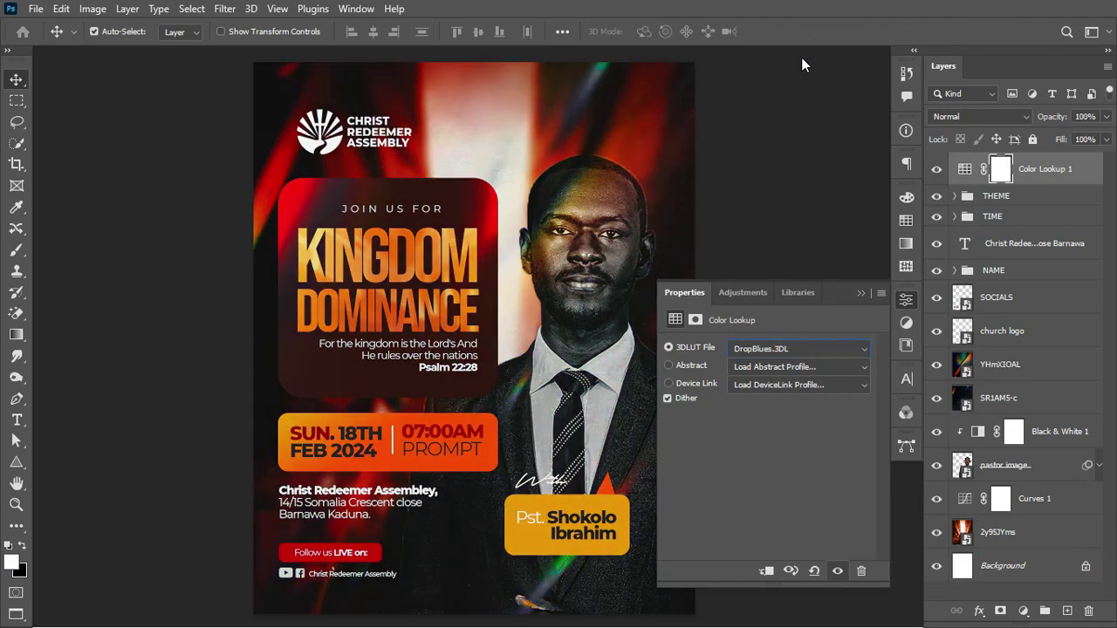
Step: Hide the Color Lookup 1 layer, select the THEME group and toggle its visibility off and on to check it
left_click(937, 169)
left_click(1044, 197)
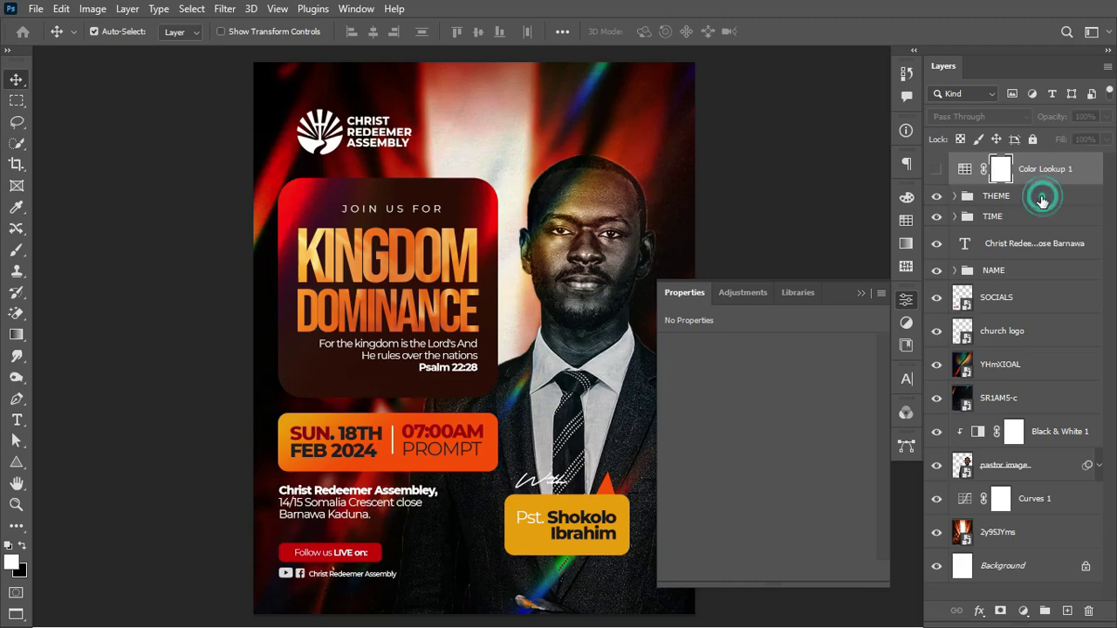
left_click(936, 197)
left_click(937, 196)
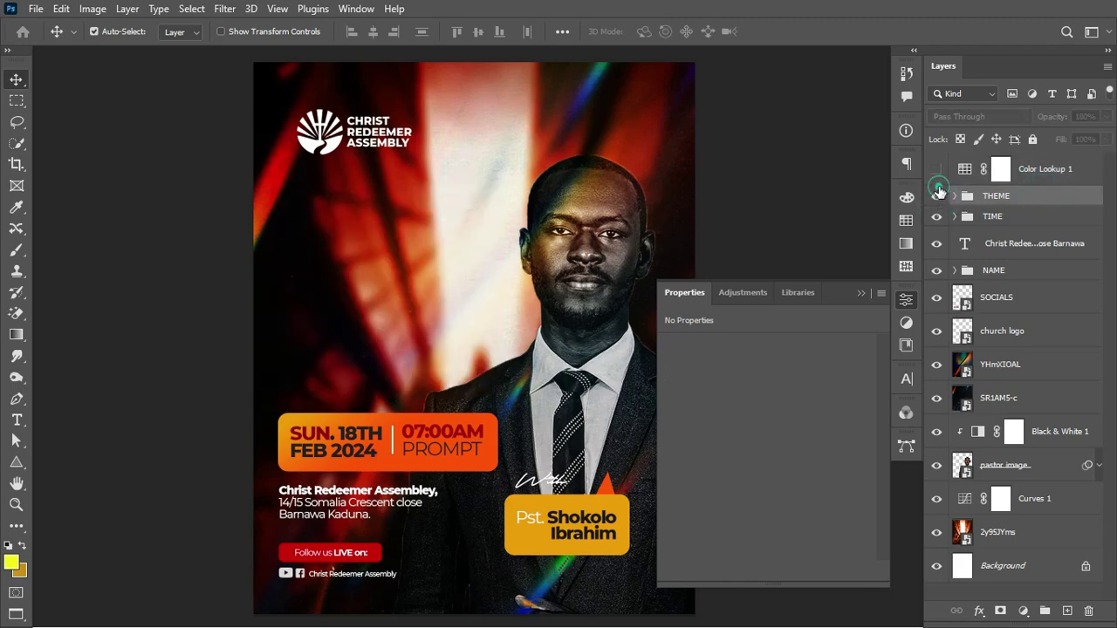
left_click(938, 198)
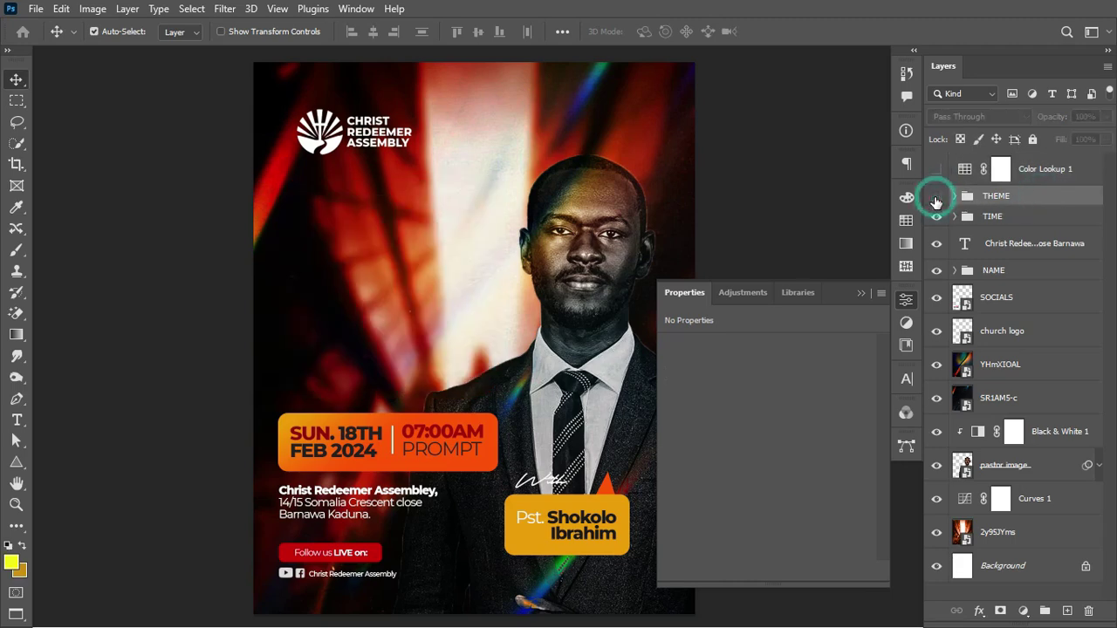
left_click(937, 197)
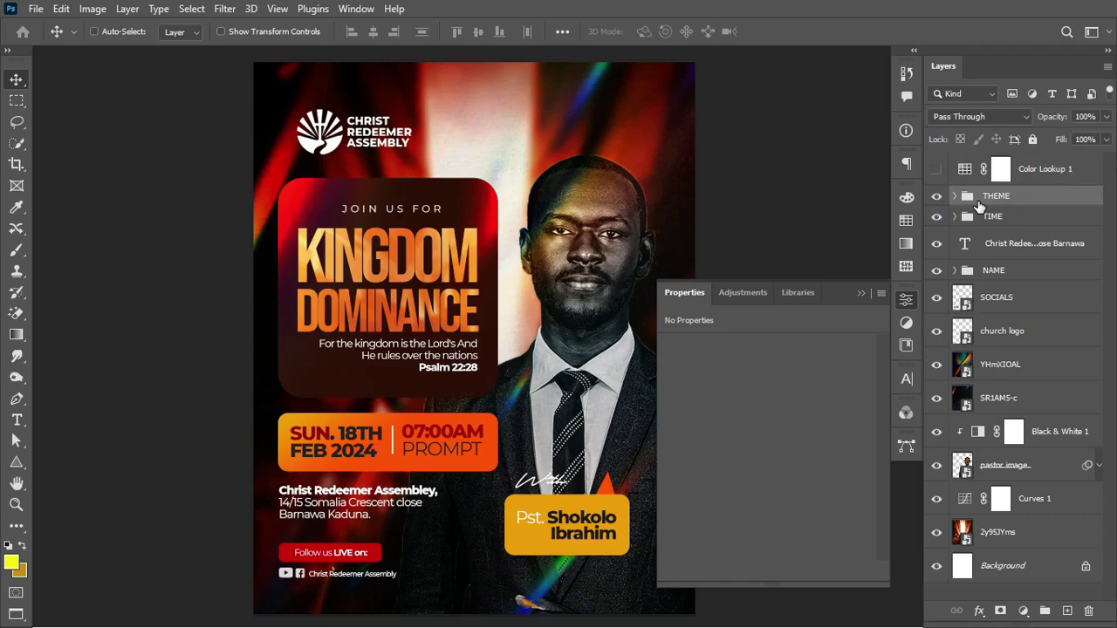
Step: Stamp all visible layers into a new layer above the THEME group and convert it to a smart object
key("ctrl+alt+shift+e")
right_click(1034, 208)
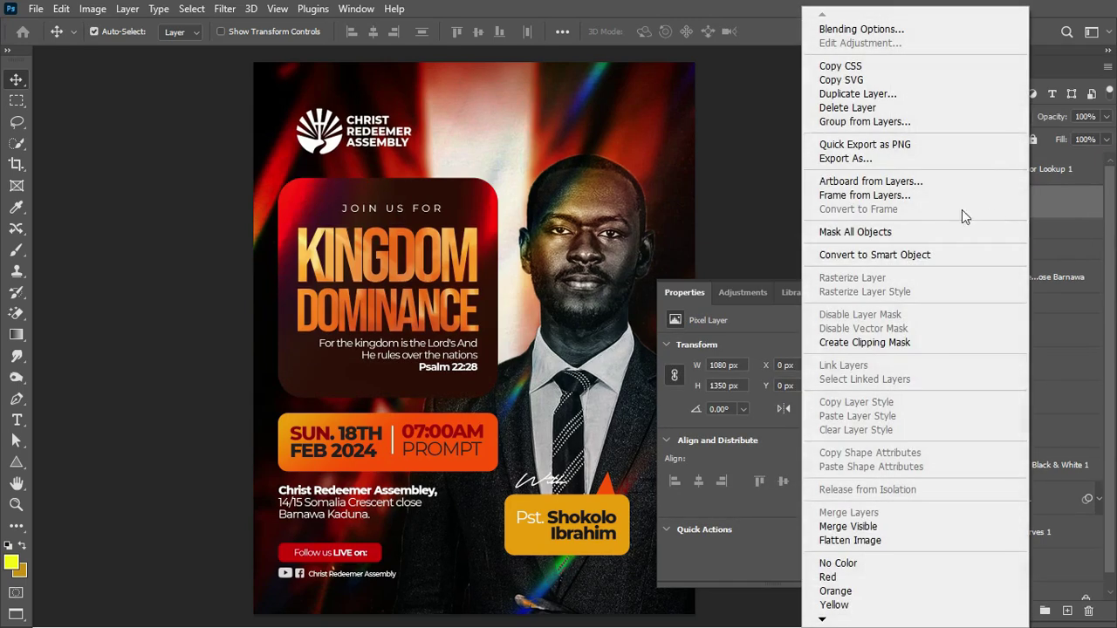
left_click(904, 261)
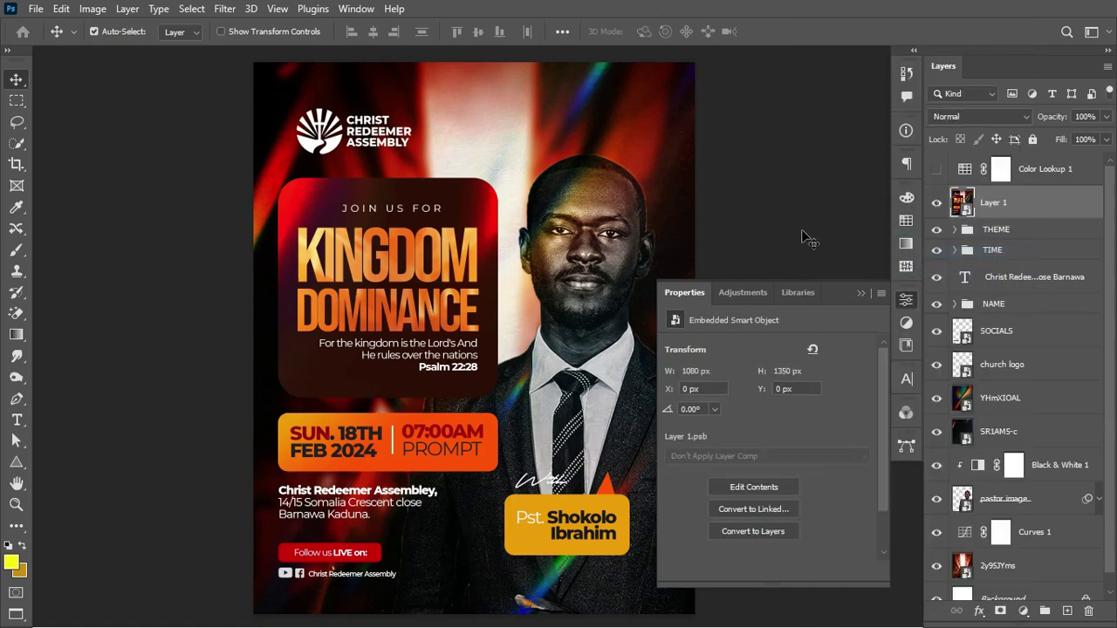
Step: Open the Camera Raw Filter on Layer 1 and set the Color Mixer hues to Reds -31, Oranges -14 and Yellows -19
left_click(224, 9)
left_click(237, 133)
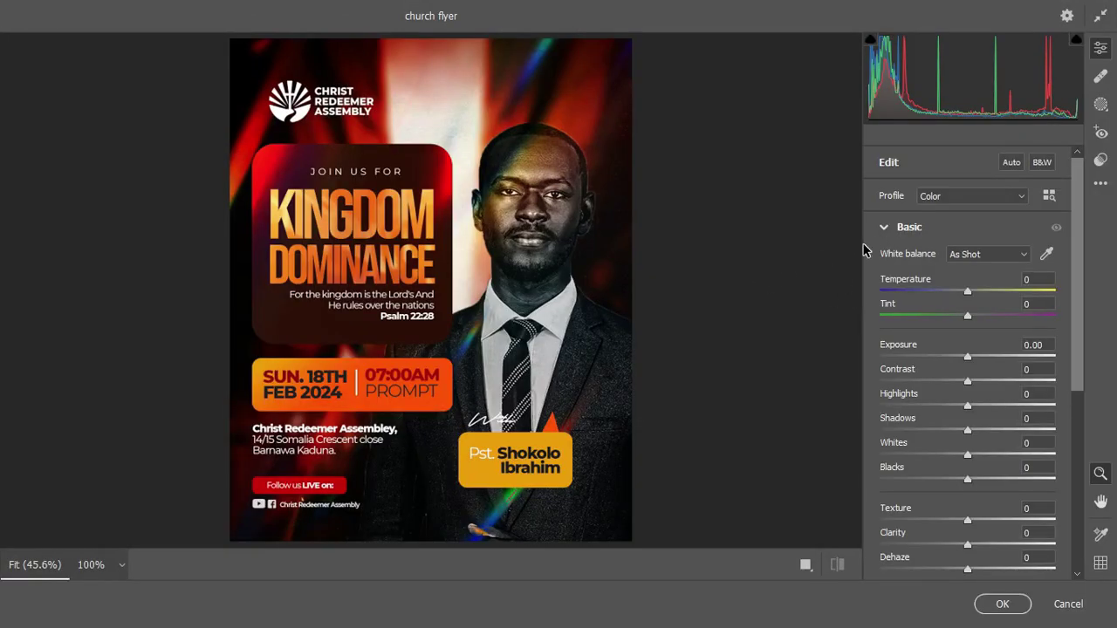
left_click(884, 228)
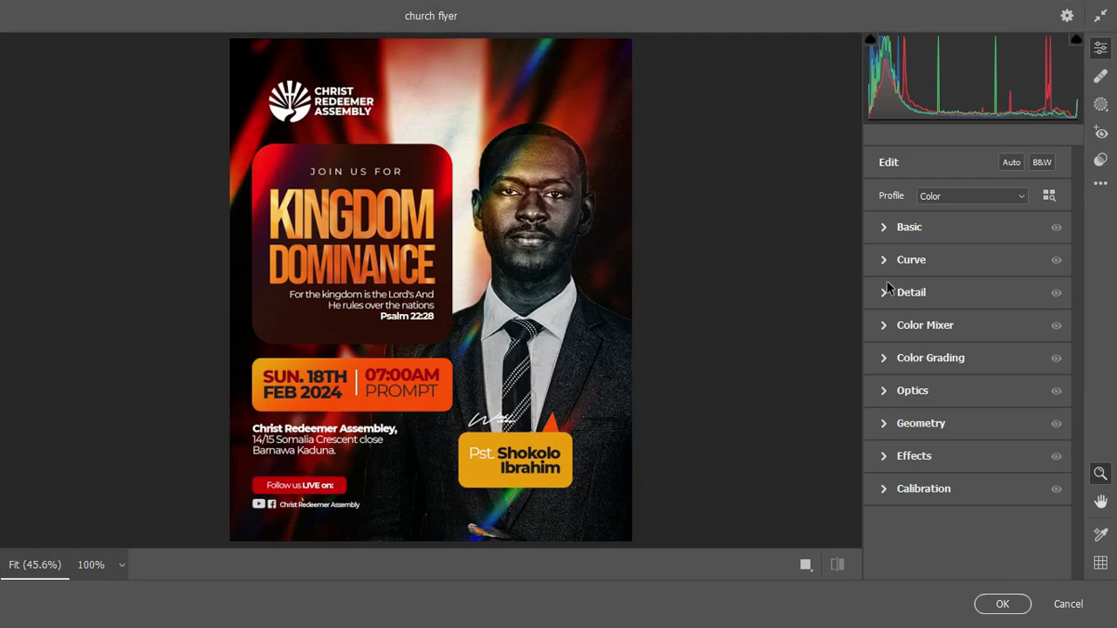
left_click(884, 325)
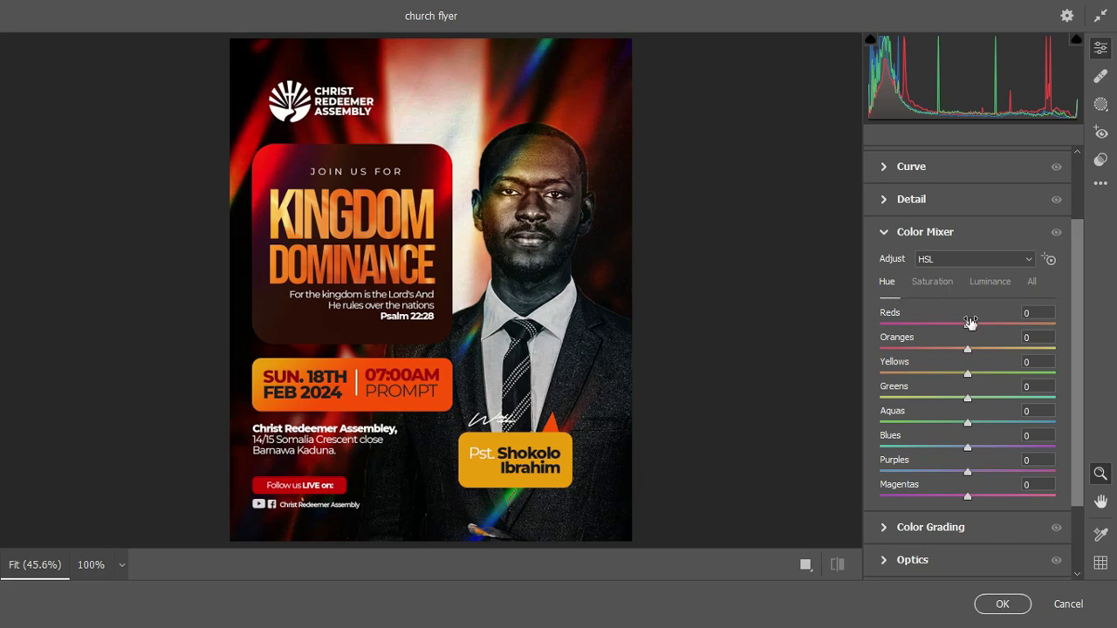
left_click_drag(967, 329, 954, 388)
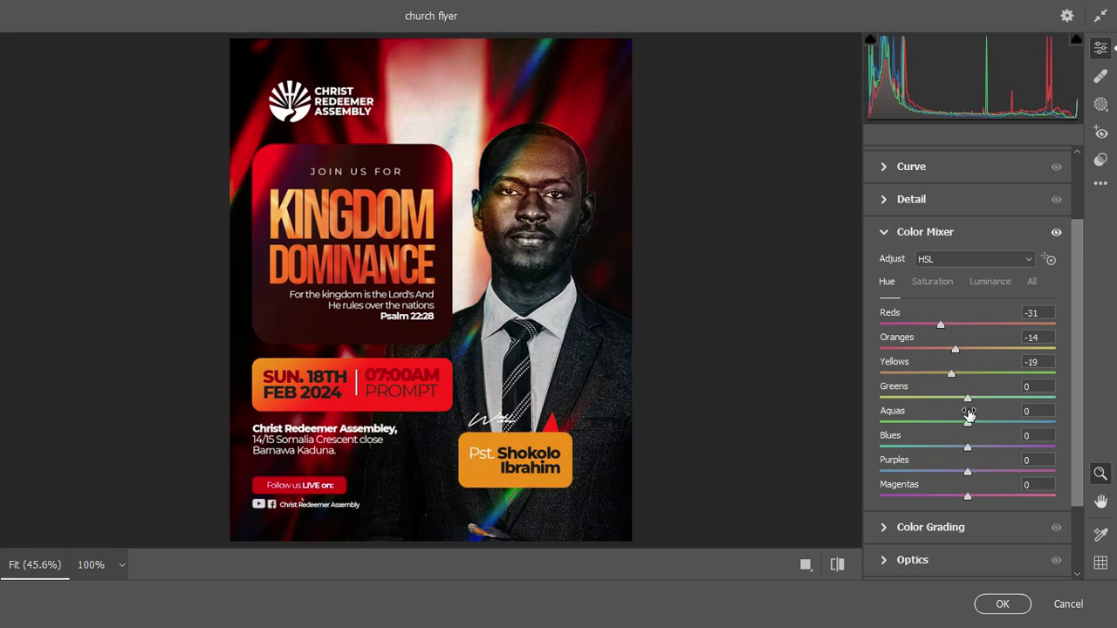
Step: Set the Color Mixer saturation to Reds +2, Oranges -16, Yellows +9, Greens +14 and Aquas +3
left_click(941, 281)
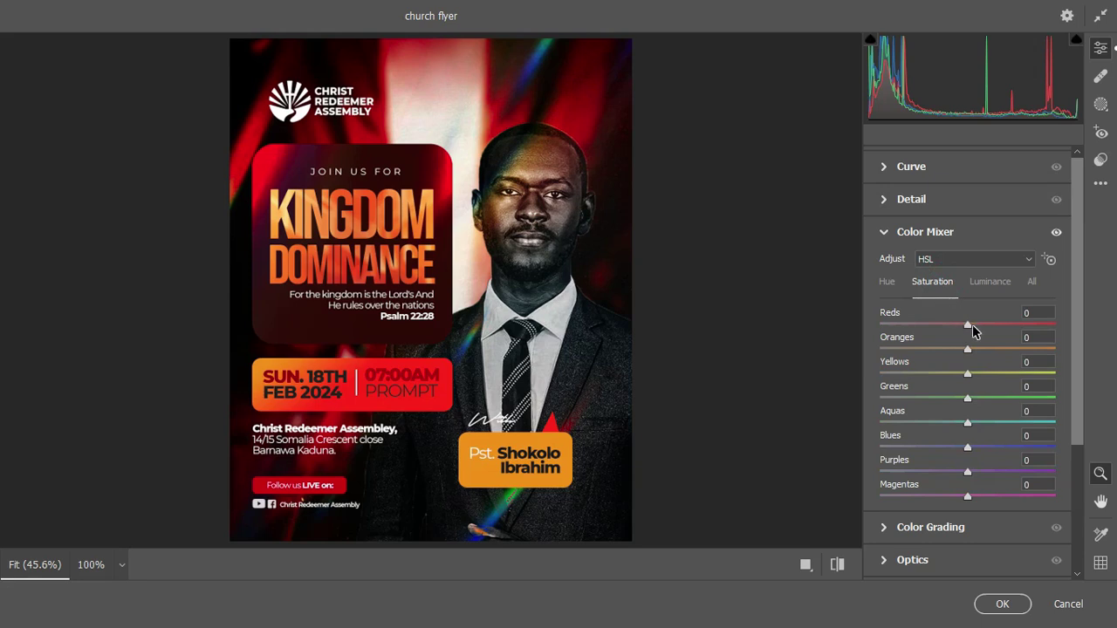
mouse_move(967, 328)
left_mouse_down()
mouse_move(1040, 321)
mouse_move(895, 321)
mouse_move(965, 324)
left_mouse_up()
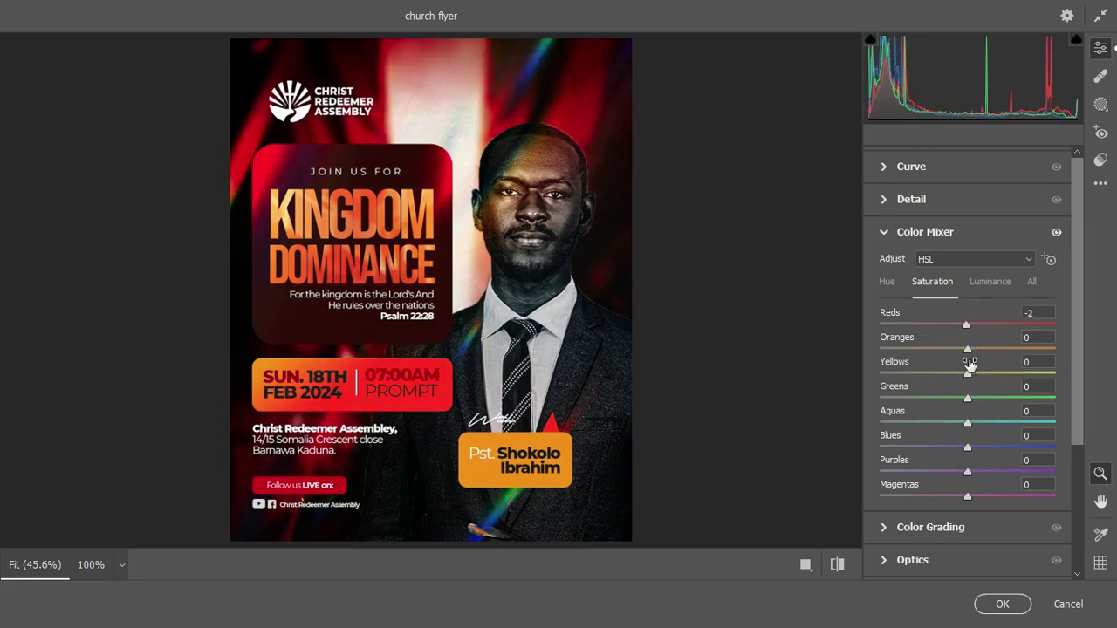
mouse_move(971, 355)
left_mouse_down()
mouse_move(1008, 348)
mouse_move(978, 357)
left_mouse_up()
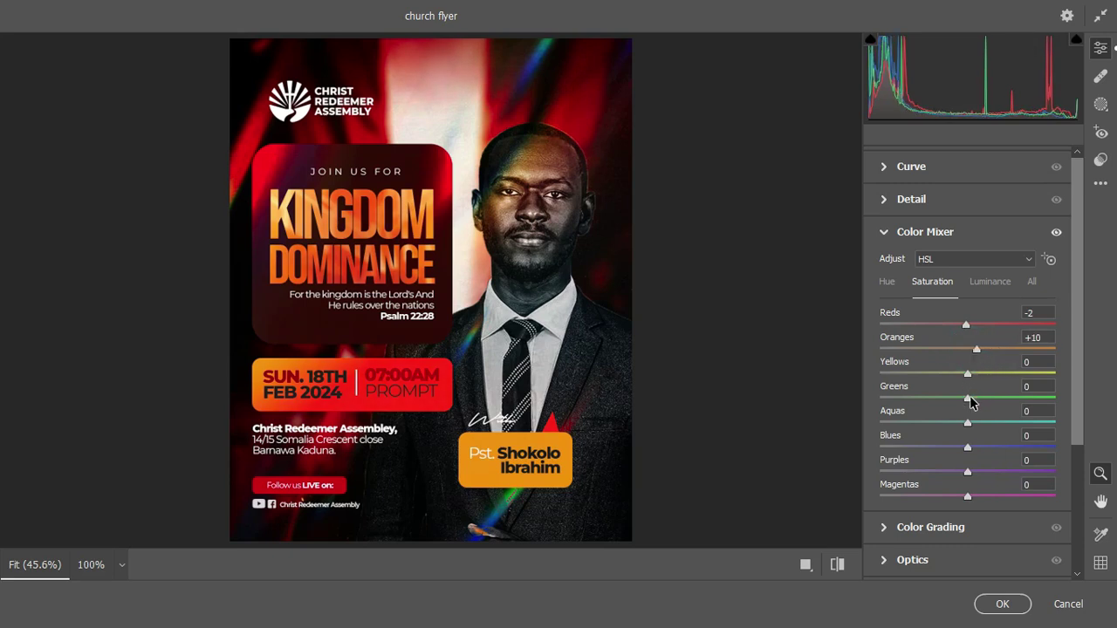
left_click_drag(967, 399, 986, 375)
left_click_drag(967, 424, 974, 428)
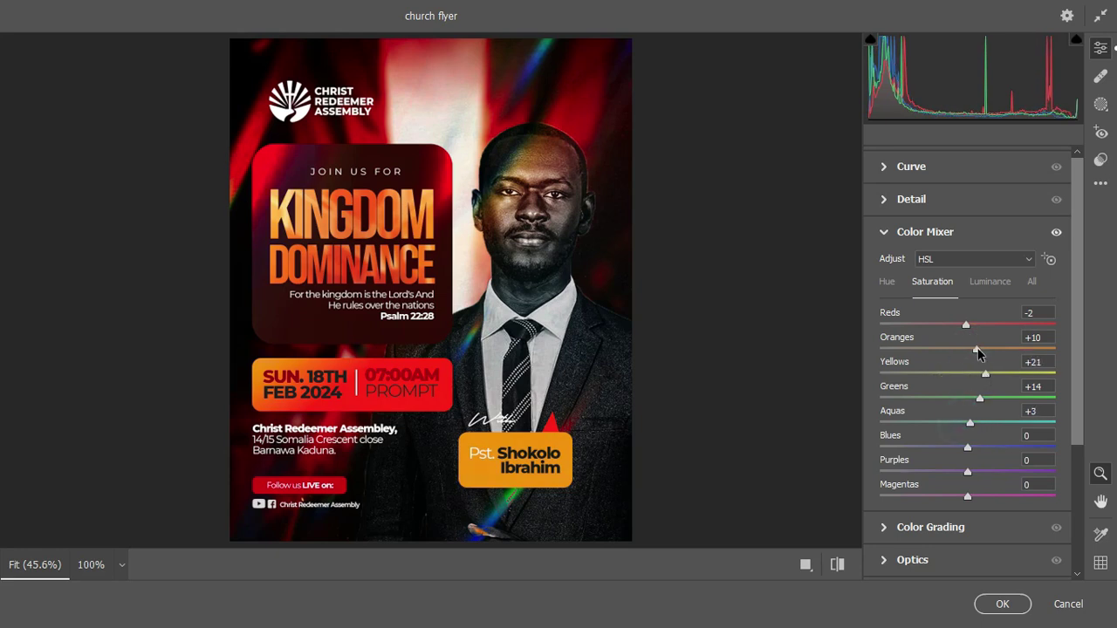
left_click_drag(976, 350, 975, 375)
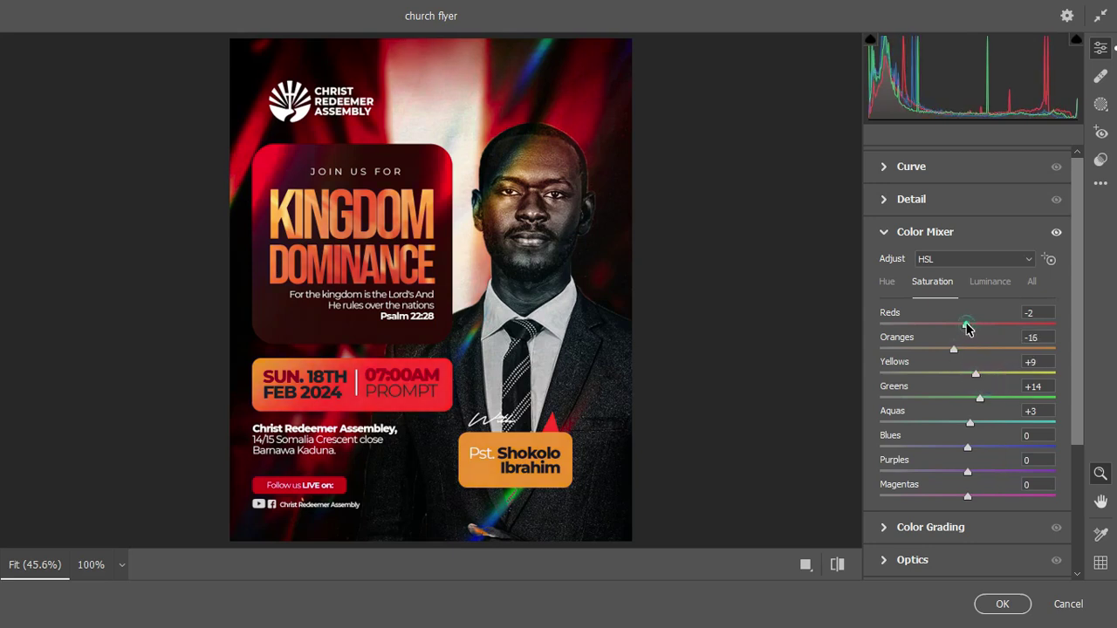
left_click_drag(967, 328, 970, 326)
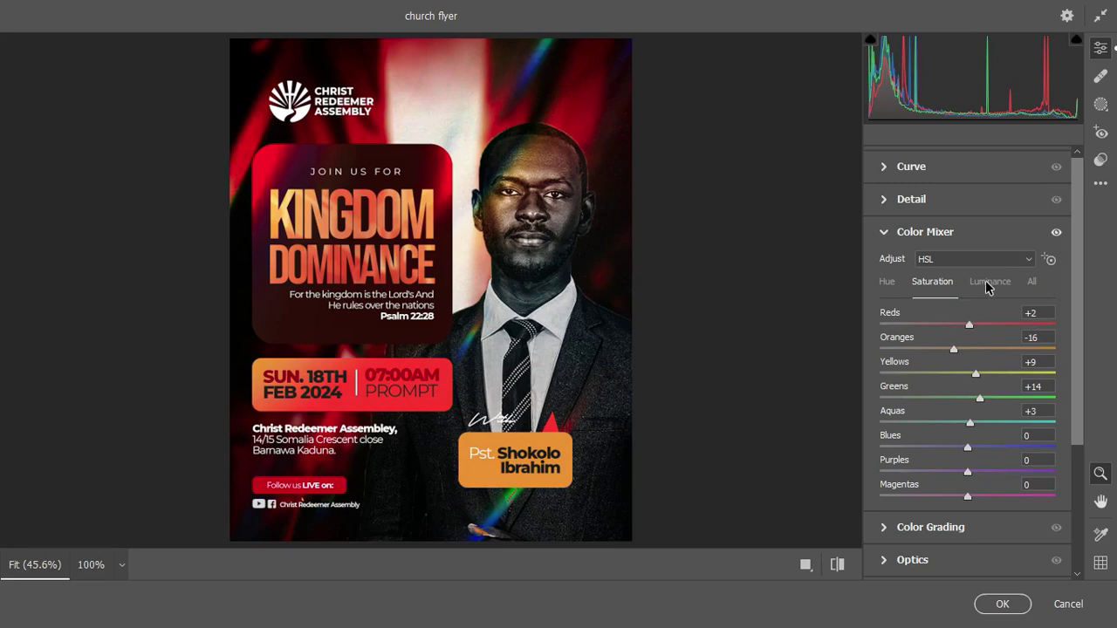
Step: Set the Color Mixer luminance of Reds to +5 and apply the Camera Raw Filter
left_click(989, 284)
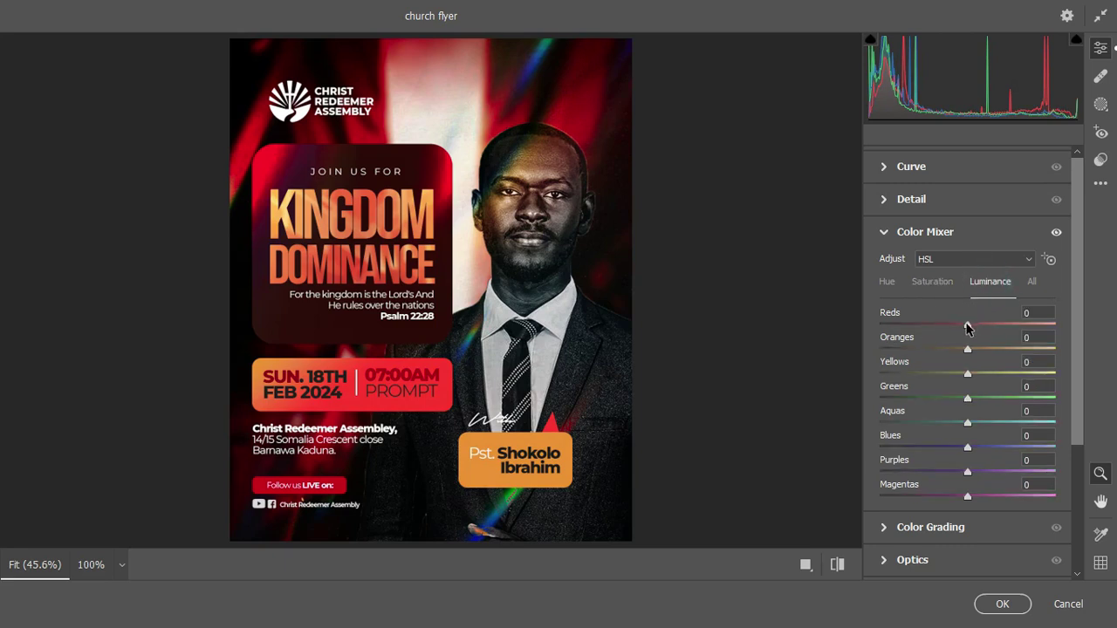
mouse_move(967, 327)
left_mouse_down()
mouse_move(934, 324)
mouse_move(977, 324)
mouse_move(973, 333)
left_mouse_up()
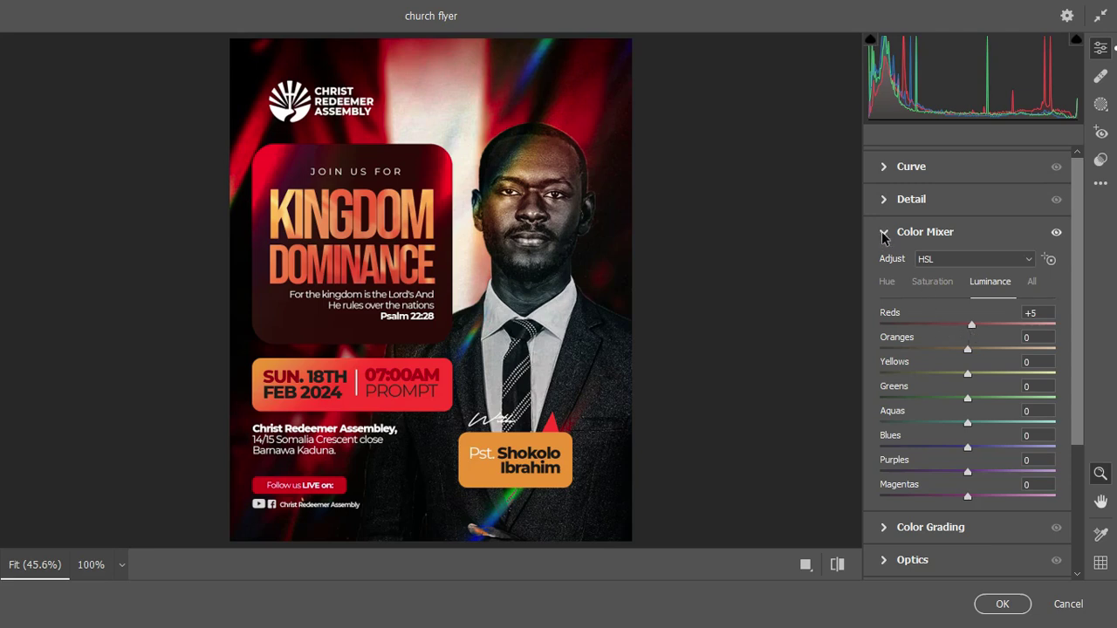
left_click(887, 282)
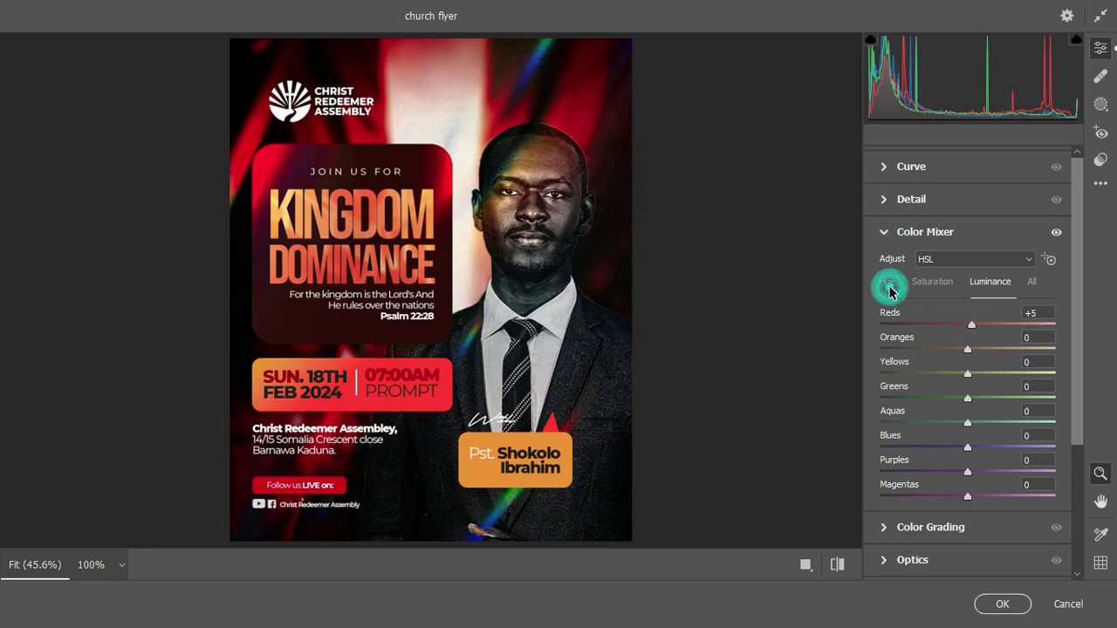
left_click(884, 232)
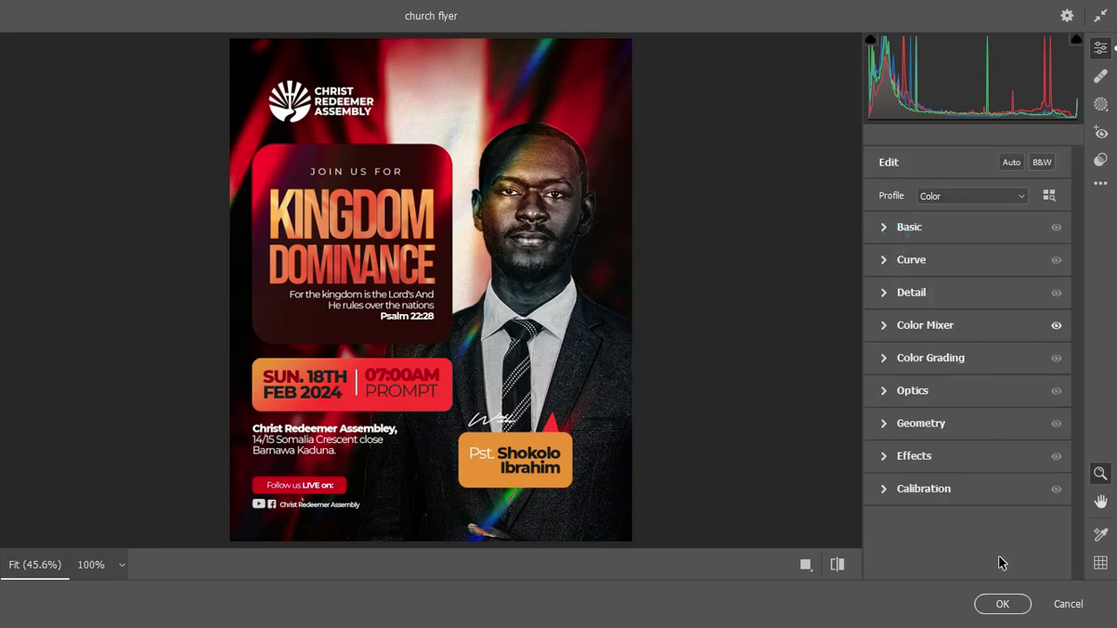
left_click(1013, 604)
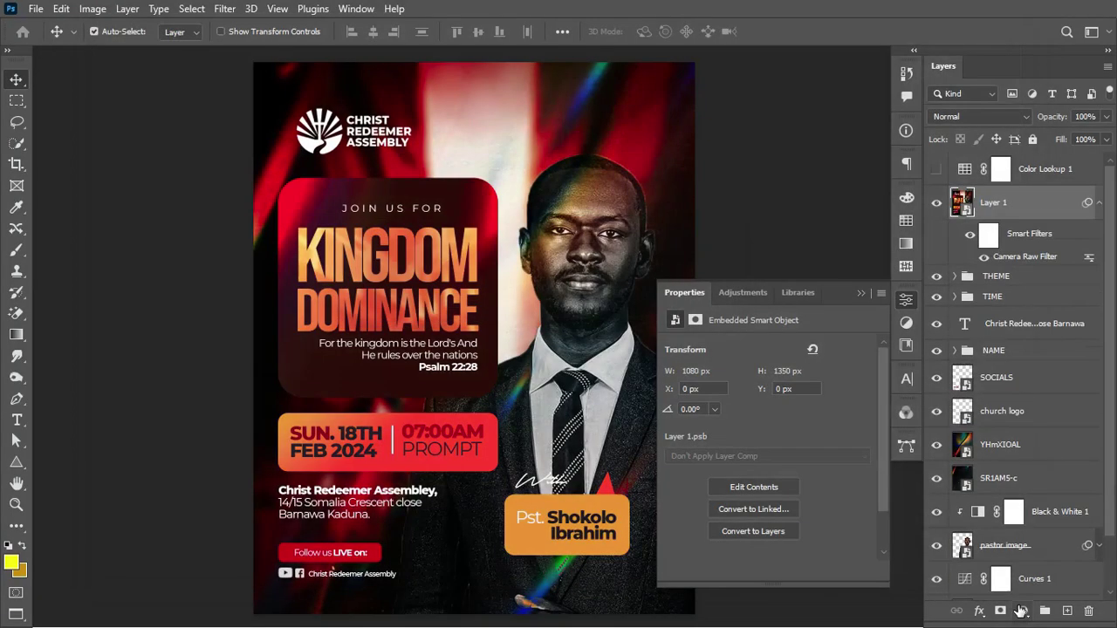
Step: Compare the flyer with and without Layer 1, leave Layer 1 hidden, and show the Color Lookup 1 layer again
left_click(937, 203)
left_click(937, 204)
left_click(937, 202)
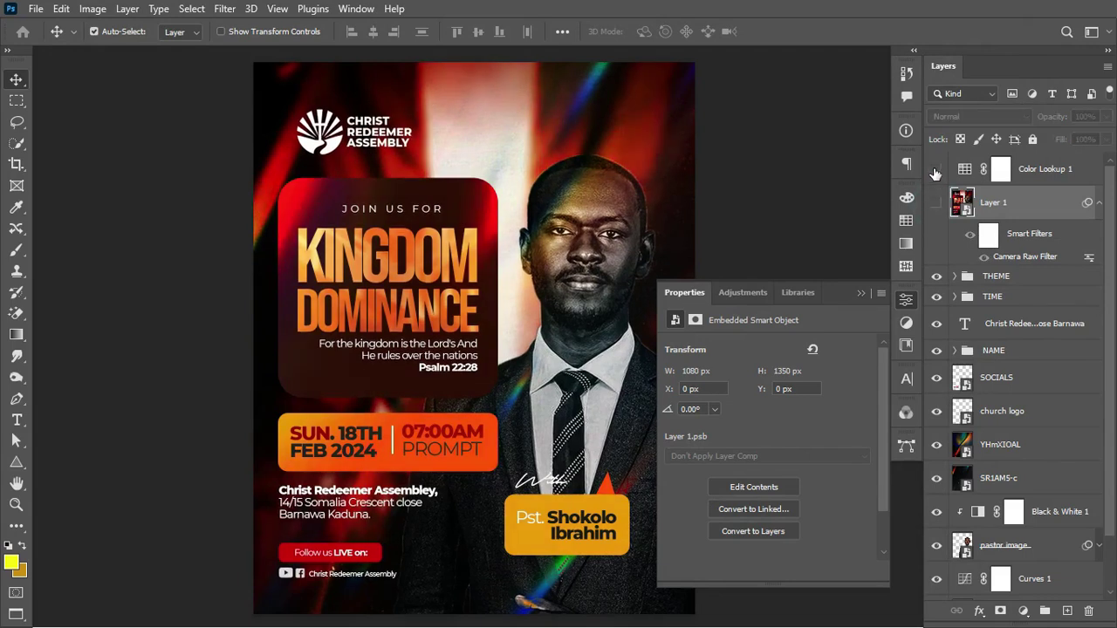
left_click(936, 169)
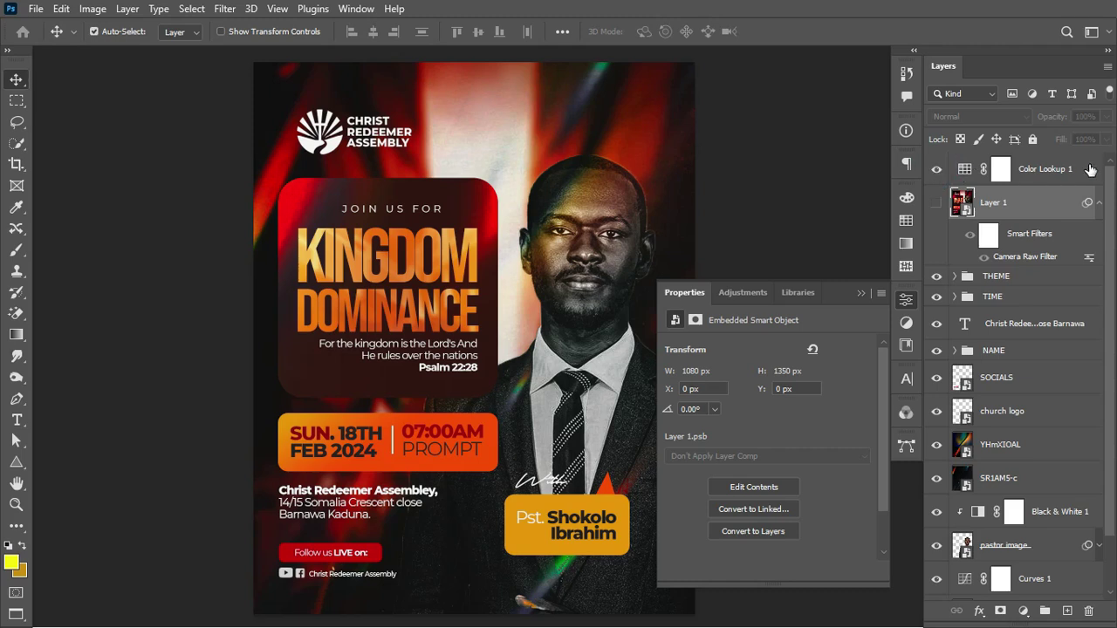
left_click(1100, 203)
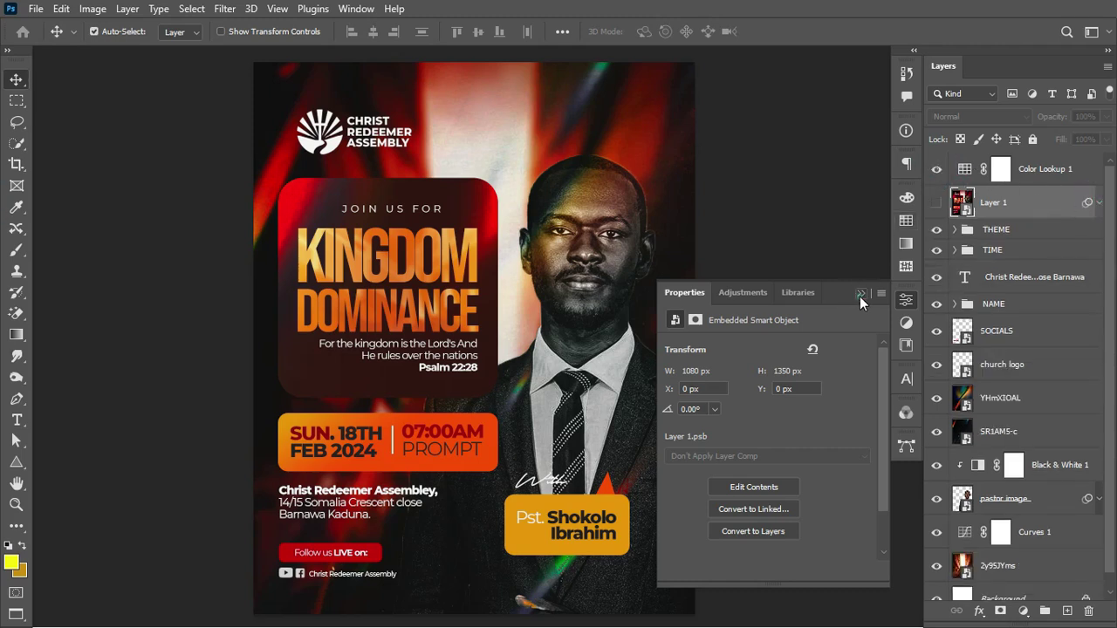
left_click(861, 294)
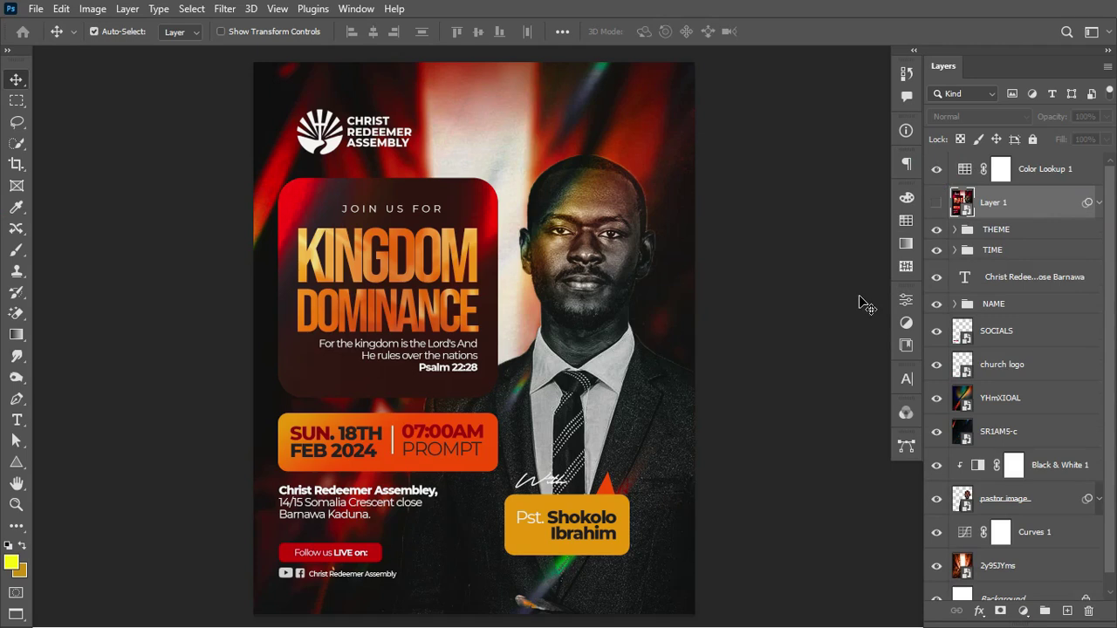